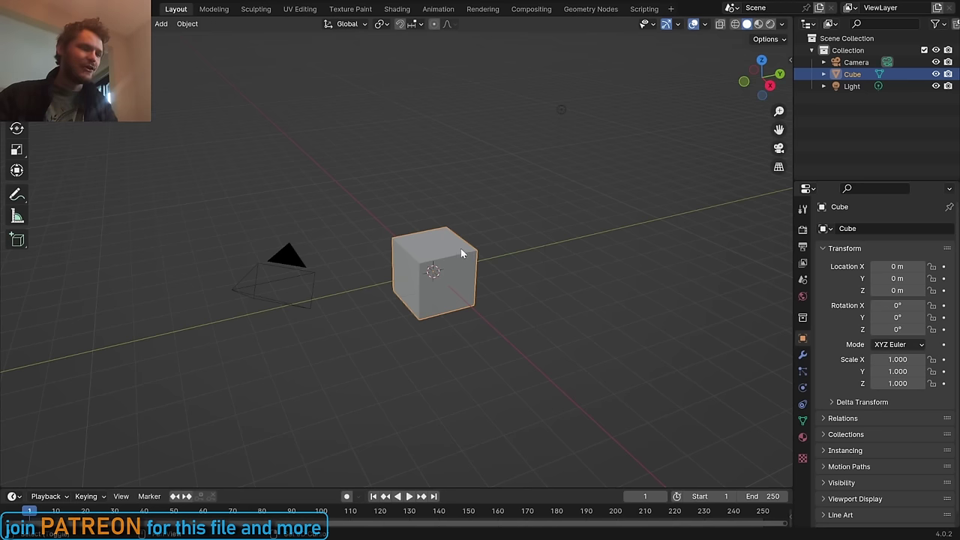
Search the add-ons in the preferences for "molecul" and close the preferences window
{"action": "middle_click_drag", "start_coordinate": [460, 249], "coordinate": [391, 209], "text": "shift"}
{"action": "left_click", "coordinate": [46, 8]}
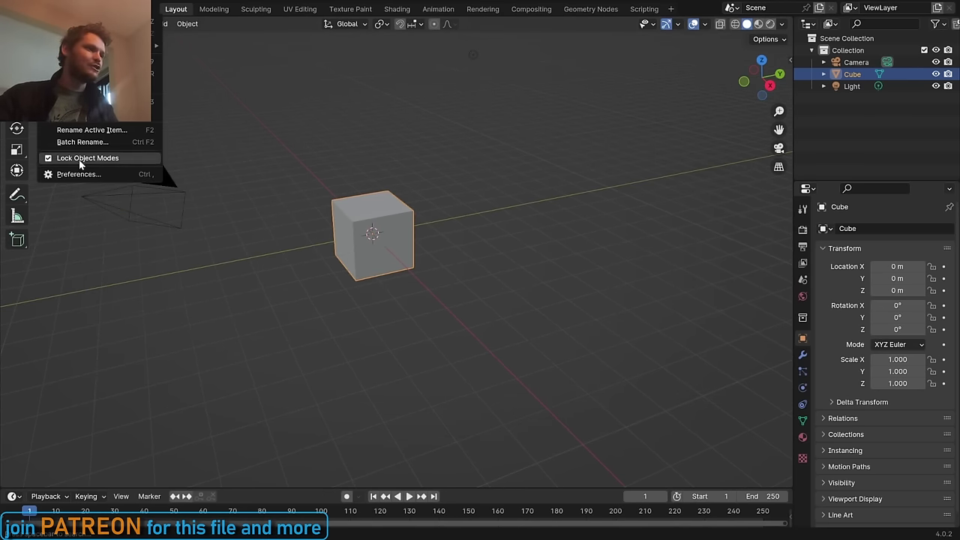
{"action": "left_click", "coordinate": [68, 174]}
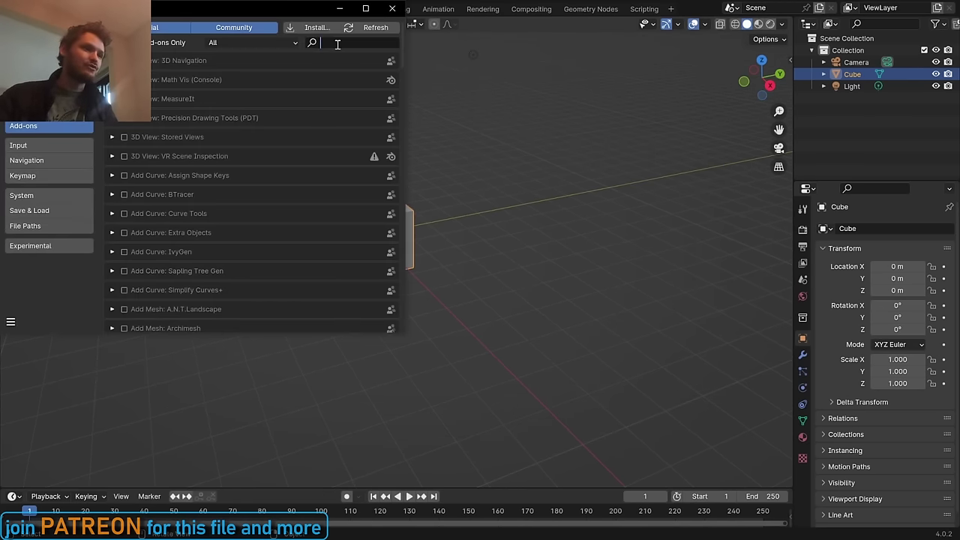
{"action": "type", "text": "molecul"}
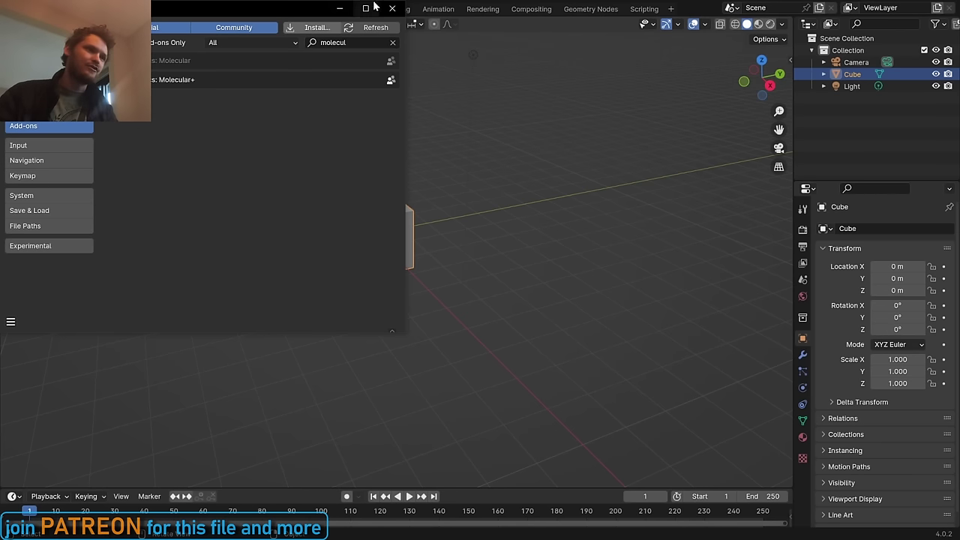
{"action": "left_click", "coordinate": [402, 9]}
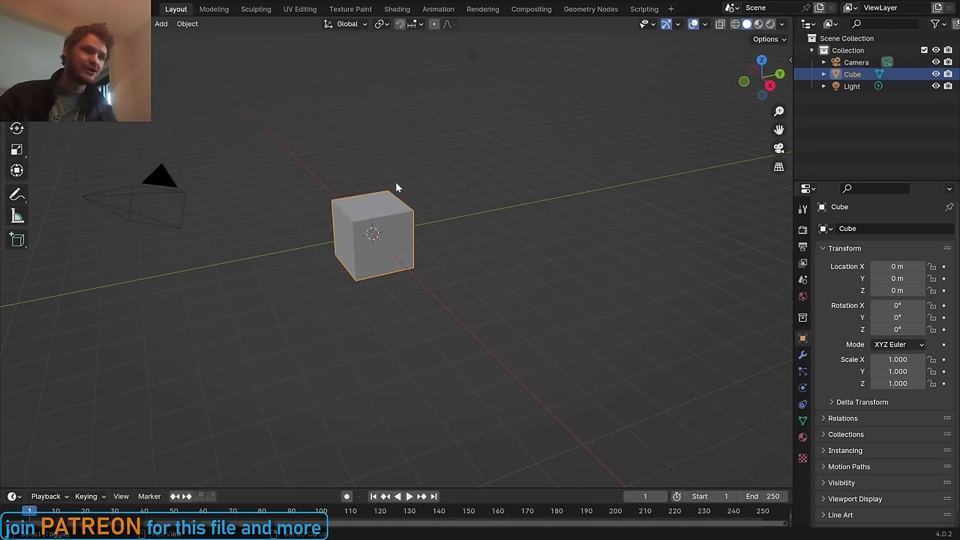
Show the Molecular+ add-on tools and move the cube up along Z to about 3.85 m
{"action": "middle_click_drag", "start_coordinate": [397, 188], "coordinate": [403, 196]}
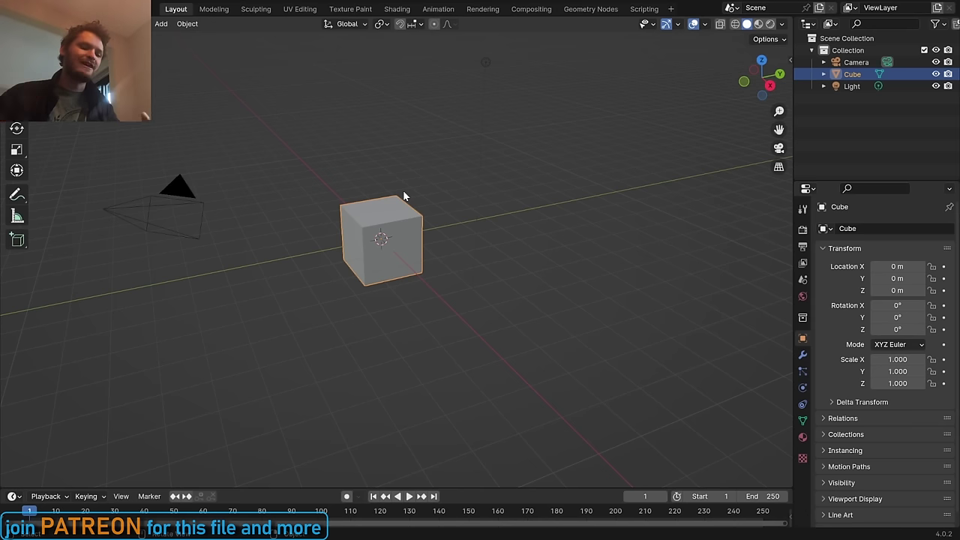
{"action": "key", "text": "n"}
{"action": "left_click", "coordinate": [782, 259]}
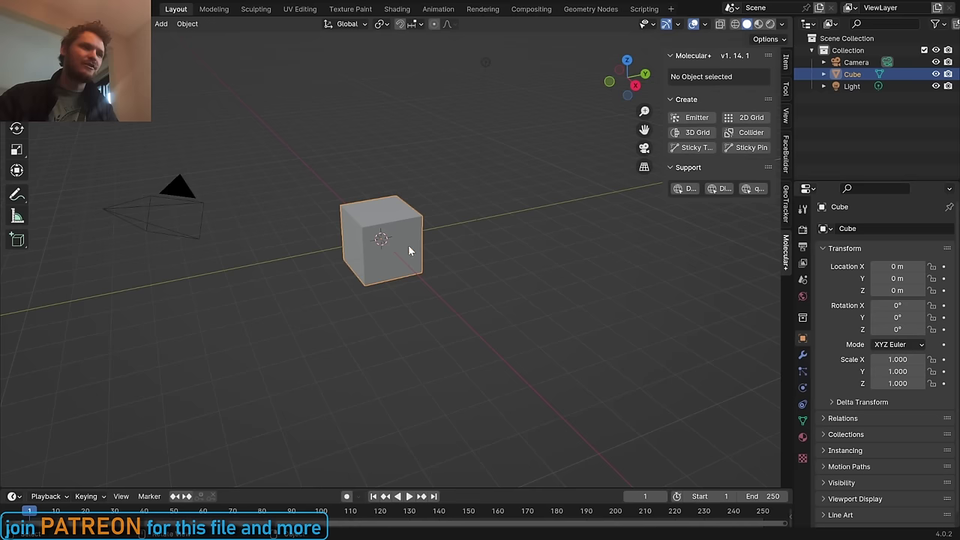
{"action": "key", "text": "g"}
{"action": "key", "text": "z"}
{"action": "left_click", "coordinate": [405, 133]}
{"action": "middle_click_drag", "start_coordinate": [405, 133], "coordinate": [553, 155]}
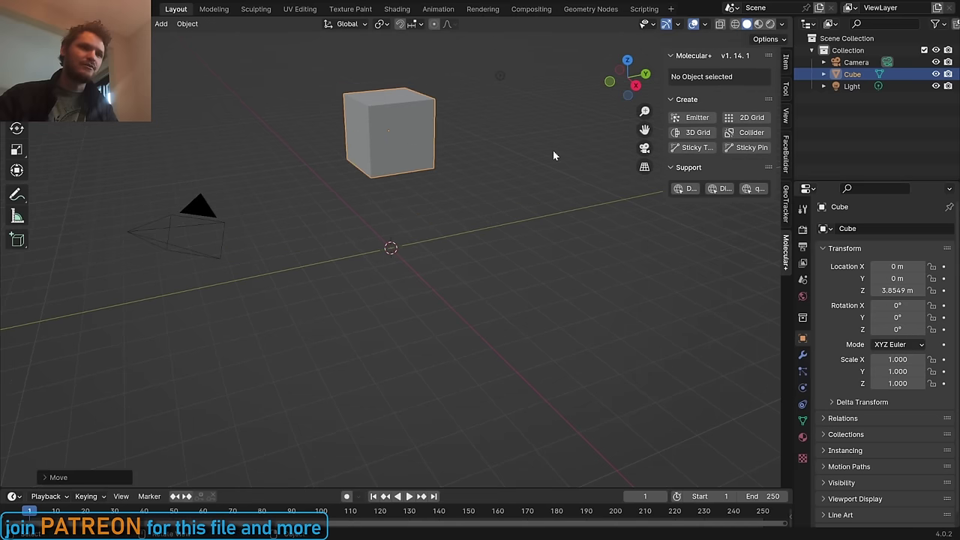
Create a Molecular+ 3D Grid particle system on the cube and view its particle and physics settings
{"action": "left_click", "coordinate": [697, 133]}
{"action": "middle_click_drag", "start_coordinate": [416, 139], "coordinate": [420, 144], "text": "shift"}
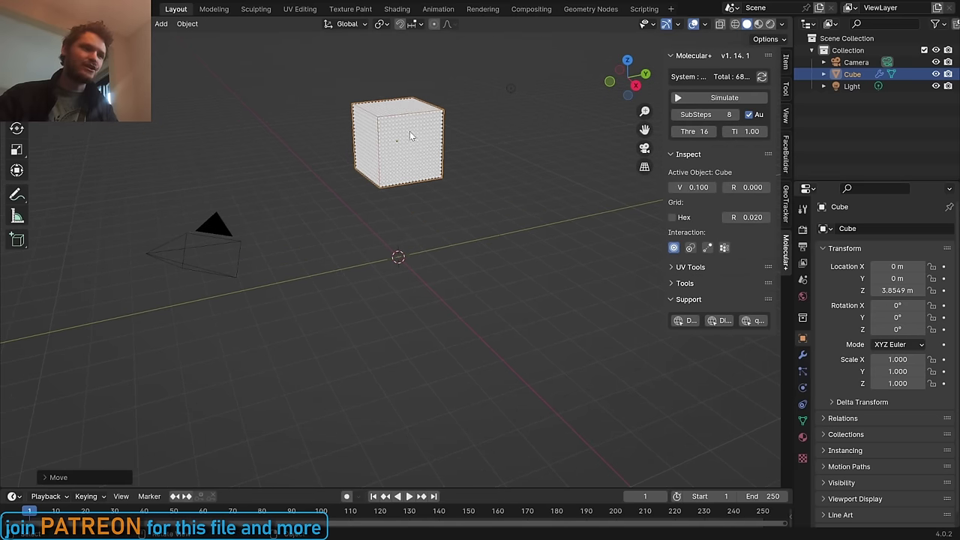
{"action": "left_click", "coordinate": [803, 375]}
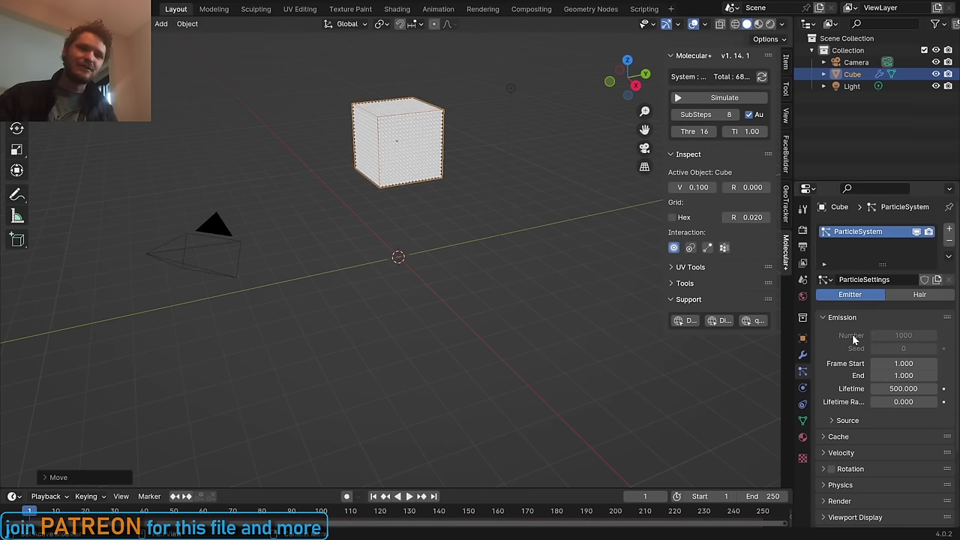
{"action": "left_click", "coordinate": [802, 388]}
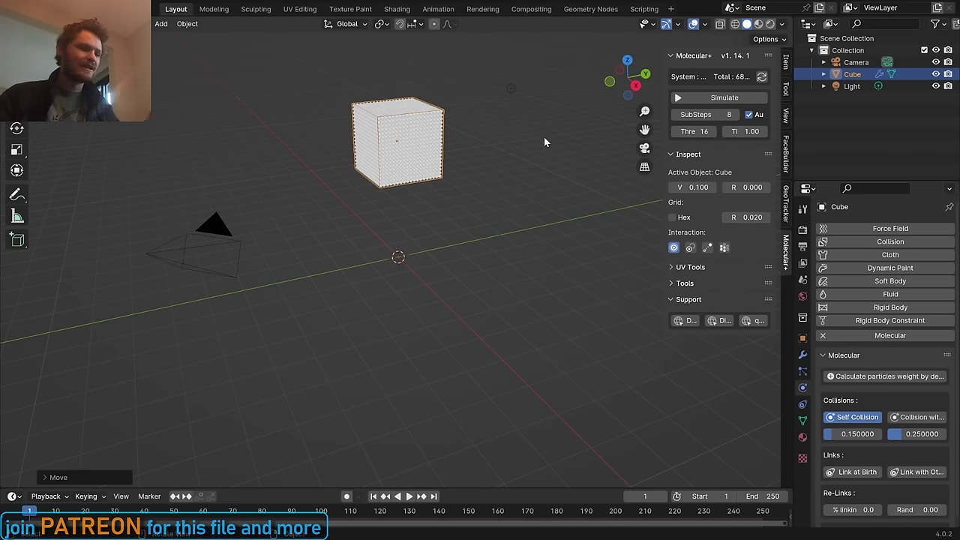
Add a ground plane scaled by 10 and make it a Molecular+ collider
{"action": "key", "text": "shift+a"}
{"action": "mouse_move", "coordinate": [365, 135]}
{"action": "left_click", "coordinate": [416, 137]}
{"action": "type", "text": "s10"}
{"action": "key", "text": "Return"}
{"action": "middle_click_drag", "start_coordinate": [416, 137], "coordinate": [420, 323]}
{"action": "left_click", "coordinate": [744, 133]}
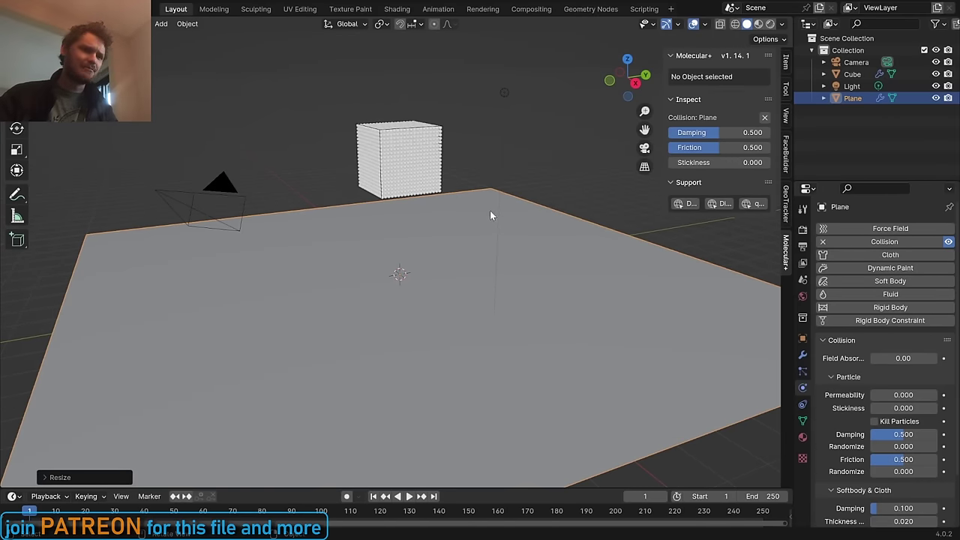
Play the particle animation without a Molecular+ simulation and return to the first frame
{"action": "key", "text": "space"}
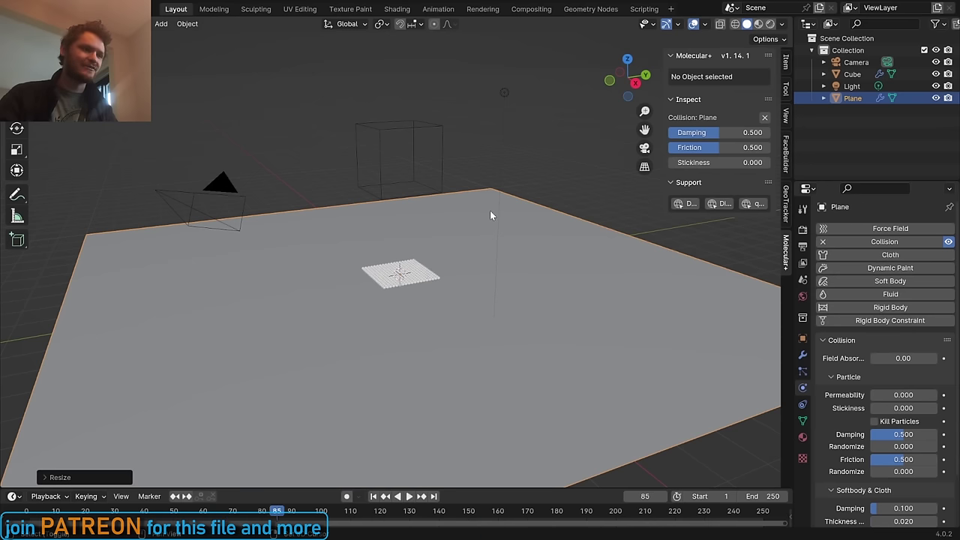
{"action": "key", "text": "shift+Left"}
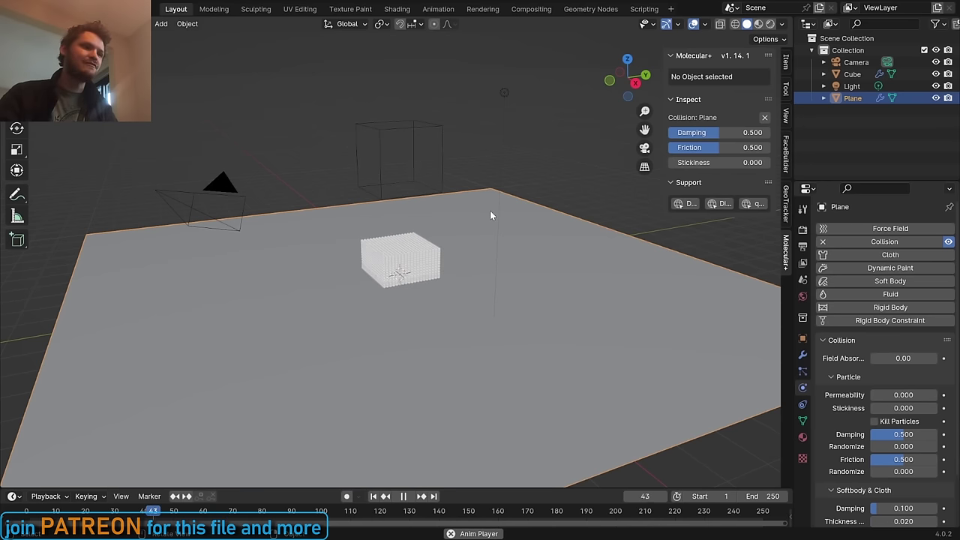
{"action": "key", "text": "Escape"}
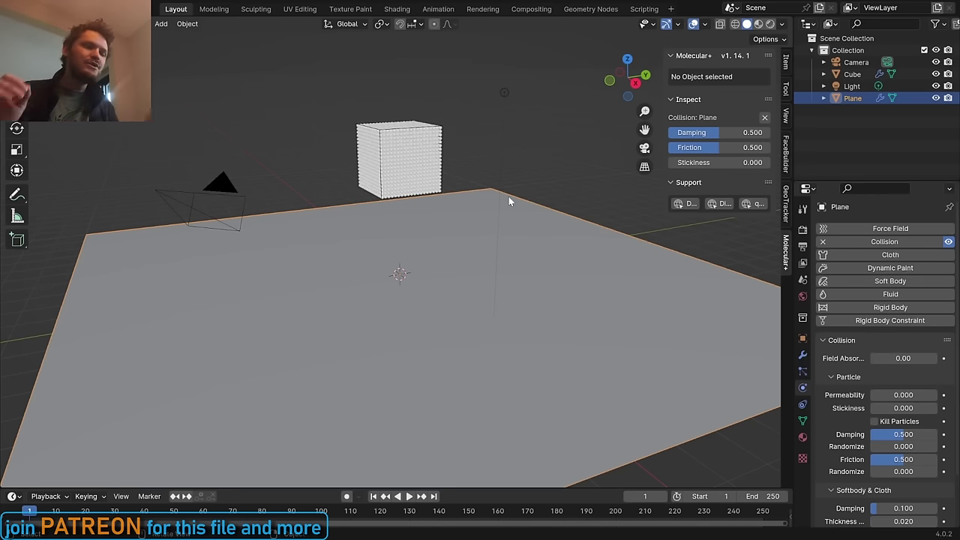
Select the particle cube, run the Molecular+ simulation, stop it after the particles spread, and return to the first frame
{"action": "left_click", "coordinate": [405, 130]}
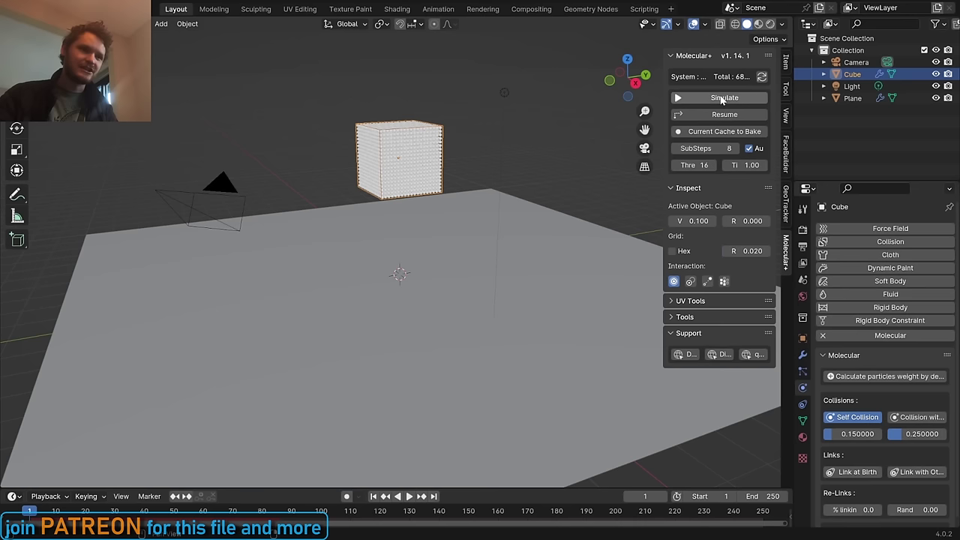
{"action": "left_click", "coordinate": [722, 99]}
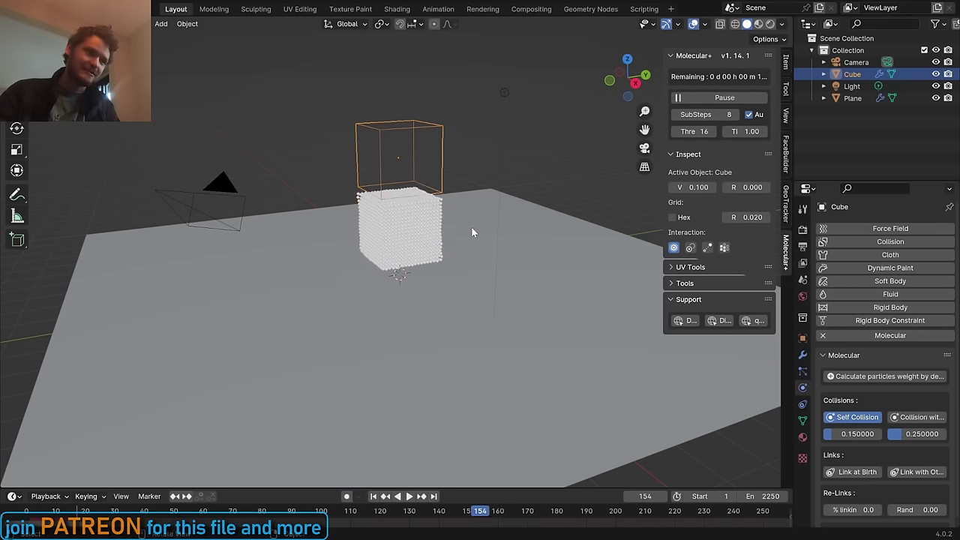
{"action": "scroll", "coordinate": [415, 263], "scroll_direction": "up", "scroll_amount": 2}
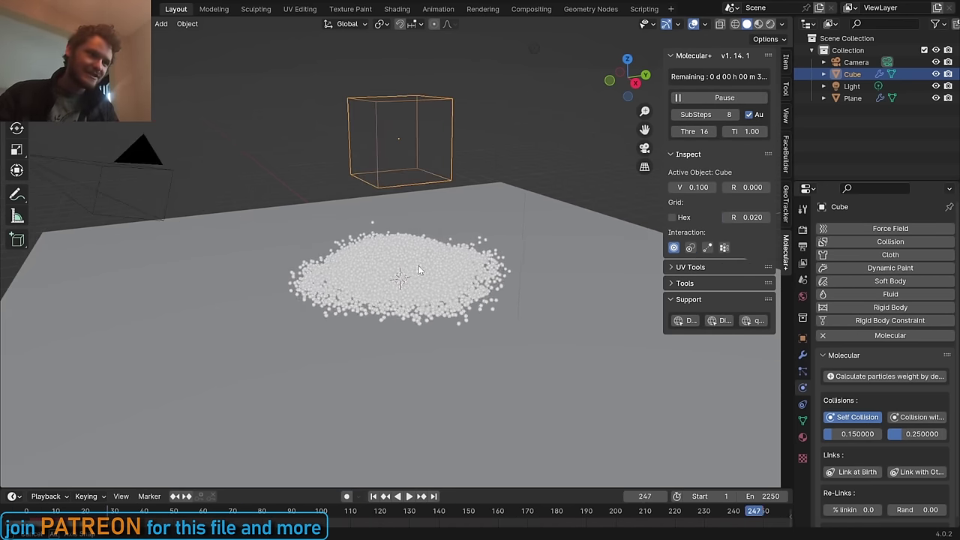
{"action": "scroll", "coordinate": [425, 256], "scroll_direction": "down", "scroll_amount": 1}
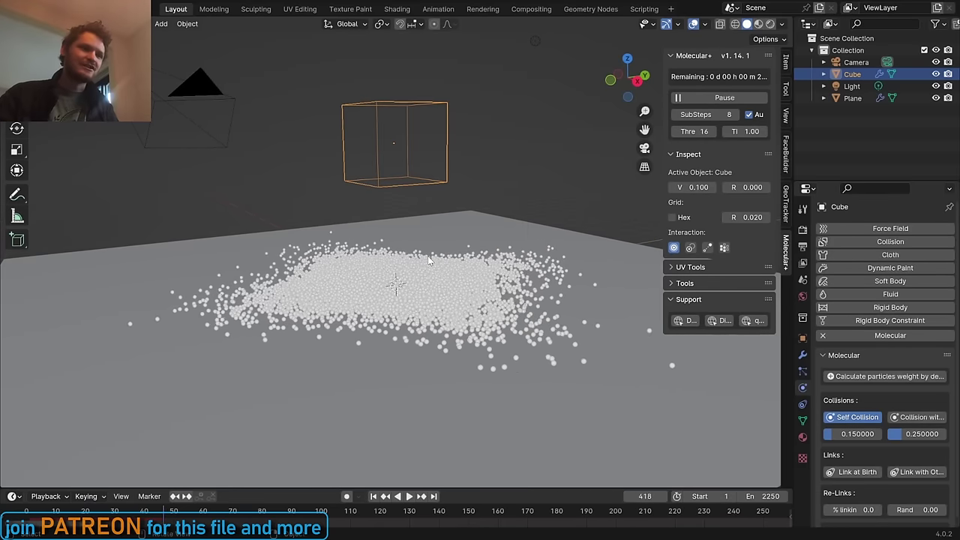
{"action": "left_click", "coordinate": [725, 97]}
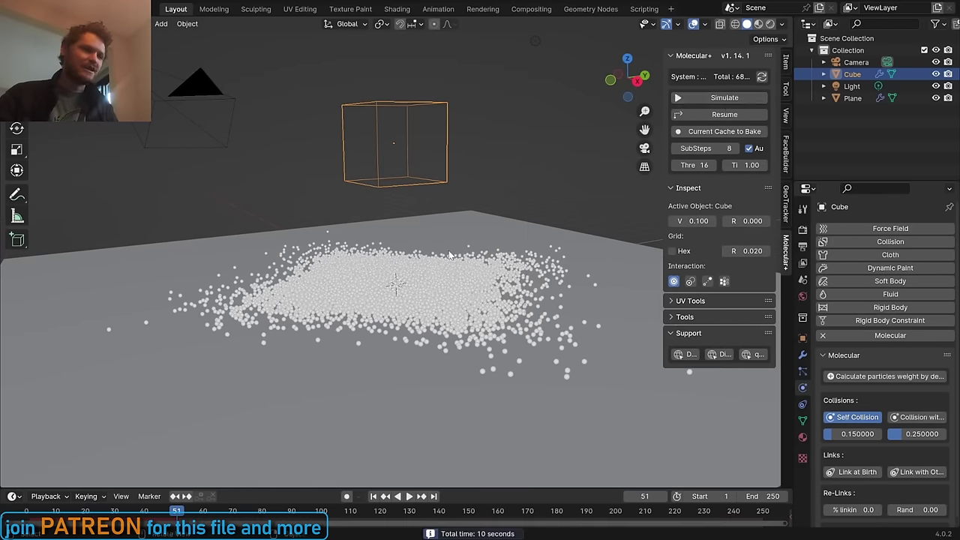
{"action": "key", "text": "shift+Left"}
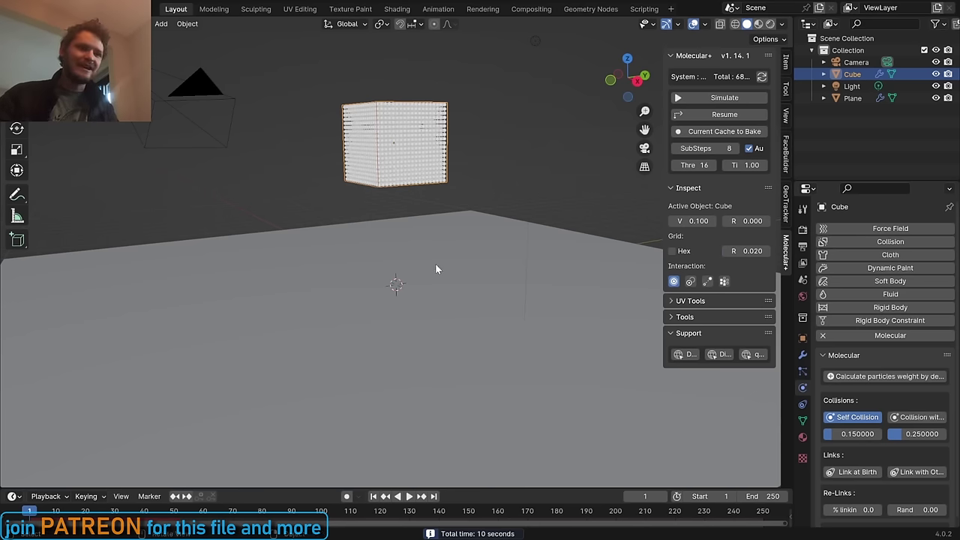
Activate particle linking for the cube, run and stop the simulation, and return to the first frame
{"action": "left_click", "coordinate": [708, 282]}
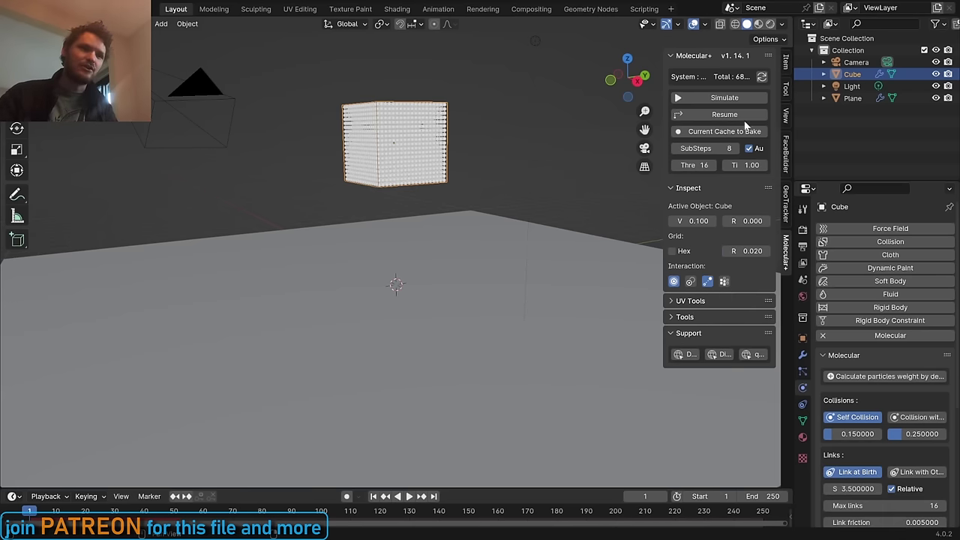
{"action": "left_click", "coordinate": [731, 98]}
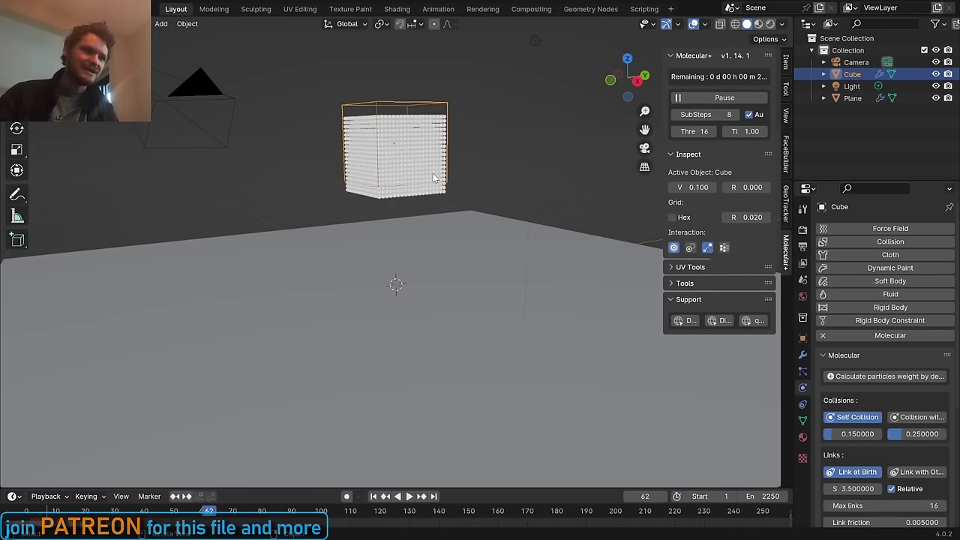
{"action": "scroll", "coordinate": [461, 180], "scroll_direction": "up", "scroll_amount": 1}
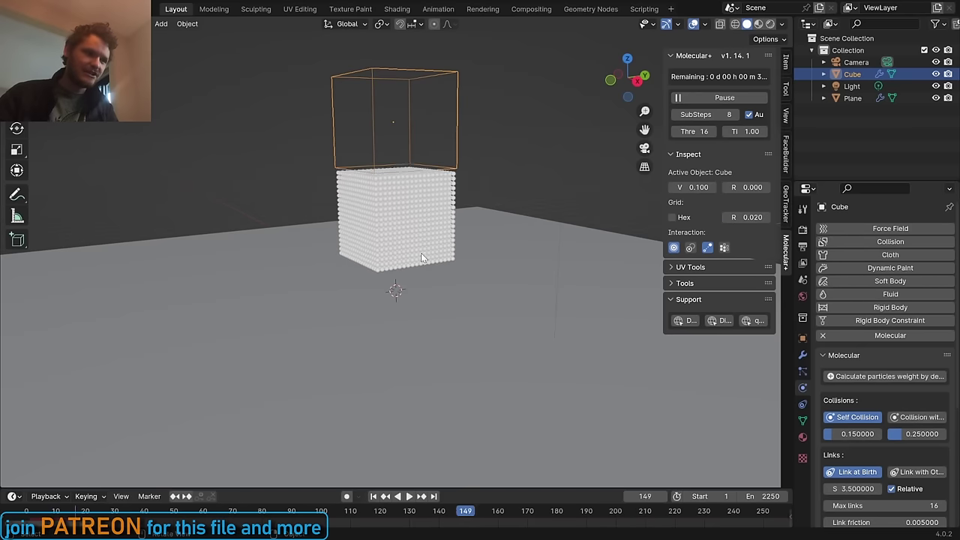
{"action": "middle_click_drag", "start_coordinate": [419, 265], "coordinate": [427, 269]}
{"action": "key", "text": "shift+Left"}
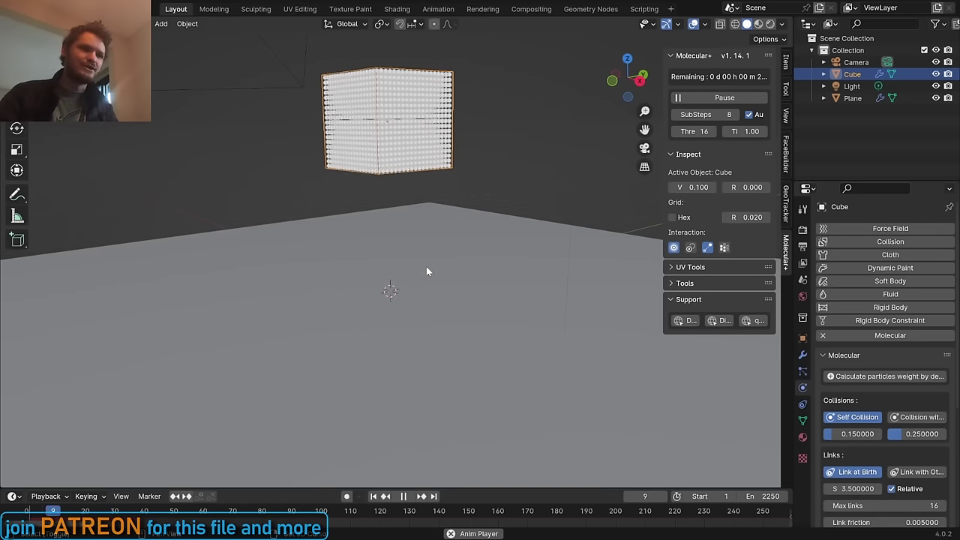
{"action": "left_click", "coordinate": [724, 98]}
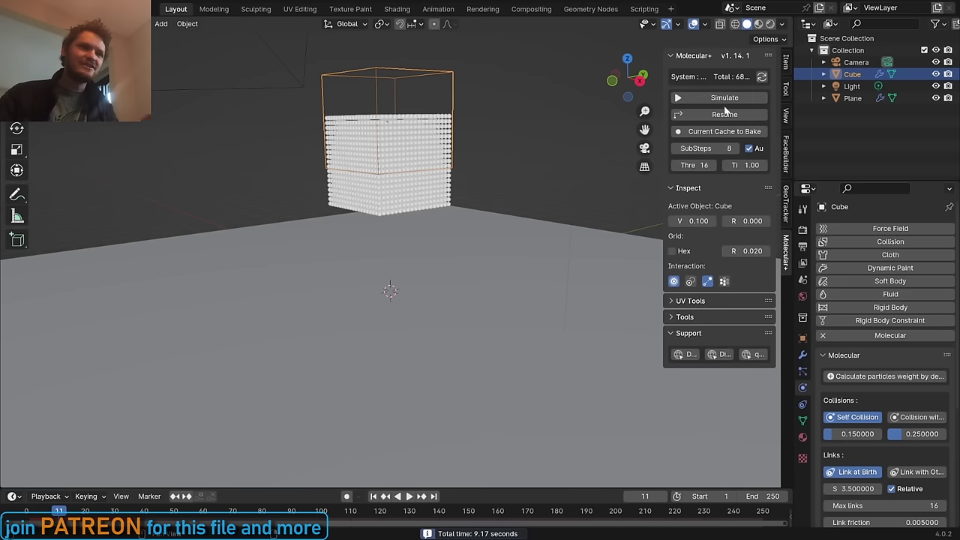
{"action": "scroll", "coordinate": [915, 448], "scroll_direction": "down", "scroll_amount": 5}
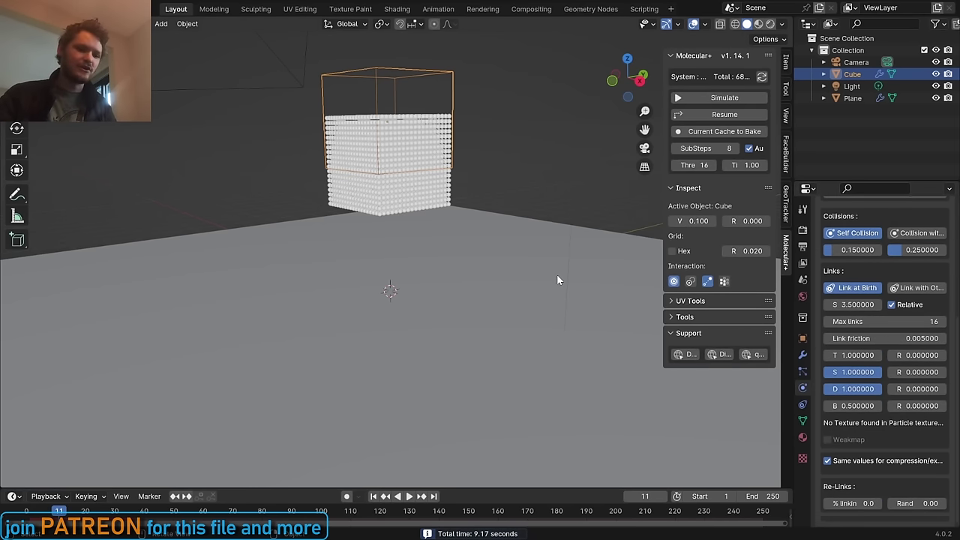
{"action": "key", "text": "shift+Left"}
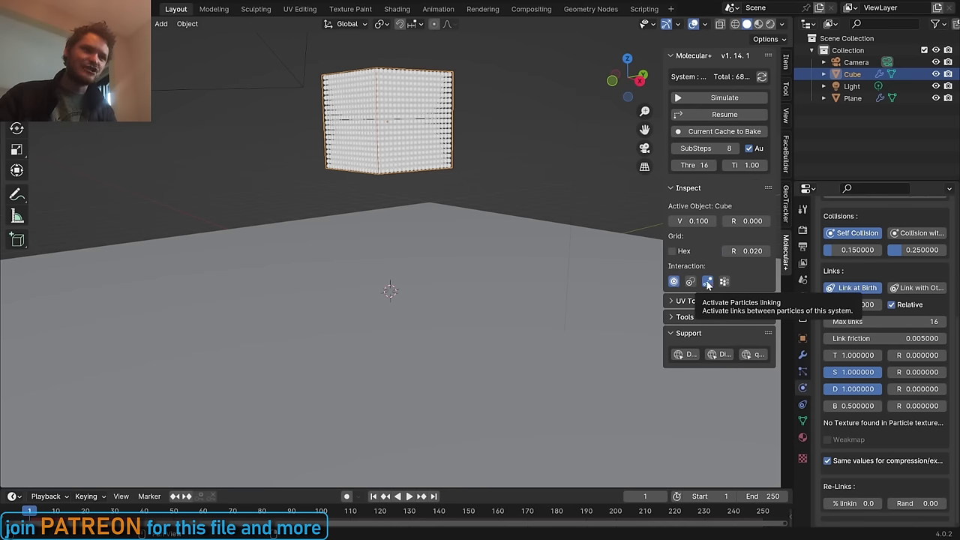
Lower the particle cube along Z so it rests on the ground plane
{"action": "left_click", "coordinate": [640, 81]}
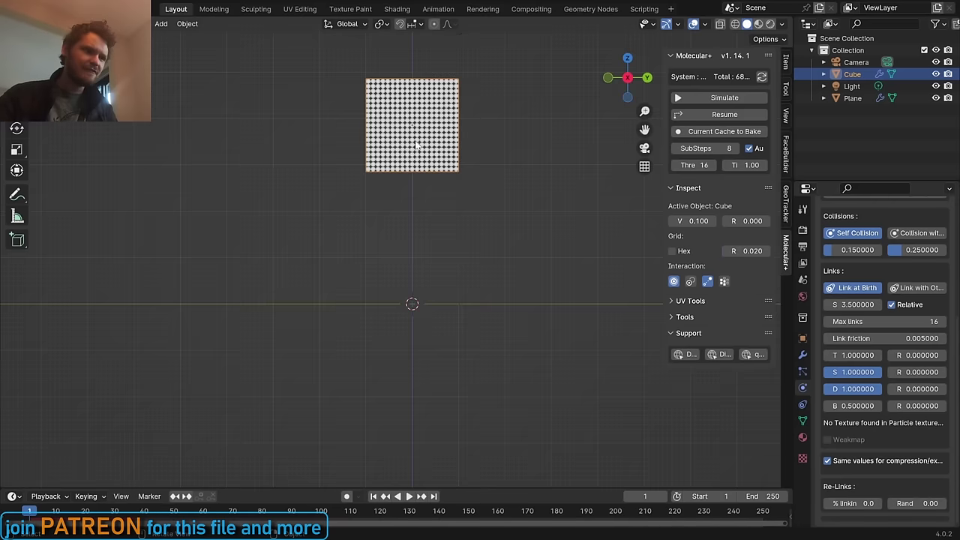
{"action": "key", "text": "g"}
{"action": "key", "text": "z"}
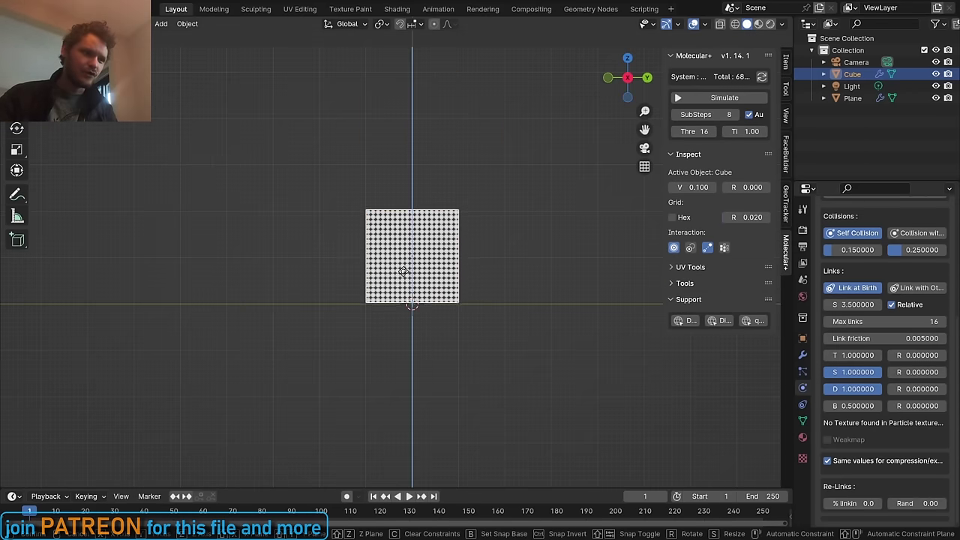
{"action": "left_click", "coordinate": [403, 268]}
Add a cylinder and move it up along Z to sit above the particle cube
{"action": "scroll", "coordinate": [421, 178], "scroll_direction": "up", "scroll_amount": 2, "text": "shift"}
{"action": "key", "text": "shift+a"}
{"action": "mouse_move", "coordinate": [344, 104]}
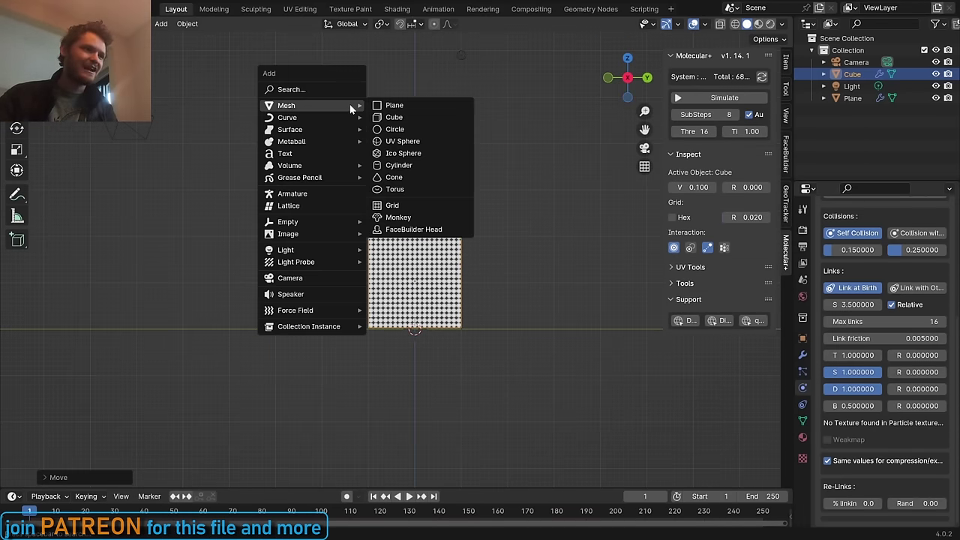
{"action": "left_click", "coordinate": [409, 165]}
{"action": "key", "text": "g"}
{"action": "key", "text": "z"}
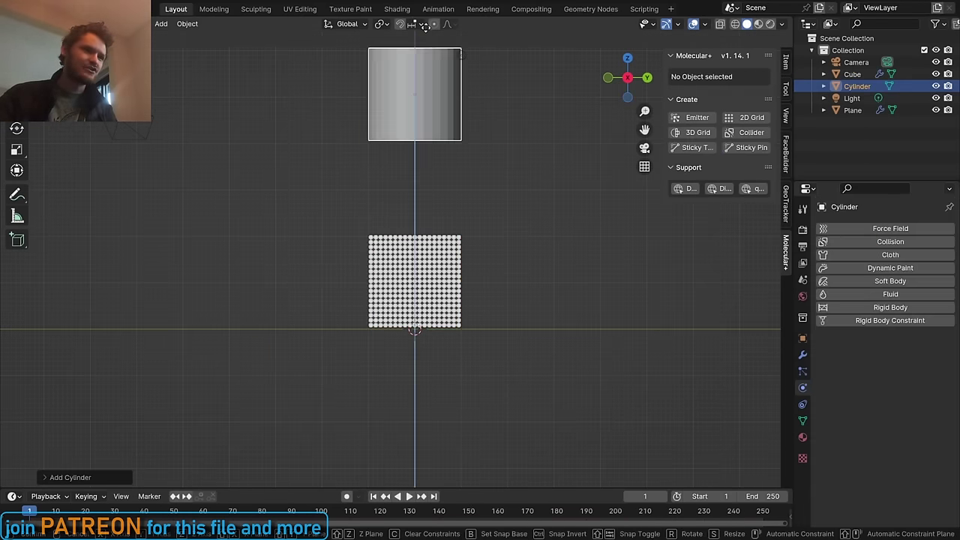
{"action": "left_click", "coordinate": [436, 71]}
Edit the cylinder in wireframe display and move its top vertices up along Z to lengthen it
{"action": "middle_click_drag", "start_coordinate": [408, 107], "coordinate": [422, 154], "text": "shift"}
{"action": "key", "text": "Tab"}
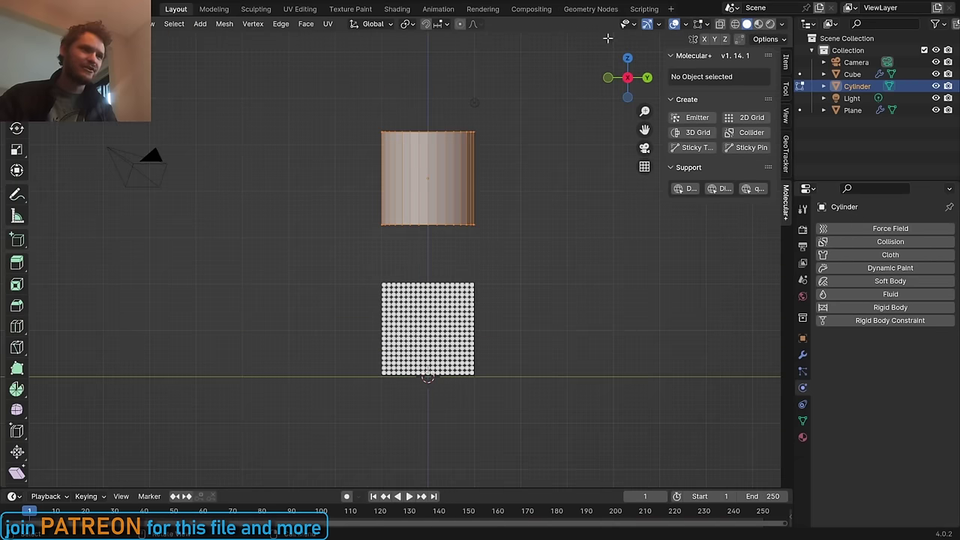
{"action": "left_click", "coordinate": [734, 25]}
{"action": "left_click_drag", "start_coordinate": [357, 153], "coordinate": [617, 105]}
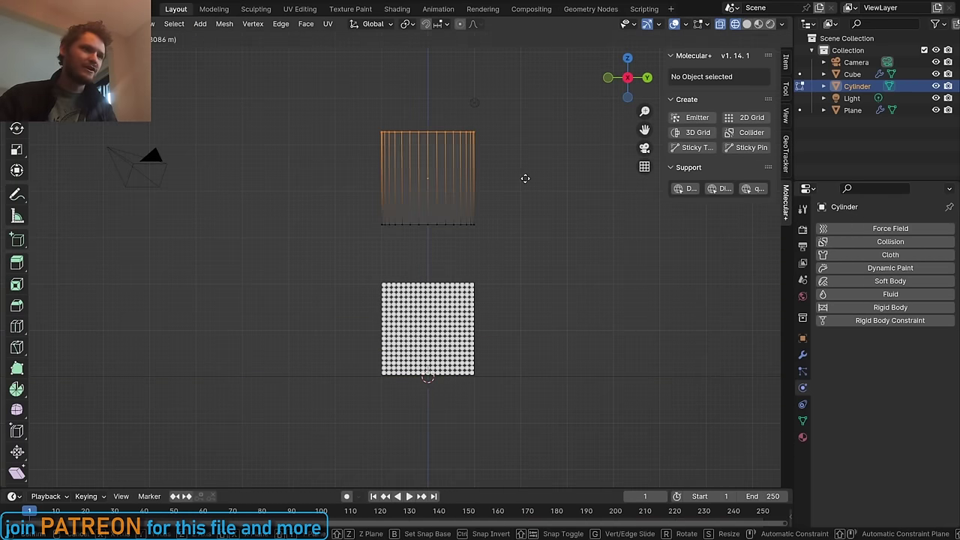
{"action": "key", "text": "g"}
{"action": "key", "text": "z"}
{"action": "left_click", "coordinate": [495, 45]}
Bevel the cylinder's bottom edge loop with 9 segments to round off its lower end, and return to object mode
{"action": "left_click", "coordinate": [403, 223]}
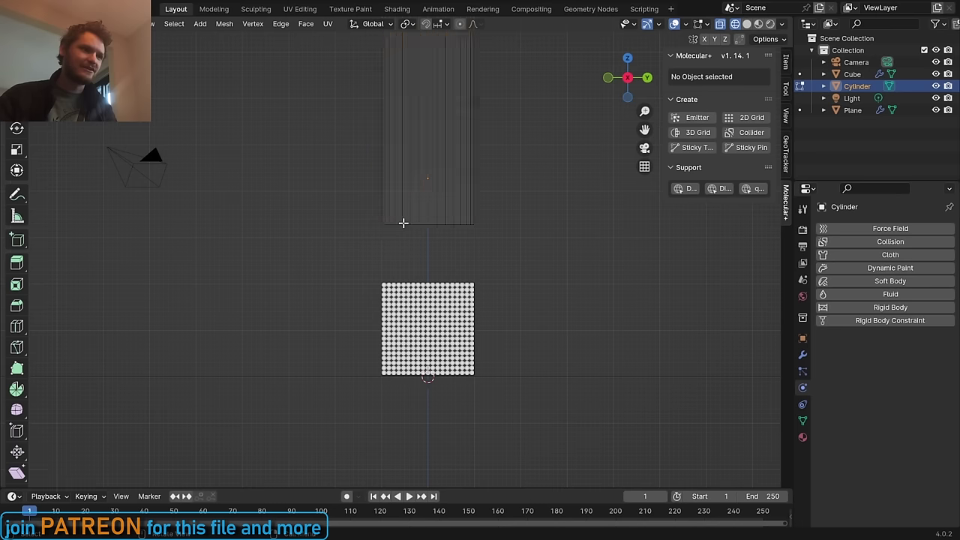
{"action": "key", "text": "super"}
{"action": "left_click", "coordinate": [424, 195]}
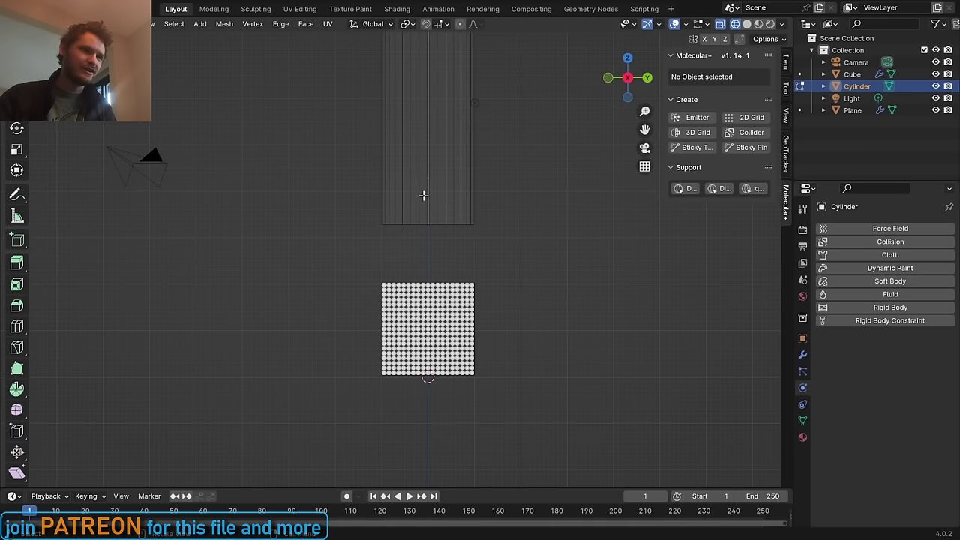
{"action": "key", "text": "ctrl+b"}
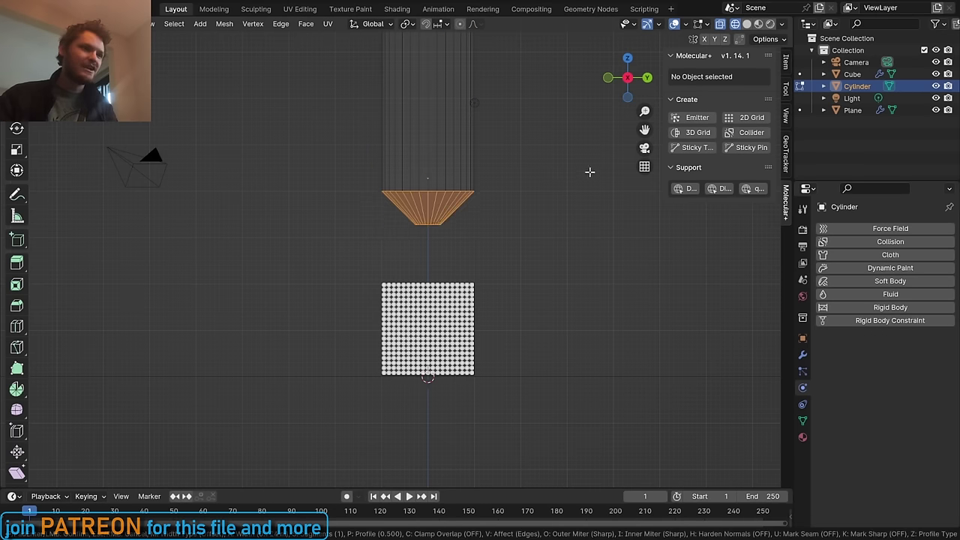
{"action": "scroll", "coordinate": [575, 173], "scroll_direction": "up", "scroll_amount": 8}
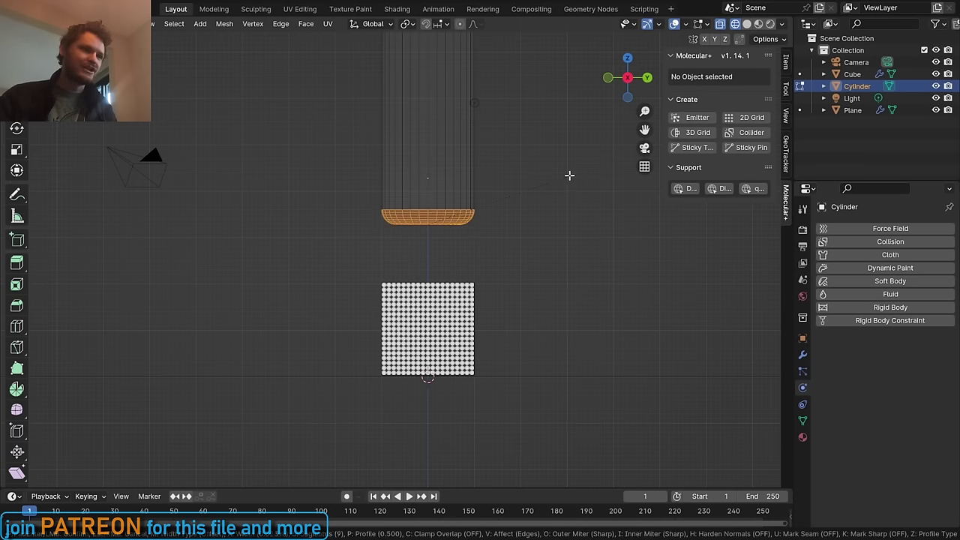
{"action": "left_click", "coordinate": [566, 178]}
{"action": "key", "text": "Tab"}
Keyframe the cylinder's location at frame 1, and lowered along Z to just above the ground at frame 50
{"action": "key", "text": "i"}
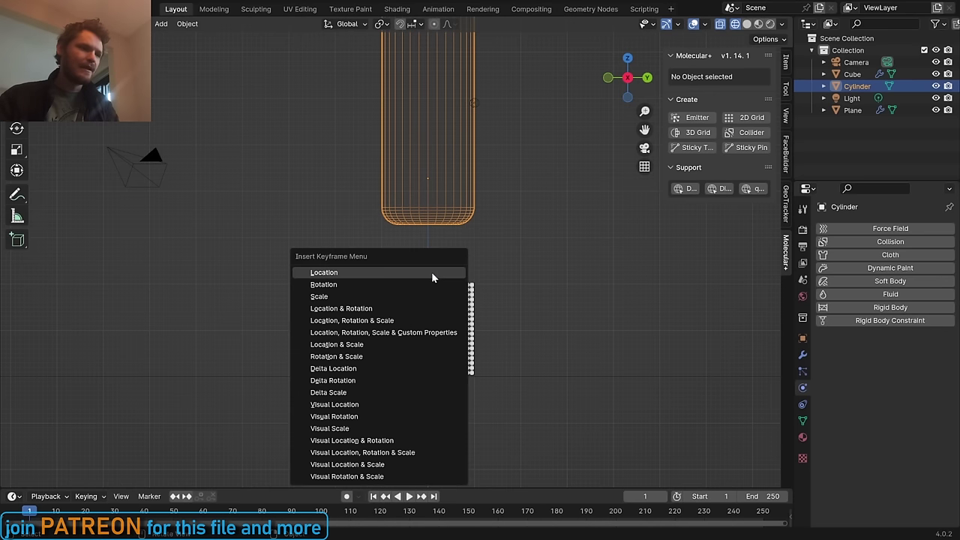
{"action": "left_click", "coordinate": [405, 273]}
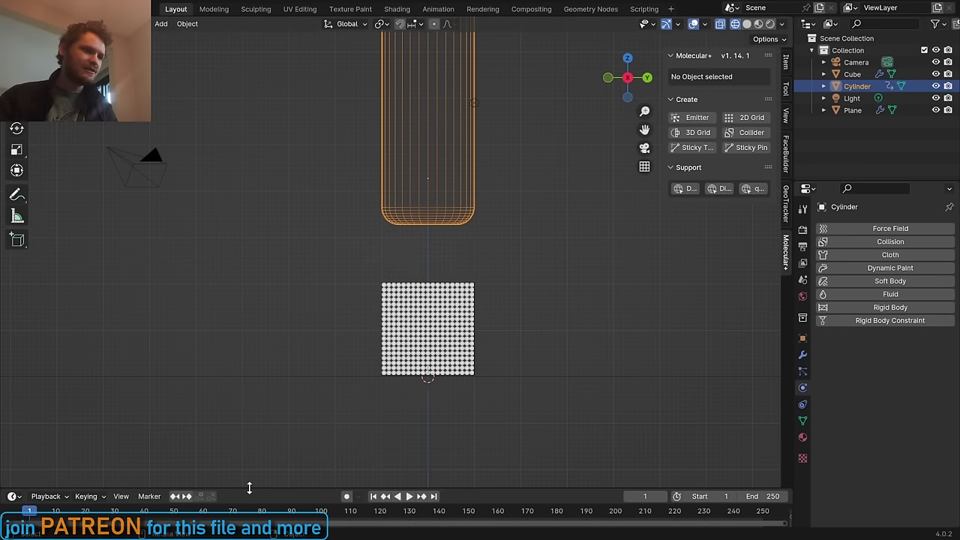
{"action": "left_click_drag", "start_coordinate": [249, 488], "coordinate": [248, 446]}
{"action": "left_click", "coordinate": [145, 465]}
{"action": "key", "text": "space"}
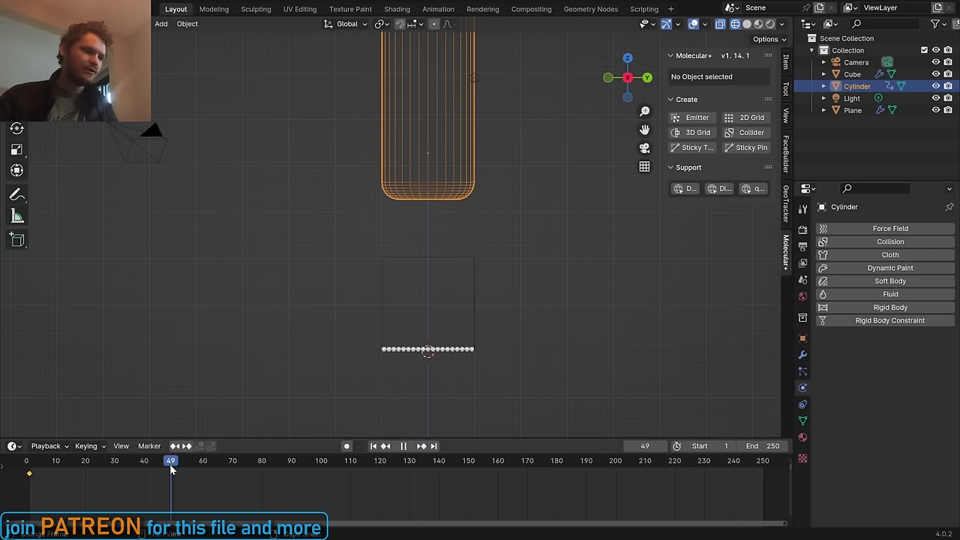
{"action": "key", "text": "g"}
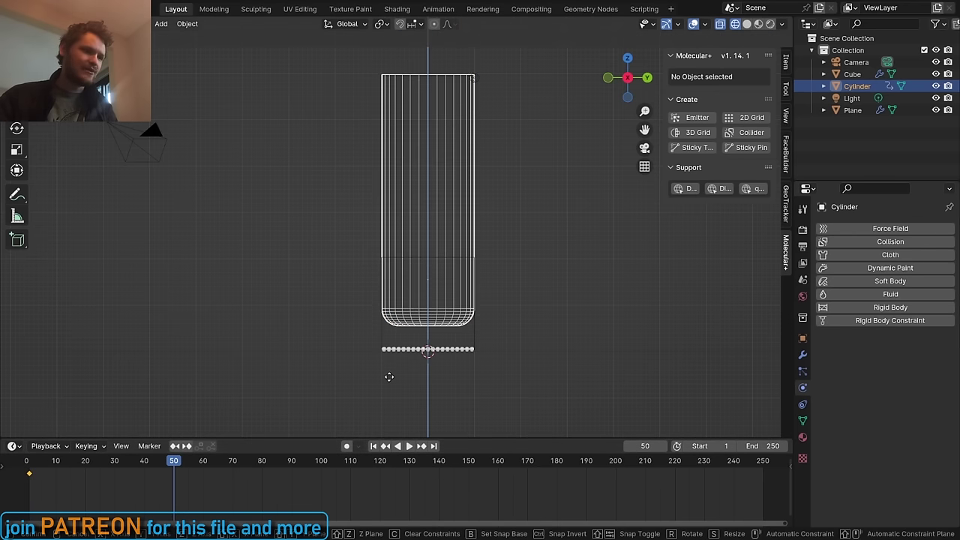
{"action": "left_click", "coordinate": [412, 357]}
{"action": "key", "text": "i"}
{"action": "left_click", "coordinate": [458, 290]}
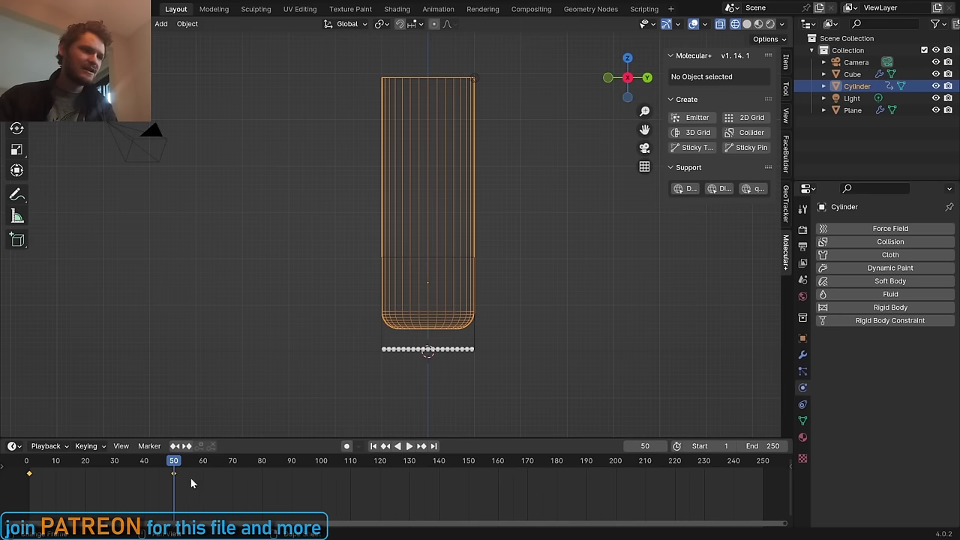
Raise the cylinder along Z at frame 70, keyframe its location, and preview the animation from the first frame
{"action": "key", "text": "g"}
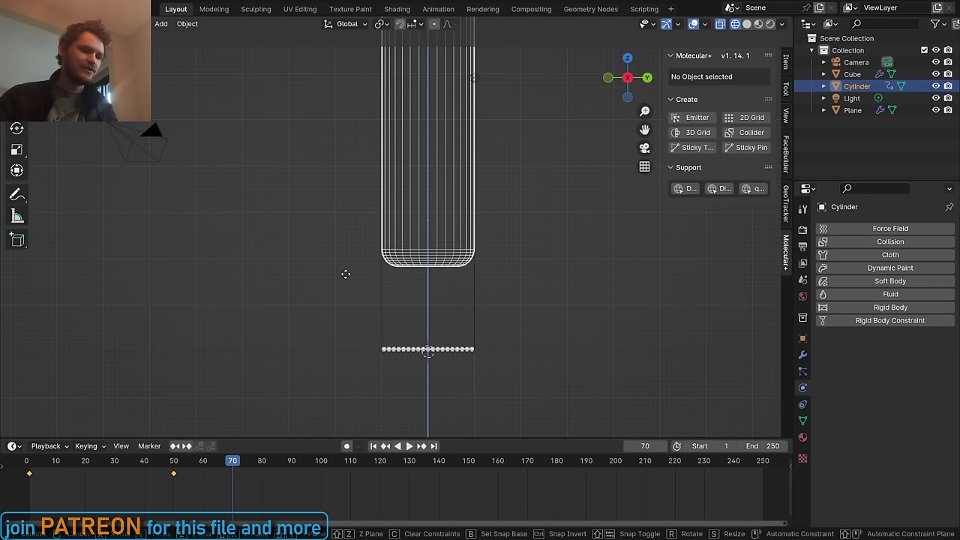
{"action": "left_click", "coordinate": [343, 275]}
{"action": "key", "text": "i"}
{"action": "left_click", "coordinate": [345, 274]}
{"action": "key", "text": "shift+Left"}
{"action": "key", "text": "space"}
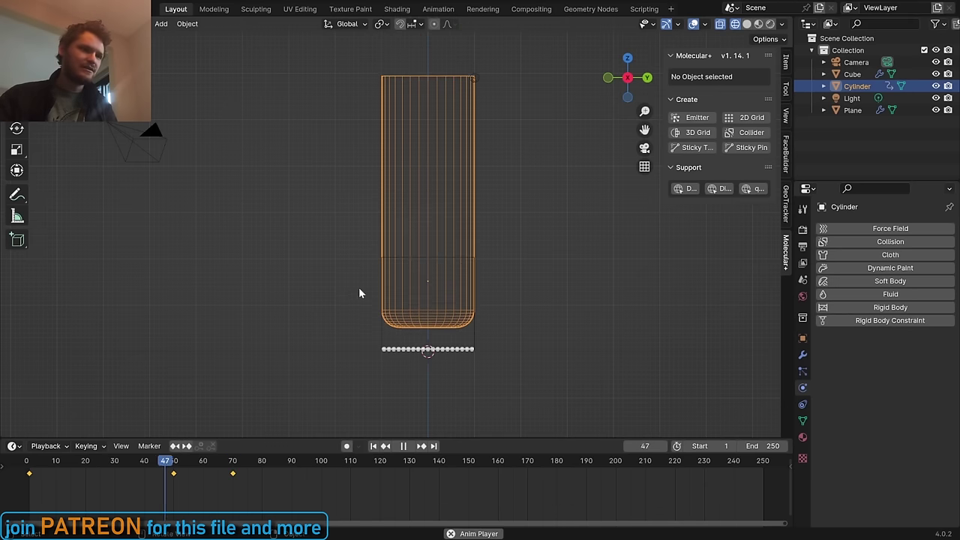
{"action": "key", "text": "space"}
Make the cylinder a Molecular+ collider and return to the first frame
{"action": "left_click", "coordinate": [759, 132]}
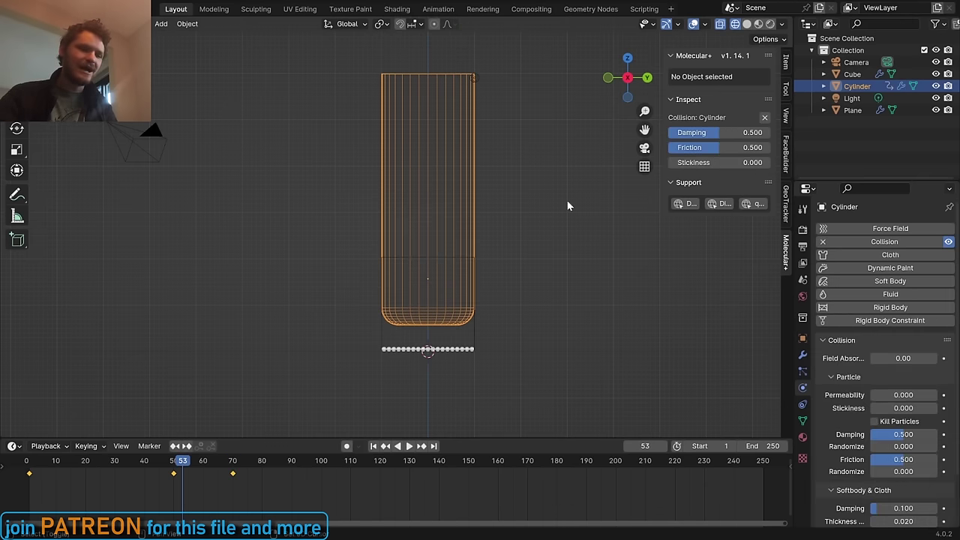
{"action": "key", "text": "shift+Left"}
{"action": "middle_click_drag", "start_coordinate": [459, 237], "coordinate": [436, 261]}
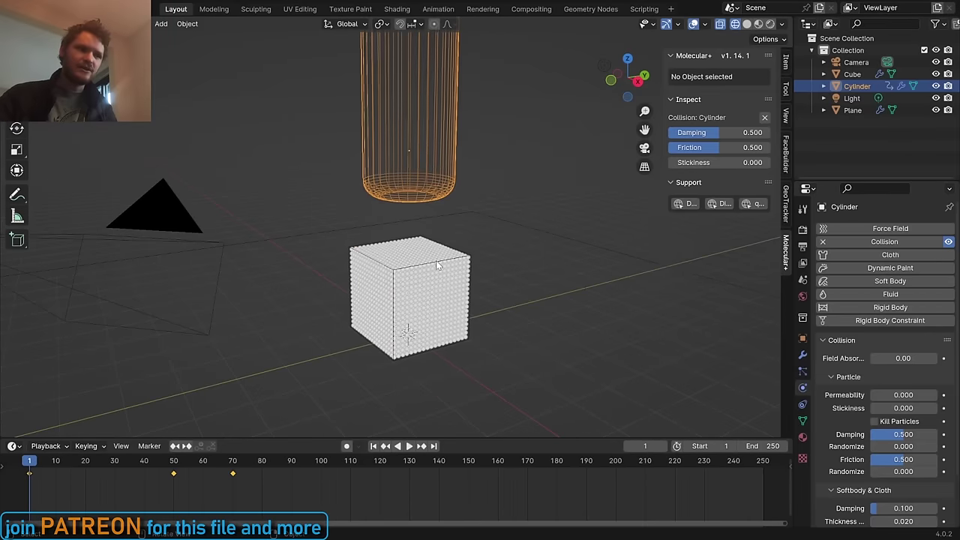
Select the particle cube, switch the viewport to solid display, and run the Molecular+ simulation
{"action": "left_click", "coordinate": [435, 260]}
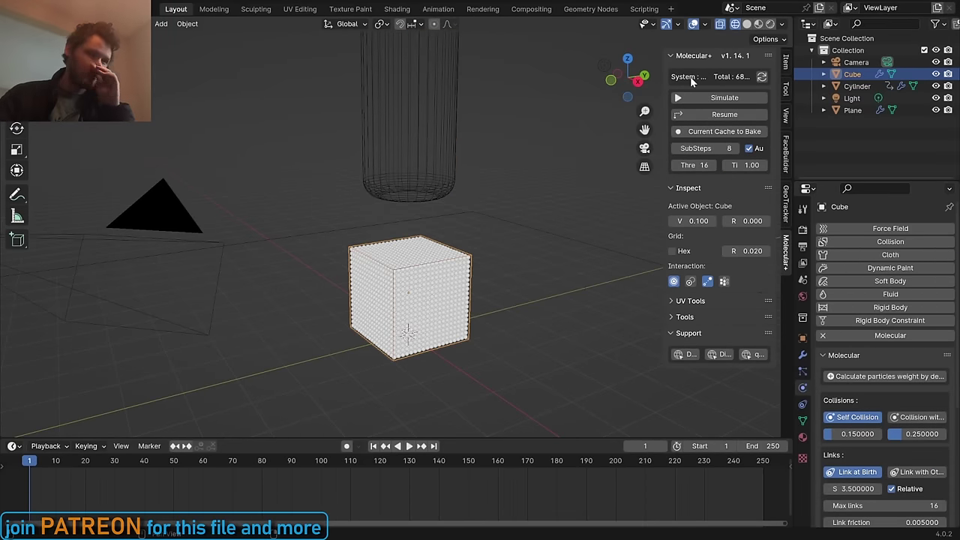
{"action": "left_click", "coordinate": [748, 24]}
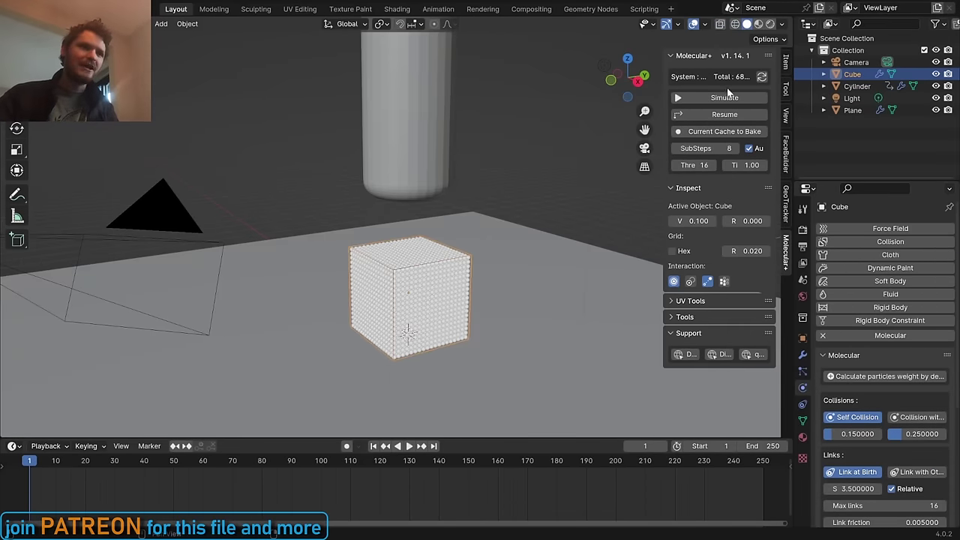
{"action": "left_click_drag", "start_coordinate": [664, 85], "coordinate": [624, 85]}
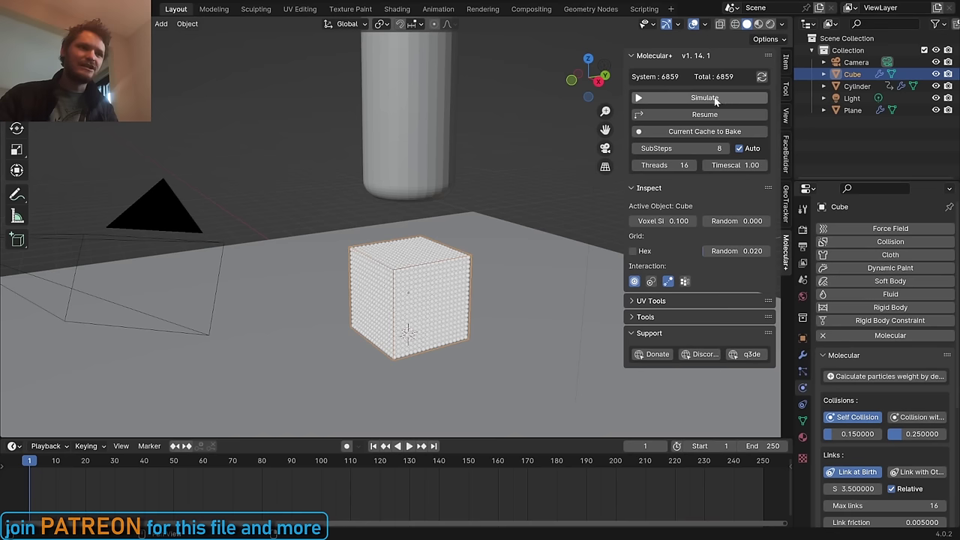
{"action": "left_click", "coordinate": [701, 98]}
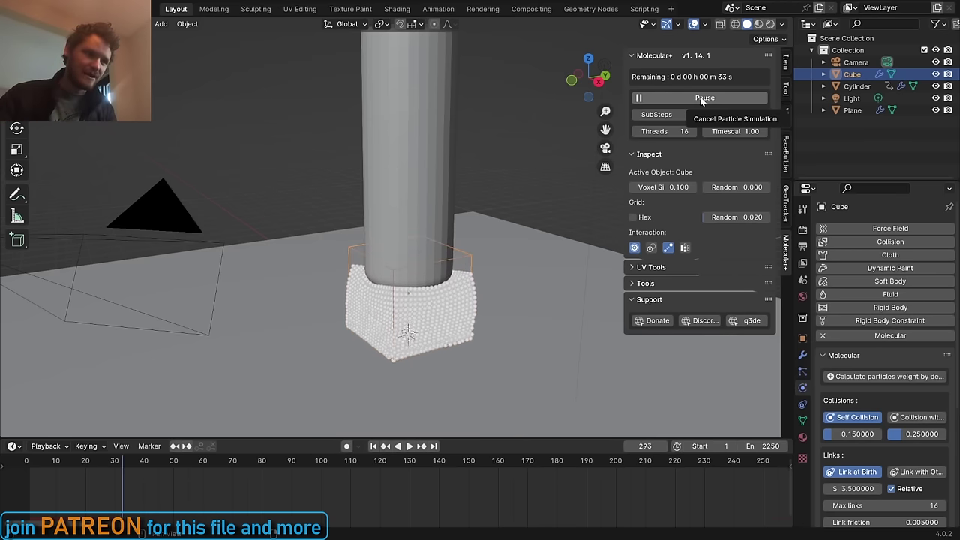
{"action": "middle_click_drag", "start_coordinate": [390, 312], "coordinate": [385, 311]}
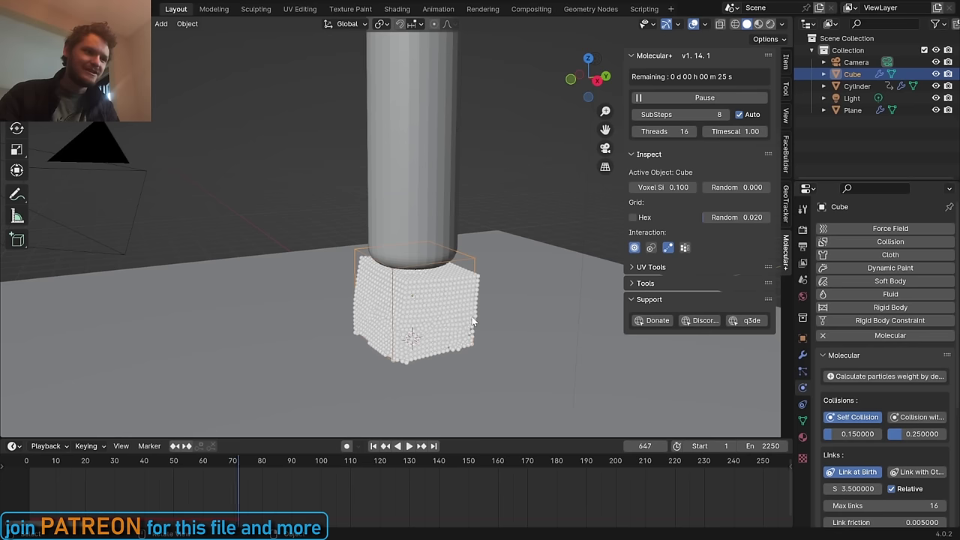
{"action": "key", "text": "space"}
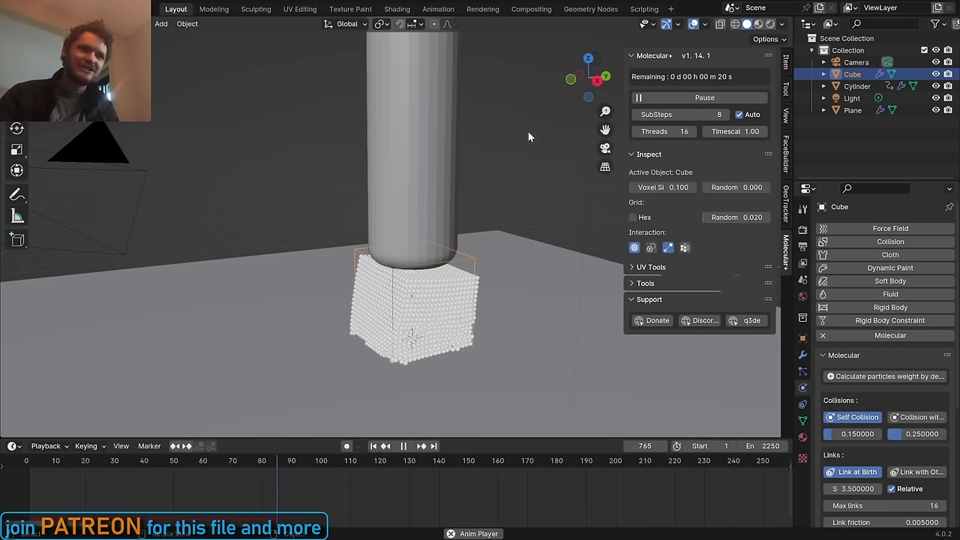
Move the cylinder up along Z at the frame 70 keyframe, re-keyframe its location, and return to the first frame
{"action": "left_click", "coordinate": [414, 117]}
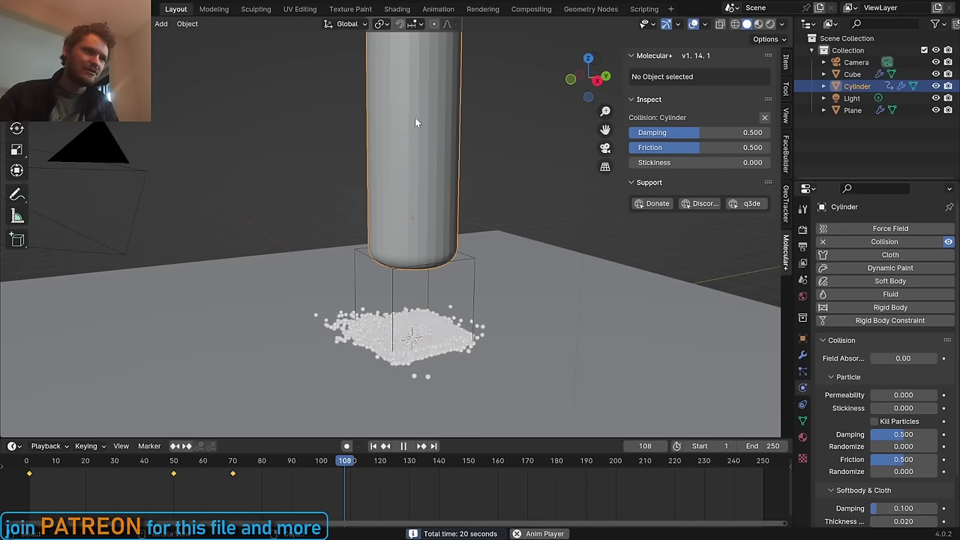
{"action": "key", "text": "space"}
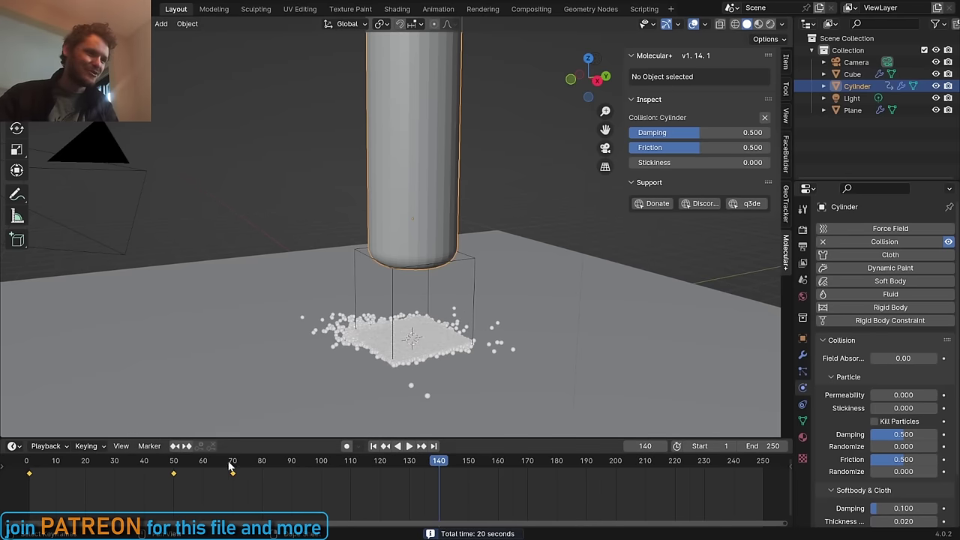
{"action": "key", "text": "Down"}
{"action": "key", "text": "g"}
{"action": "key", "text": "z"}
{"action": "left_click", "coordinate": [414, 171]}
{"action": "key", "text": "i"}
{"action": "left_click", "coordinate": [414, 172]}
{"action": "key", "text": "shift+Left"}
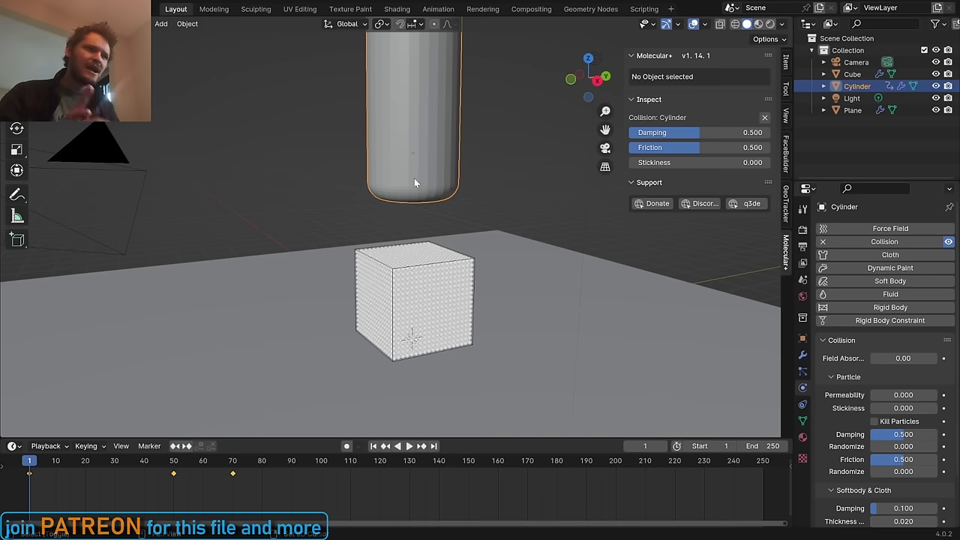
Set the particle cube's link broken threshold to 0.2
{"action": "left_click", "coordinate": [432, 264]}
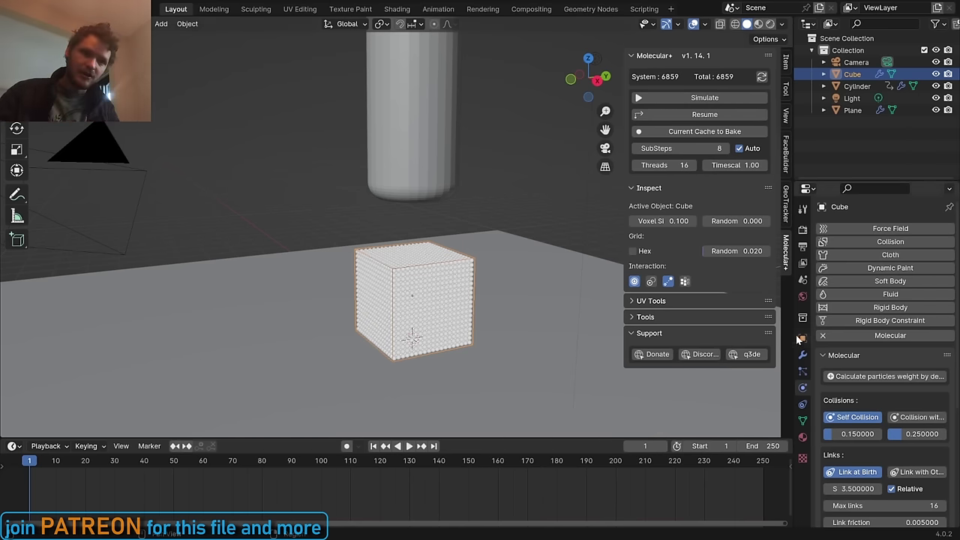
{"action": "left_click_drag", "start_coordinate": [792, 337], "coordinate": [765, 337]}
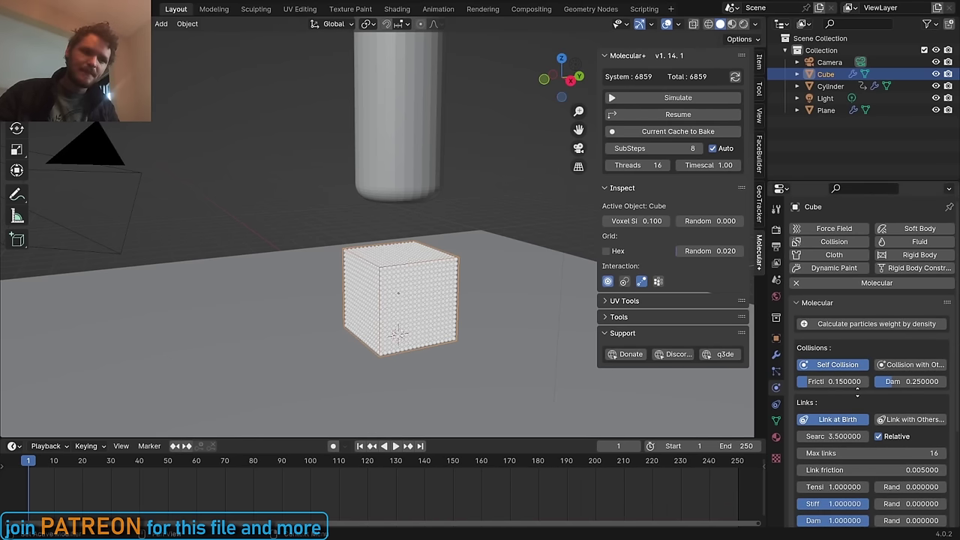
{"action": "scroll", "coordinate": [856, 263], "scroll_direction": "down", "scroll_amount": 5}
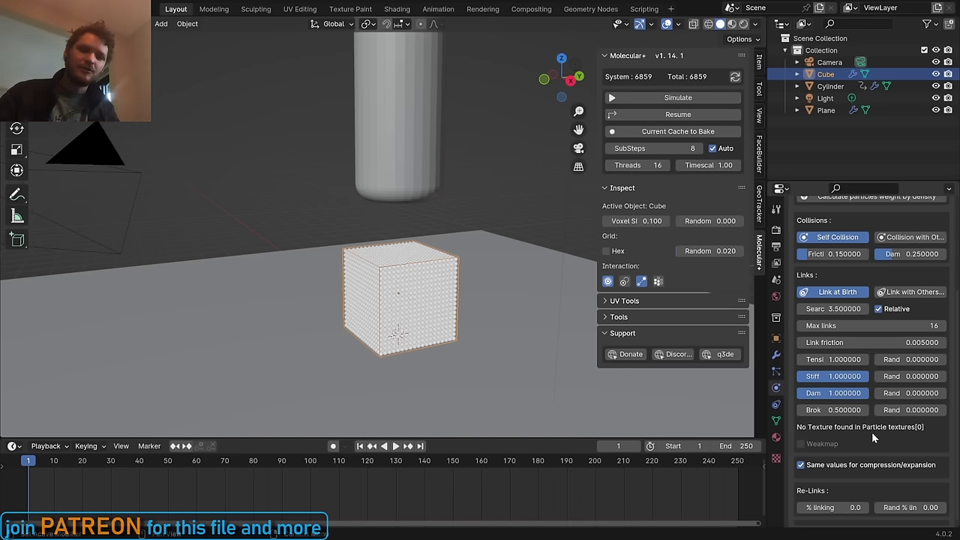
{"action": "left_click", "coordinate": [843, 410]}
{"action": "type", "text": "0.2"}
{"action": "key", "text": "Return"}
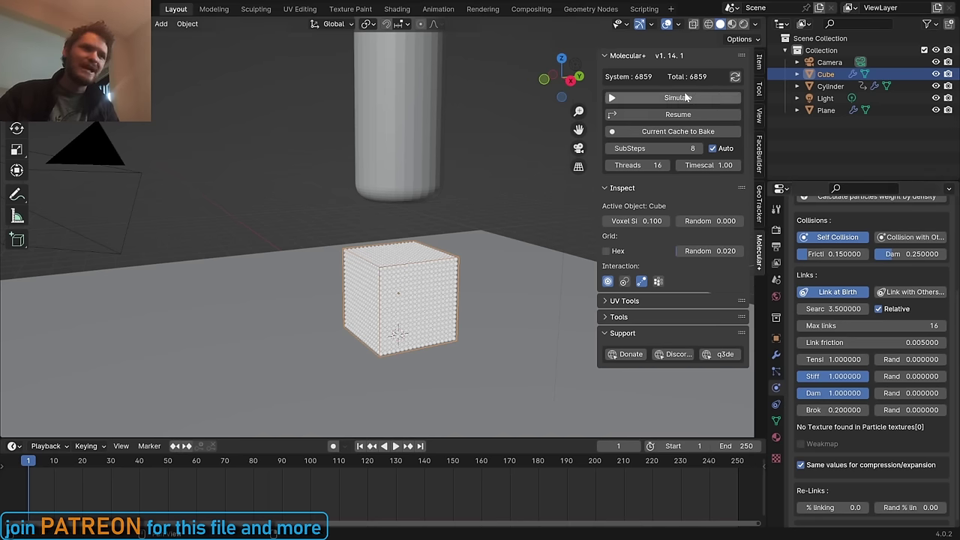
Stop the playback and run the Molecular+ simulation of the particle cube again from the first frame
{"action": "left_click", "coordinate": [672, 98]}
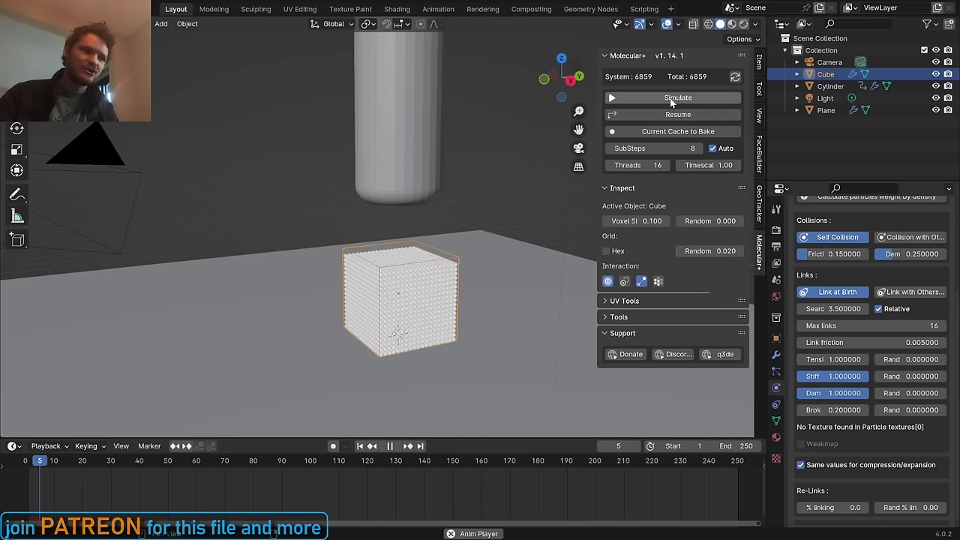
{"action": "key", "text": "Escape"}
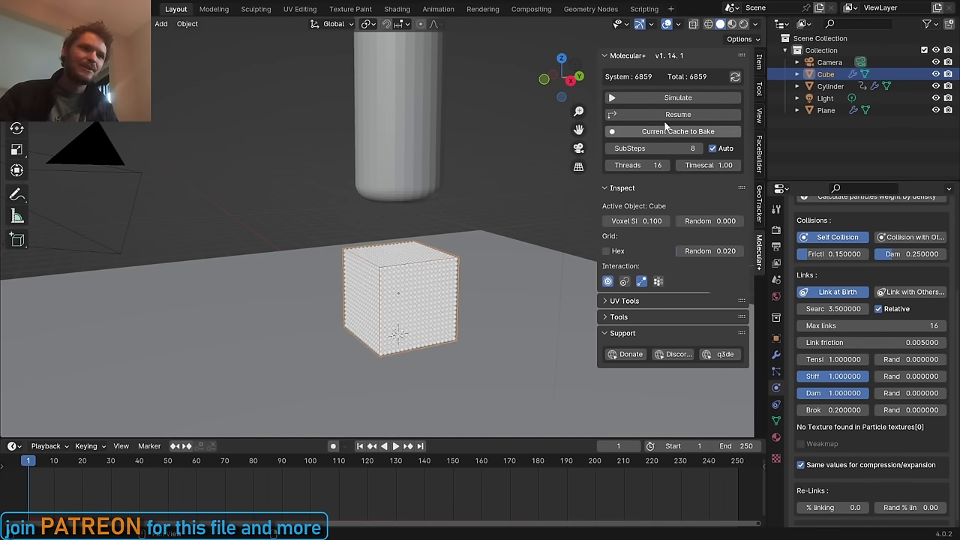
{"action": "left_click", "coordinate": [672, 98]}
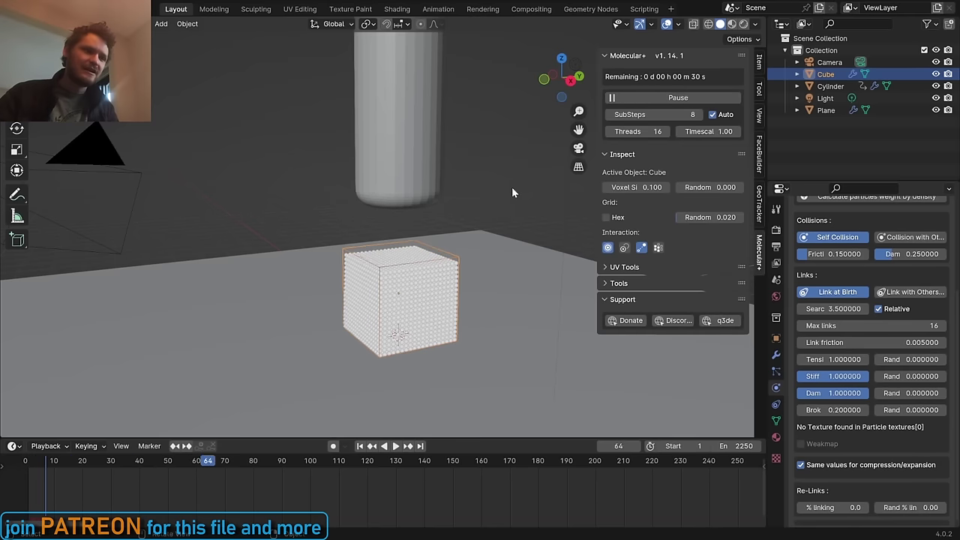
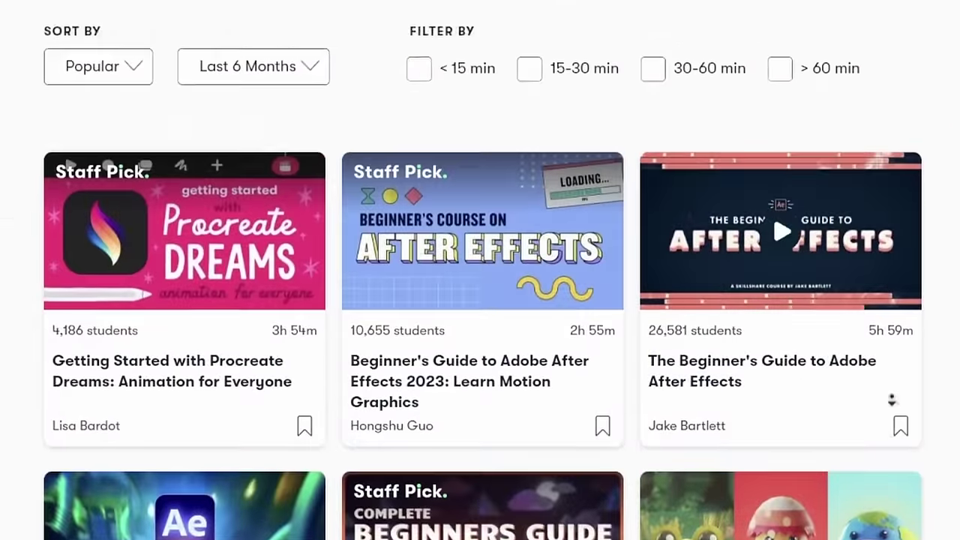
Switch to the Skillshare website and browse the popular animation classes
{"action": "scroll", "coordinate": [891, 402], "scroll_direction": "down", "scroll_amount": 3}
{"action": "scroll", "coordinate": [891, 401], "scroll_direction": "down", "scroll_amount": 10}
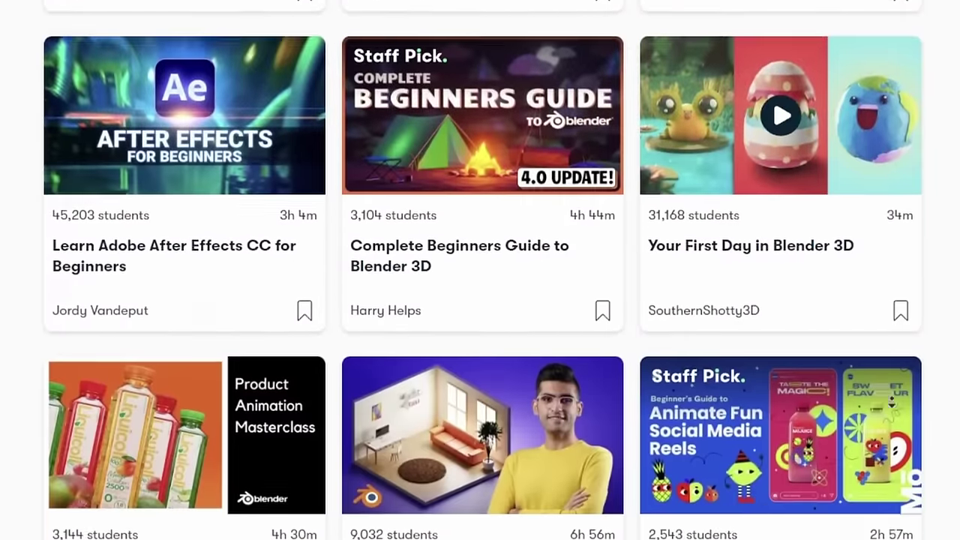
{"action": "scroll", "coordinate": [891, 401], "scroll_direction": "down", "scroll_amount": 3}
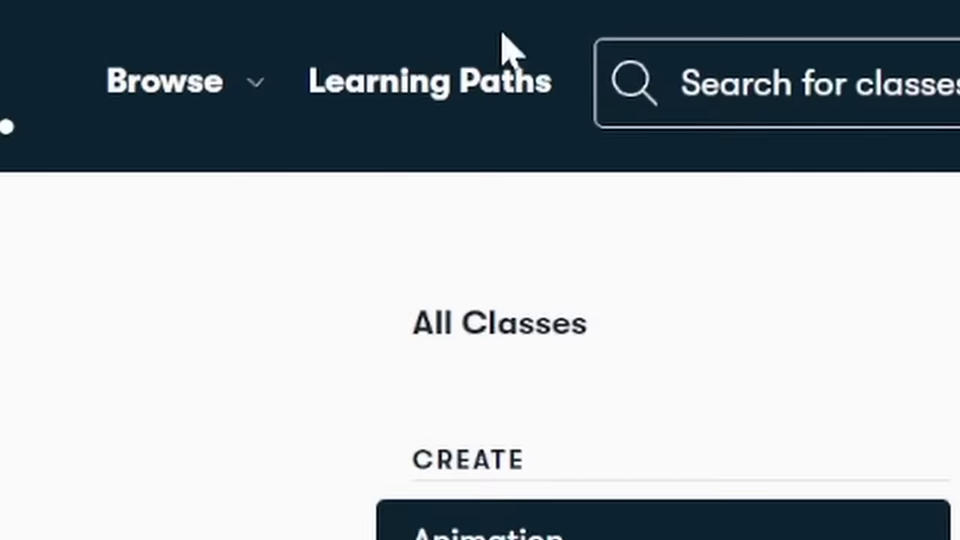
Open the learning paths and look through the Start Your Freelance Video Editing Career path and its classes
{"action": "left_click", "coordinate": [471, 83]}
{"action": "scroll", "coordinate": [190, 18], "scroll_direction": "down", "scroll_amount": 4}
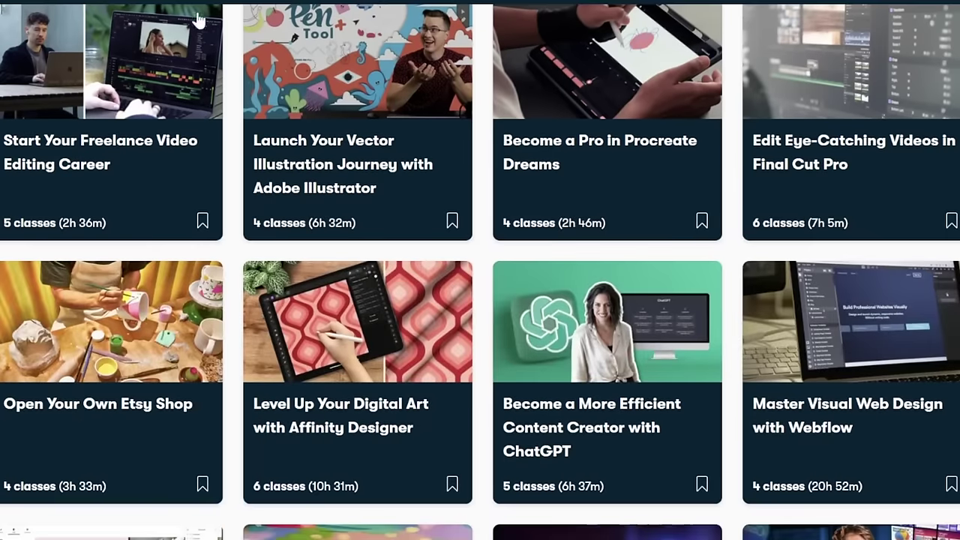
{"action": "scroll", "coordinate": [150, 263], "scroll_direction": "up", "scroll_amount": 1}
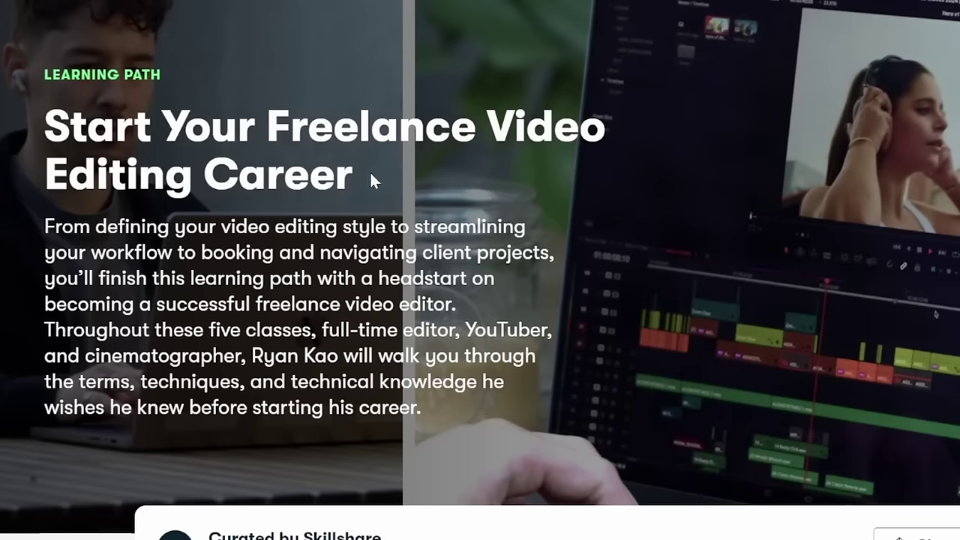
{"action": "left_click_drag", "start_coordinate": [253, 164], "coordinate": [46, 126]}
{"action": "left_click", "coordinate": [228, 137]}
{"action": "scroll", "coordinate": [424, 154], "scroll_direction": "down", "scroll_amount": 15}
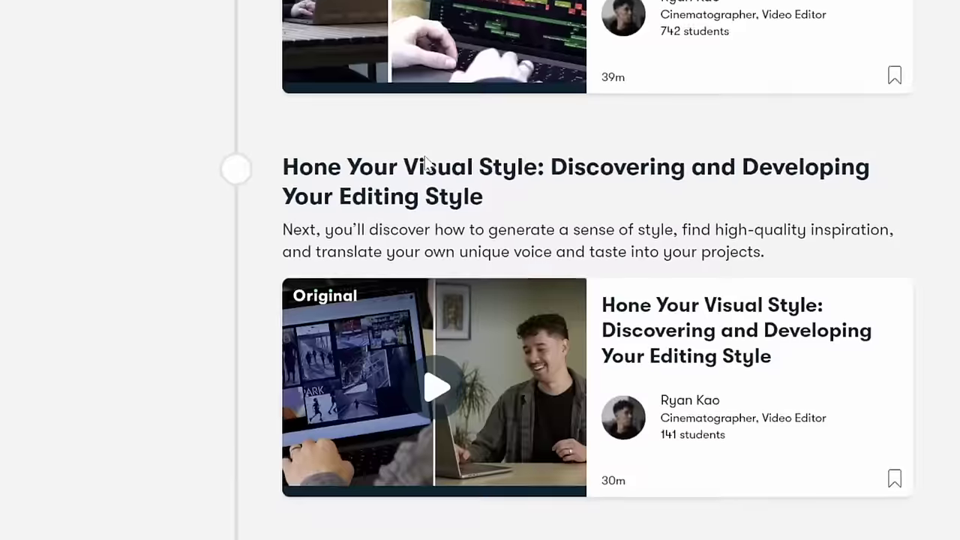
Look over the Hone Your Visual Style class in the video editing learning path
{"action": "scroll", "coordinate": [424, 162], "scroll_direction": "up", "scroll_amount": 5}
{"action": "scroll", "coordinate": [326, 235], "scroll_direction": "down", "scroll_amount": 1}
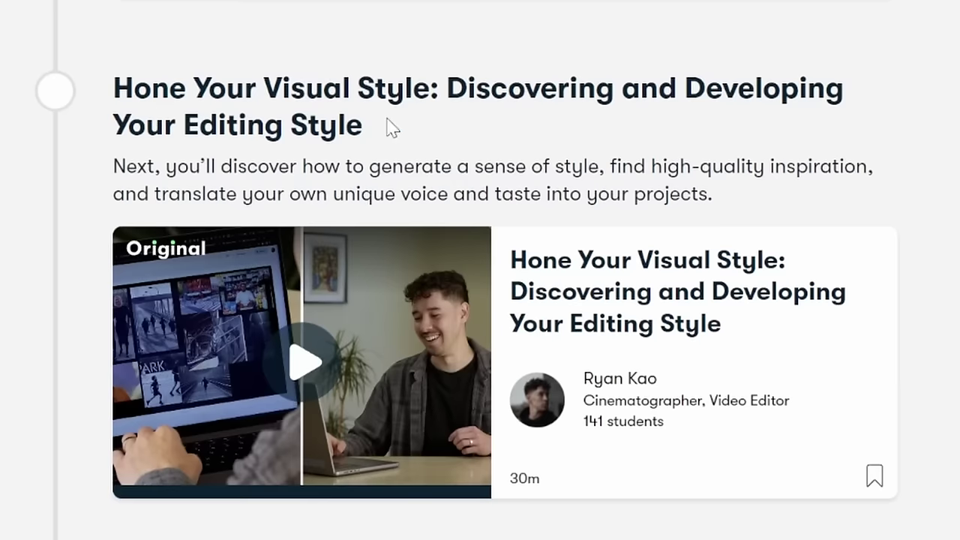
{"action": "left_click_drag", "start_coordinate": [392, 125], "coordinate": [188, 98]}
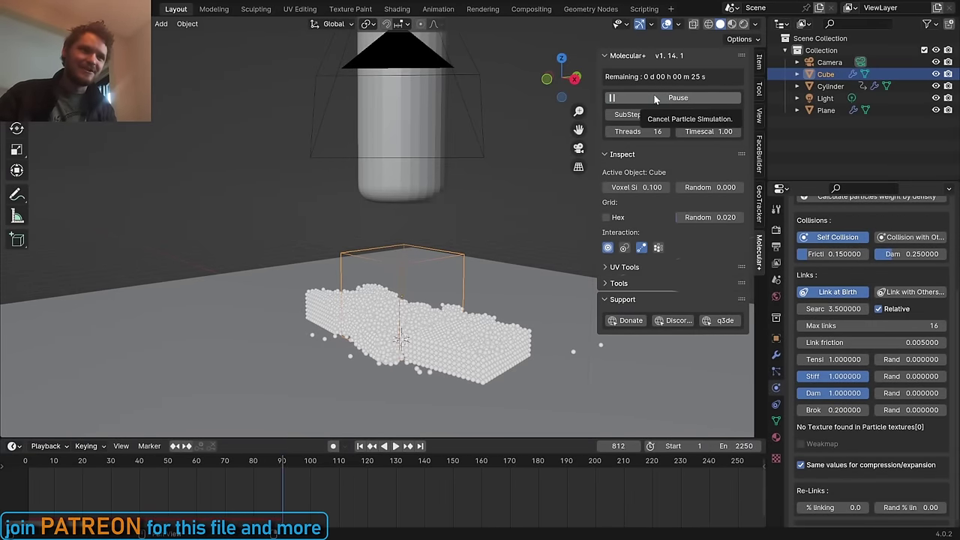
Switch back to Blender, stop the running particle simulation and convert the current cache to a bake
{"action": "left_click", "coordinate": [654, 99]}
{"action": "left_click", "coordinate": [668, 114]}
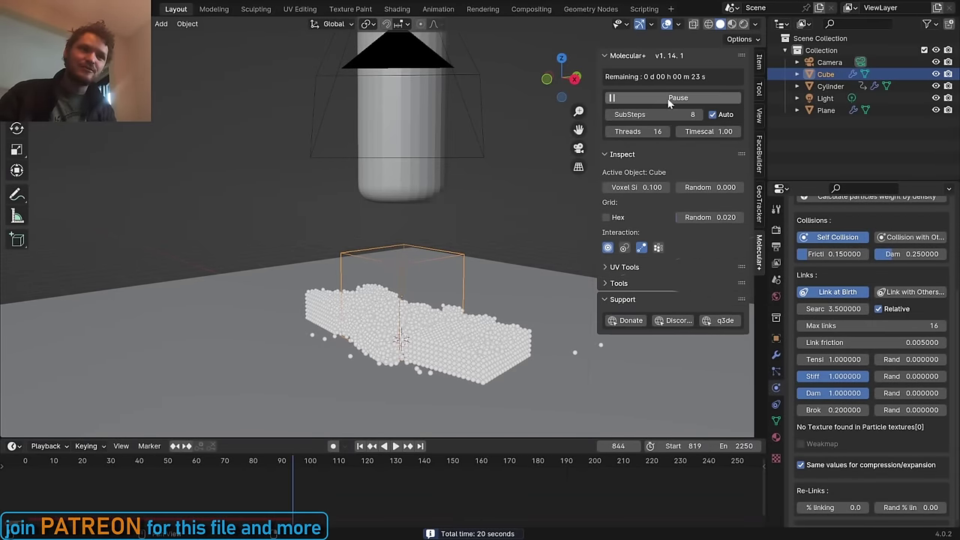
{"action": "left_click", "coordinate": [668, 98]}
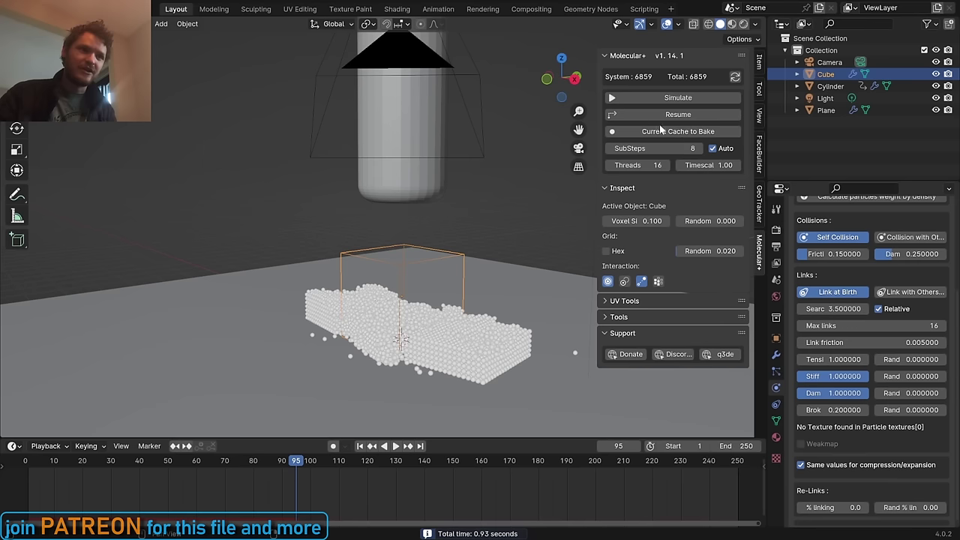
{"action": "left_click", "coordinate": [668, 131]}
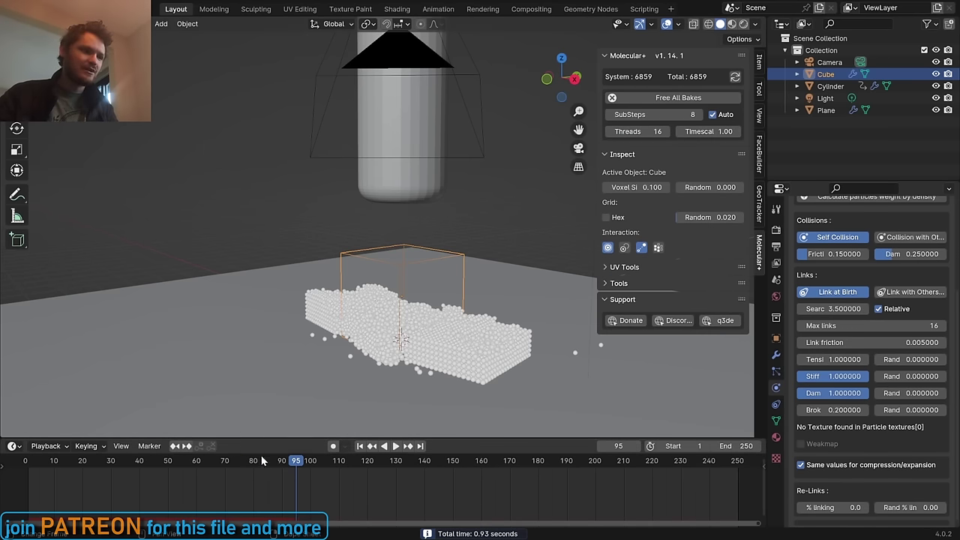
Rewind to the first frame and play back the baked simulation of the crushed particle cube
{"action": "left_click_drag", "start_coordinate": [262, 460], "coordinate": [161, 461]}
{"action": "key", "text": "shift+Left"}
{"action": "key", "text": "space"}
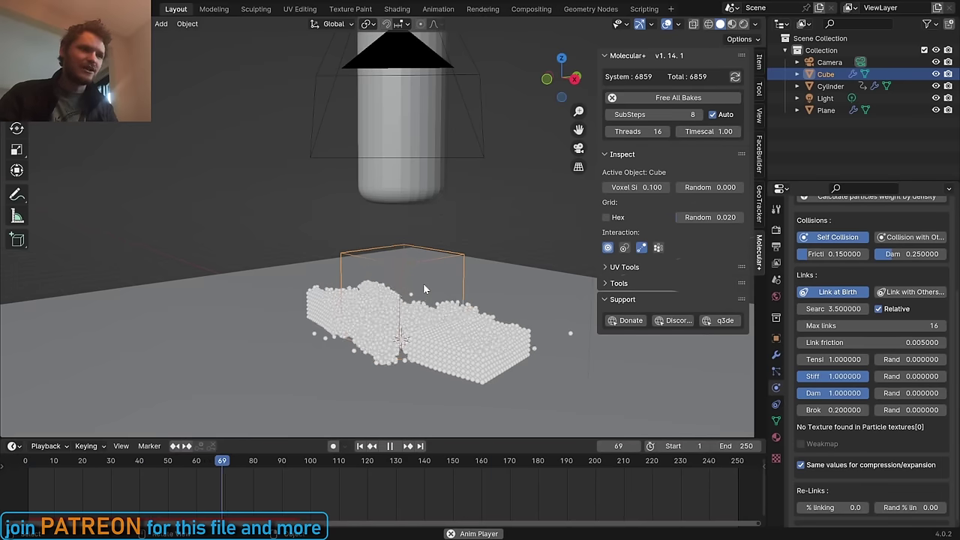
{"action": "key", "text": "Escape"}
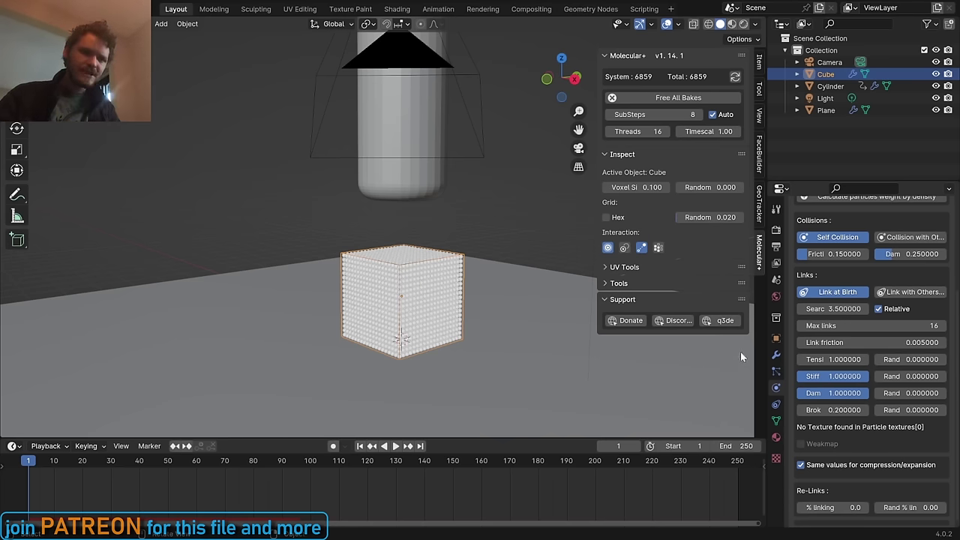
Widen the properties editor and set the particle cube's random broken value for links to 0.3
{"action": "left_click_drag", "start_coordinate": [766, 335], "coordinate": [754, 353]}
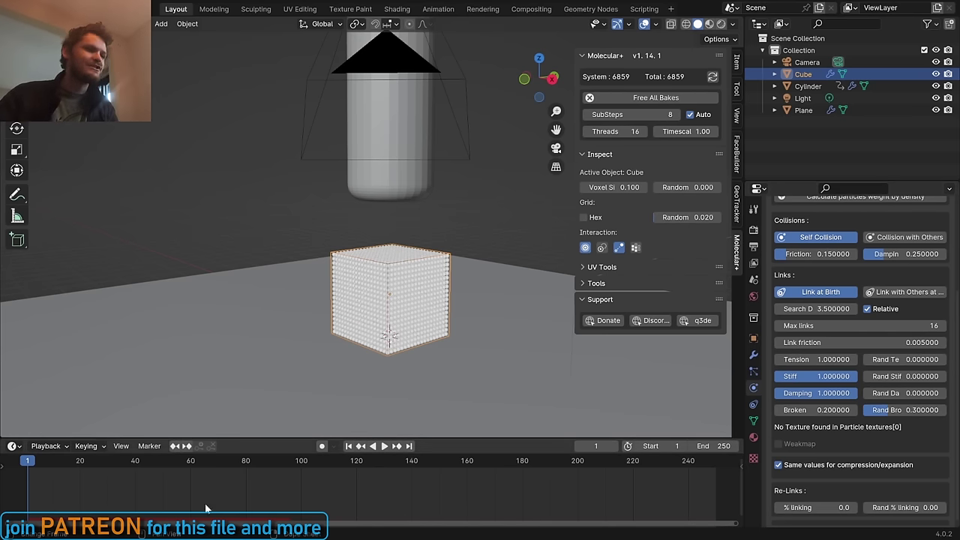
{"action": "left_click_drag", "start_coordinate": [95, 461], "coordinate": [47, 463]}
Save the Blender file to the Desktop folder as AdvancedPres.blend
{"action": "key", "text": "ctrl+s"}
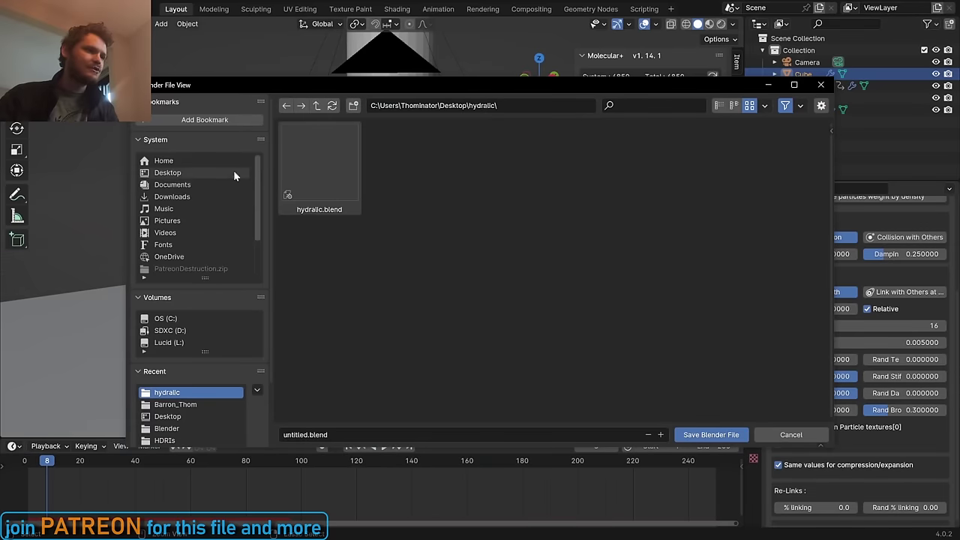
{"action": "left_click", "coordinate": [178, 172]}
{"action": "left_click", "coordinate": [295, 434]}
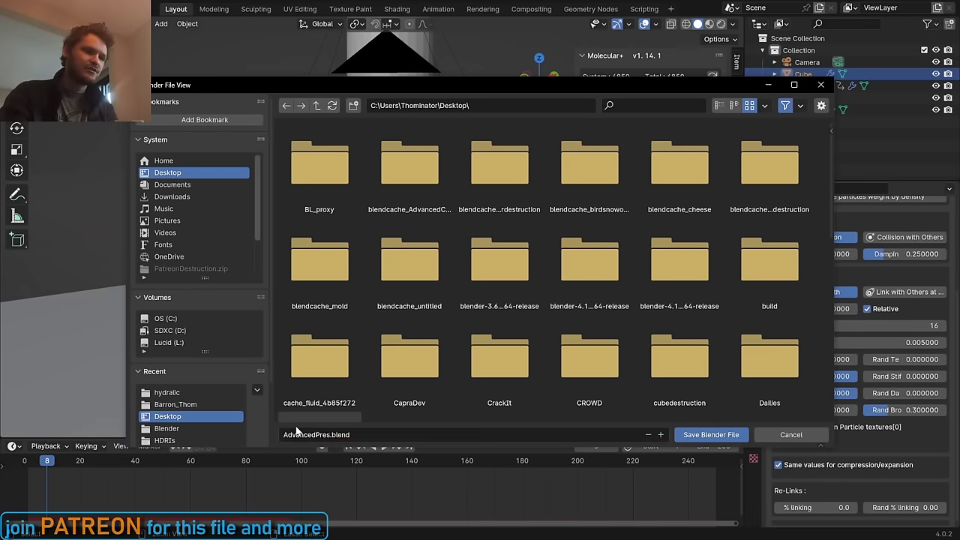
{"action": "key", "text": "Return"}
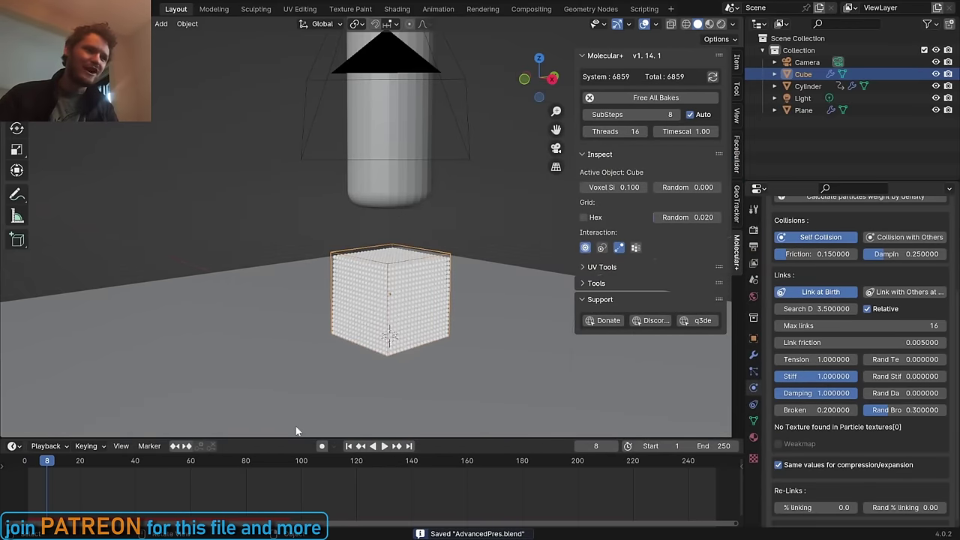
Scrub through the cylinder's impact and replay the cached simulation from the first frame, stopping at frame 59
{"action": "key", "text": "space"}
{"action": "left_click_drag", "start_coordinate": [96, 470], "coordinate": [126, 450]}
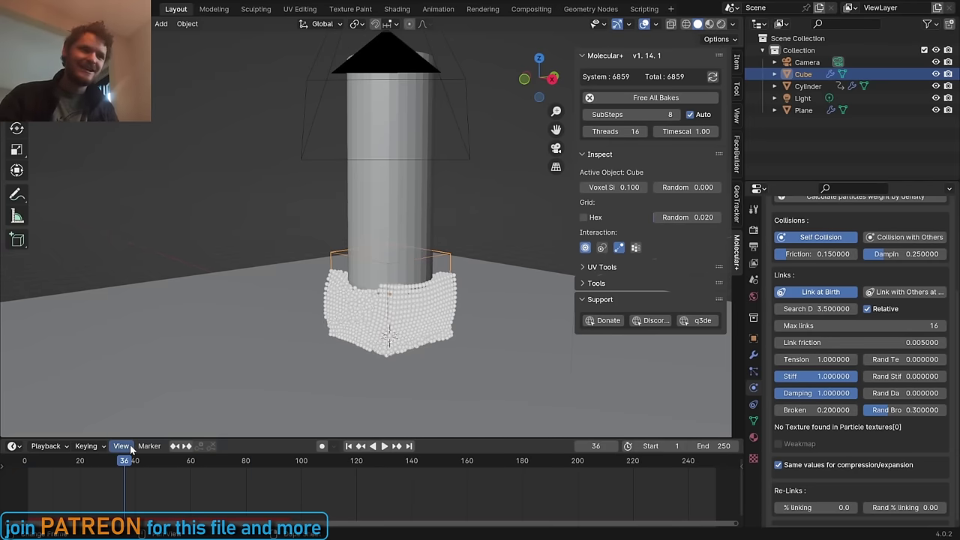
{"action": "key", "text": "shift+Left"}
{"action": "key", "text": "space"}
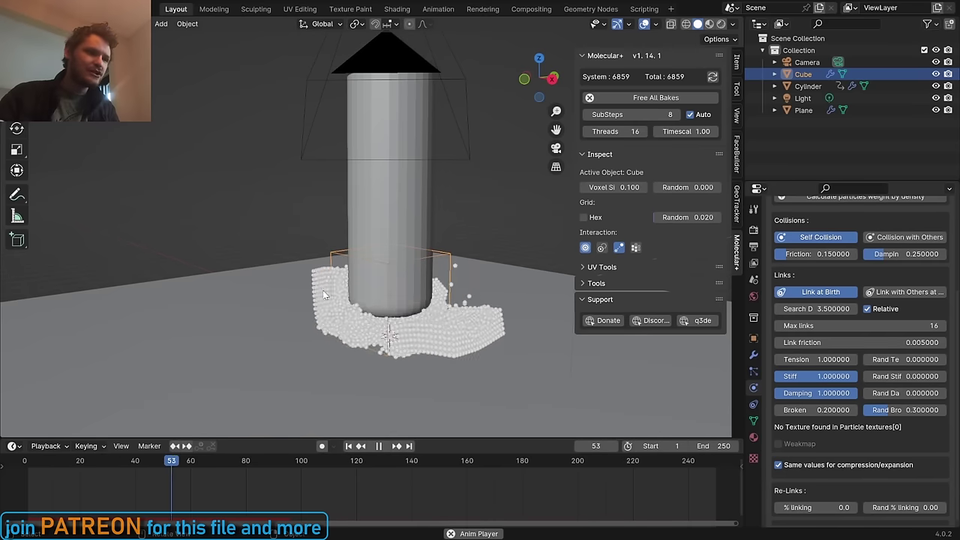
{"action": "key", "text": "space"}
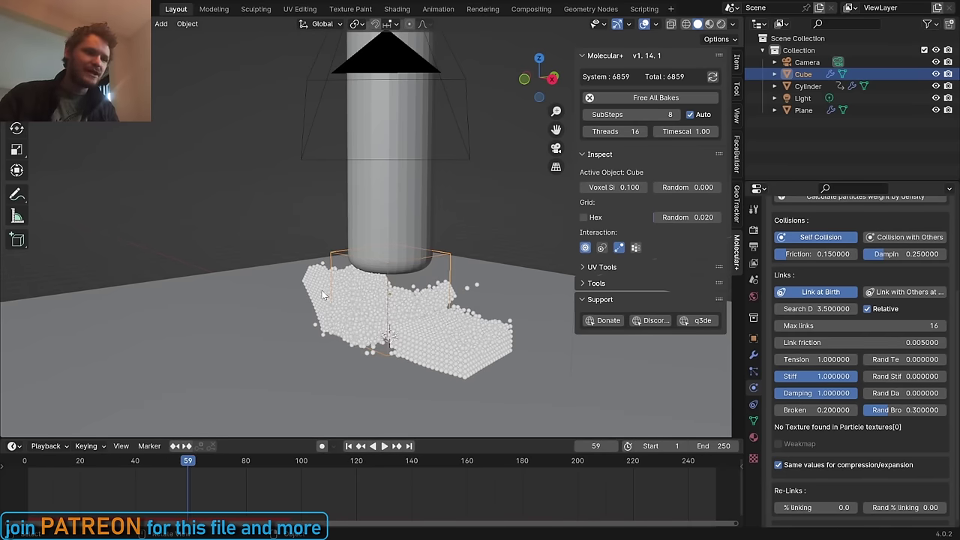
Free all bakes, run the Molecular+ simulation with the randomized link breaking, and stop it after the cylinder lifts off
{"action": "left_click", "coordinate": [654, 99]}
{"action": "left_click", "coordinate": [652, 99]}
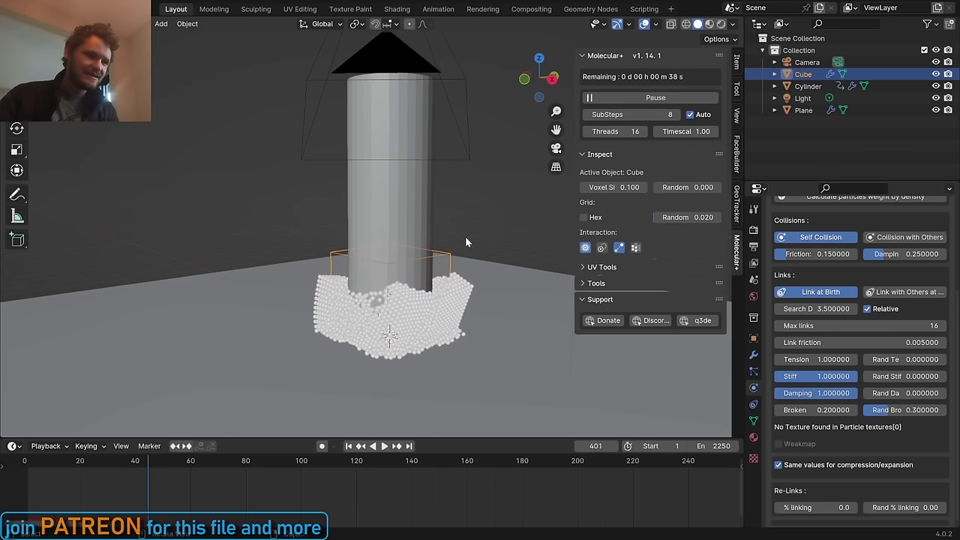
{"action": "middle_click_drag", "start_coordinate": [439, 288], "coordinate": [471, 259]}
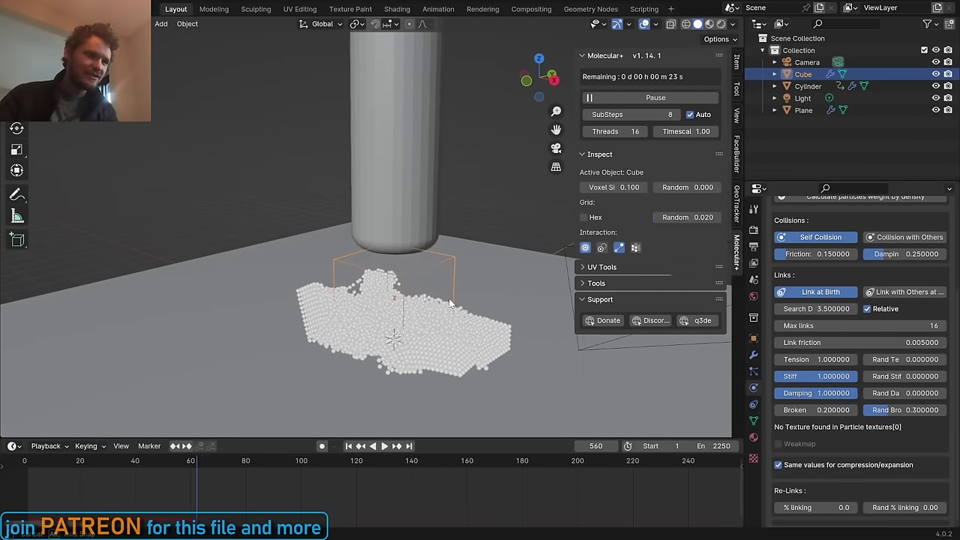
{"action": "left_click", "coordinate": [658, 98]}
Scrub and play through the new simulation result, and return to the first frame
{"action": "left_click_drag", "start_coordinate": [187, 464], "coordinate": [116, 459]}
{"action": "key", "text": "space"}
{"action": "key", "text": "shift+Left"}
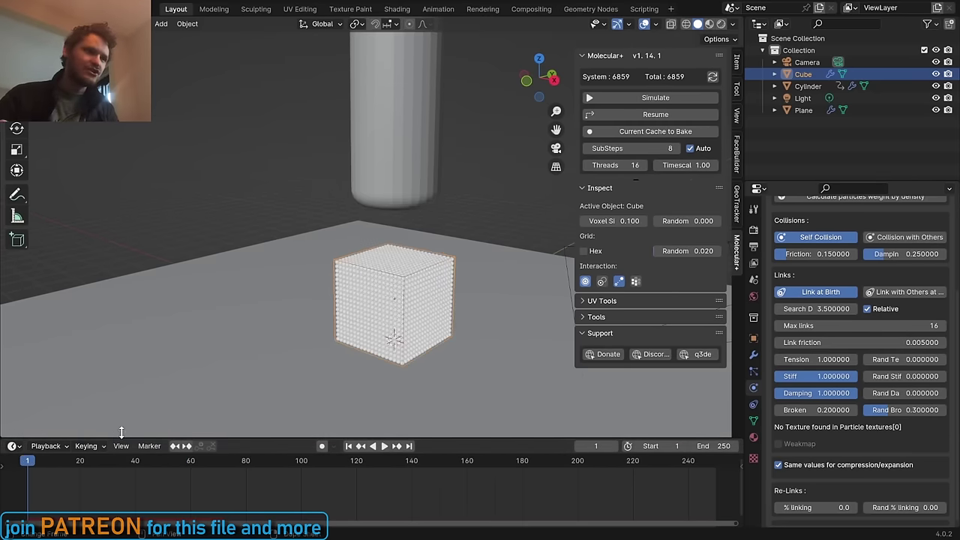
Select the cylinder, go to frame 50 in an axis-aligned side view, and lower it along Z with wireframe shading on
{"action": "left_click", "coordinate": [432, 153]}
{"action": "left_click", "coordinate": [553, 80]}
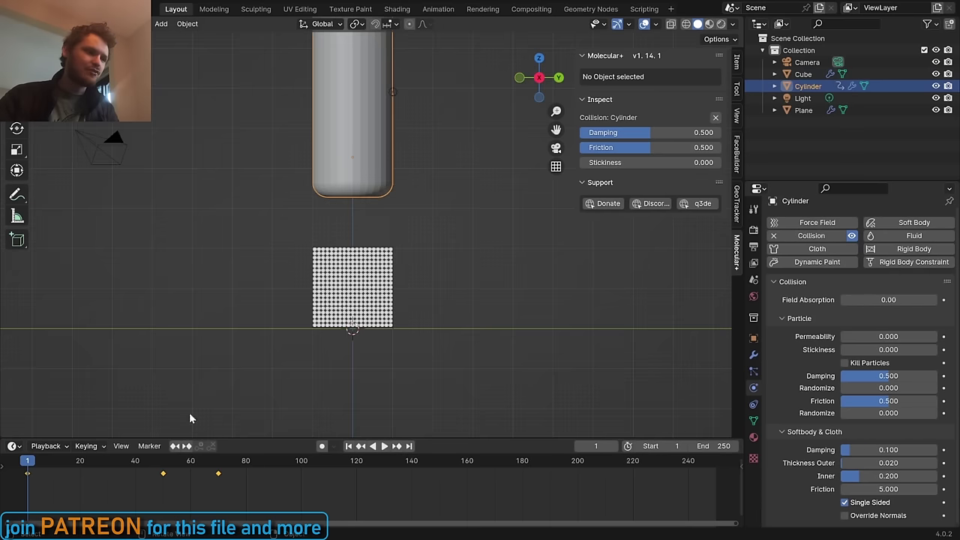
{"action": "key", "text": "space"}
{"action": "left_click", "coordinate": [153, 463]}
{"action": "key", "text": "g"}
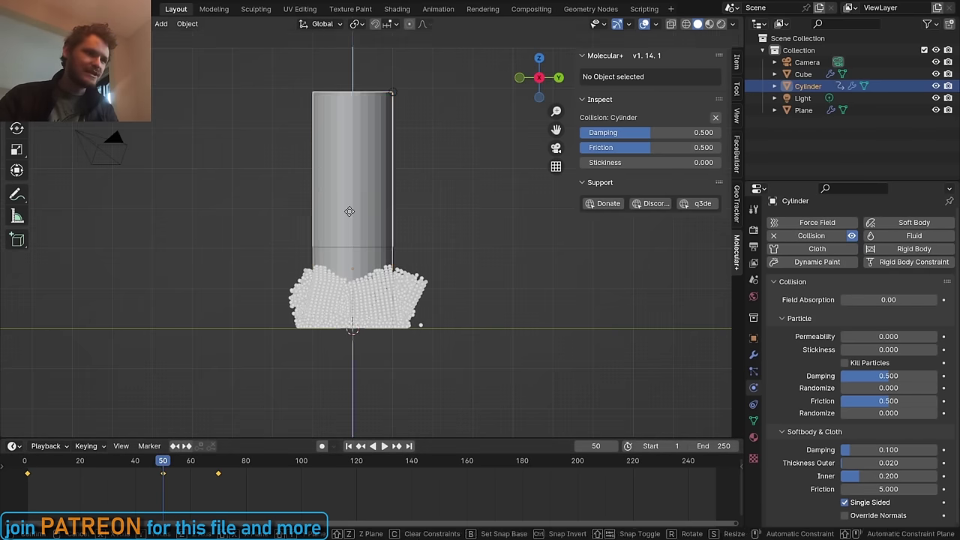
{"action": "key", "text": "Return"}
{"action": "left_click", "coordinate": [686, 23]}
{"action": "scroll", "coordinate": [362, 279], "scroll_direction": "up", "scroll_amount": 3}
{"action": "key", "text": "g"}
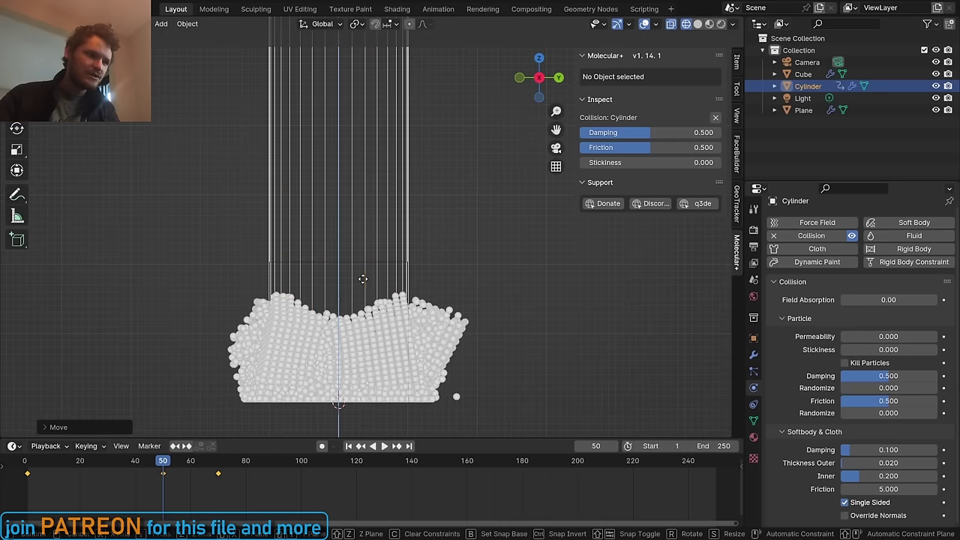
{"action": "left_click", "coordinate": [427, 259]}
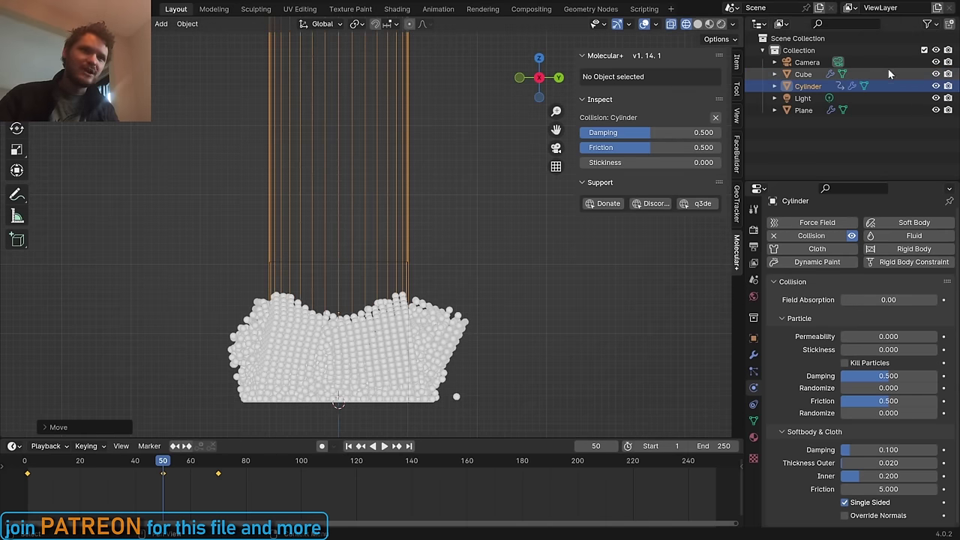
With the particle cube temporarily hidden, lower the cylinder along Z to just above the ground and keyframe it at frame 50
{"action": "left_click", "coordinate": [935, 75]}
{"action": "key", "text": "g"}
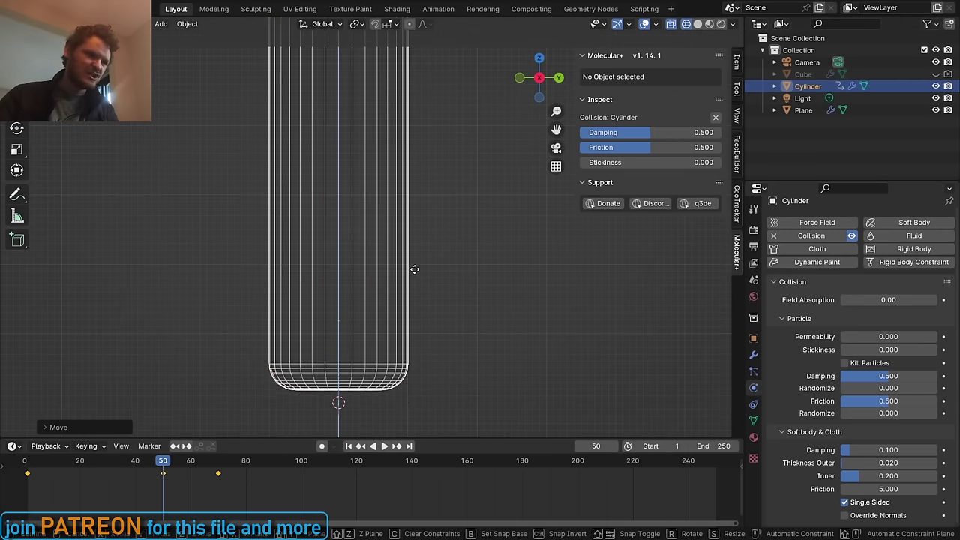
{"action": "left_click", "coordinate": [414, 270]}
{"action": "key", "text": "i"}
{"action": "left_click", "coordinate": [415, 271]}
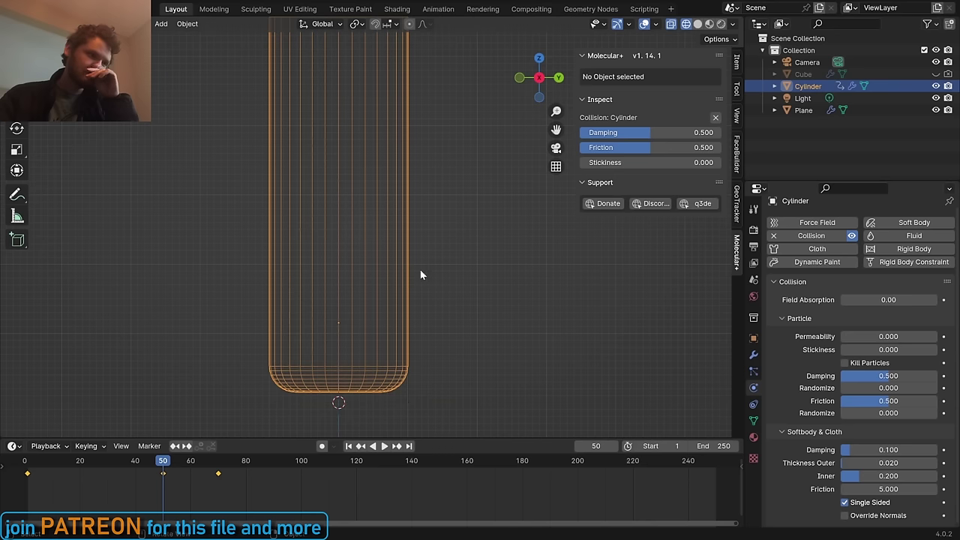
{"action": "left_click", "coordinate": [936, 74]}
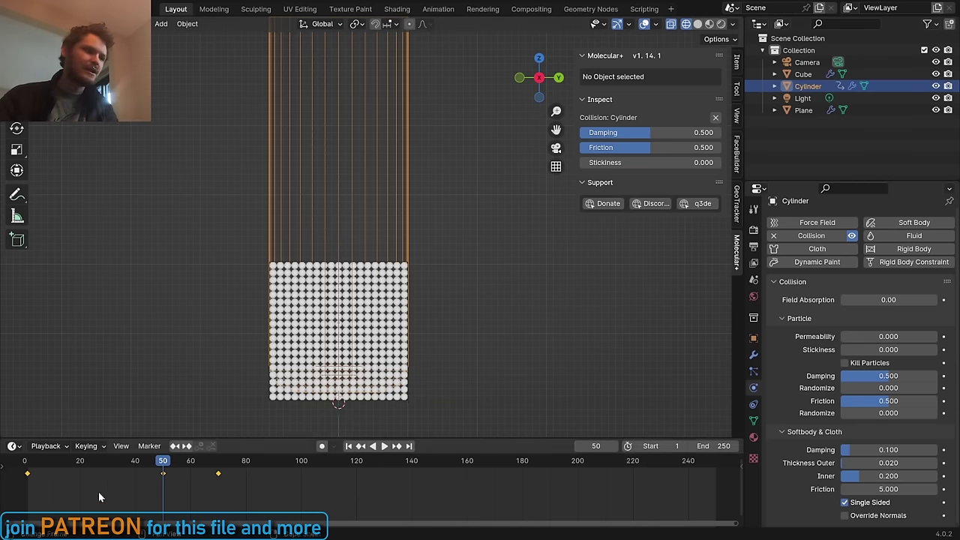
Return to the first frame and set the cylinder's collision friction to 0.316
{"action": "left_click_drag", "start_coordinate": [160, 461], "coordinate": [87, 462]}
{"action": "key", "text": "shift+Left"}
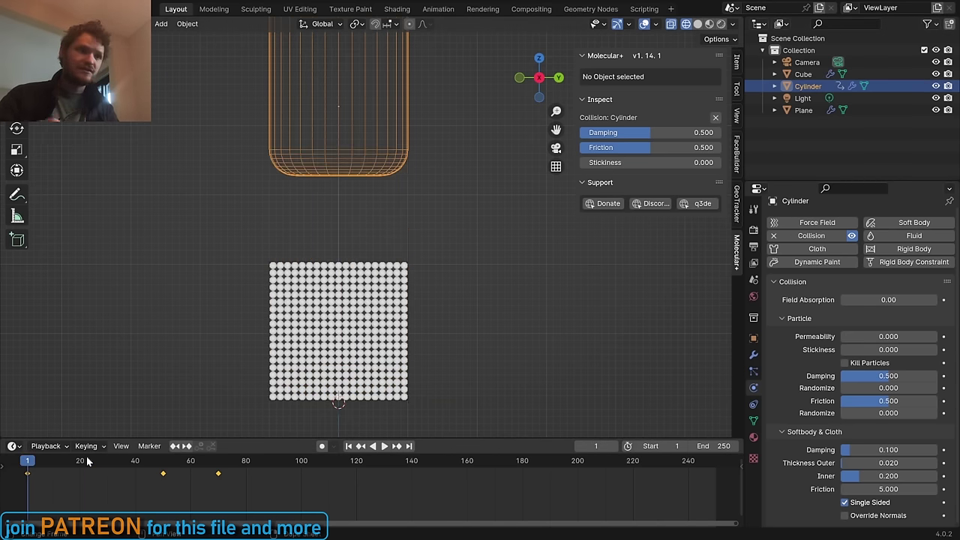
{"action": "middle_click_drag", "start_coordinate": [374, 218], "coordinate": [403, 229]}
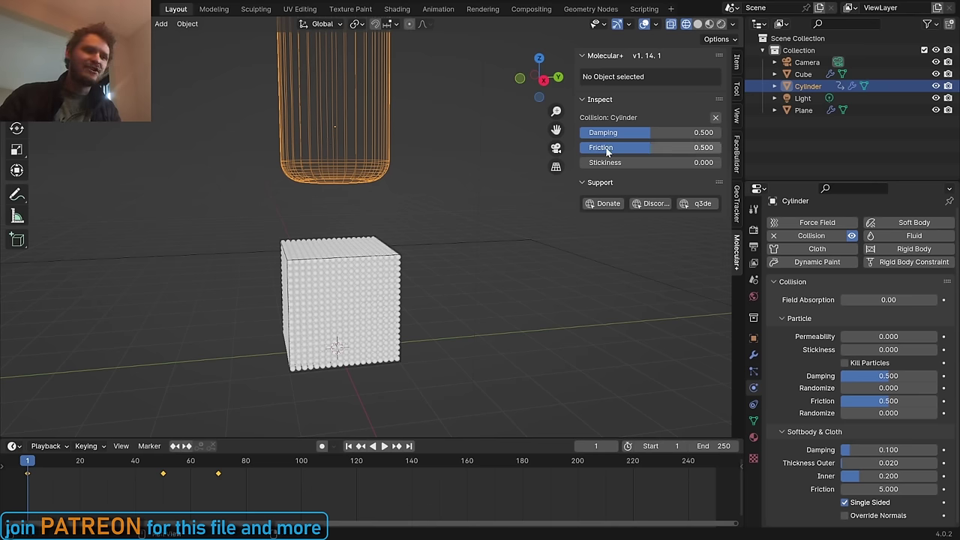
{"action": "left_click_drag", "start_coordinate": [650, 151], "coordinate": [653, 148]}
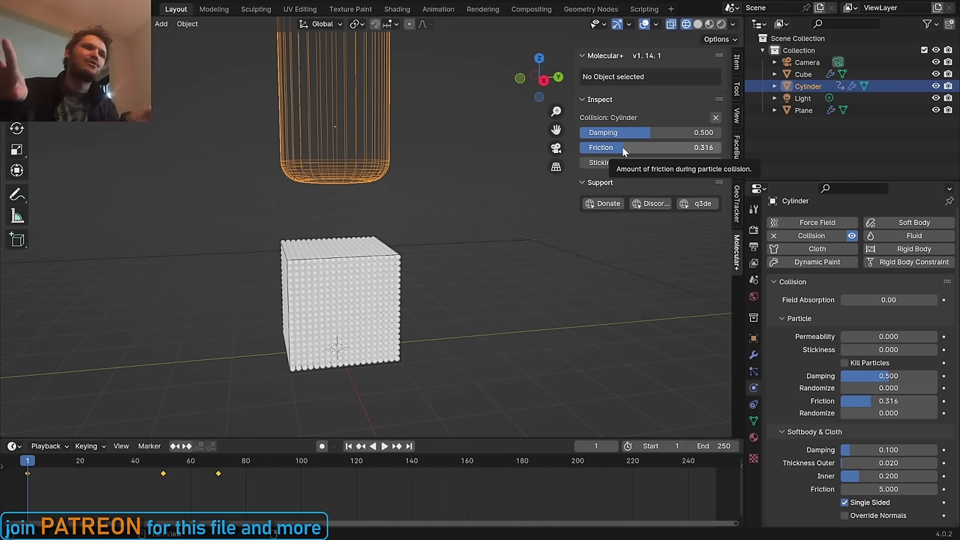
Set the ground plane's collision friction to 0.9, damping to 0.845 and stickiness to 1.132
{"action": "left_click", "coordinate": [439, 247]}
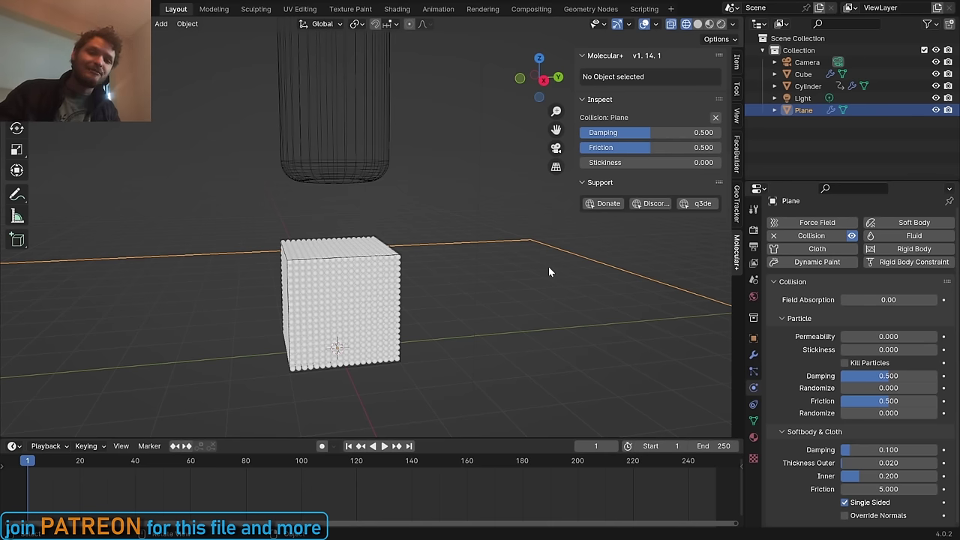
{"action": "left_click_drag", "start_coordinate": [646, 147], "coordinate": [707, 148]}
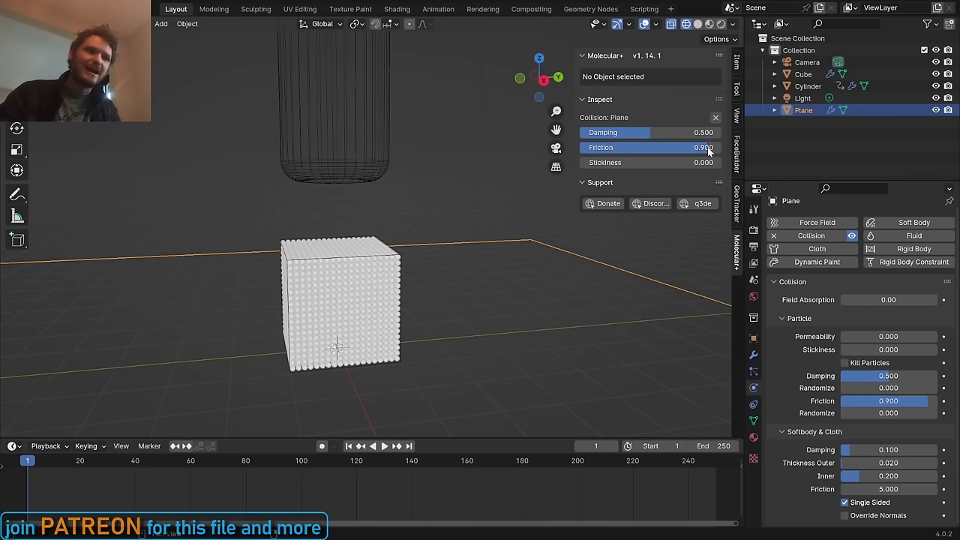
{"action": "left_click_drag", "start_coordinate": [652, 132], "coordinate": [703, 132]}
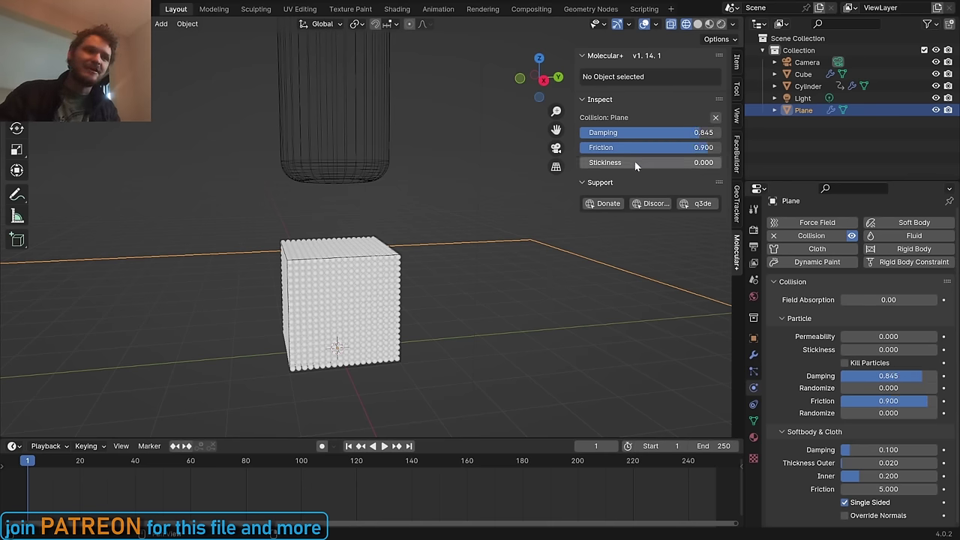
{"action": "left_click_drag", "start_coordinate": [637, 165], "coordinate": [577, 169]}
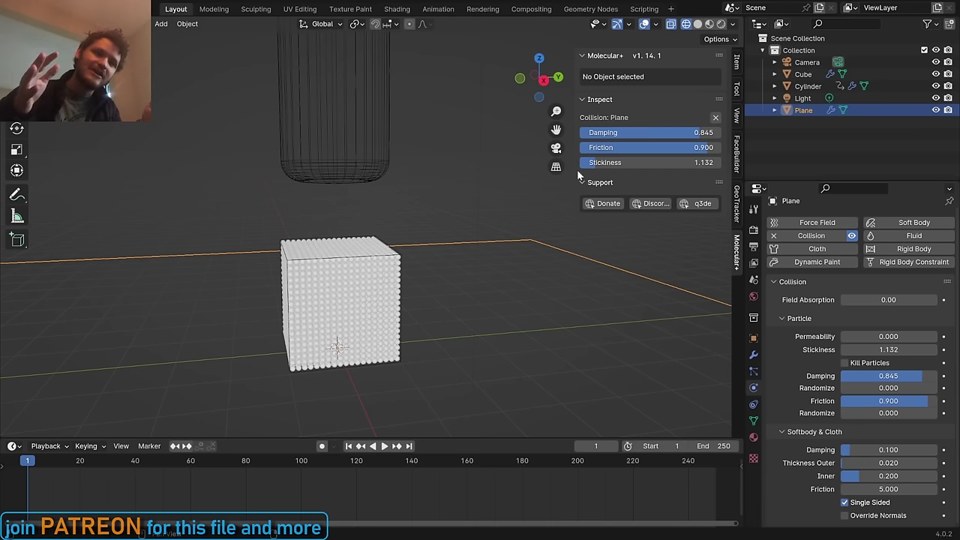
Select the particle cube, briefly start and cancel its playback, and save the file
{"action": "left_click", "coordinate": [354, 260]}
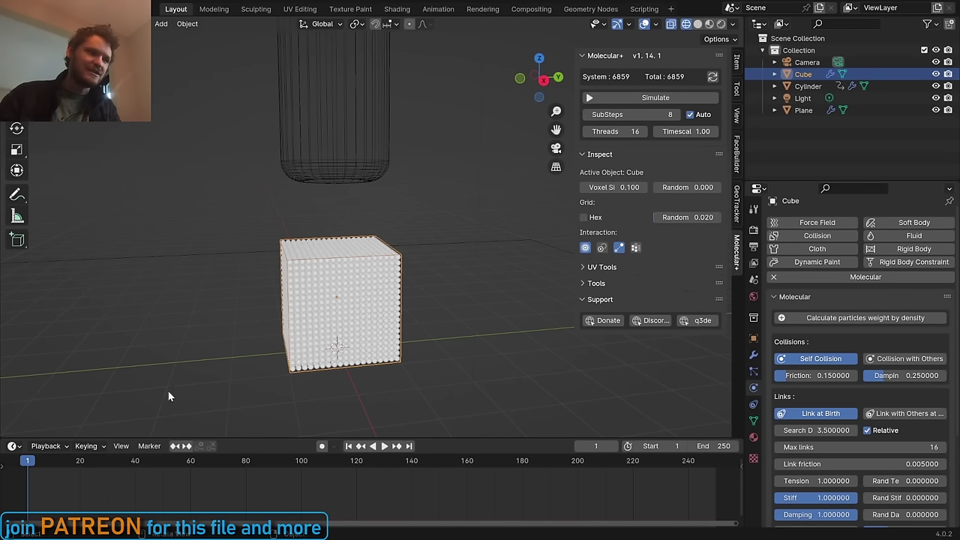
{"action": "key", "text": "space"}
{"action": "key", "text": "Escape"}
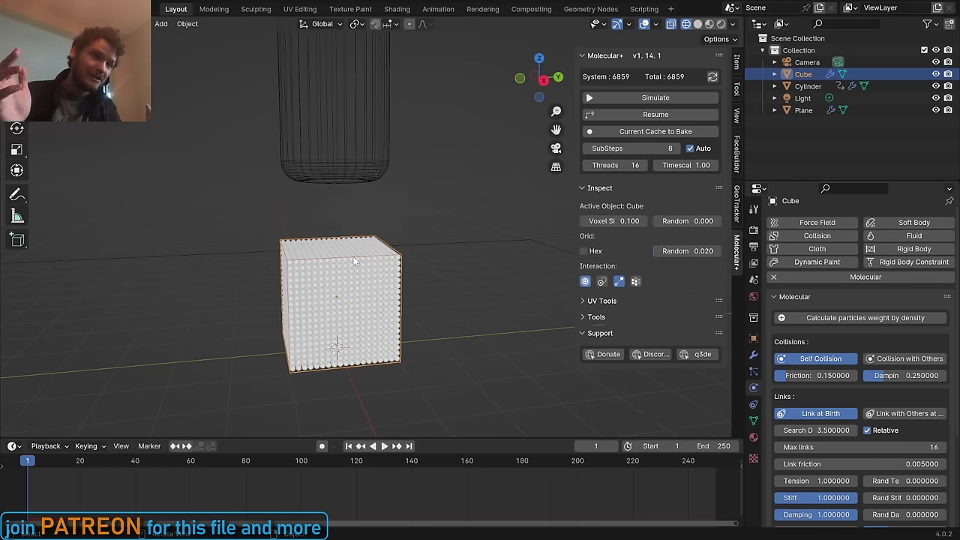
{"action": "key", "text": "ctrl+s"}
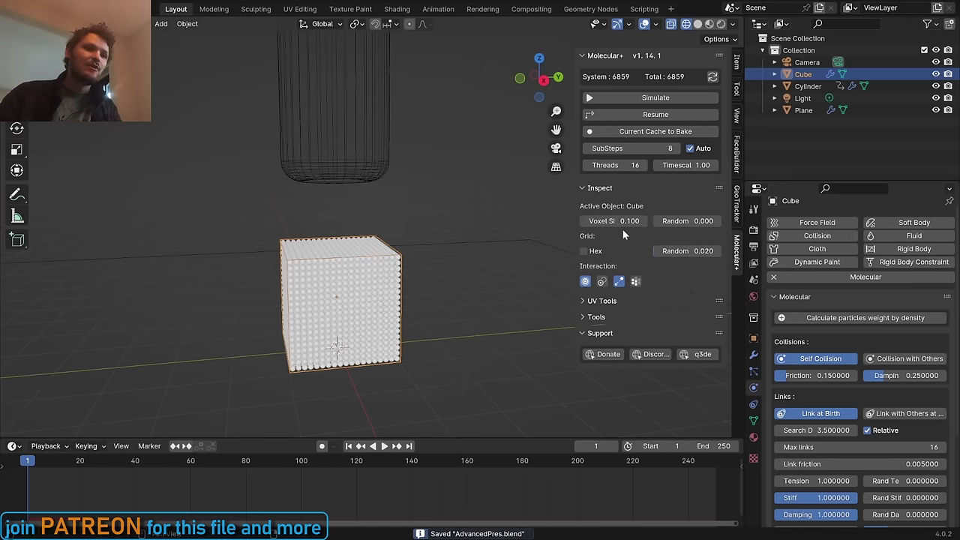
Try dividing the cube's voxel size of 0.1 by 1.5, and undo it
{"action": "left_click", "coordinate": [616, 222]}
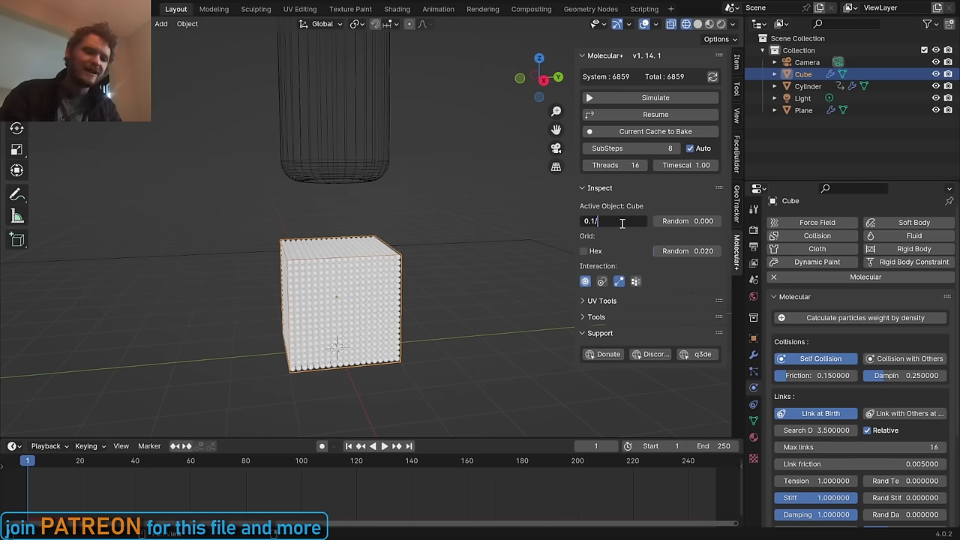
{"action": "key", "text": "Return"}
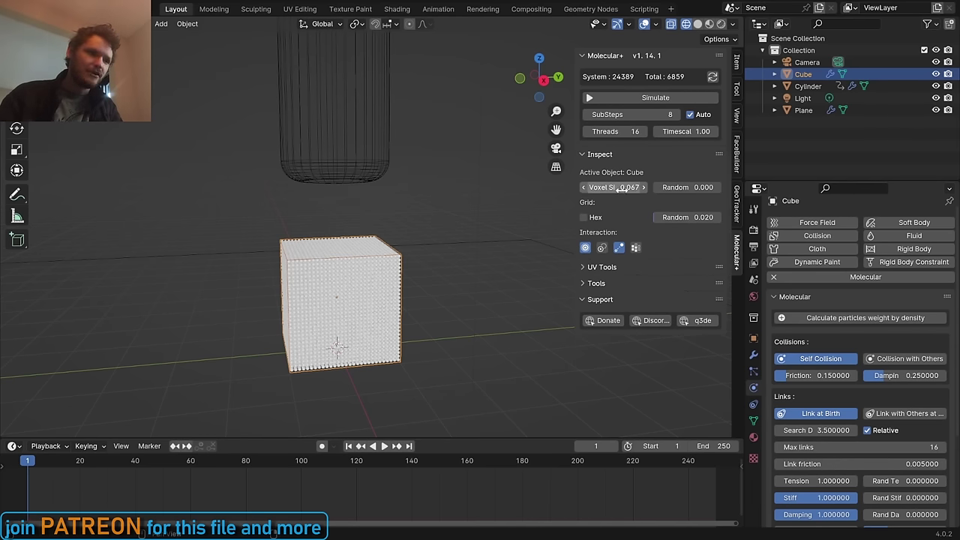
{"action": "key", "text": "ctrl+z"}
{"action": "scroll", "coordinate": [356, 280], "scroll_direction": "up", "scroll_amount": 2}
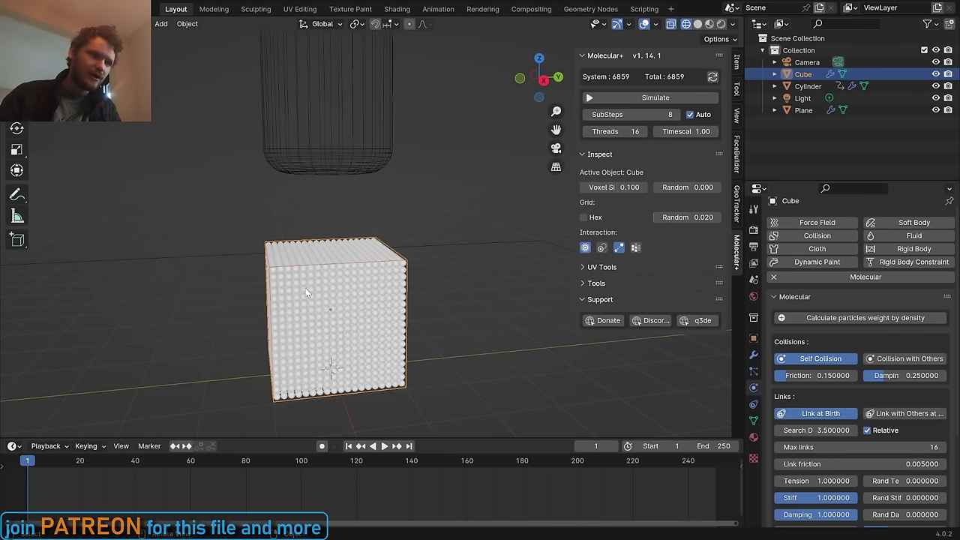
Set the cube's voxel size to 0.067 and widen the Molecular+ sidebar to show the full parameter names
{"action": "left_click", "coordinate": [614, 186]}
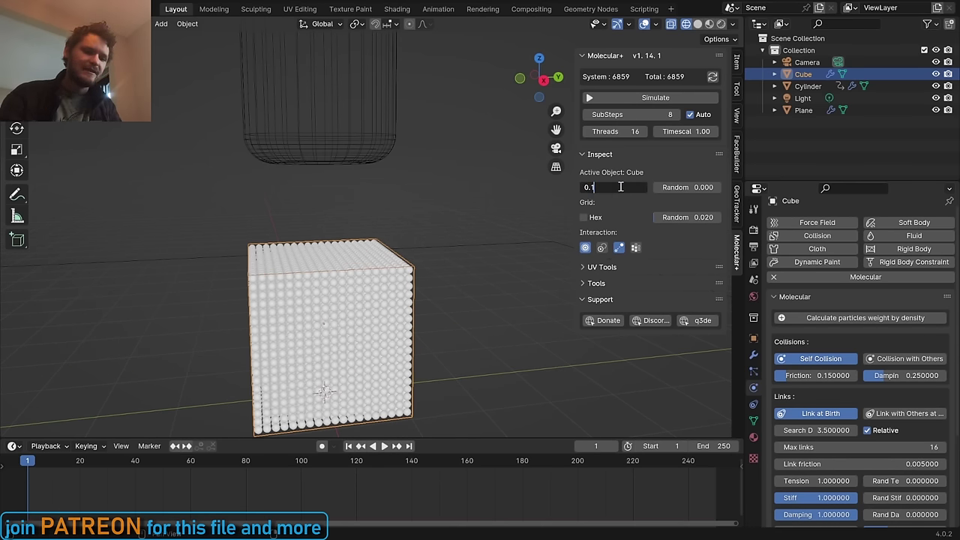
{"action": "key", "text": "Return"}
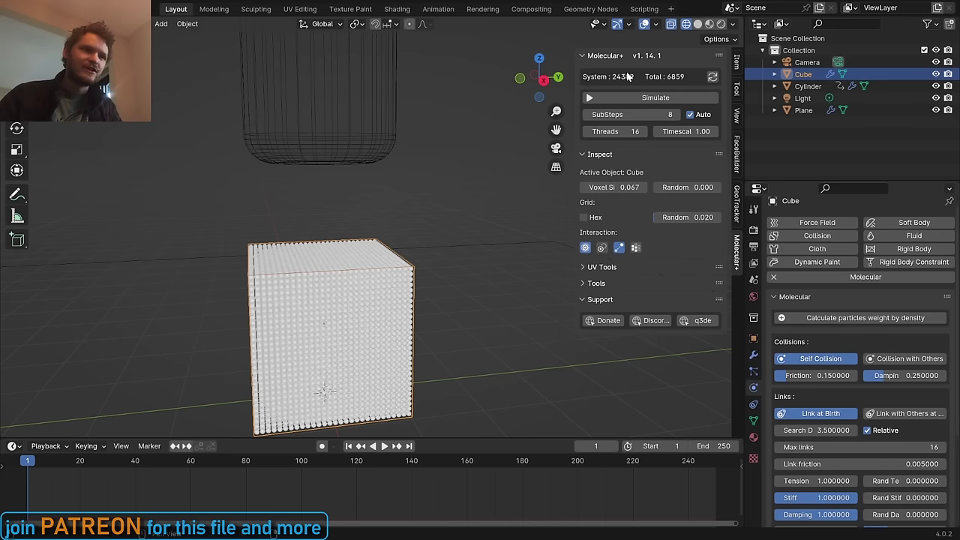
{"action": "left_click_drag", "start_coordinate": [574, 63], "coordinate": [555, 63]}
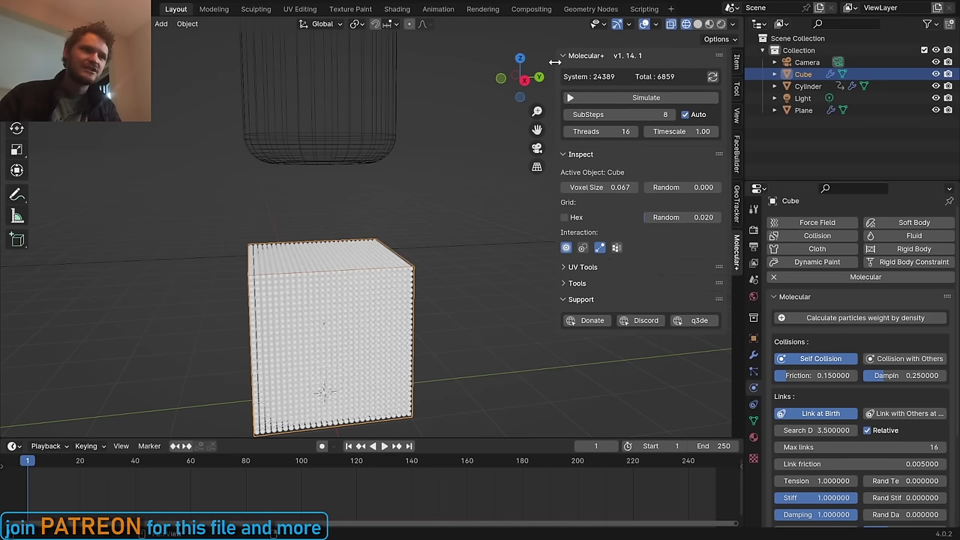
Multiply the cube's voxel size by 1.5 to restore the coarser particle grid
{"action": "left_click", "coordinate": [615, 186]}
{"action": "left_click", "coordinate": [616, 187]}
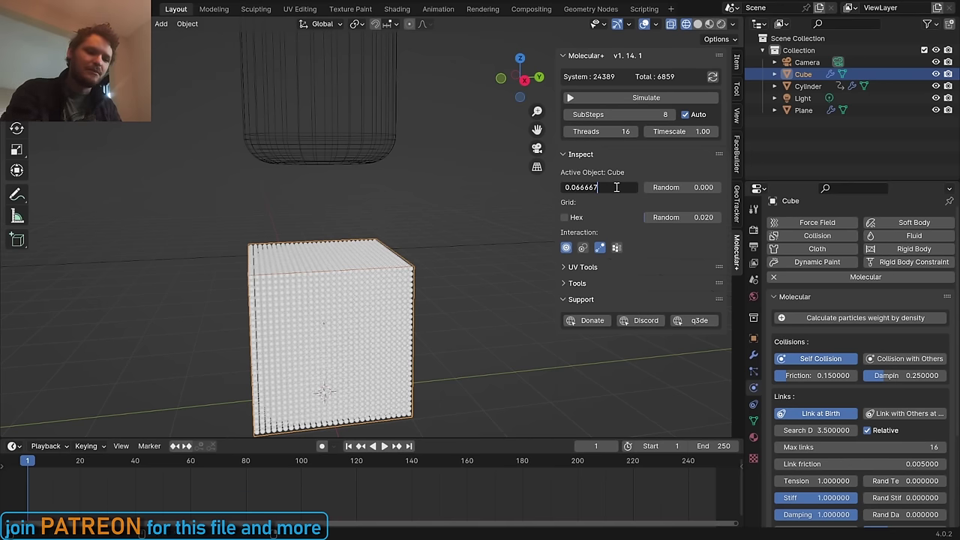
{"action": "type", "text": "*1.5"}
{"action": "key", "text": "Return"}
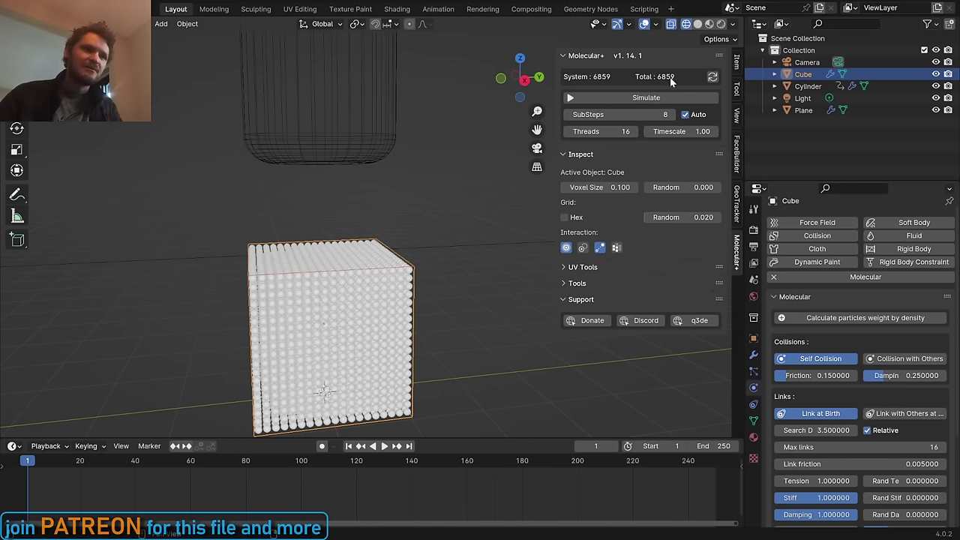
Set the cube's voxel size to 0.067 by dividing it by 1.5, and save the file
{"action": "left_click", "coordinate": [622, 187]}
{"action": "left_click", "coordinate": [622, 187]}
{"action": "type", "text": "/1"}
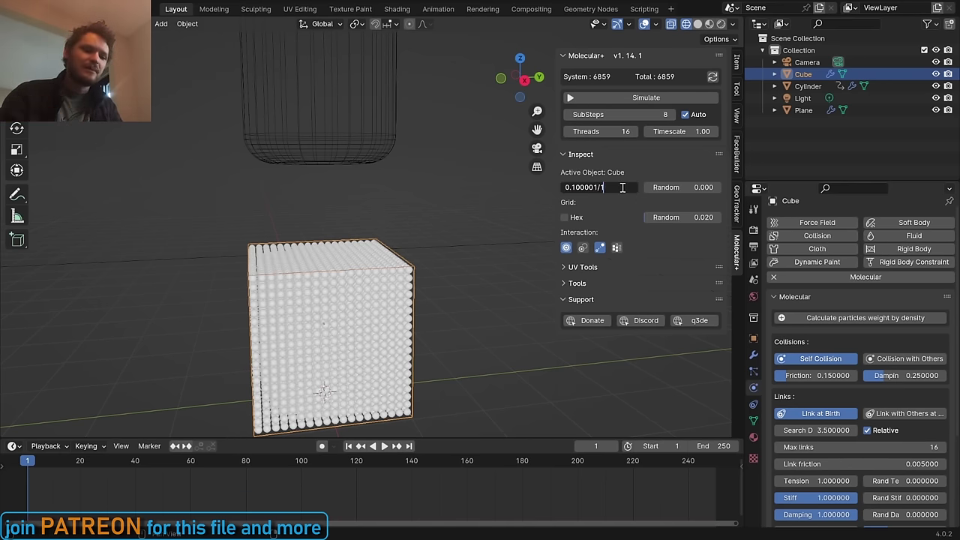
{"action": "type", "text": ".5"}
{"action": "key", "text": "Return"}
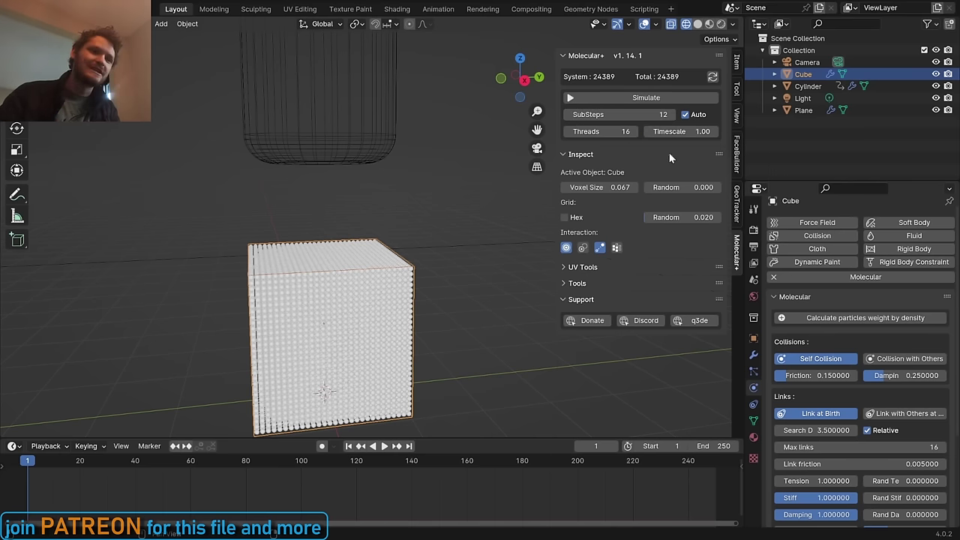
{"action": "key", "text": "ctrl+s"}
{"action": "scroll", "coordinate": [368, 227], "scroll_direction": "down", "scroll_amount": 3}
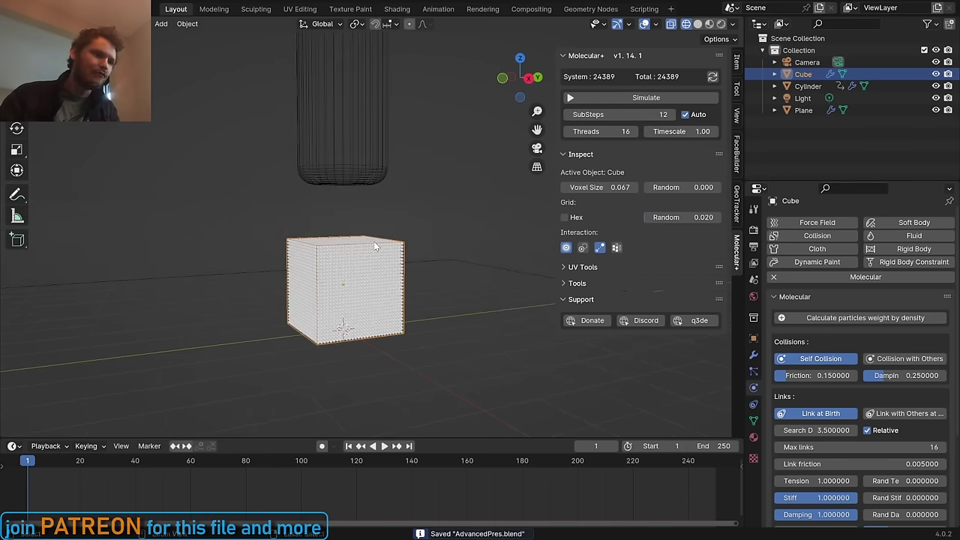
{"action": "scroll", "coordinate": [396, 249], "scroll_direction": "up", "scroll_amount": 4}
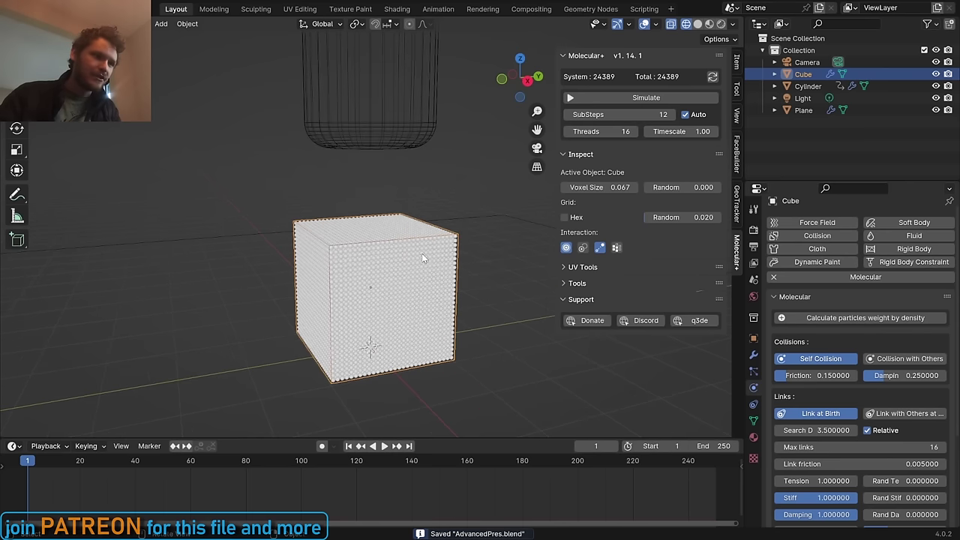
{"action": "left_click_drag", "start_coordinate": [666, 187], "coordinate": [639, 189]}
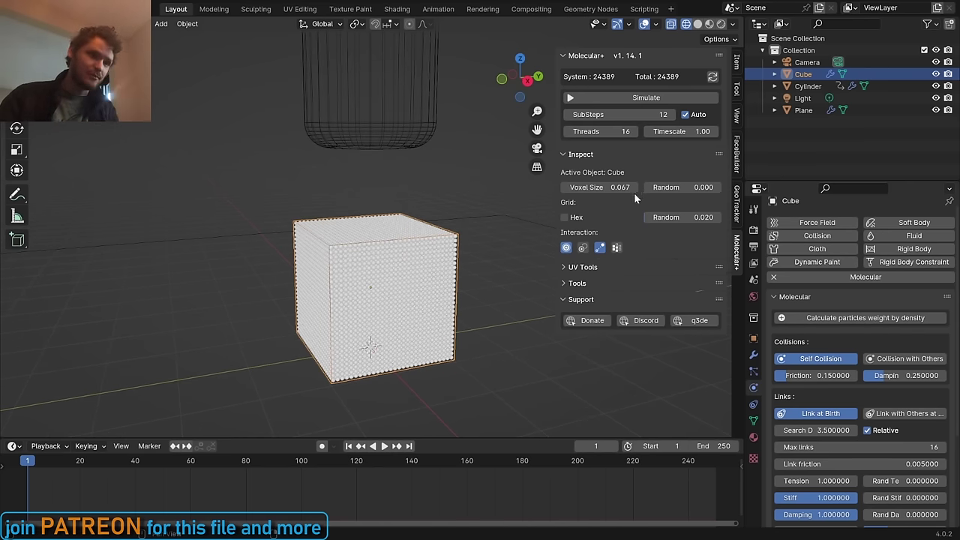
{"action": "scroll", "coordinate": [395, 253], "scroll_direction": "down", "scroll_amount": 1}
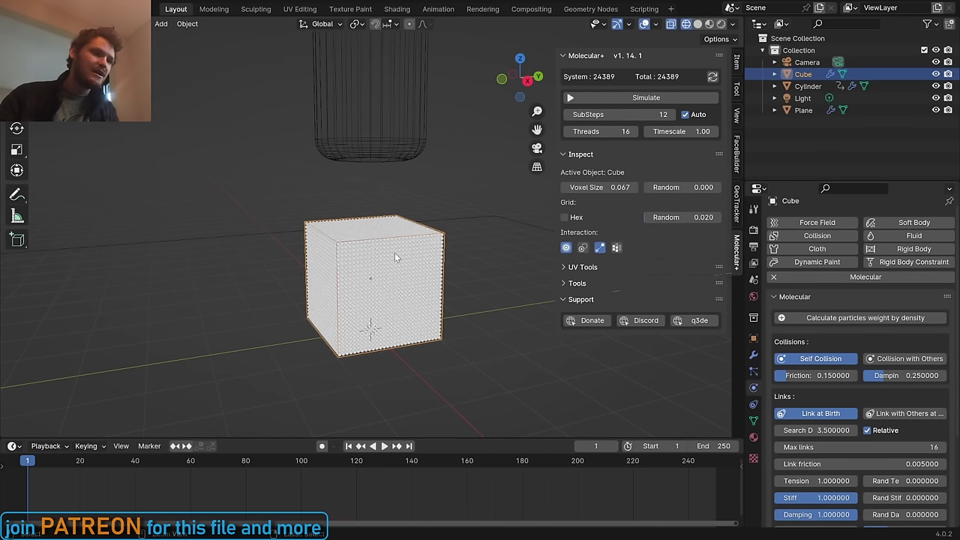
{"action": "key", "text": "ctrl+s"}
{"action": "middle_click_drag", "start_coordinate": [405, 240], "coordinate": [422, 240], "text": "shift"}
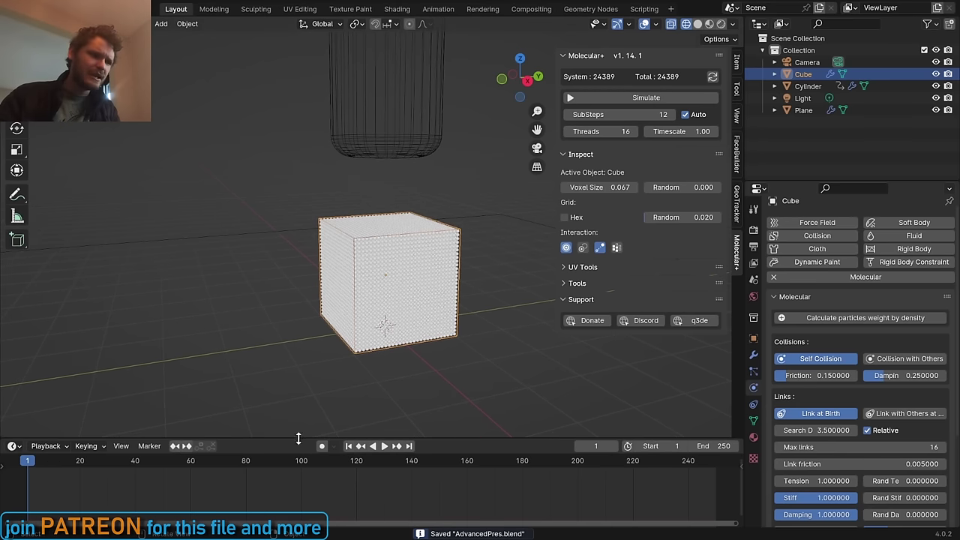
Enlarge the timeline, select the cylinder, and preview its keyframed motion through to frame 100
{"action": "left_click_drag", "start_coordinate": [303, 438], "coordinate": [308, 416]}
{"action": "left_click", "coordinate": [405, 139]}
{"action": "left_click", "coordinate": [197, 450]}
{"action": "key", "text": "space"}
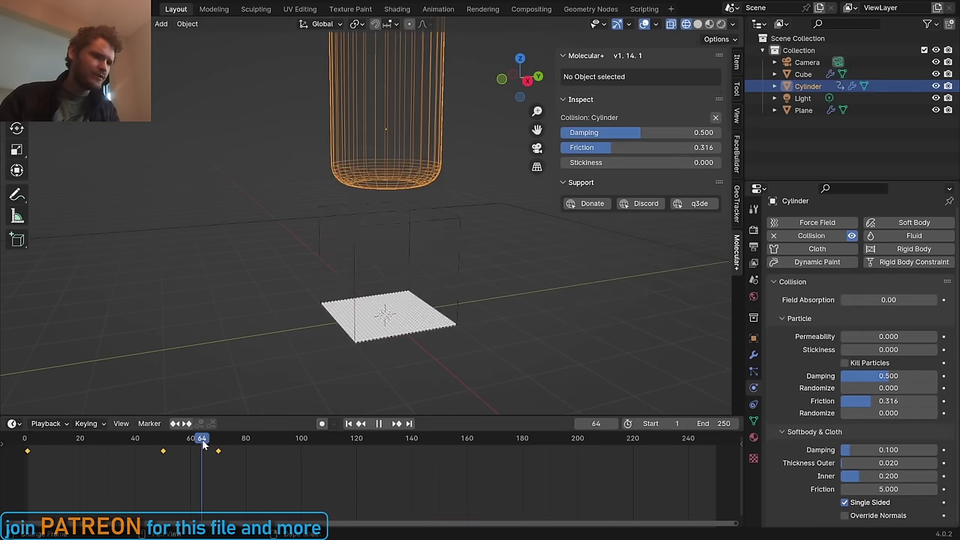
{"action": "left_click_drag", "start_coordinate": [218, 445], "coordinate": [303, 450]}
{"action": "key", "text": "space"}
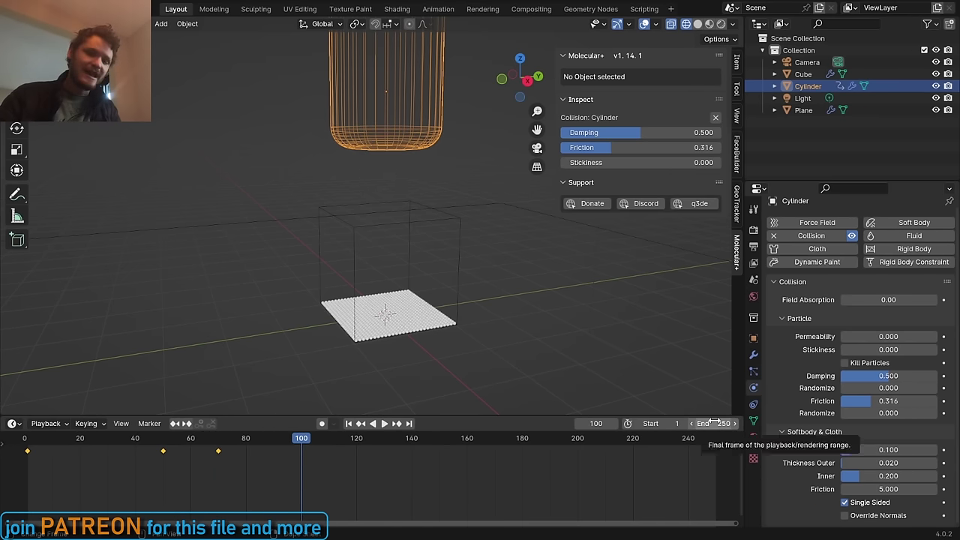
Set the end frame of the scene to 100
{"action": "left_click", "coordinate": [716, 423]}
{"action": "type", "text": "100"}
{"action": "key", "text": "Return"}
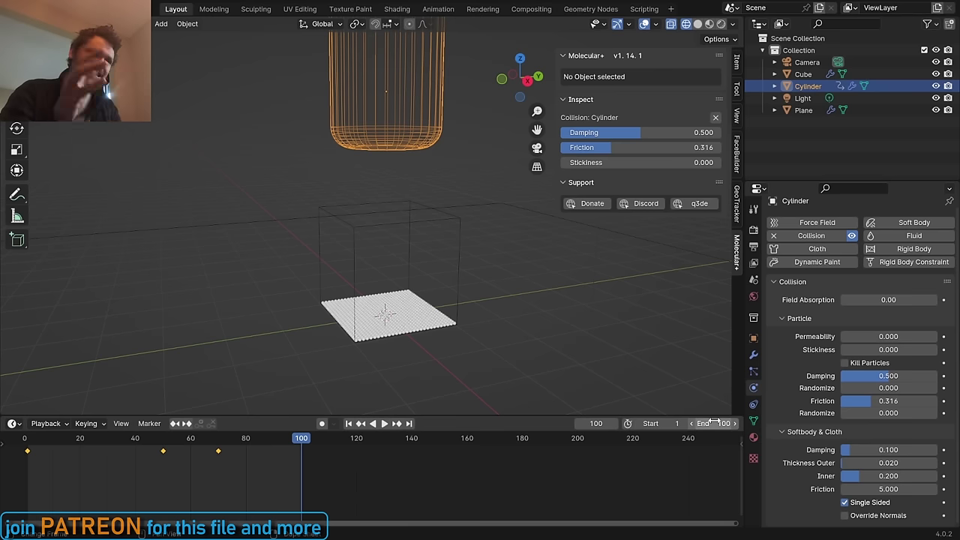
Return to the first frame, select the particle cube and start its Molecular+ simulation
{"action": "key", "text": "shift+Left"}
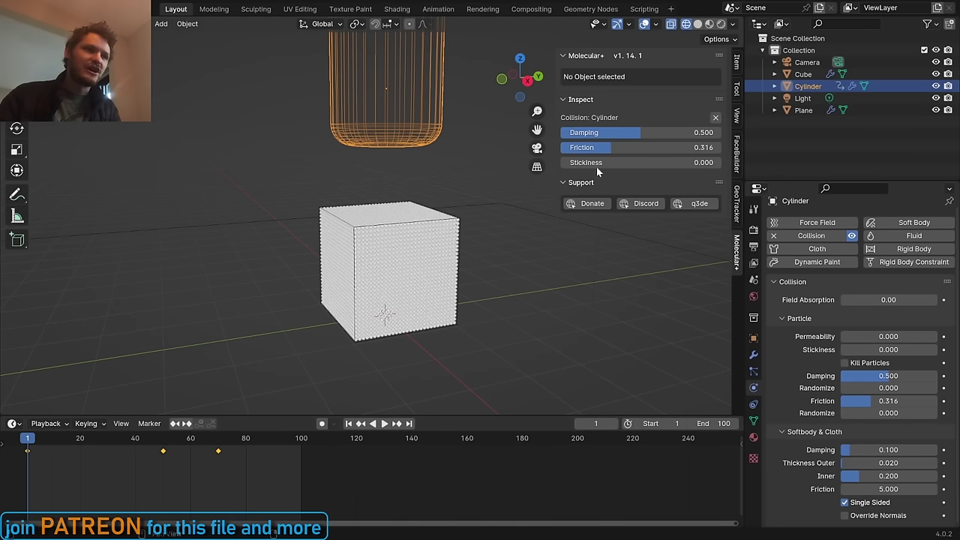
{"action": "left_click", "coordinate": [399, 223]}
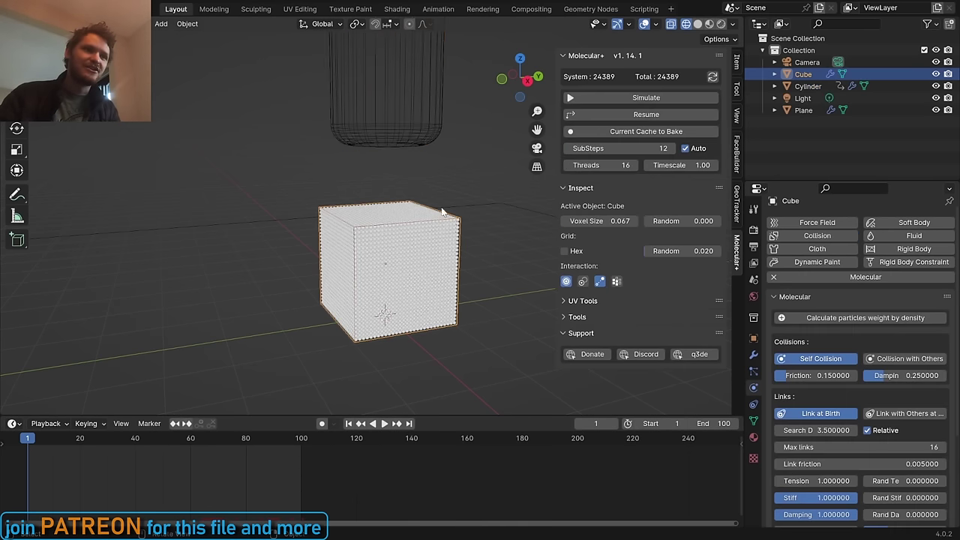
{"action": "left_click", "coordinate": [634, 98]}
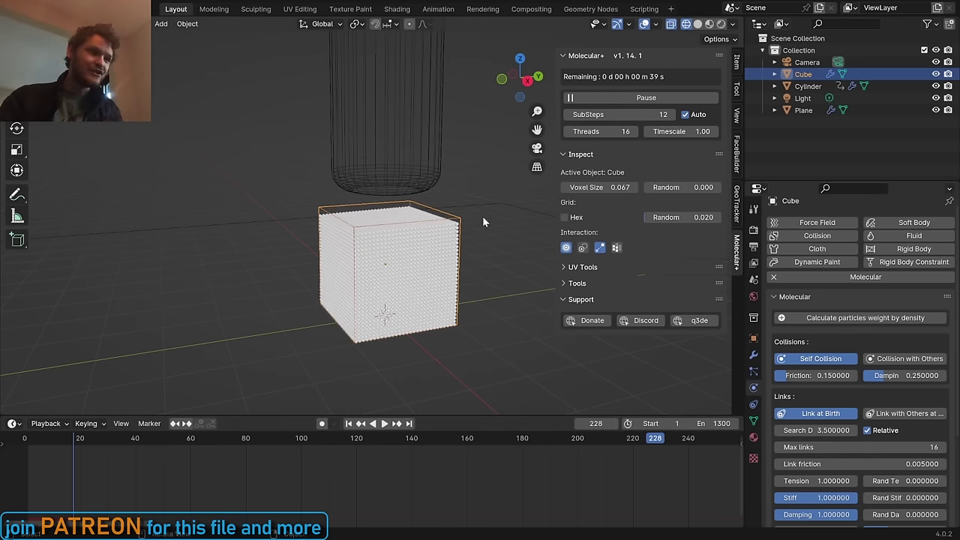
Examine from several angles and distances how the cylinder crushes and breaks the particle cube while the simulation runs
{"action": "mouse_move", "coordinate": [409, 228]}
{"action": "middle_mouse_down"}
{"action": "mouse_move", "coordinate": [456, 211]}
{"action": "mouse_move", "coordinate": [420, 214]}
{"action": "mouse_move", "coordinate": [421, 224]}
{"action": "middle_mouse_up"}
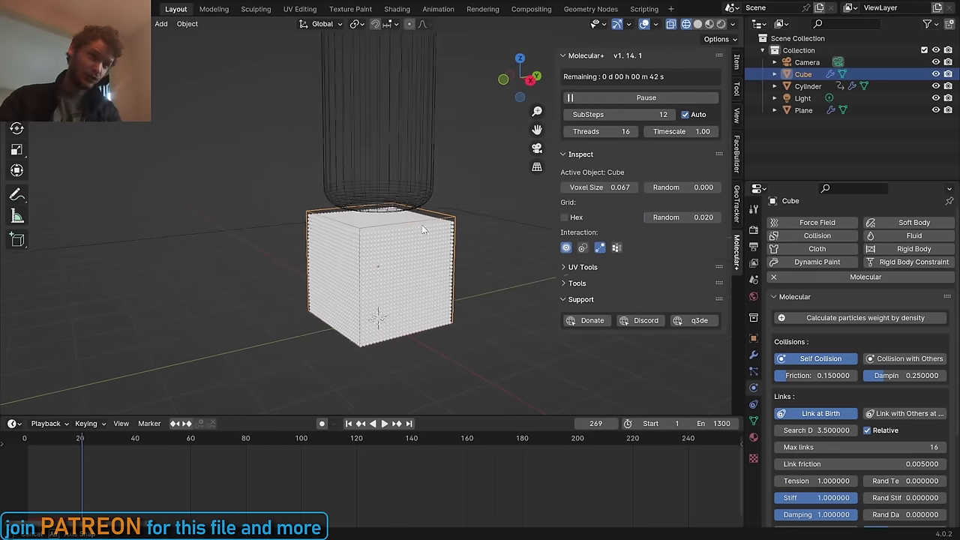
{"action": "scroll", "coordinate": [410, 242], "scroll_direction": "up", "scroll_amount": 2}
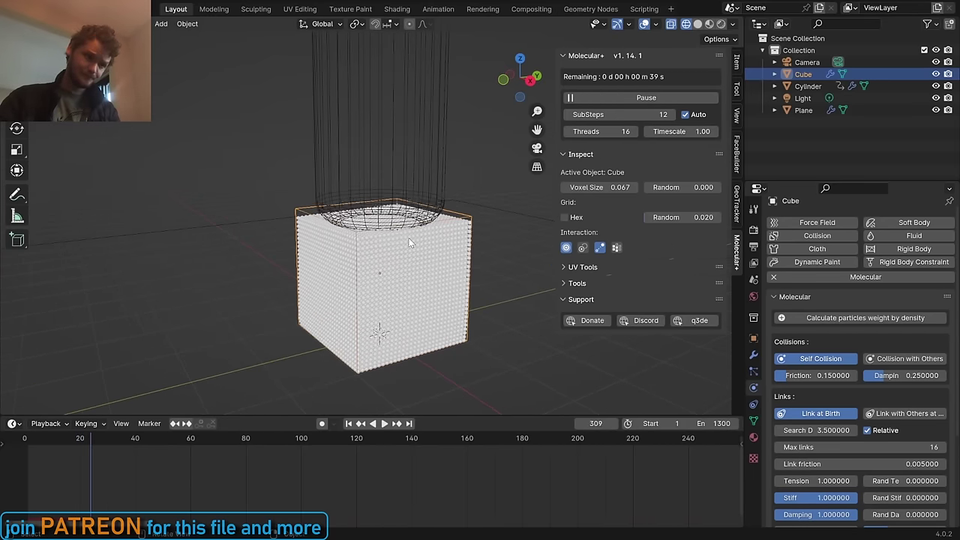
{"action": "scroll", "coordinate": [410, 242], "scroll_direction": "up", "scroll_amount": 5}
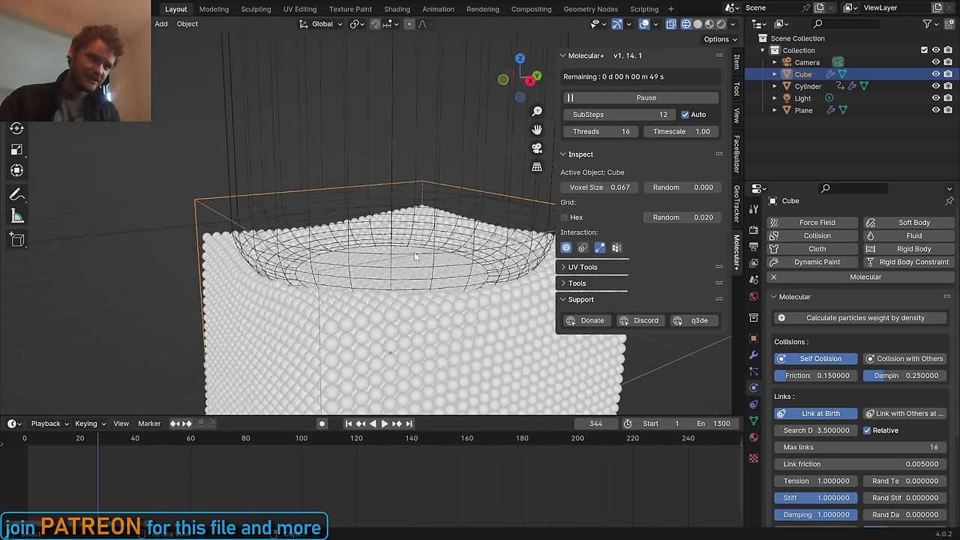
{"action": "middle_click_drag", "start_coordinate": [414, 252], "coordinate": [316, 346]}
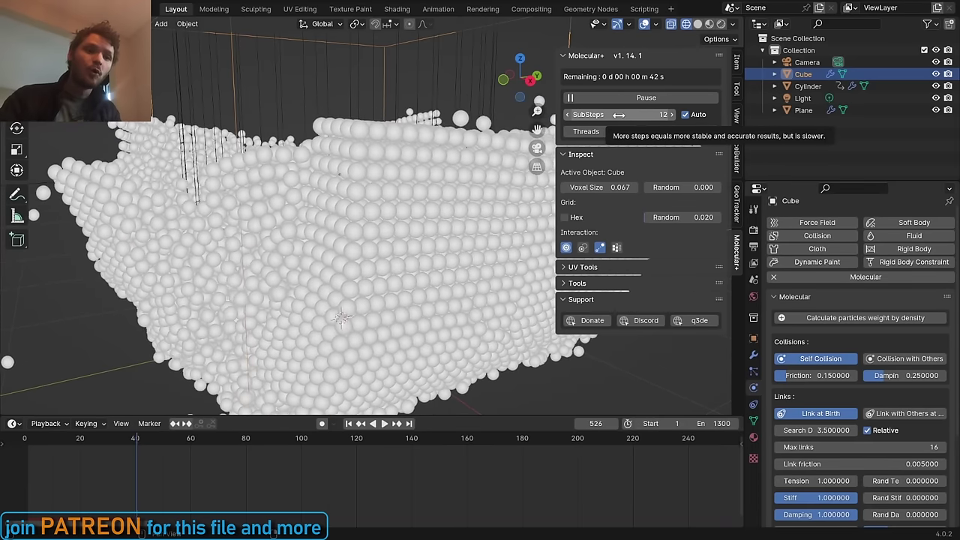
{"action": "scroll", "coordinate": [907, 280], "scroll_direction": "down", "scroll_amount": 2}
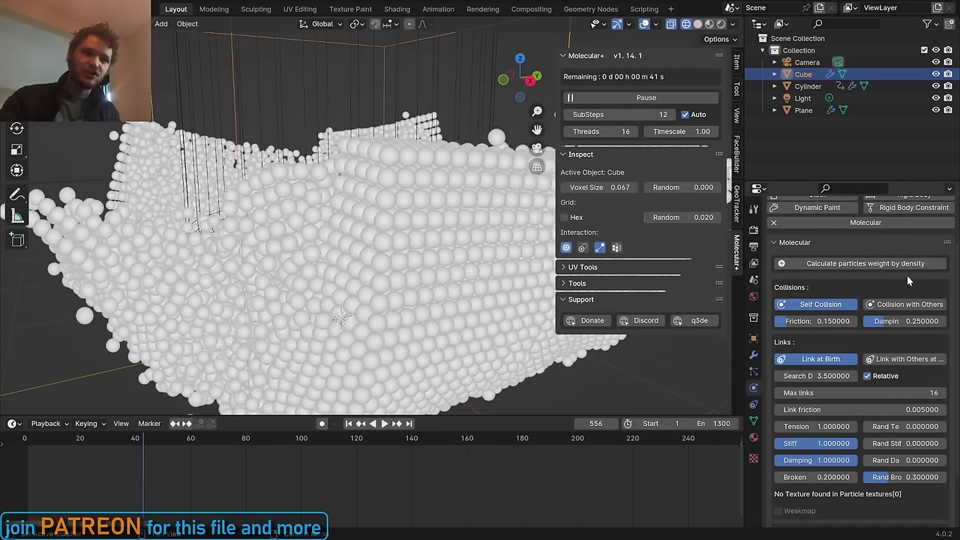
{"action": "scroll", "coordinate": [357, 315], "scroll_direction": "down", "scroll_amount": 4}
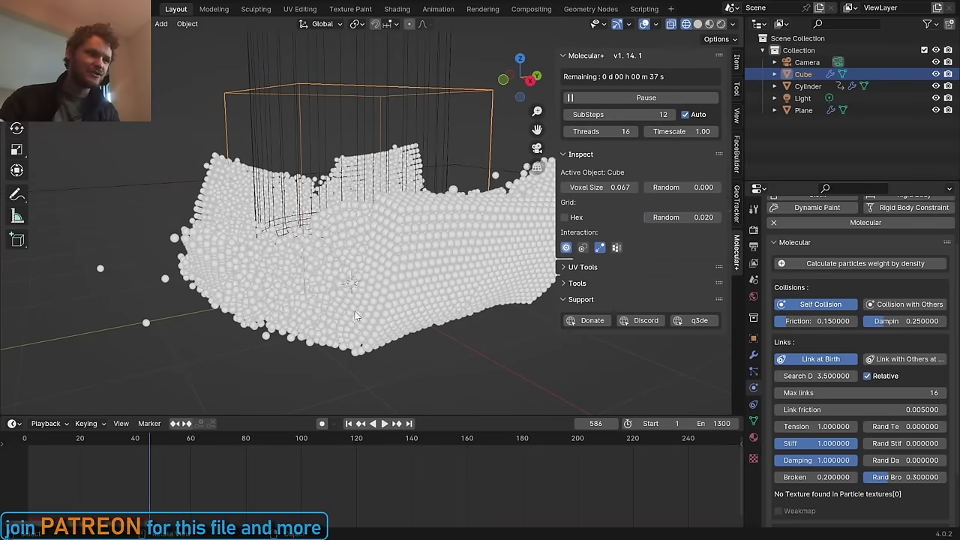
{"action": "scroll", "coordinate": [370, 303], "scroll_direction": "down", "scroll_amount": 2}
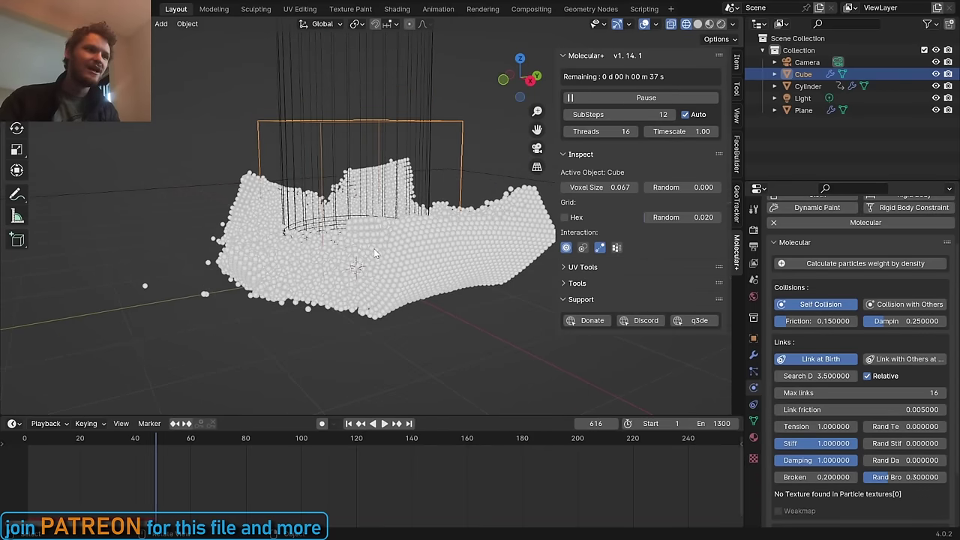
{"action": "middle_click_drag", "start_coordinate": [373, 248], "coordinate": [405, 267]}
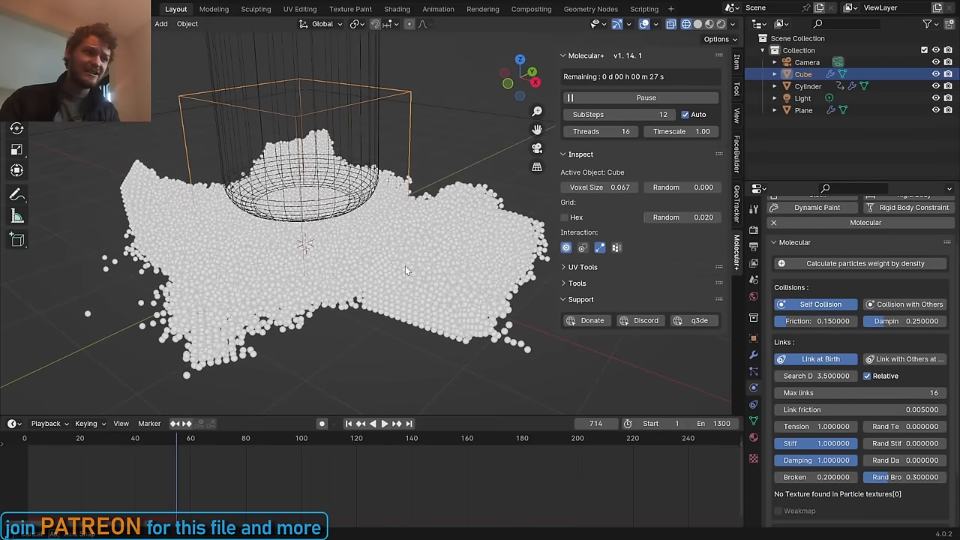
{"action": "middle_click_drag", "start_coordinate": [405, 265], "coordinate": [390, 266]}
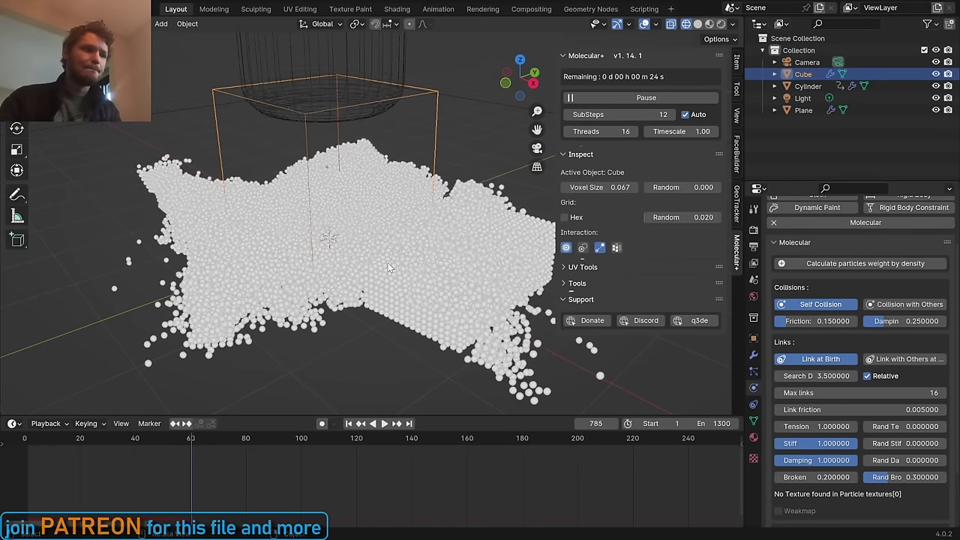
{"action": "middle_click_drag", "start_coordinate": [391, 261], "coordinate": [405, 256]}
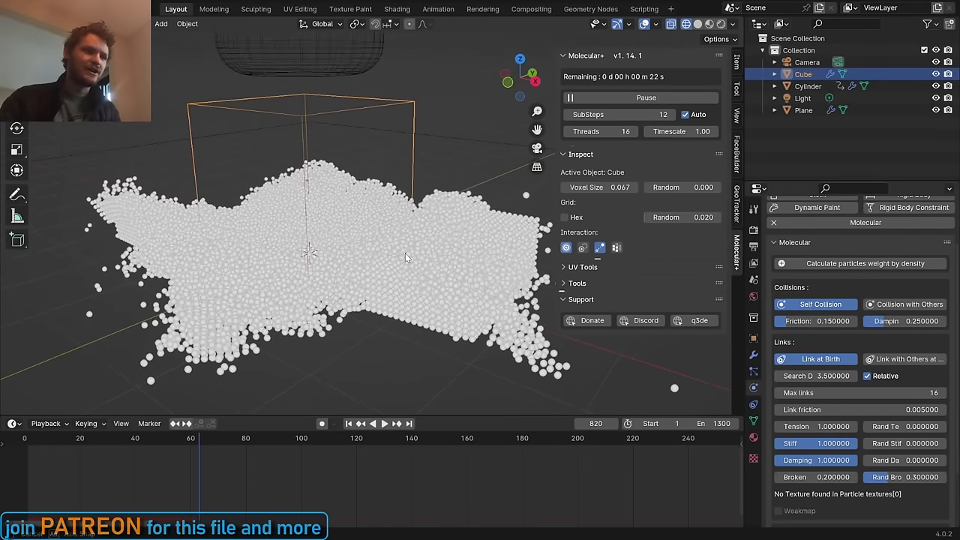
{"action": "scroll", "coordinate": [402, 257], "scroll_direction": "down", "scroll_amount": 1}
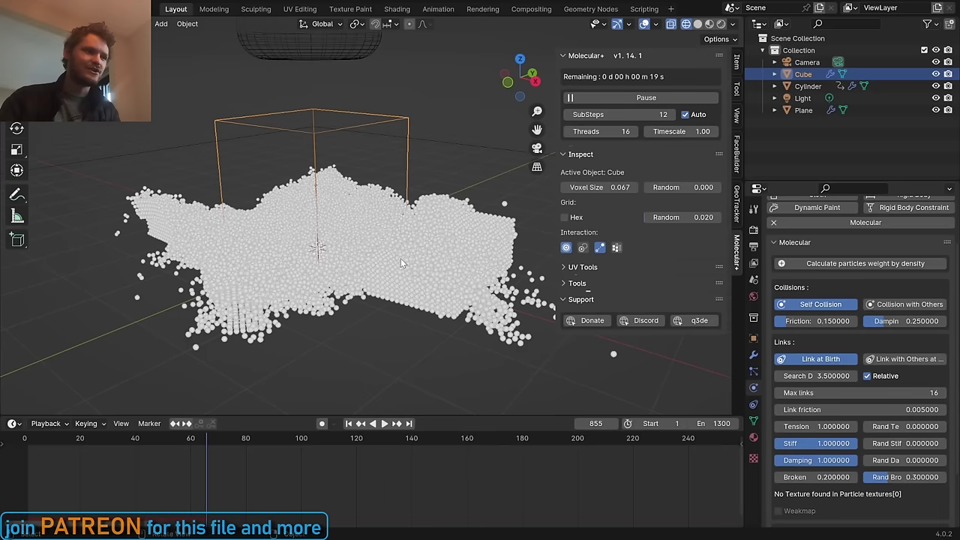
{"action": "scroll", "coordinate": [401, 258], "scroll_direction": "down", "scroll_amount": 3}
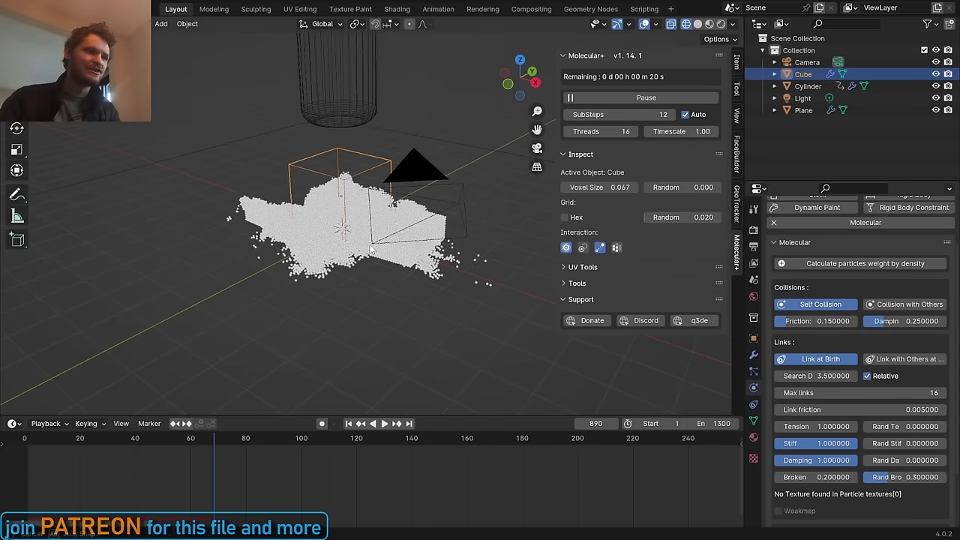
{"action": "scroll", "coordinate": [365, 257], "scroll_direction": "up", "scroll_amount": 3}
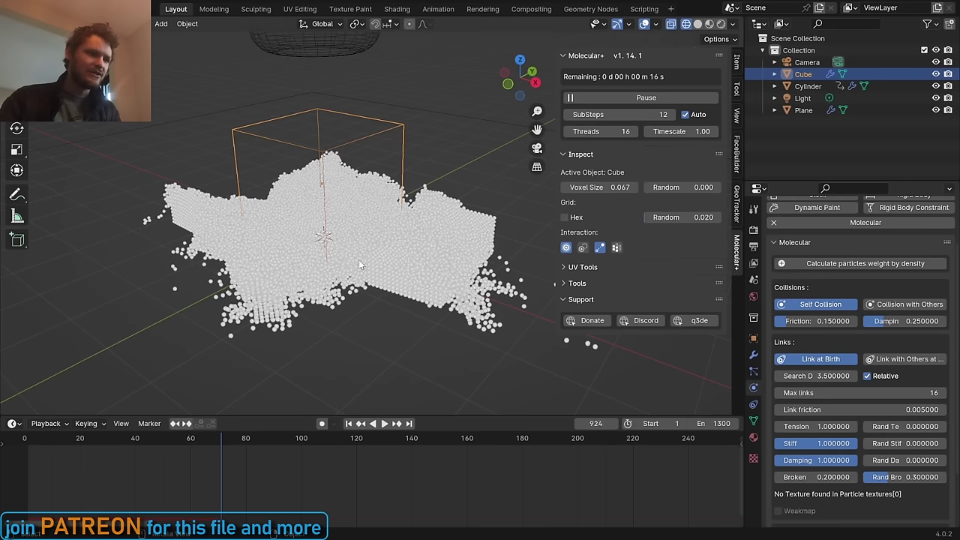
{"action": "middle_click_drag", "start_coordinate": [358, 260], "coordinate": [363, 236]}
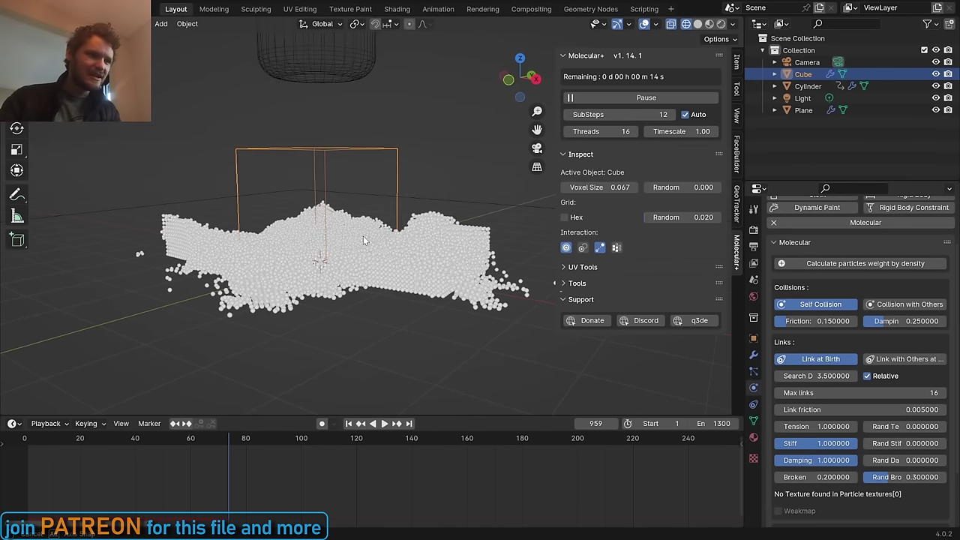
Pause the running simulation at about frame 80, bake its current cache and save the file
{"action": "left_click", "coordinate": [645, 98]}
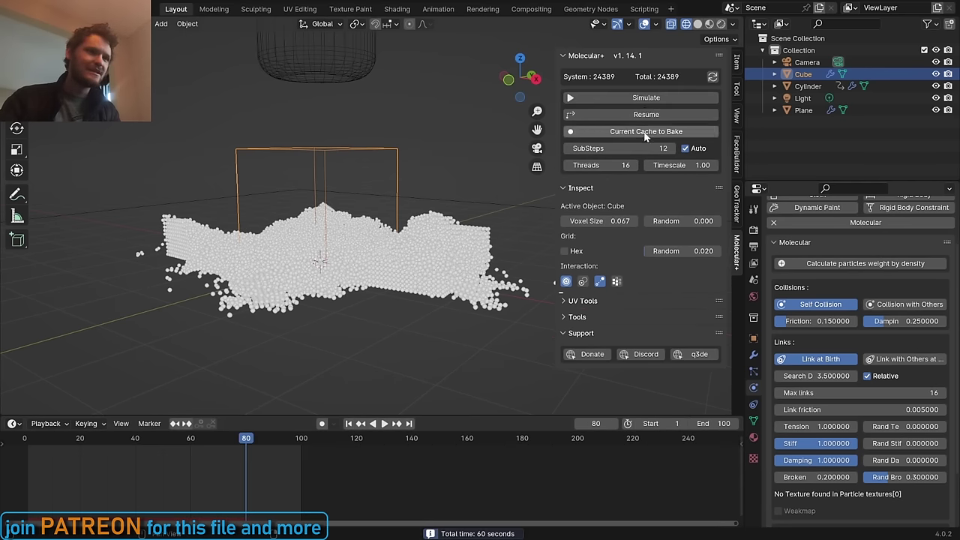
{"action": "left_click", "coordinate": [639, 132]}
{"action": "left_click_drag", "start_coordinate": [240, 445], "coordinate": [160, 438]}
{"action": "key", "text": "ctrl+s"}
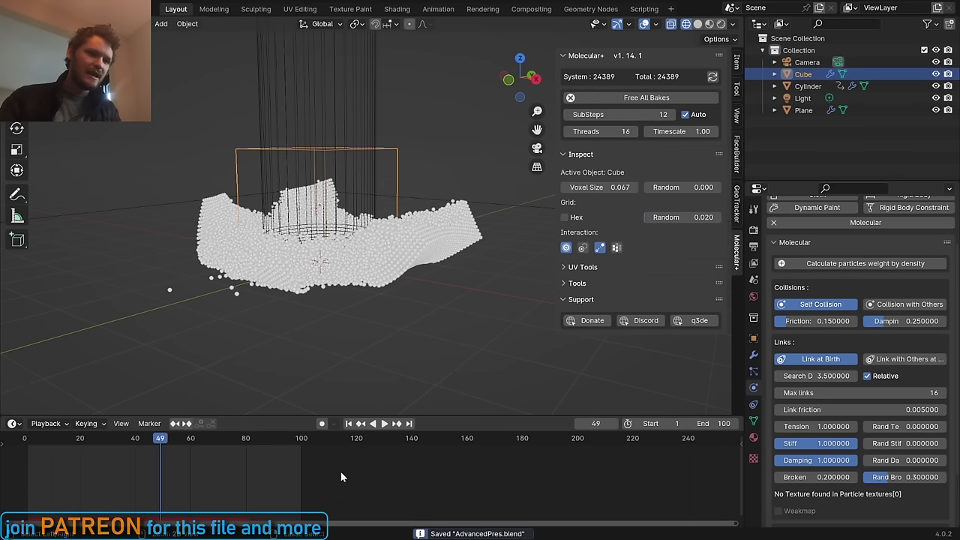
Set the end frame of the scene to 80
{"action": "left_click", "coordinate": [720, 423]}
{"action": "type", "text": "8"}
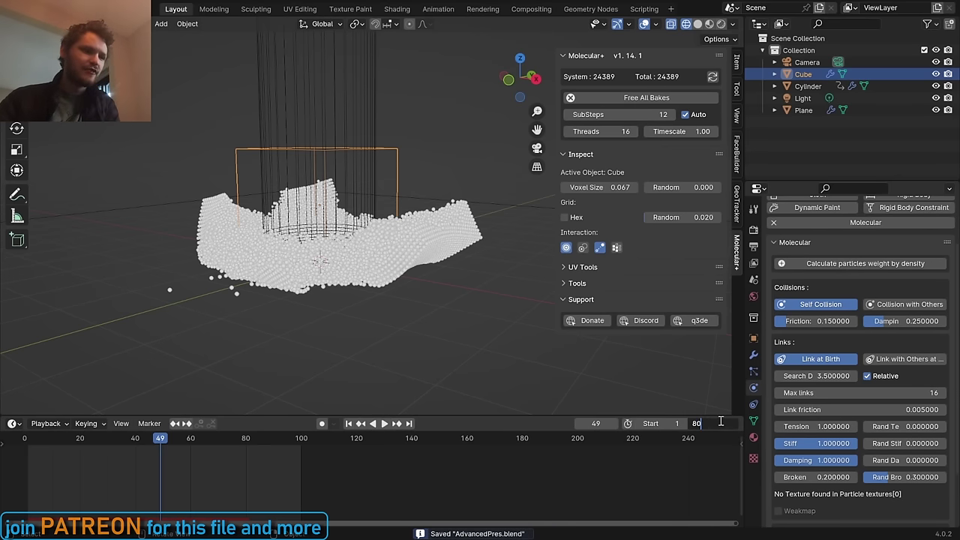
{"action": "type", "text": "0"}
{"action": "key", "text": "Return"}
Play the baked crush animation from the first frame through the impact, and return to the first frame
{"action": "left_click_drag", "start_coordinate": [150, 439], "coordinate": [82, 438]}
{"action": "key", "text": "shift+Left"}
{"action": "middle_click_drag", "start_coordinate": [318, 207], "coordinate": [306, 225]}
{"action": "key", "text": "space"}
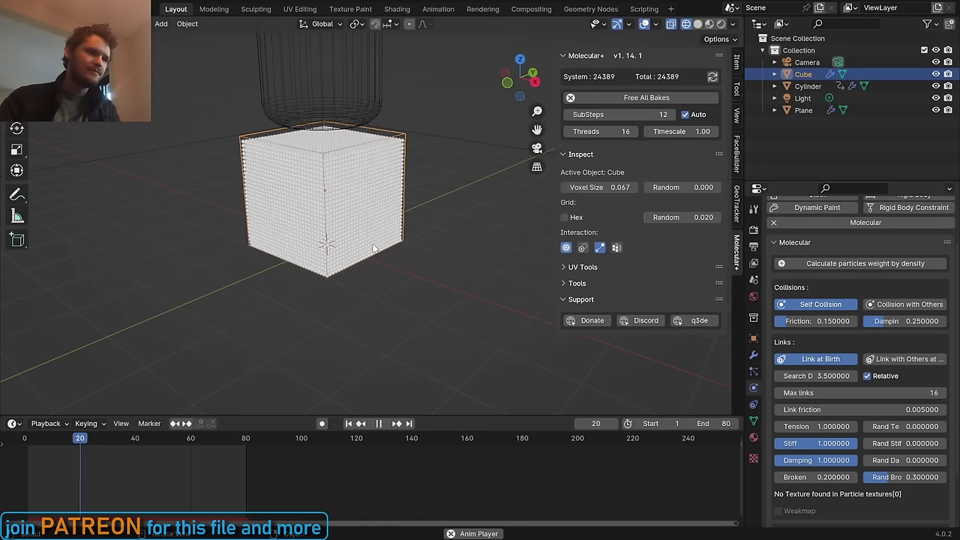
{"action": "key", "text": "space"}
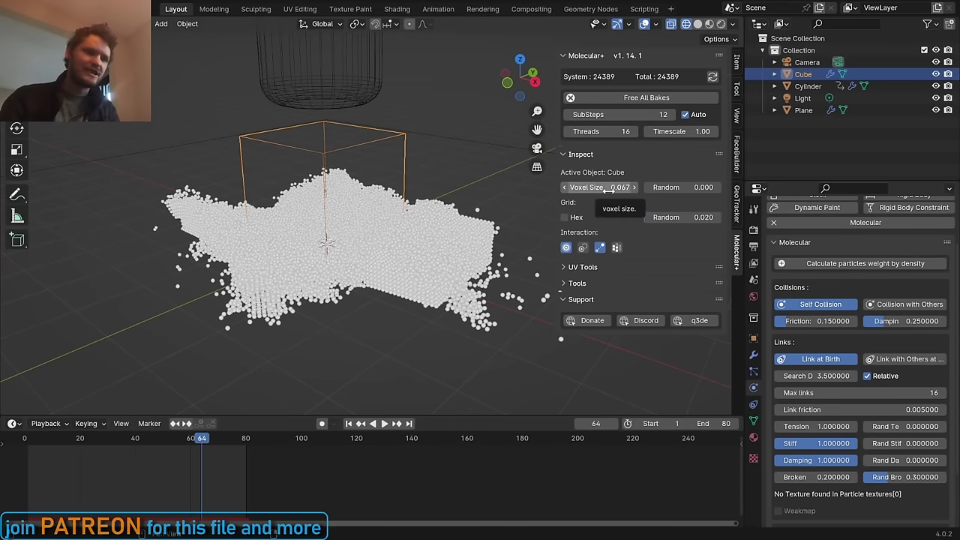
{"action": "key", "text": "shift+Left"}
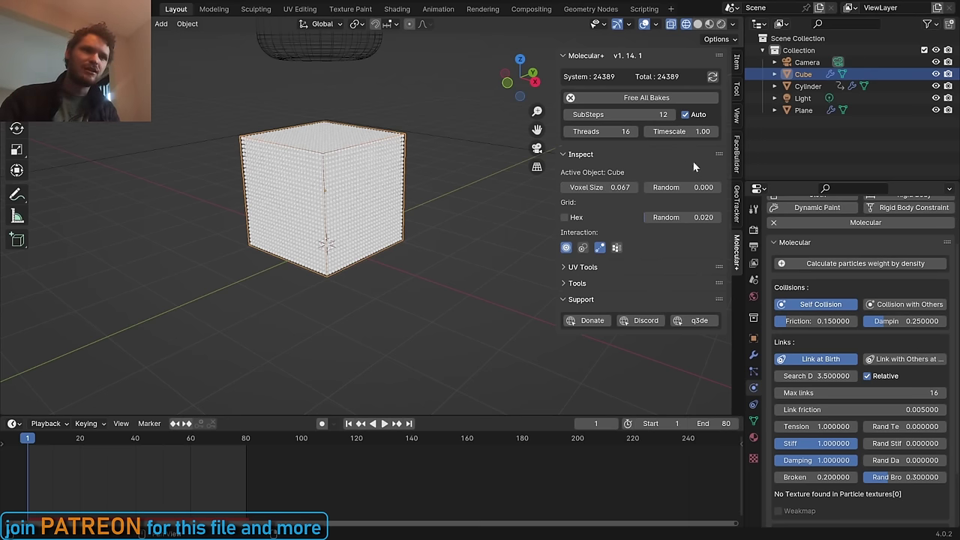
Delete the light and the camera from the scene and save the file
{"action": "left_click", "coordinate": [803, 99]}
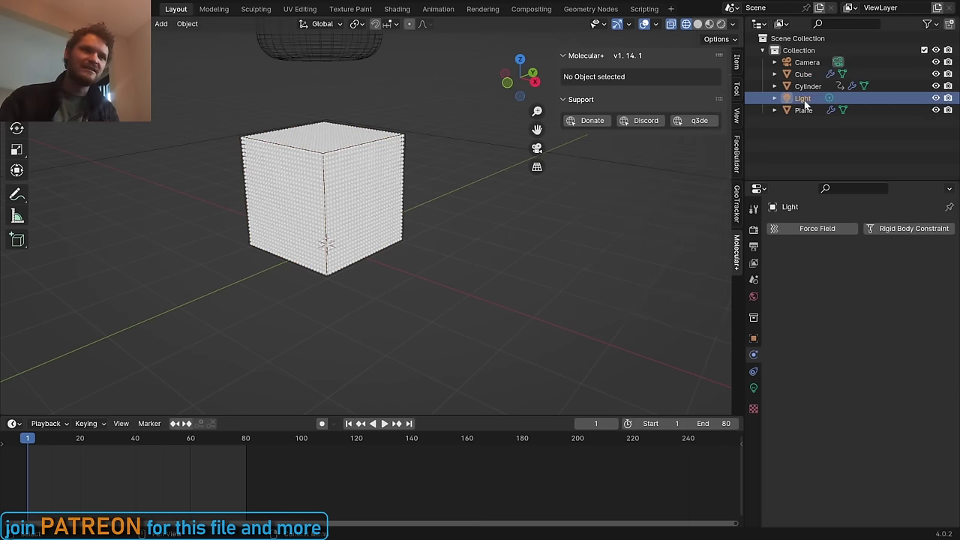
{"action": "key", "text": "Delete"}
{"action": "left_click", "coordinate": [807, 64]}
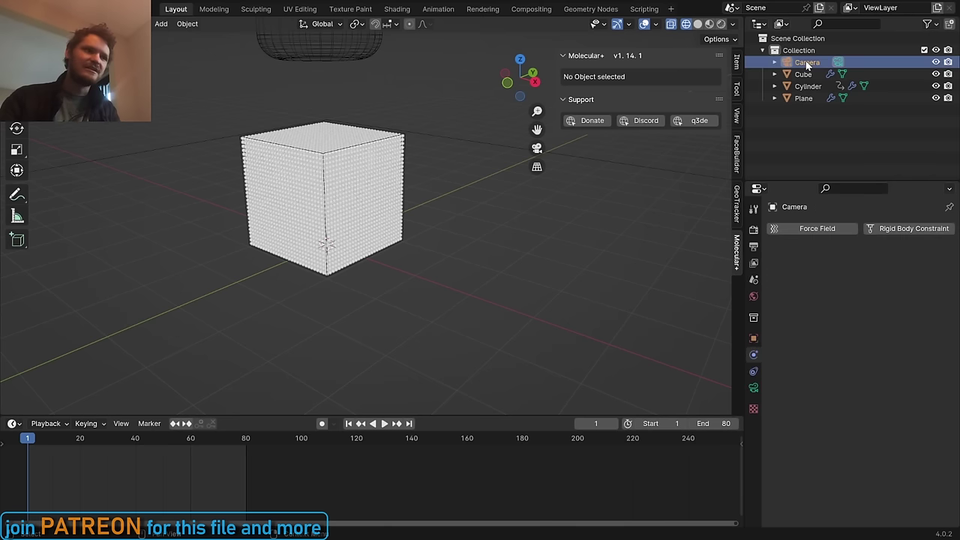
{"action": "key", "text": "Delete"}
{"action": "key", "text": "ctrl+s"}
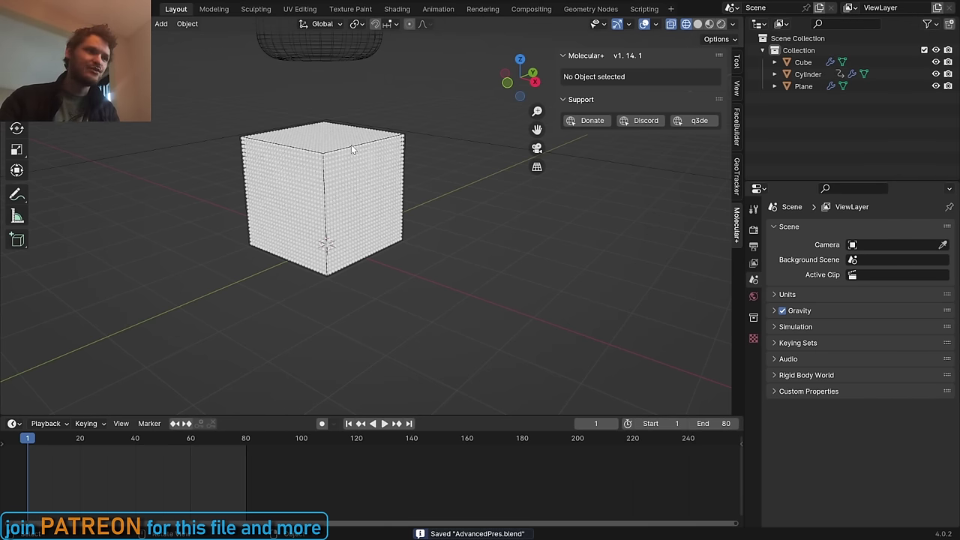
Play the baked animation to frame 55, select the particle cube and expand the render settings of its particle system
{"action": "key", "text": "space"}
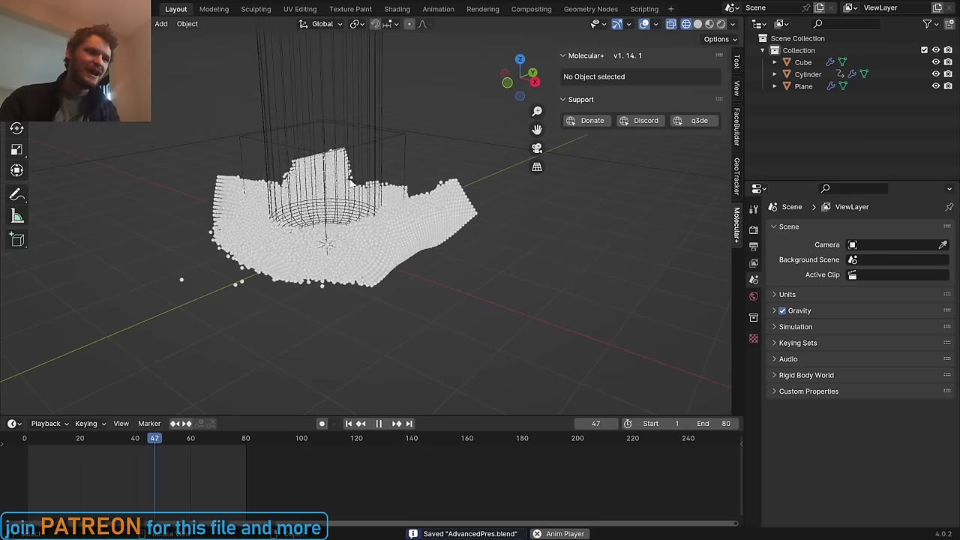
{"action": "key", "text": "space"}
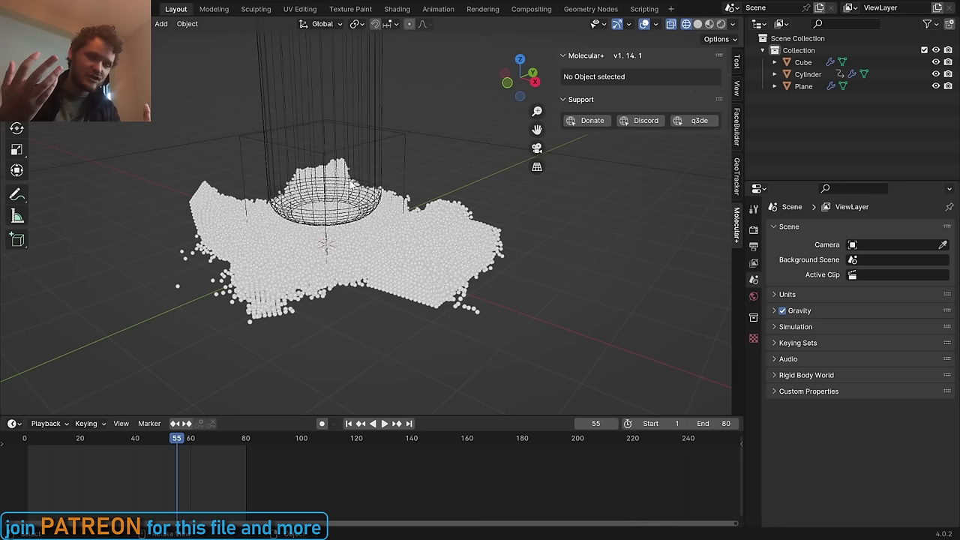
{"action": "left_click", "coordinate": [409, 249]}
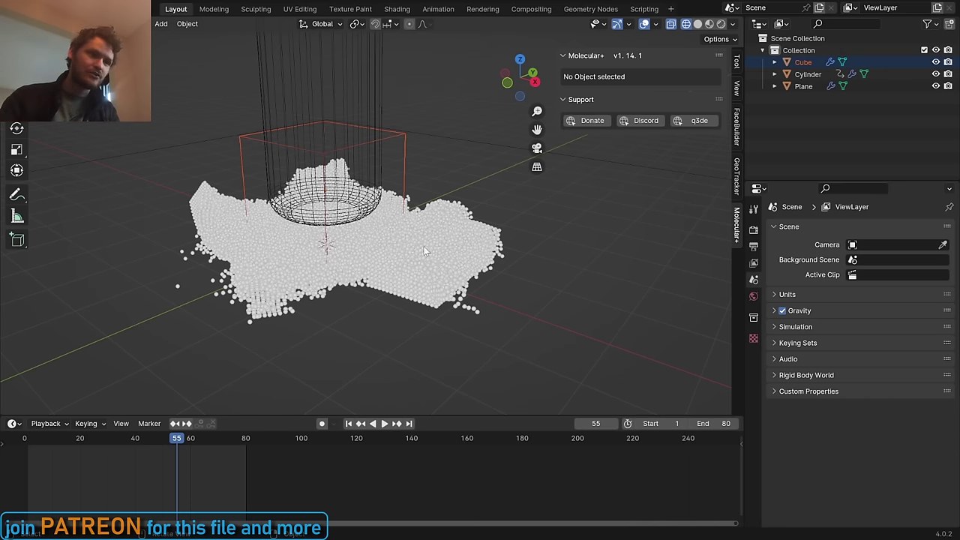
{"action": "left_click", "coordinate": [810, 63]}
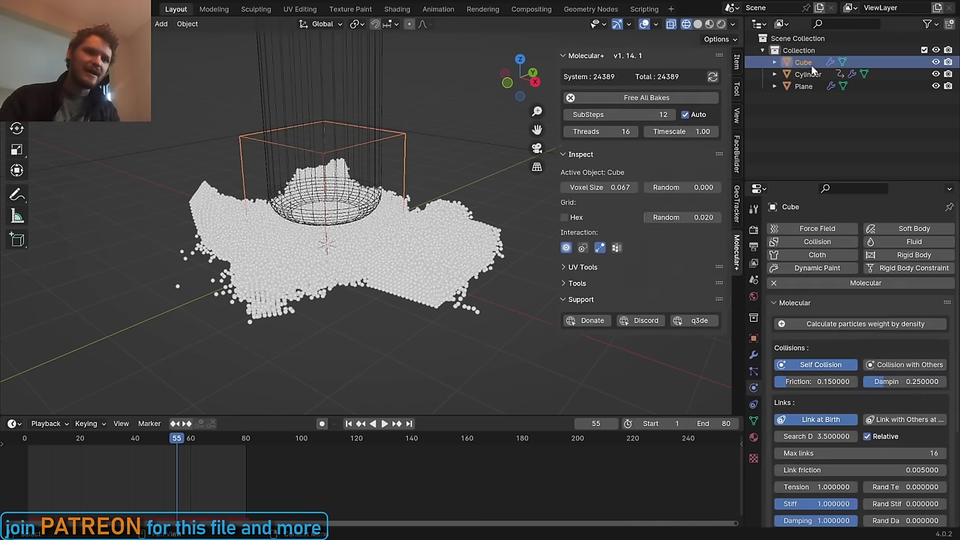
{"action": "left_click", "coordinate": [754, 372]}
{"action": "scroll", "coordinate": [846, 263], "scroll_direction": "down", "scroll_amount": 3}
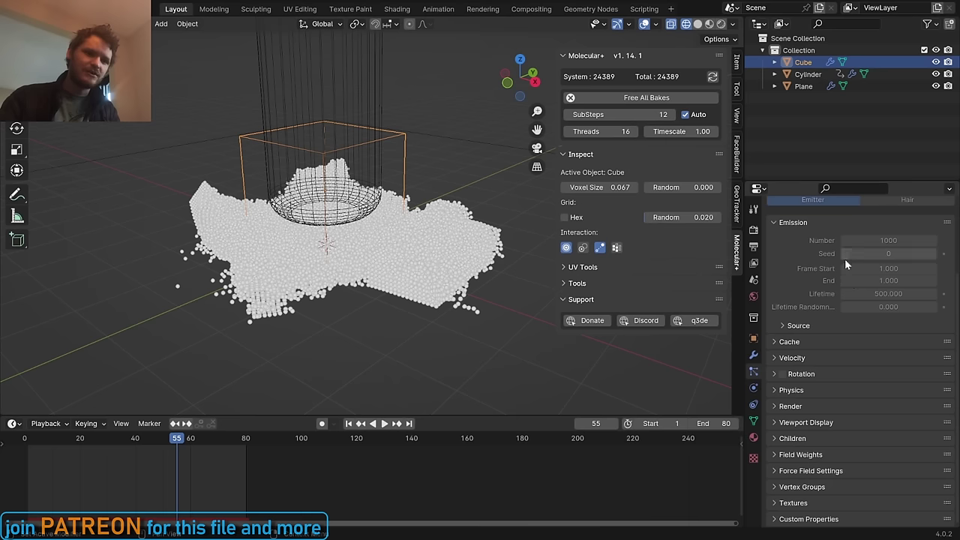
{"action": "left_click", "coordinate": [791, 405]}
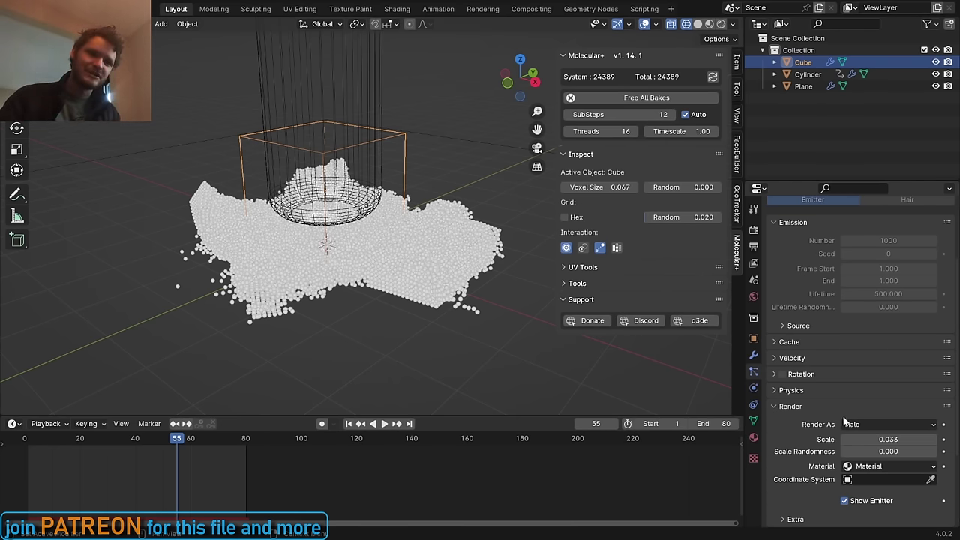
{"action": "scroll", "coordinate": [855, 420], "scroll_direction": "down", "scroll_amount": 3}
{"action": "scroll", "coordinate": [855, 360], "scroll_direction": "down", "scroll_amount": 1}
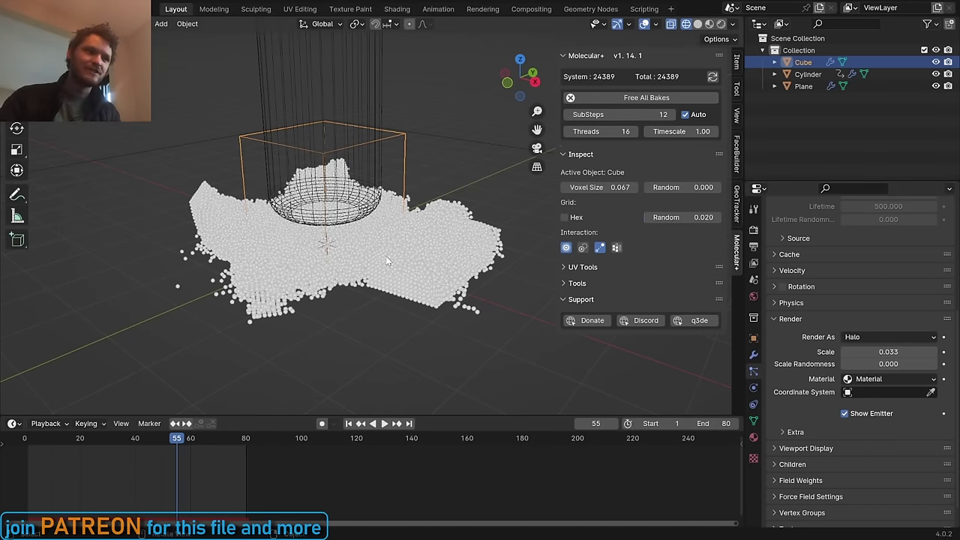
Set the cube's particles to render as Object instead of Halo
{"action": "left_click", "coordinate": [871, 337]}
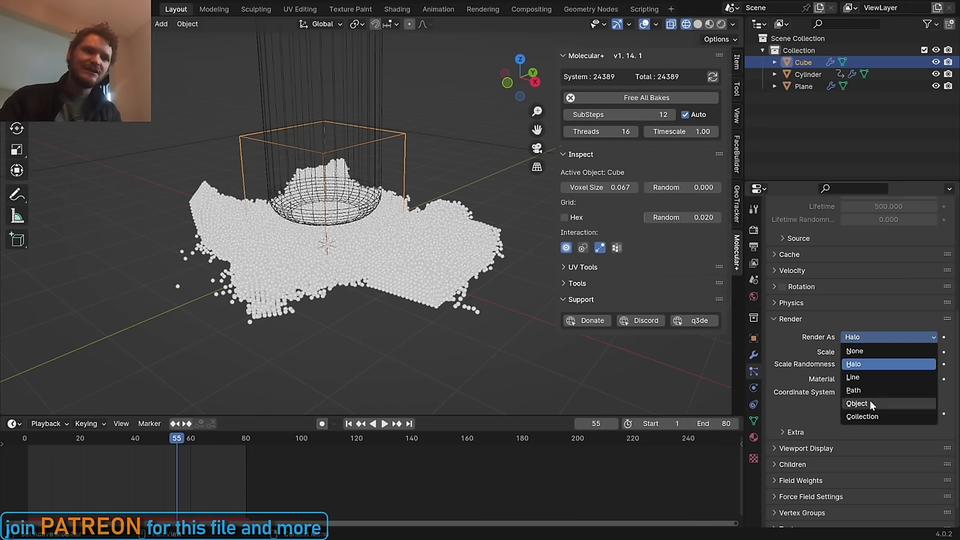
{"action": "left_click", "coordinate": [869, 403]}
{"action": "left_click", "coordinate": [869, 340]}
{"action": "key", "text": "Escape"}
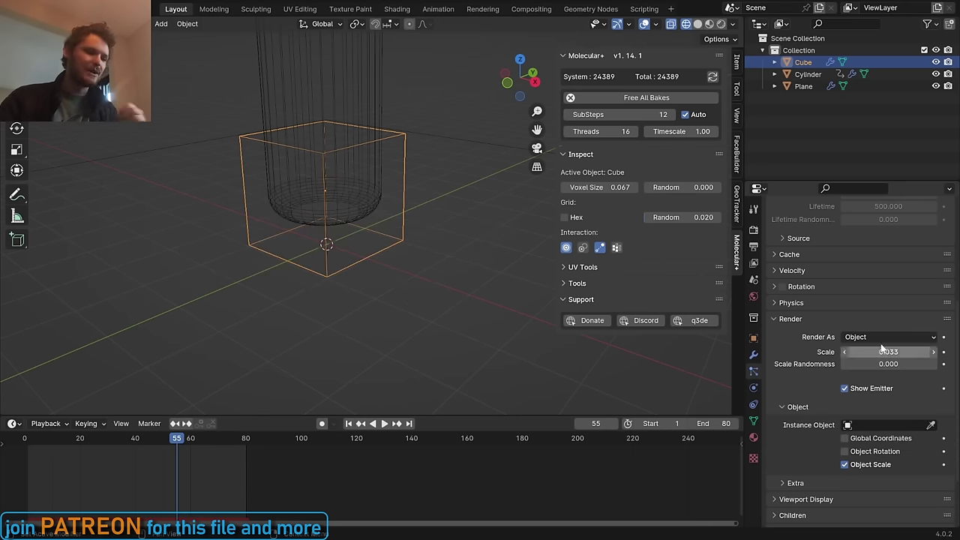
Add a monkey mesh to the scene and move it away from the cube
{"action": "scroll", "coordinate": [222, 84], "scroll_direction": "down", "scroll_amount": 2}
{"action": "key", "text": "shift+a"}
{"action": "mouse_move", "coordinate": [193, 83]}
{"action": "left_click", "coordinate": [282, 196]}
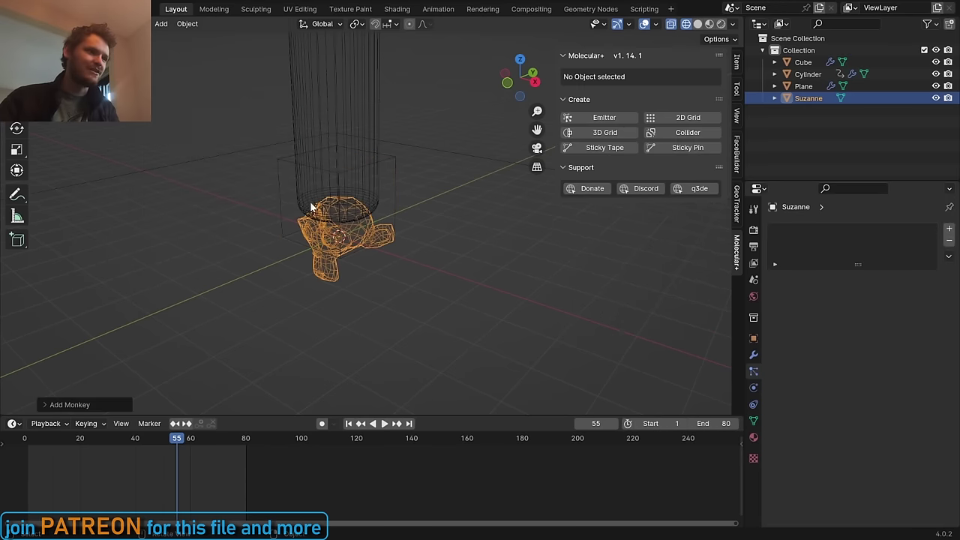
{"action": "key", "text": "g"}
{"action": "left_click", "coordinate": [398, 170]}
{"action": "middle_click_drag", "start_coordinate": [398, 169], "coordinate": [400, 137]}
Assign Suzanne as the instance object of the cube's particle system and examine the instanced particles up close
{"action": "left_click", "coordinate": [397, 122]}
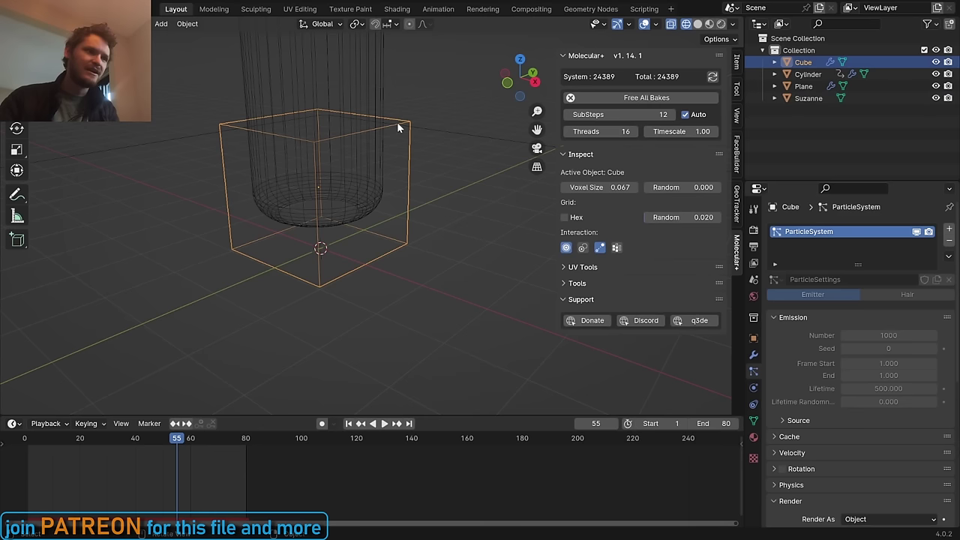
{"action": "scroll", "coordinate": [848, 419], "scroll_direction": "down", "scroll_amount": 6}
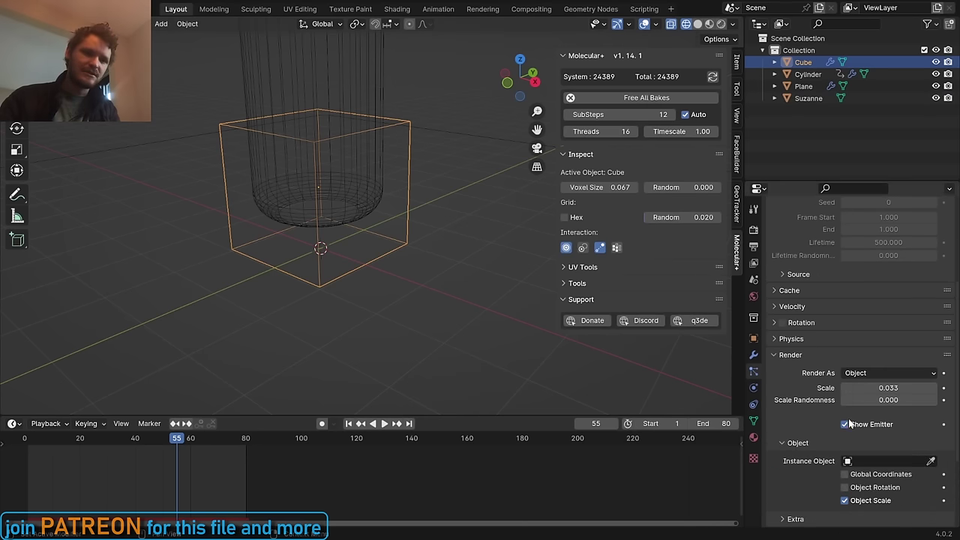
{"action": "left_click", "coordinate": [915, 438]}
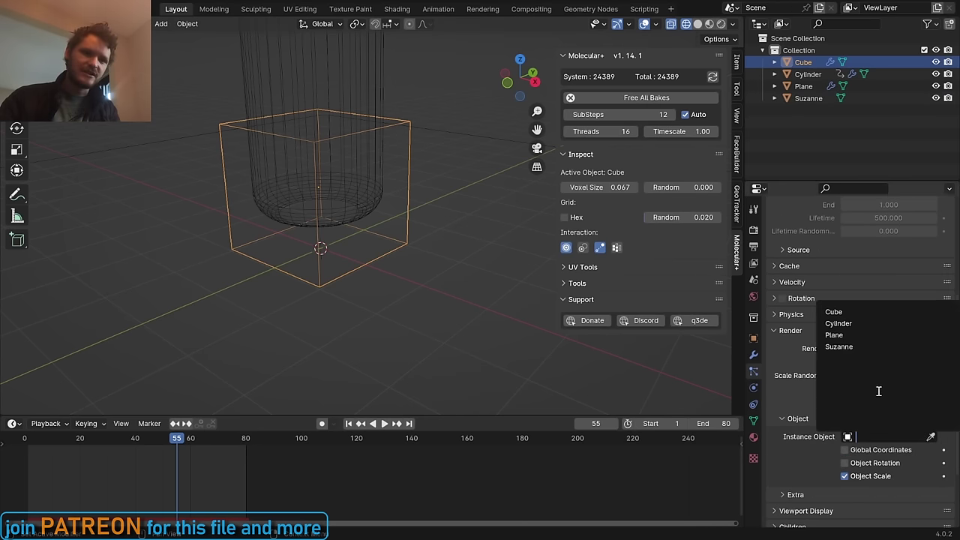
{"action": "left_click", "coordinate": [852, 345]}
{"action": "scroll", "coordinate": [535, 345], "scroll_direction": "up", "scroll_amount": 8}
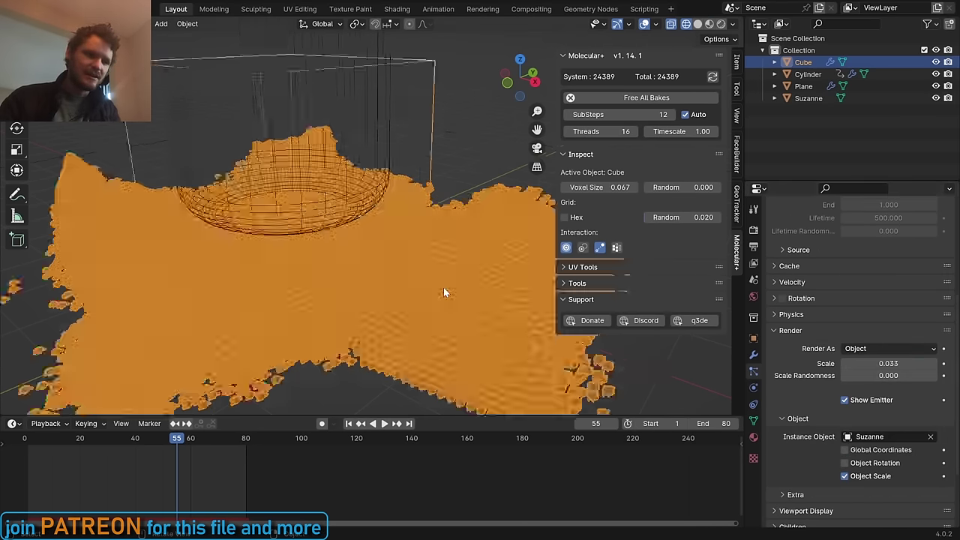
{"action": "middle_click_drag", "start_coordinate": [451, 305], "coordinate": [407, 255]}
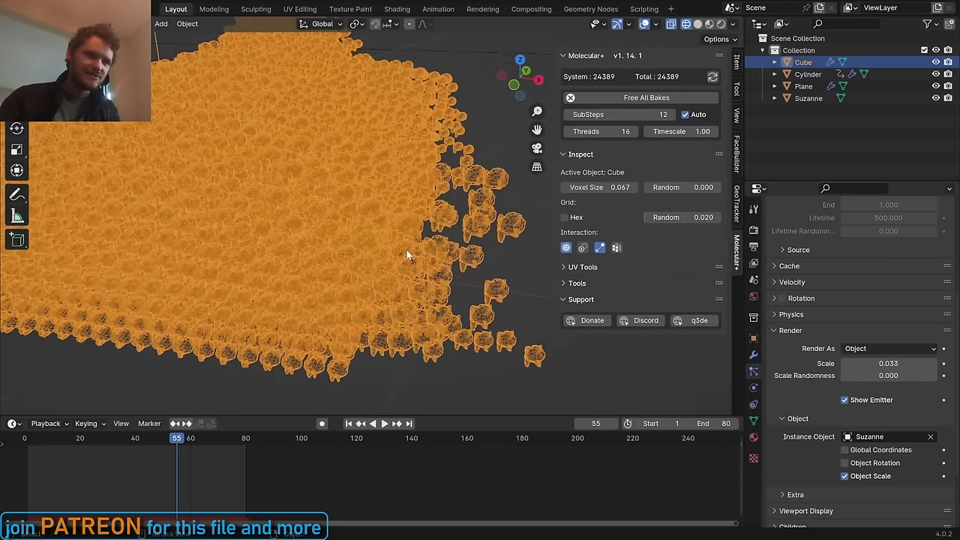
Set the particles back to render as Halo, delete the monkey mesh and save the file
{"action": "left_click", "coordinate": [864, 347]}
{"action": "left_click", "coordinate": [866, 375]}
{"action": "scroll", "coordinate": [338, 195], "scroll_direction": "down", "scroll_amount": 6}
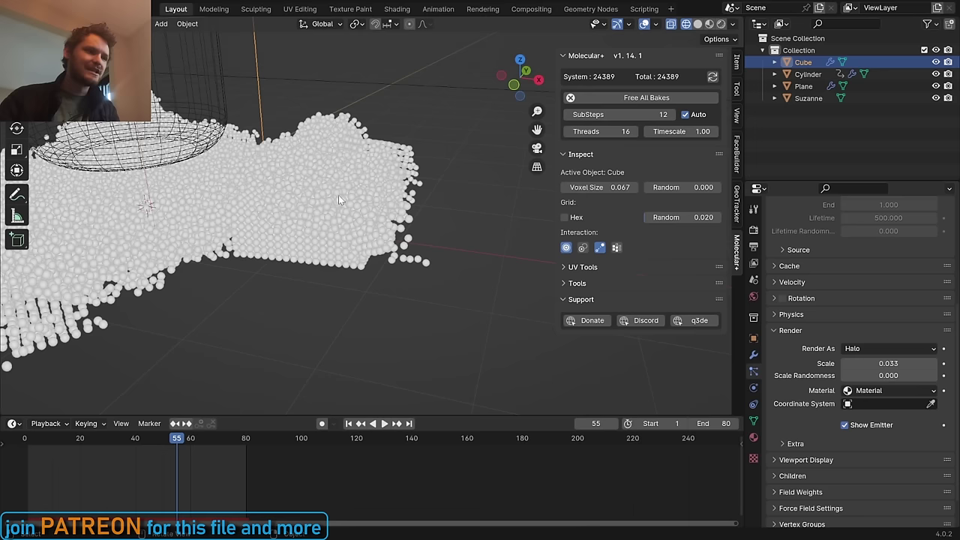
{"action": "middle_click_drag", "start_coordinate": [319, 195], "coordinate": [427, 216]}
{"action": "key", "text": "ctrl+s"}
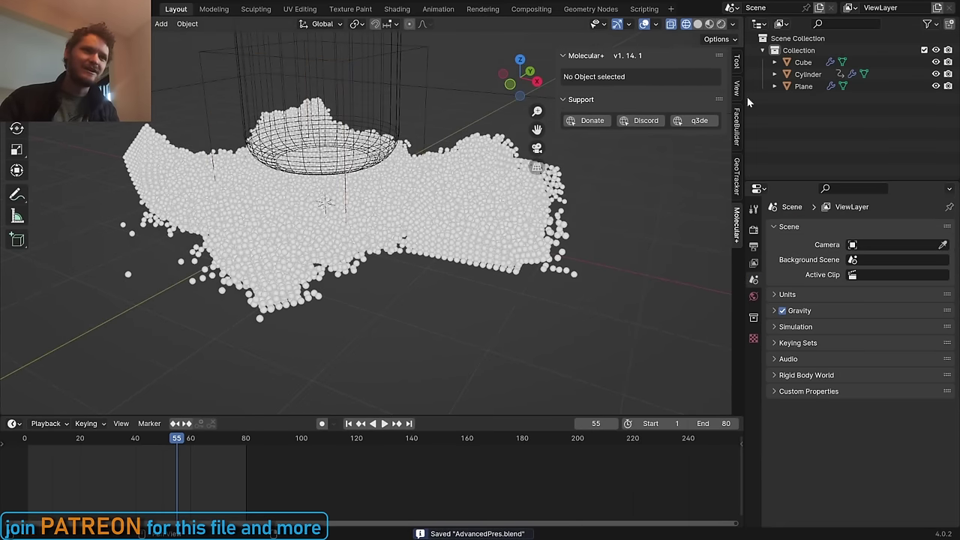
Convert the cube's particles to Geometry Nodes with the Molecular+ tools, select Cube_geo_instance and hide the original cube
{"action": "left_click", "coordinate": [802, 63]}
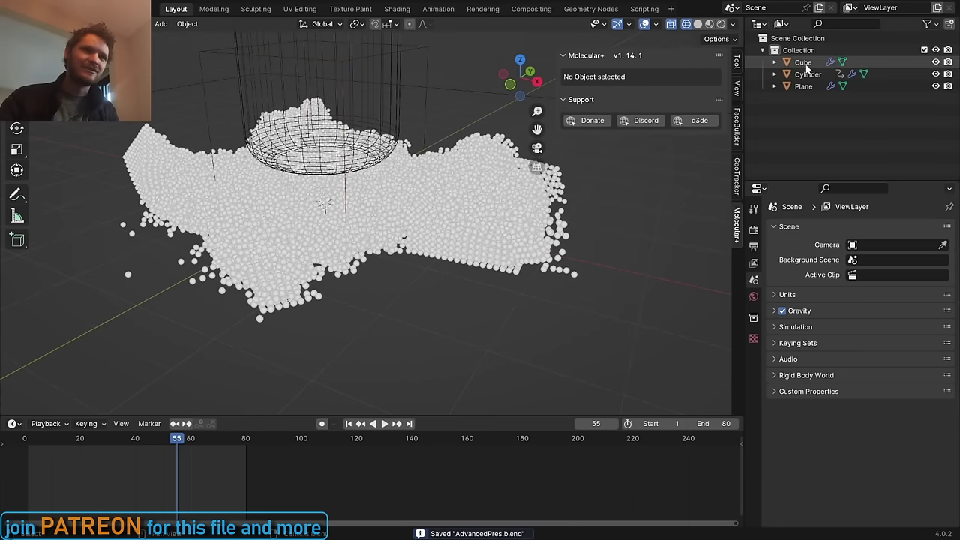
{"action": "left_click", "coordinate": [578, 283]}
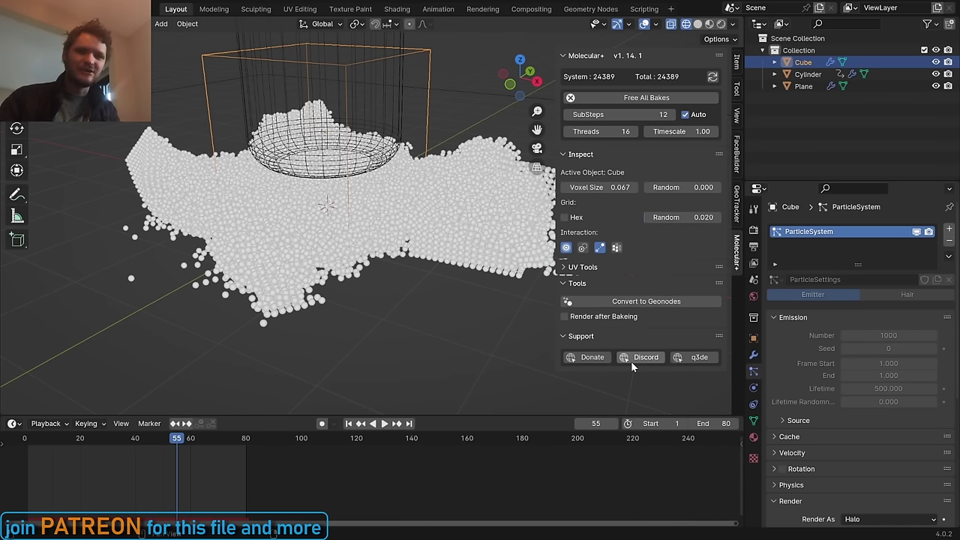
{"action": "left_click", "coordinate": [656, 304]}
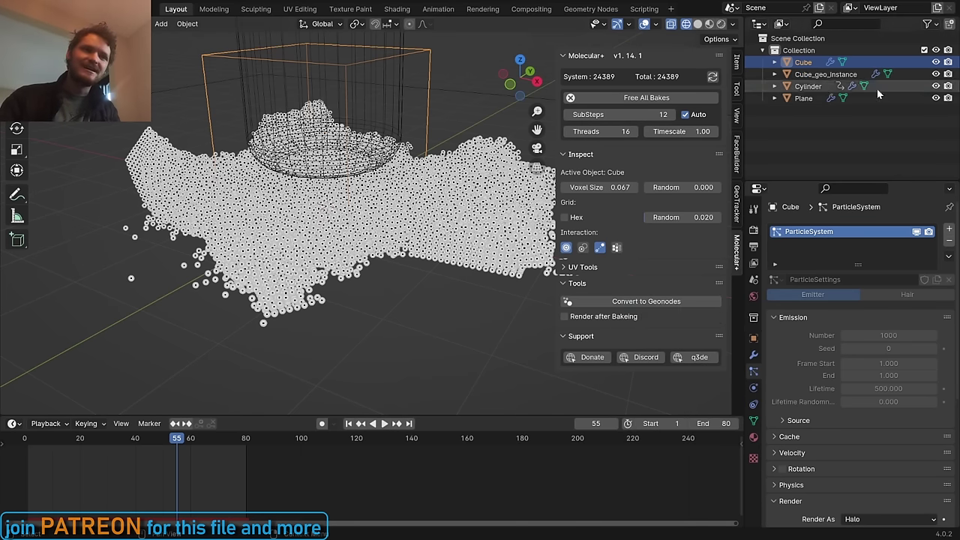
{"action": "left_click", "coordinate": [816, 76]}
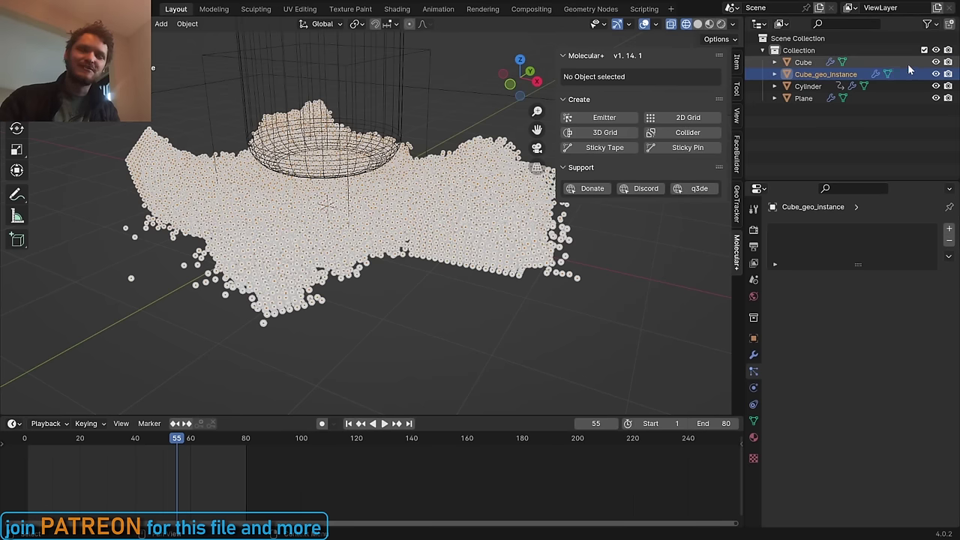
{"action": "left_click", "coordinate": [936, 62]}
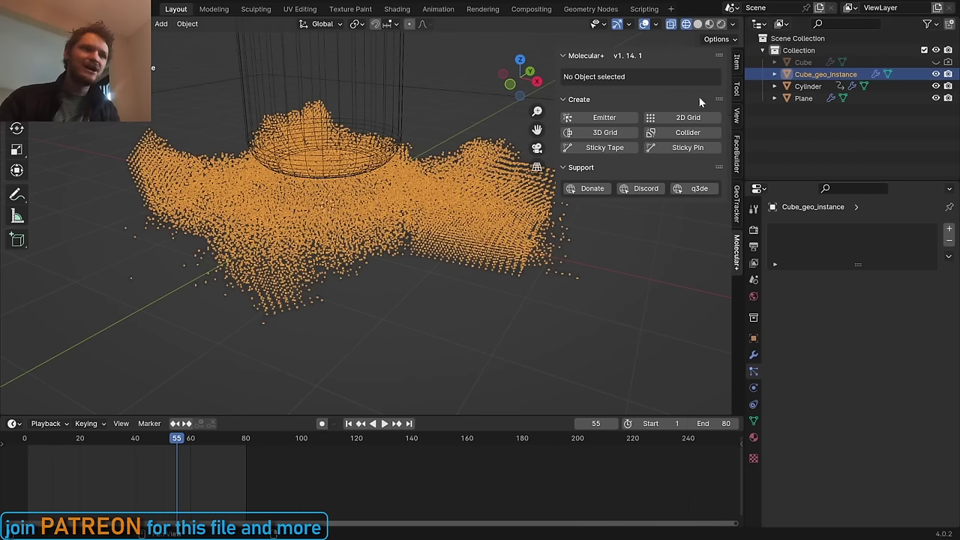
Play the converted point animation from the first frame to frame 55 and save the file
{"action": "key", "text": "shift+Left"}
{"action": "key", "text": "space"}
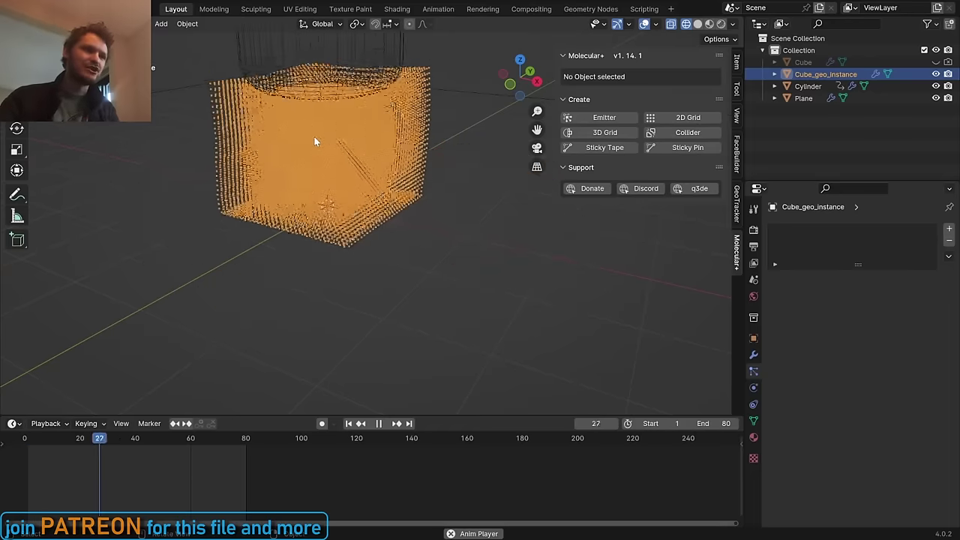
{"action": "key", "text": "space"}
{"action": "key", "text": "ctrl+s"}
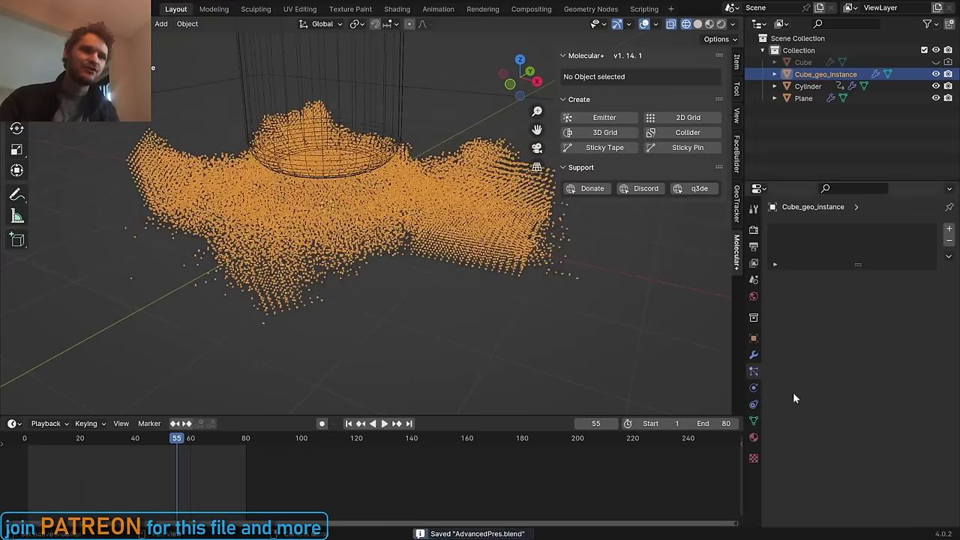
Show the modifiers of Cube_geo_instance and open its node tree in the Geometry Nodes workspace
{"action": "left_click", "coordinate": [753, 356]}
{"action": "left_click", "coordinate": [780, 251]}
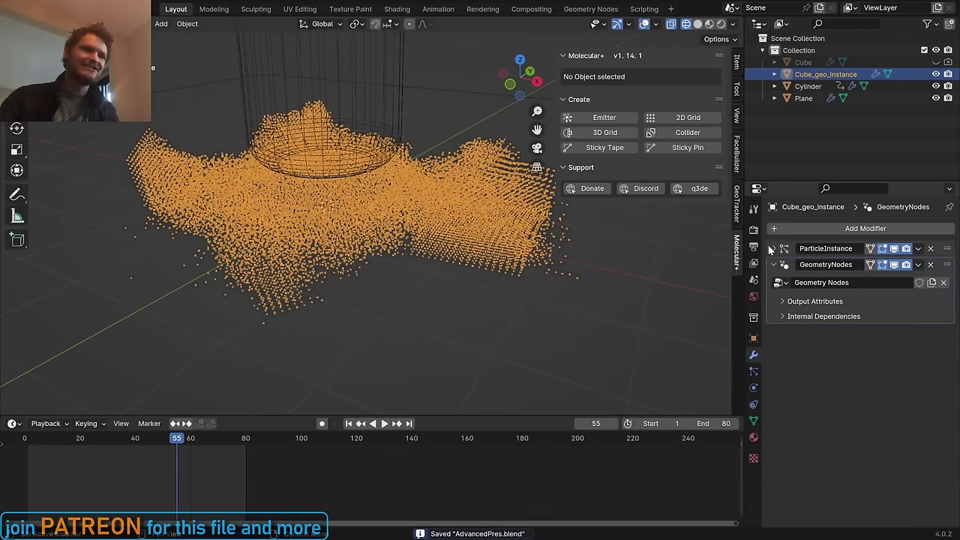
{"action": "left_click", "coordinate": [585, 9]}
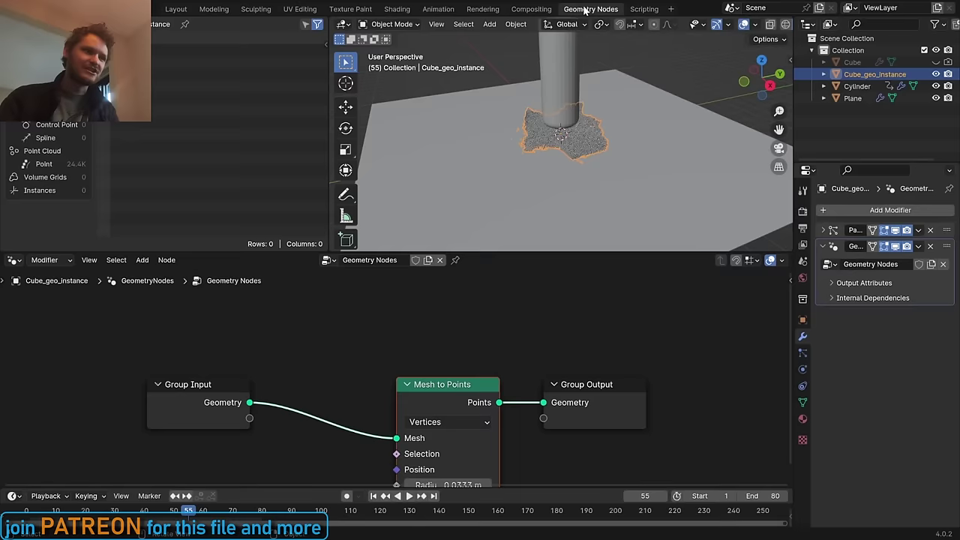
Move the Mesh to Points node to sit between the Group Input and Group Output nodes
{"action": "scroll", "coordinate": [587, 139], "scroll_direction": "up", "scroll_amount": 6}
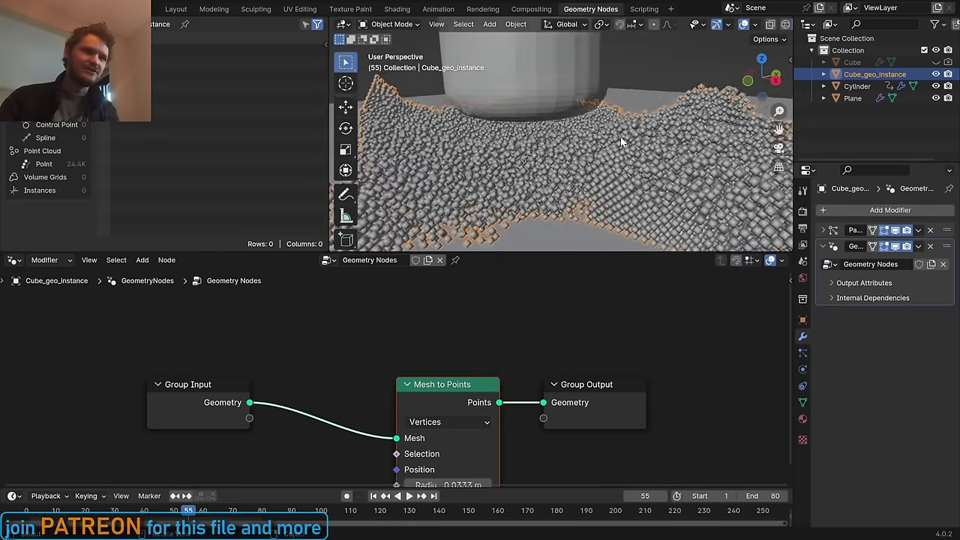
{"action": "key", "text": "g"}
{"action": "left_click", "coordinate": [447, 382]}
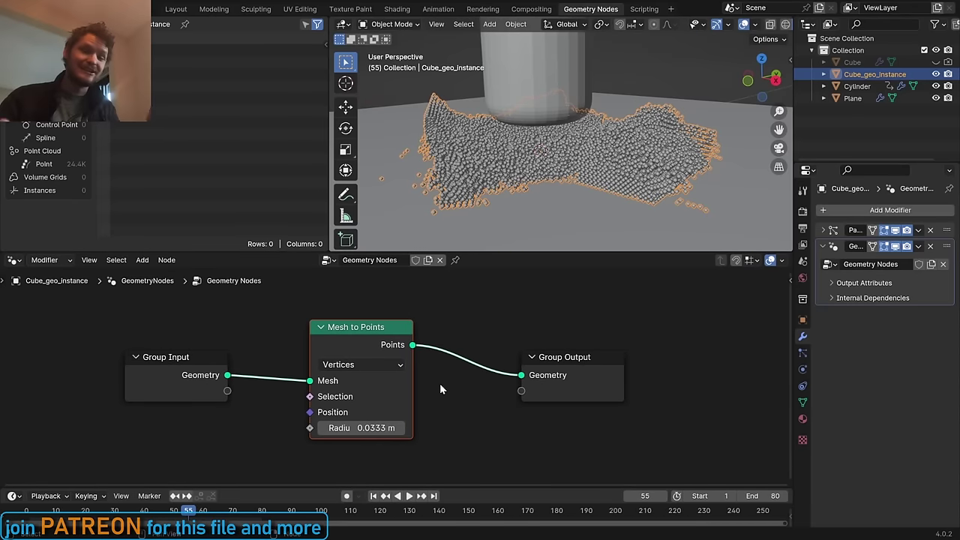
Try half the point radius on the Mesh to Points node, dividing it by 2 and then multiplying it by 2 again
{"action": "left_click", "coordinate": [377, 427]}
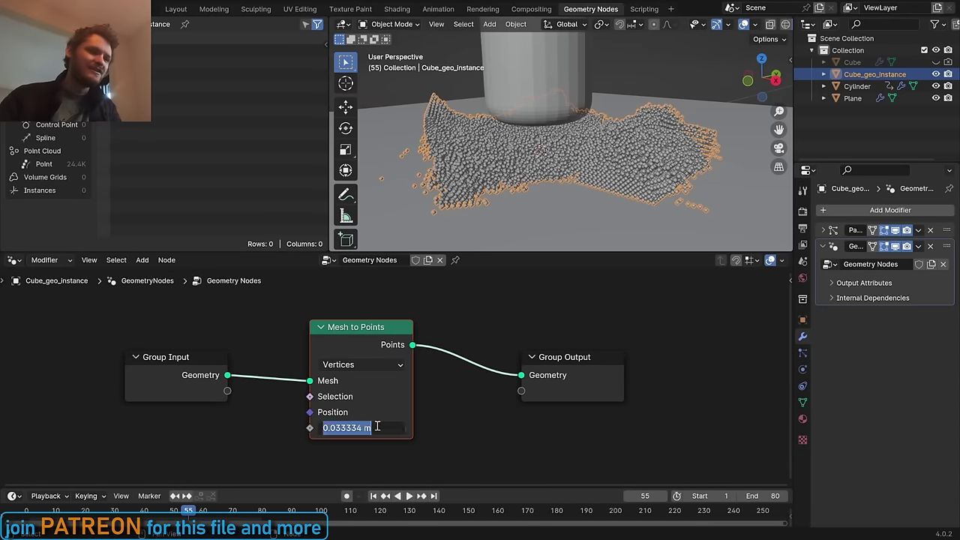
{"action": "left_click", "coordinate": [388, 427]}
{"action": "type", "text": "/2"}
{"action": "key", "text": "Return"}
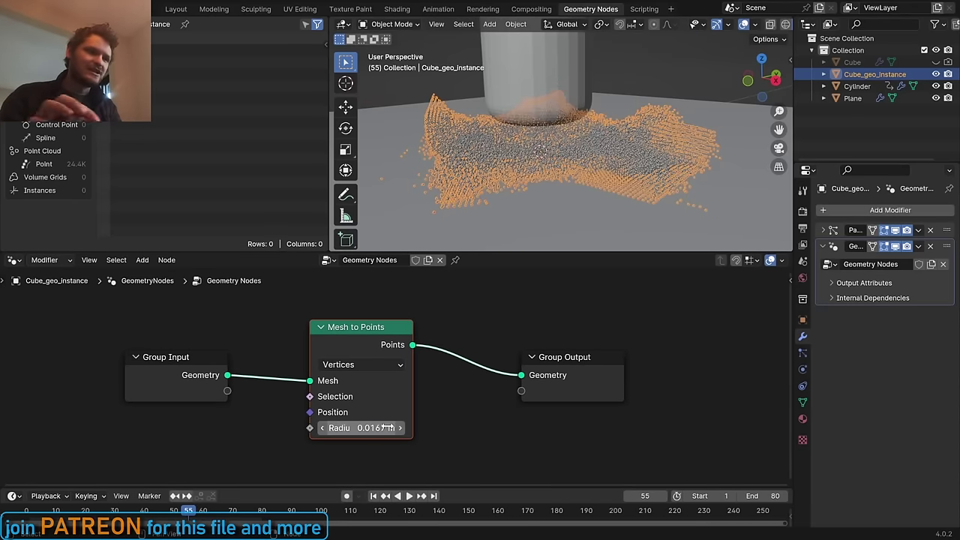
{"action": "left_click", "coordinate": [387, 427]}
{"action": "type", "text": "*"}
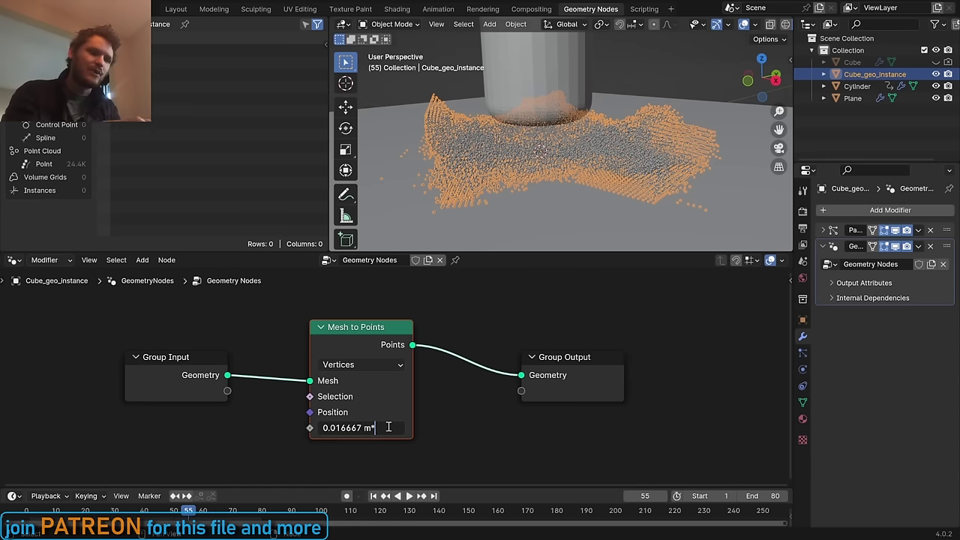
{"action": "type", "text": "2"}
{"action": "key", "text": "Return"}
Add an Instance on Points node on the link between Mesh to Points and Group Output
{"action": "key", "text": "shift+a"}
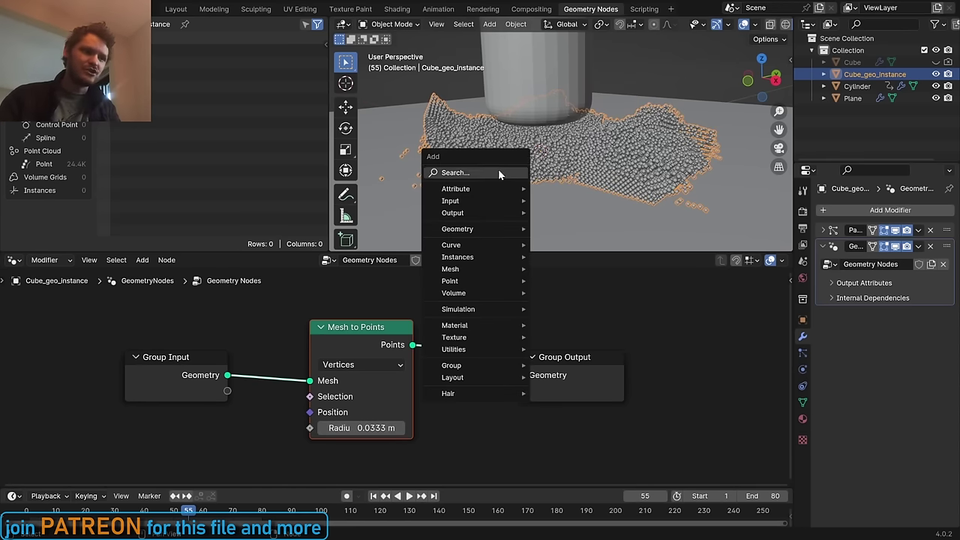
{"action": "type", "text": "instance on"}
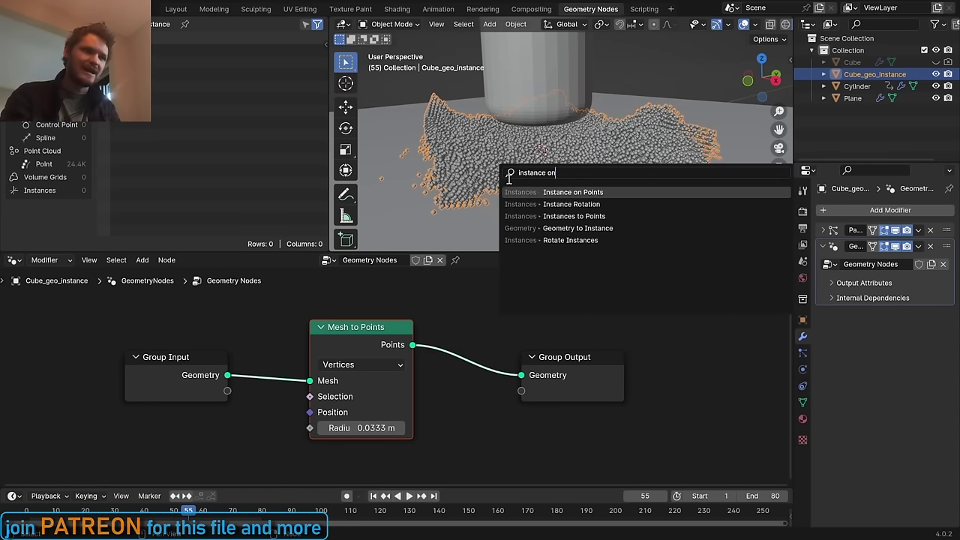
{"action": "key", "text": "Return"}
{"action": "left_click", "coordinate": [480, 296]}
Add a UV Sphere node and connect its Mesh output to the Instance input of Instance on Points
{"action": "key", "text": "shift+a"}
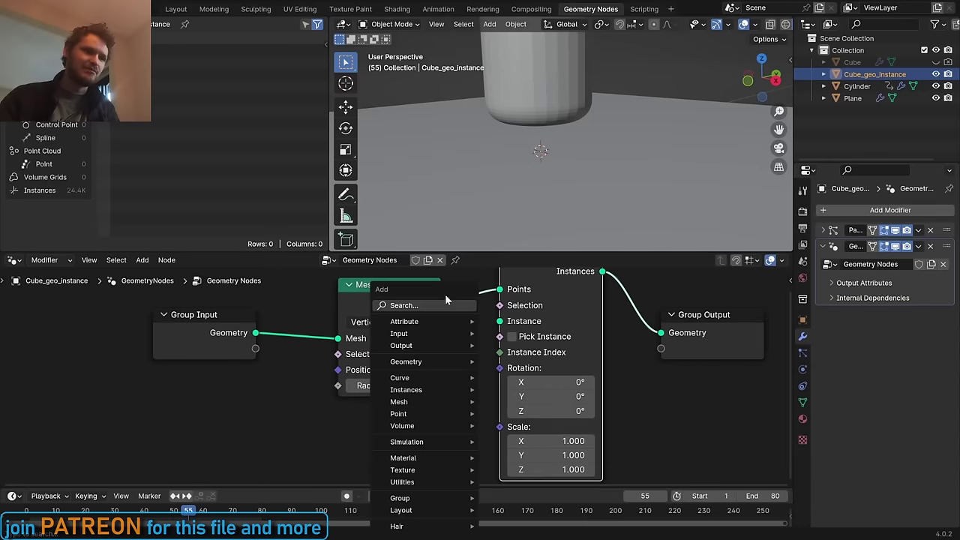
{"action": "left_click", "coordinate": [441, 307]}
{"action": "type", "text": "uv sp"}
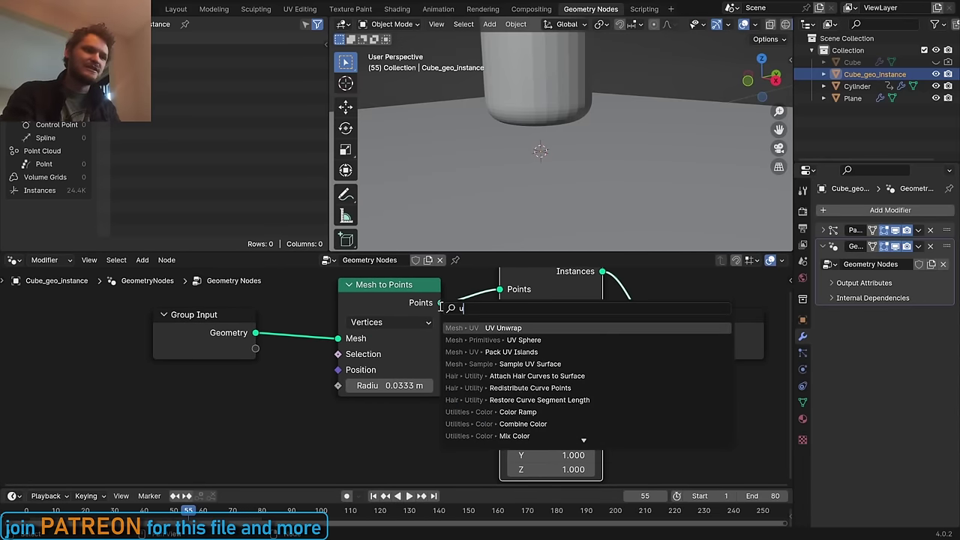
{"action": "key", "text": "Return"}
{"action": "left_click", "coordinate": [317, 409]}
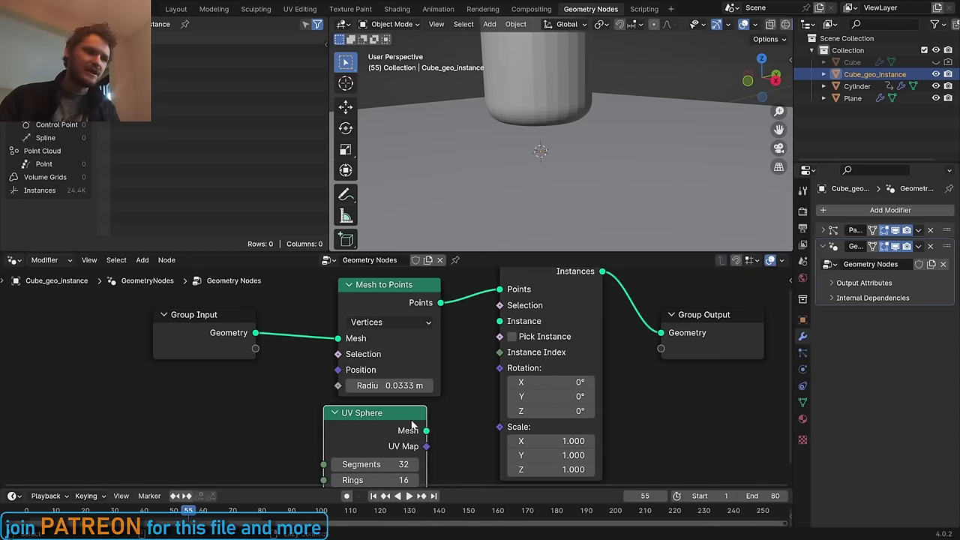
{"action": "left_click_drag", "start_coordinate": [426, 430], "coordinate": [510, 335]}
Set the UV Sphere node to 16 segments and 8 rings
{"action": "middle_click_drag", "start_coordinate": [424, 404], "coordinate": [447, 357]}
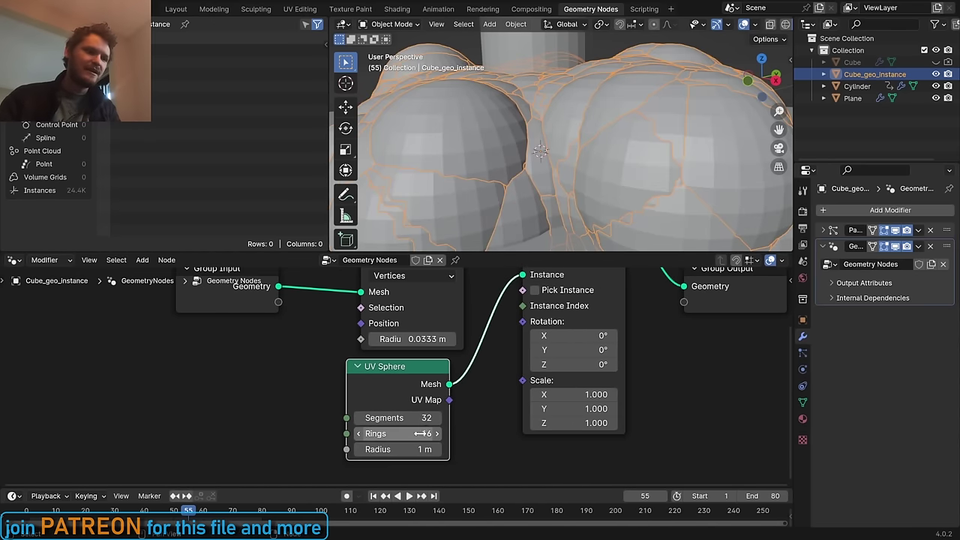
{"action": "left_click", "coordinate": [424, 419]}
{"action": "type", "text": "16"}
{"action": "key", "text": "Tab"}
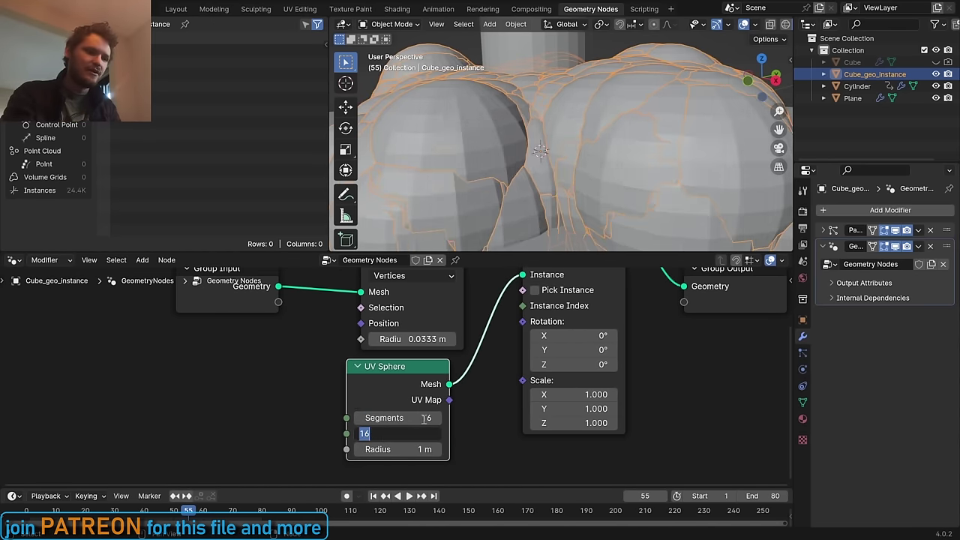
{"action": "type", "text": "8"}
{"action": "key", "text": "Return"}
Try radii of 0.1 m, 0.05 m and 0.025 m on the UV Sphere node
{"action": "left_click", "coordinate": [413, 454]}
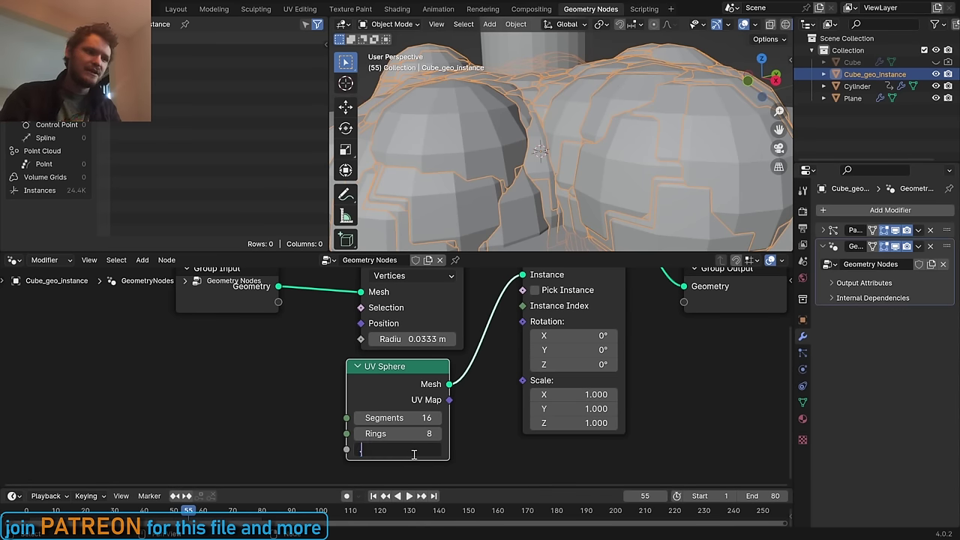
{"action": "key", "text": "Return"}
{"action": "left_click", "coordinate": [413, 453]}
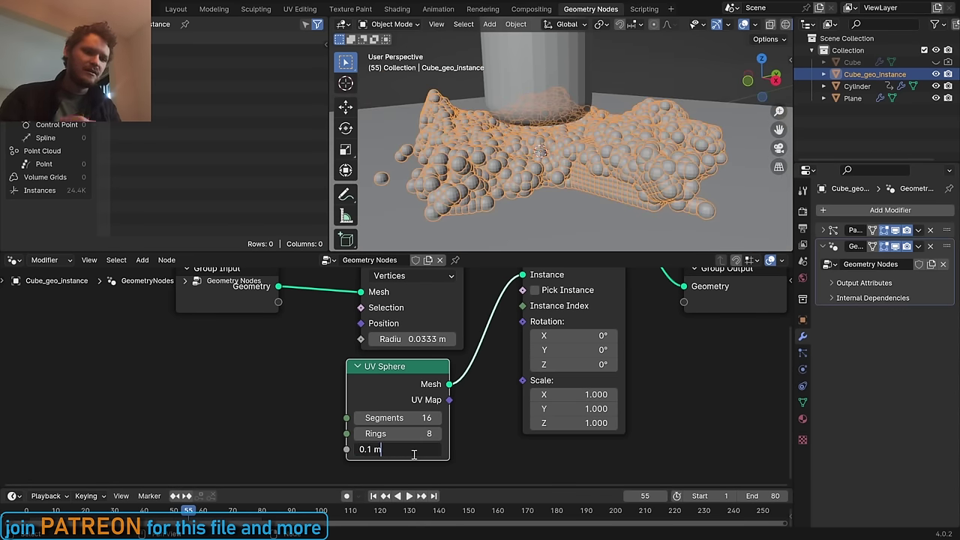
{"action": "key", "text": "Return"}
{"action": "left_click", "coordinate": [413, 454]}
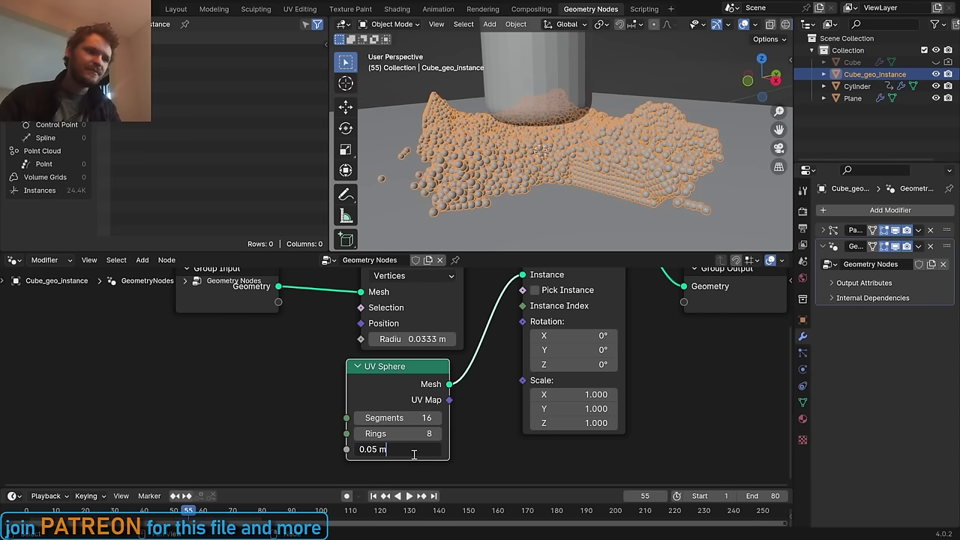
{"action": "key", "text": "Return"}
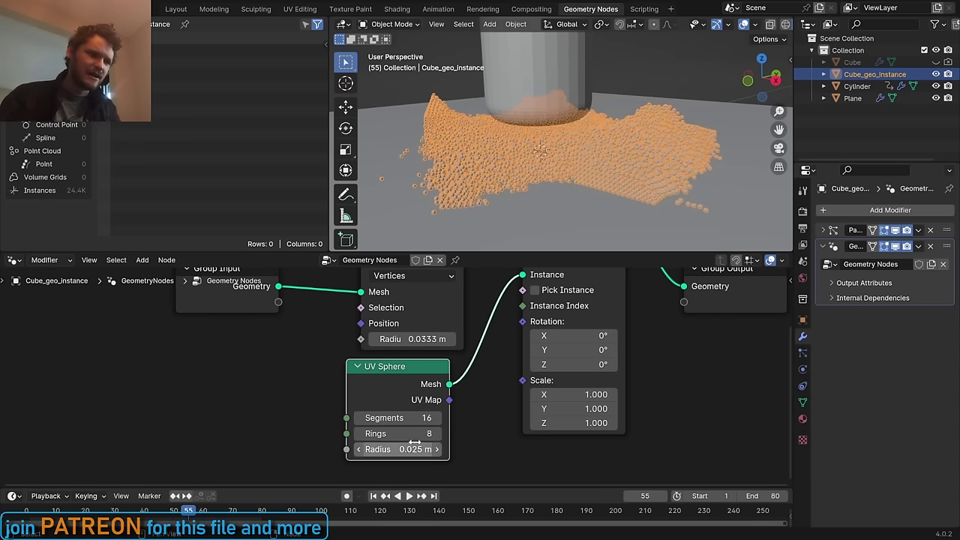
Copy the 0.0333 m radius from Mesh to Points into the UV Sphere node and deselect the object to inspect the instances
{"action": "key", "text": "ctrl+c"}
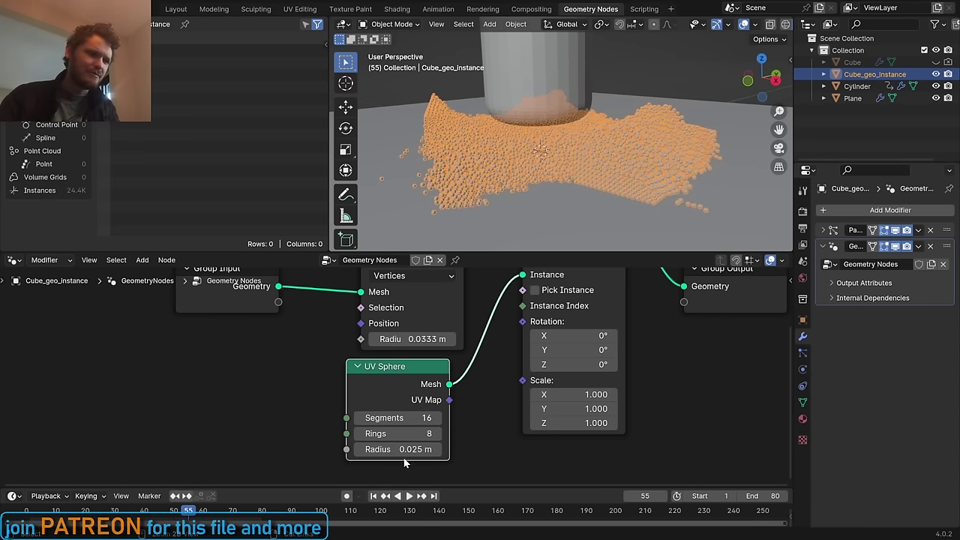
{"action": "key", "text": "ctrl+v"}
{"action": "left_click", "coordinate": [398, 95]}
{"action": "middle_click_drag", "start_coordinate": [546, 120], "coordinate": [563, 140]}
{"action": "scroll", "coordinate": [596, 405], "scroll_direction": "down", "scroll_amount": 1}
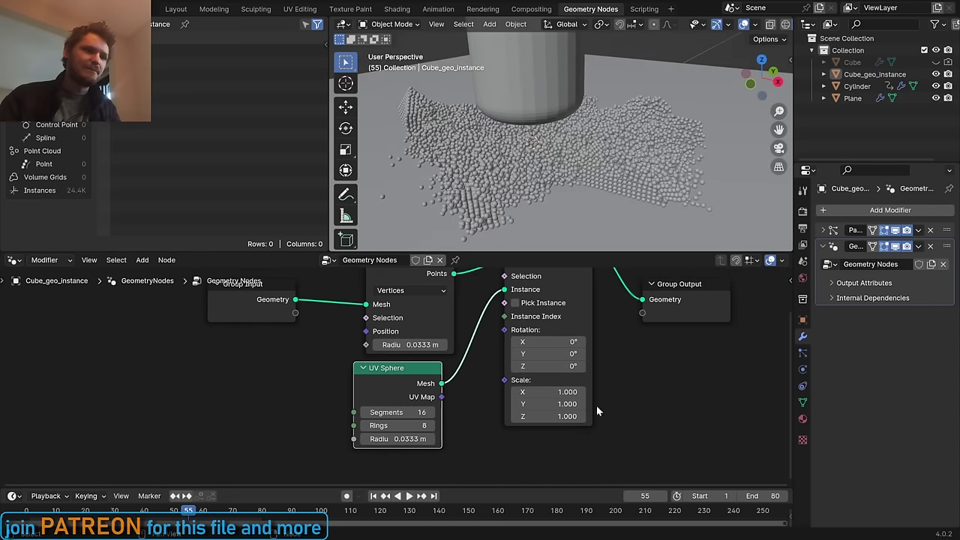
Remove the Instance on Points node while keeping its link, and delete the UV Sphere node
{"action": "key", "text": "ctrl+x"}
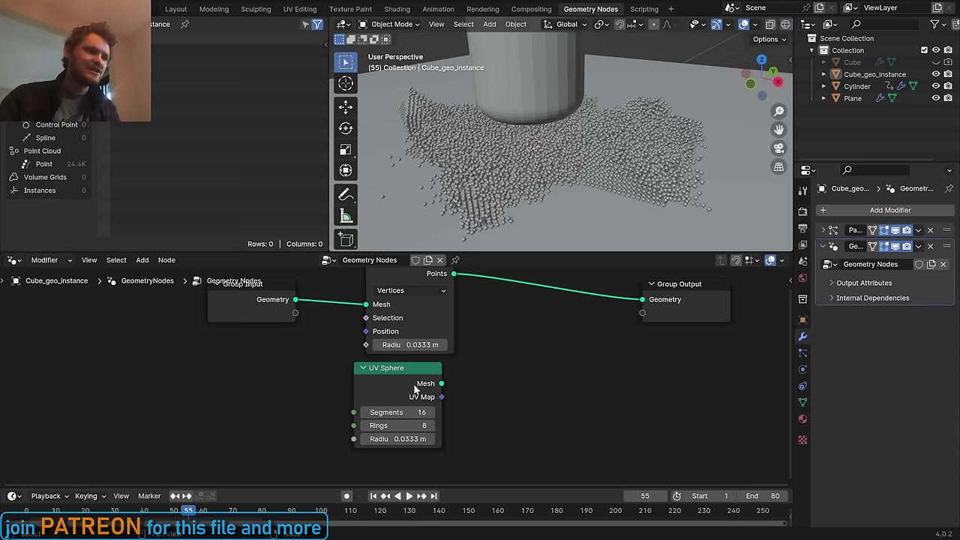
{"action": "left_click", "coordinate": [401, 377]}
{"action": "key", "text": "x"}
{"action": "middle_click_drag", "start_coordinate": [450, 339], "coordinate": [458, 376]}
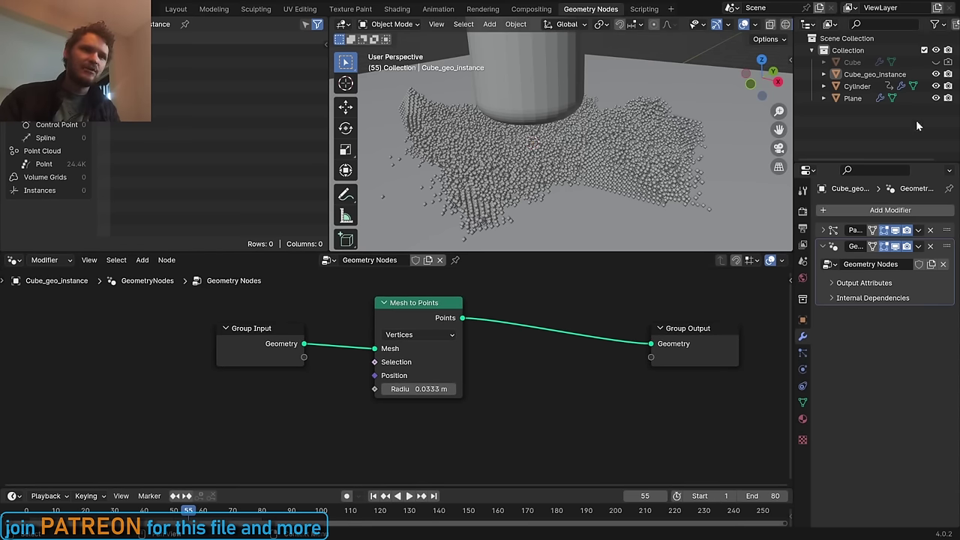
Compare the original Cube's particles with Cube_geo_instance by toggling their viewport visibility, leaving only the instance object visible
{"action": "left_click", "coordinate": [936, 75]}
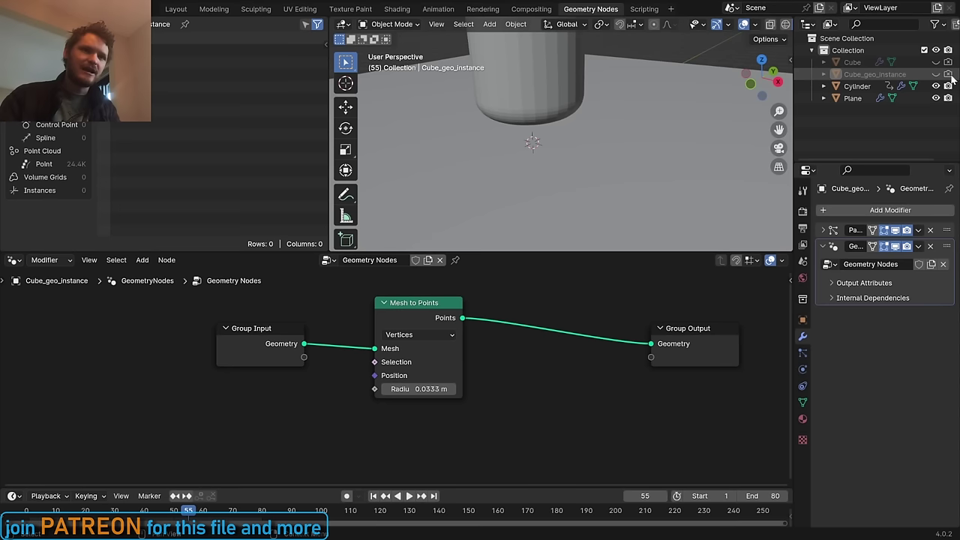
{"action": "left_click", "coordinate": [936, 62]}
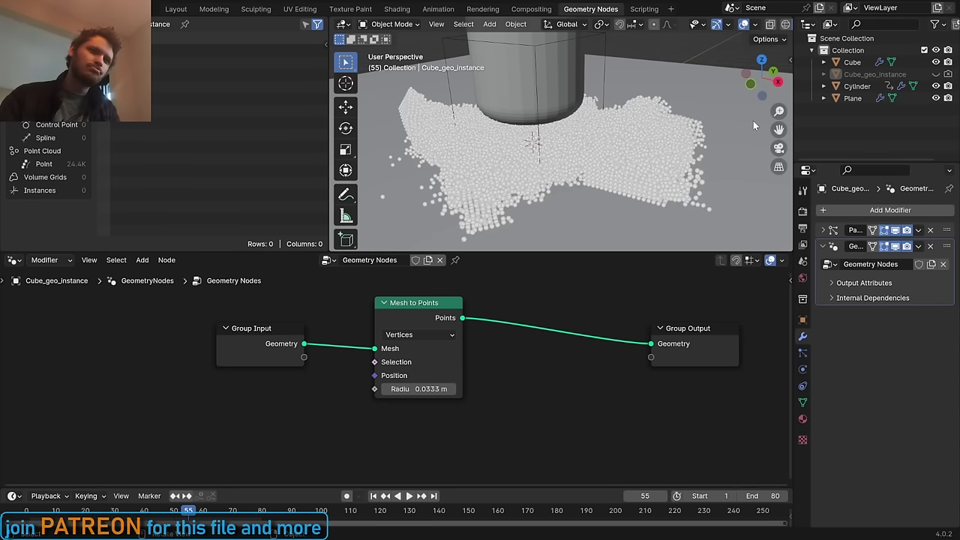
{"action": "left_click", "coordinate": [936, 62]}
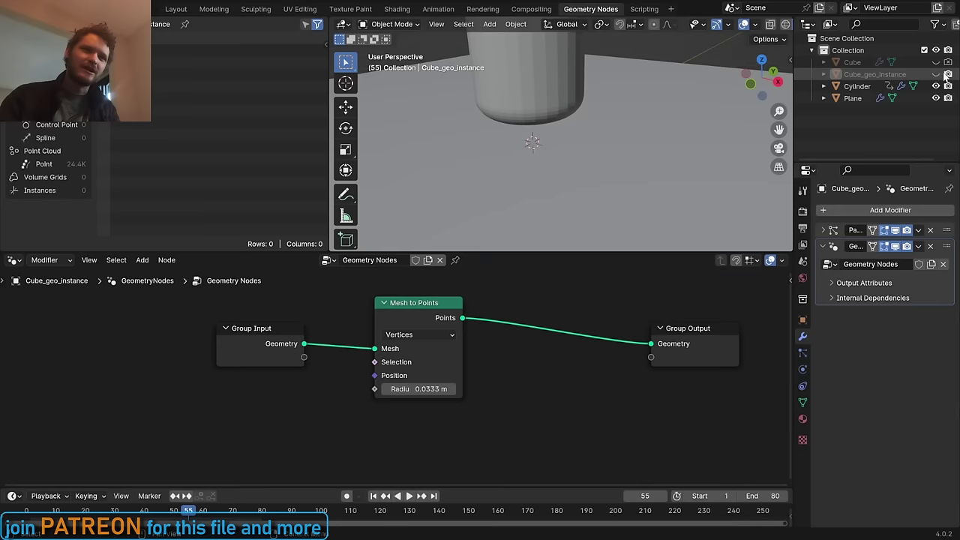
{"action": "left_click", "coordinate": [936, 74]}
Switch the 3D viewport to rendered shading, comparing it with solid shading, and save the file
{"action": "scroll", "coordinate": [755, 27], "scroll_direction": "down", "scroll_amount": 2}
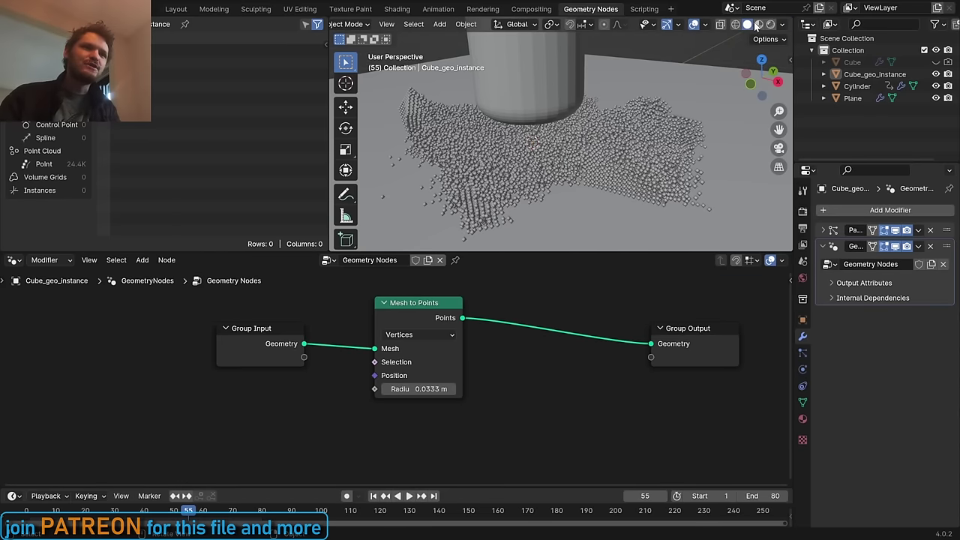
{"action": "left_click", "coordinate": [771, 24]}
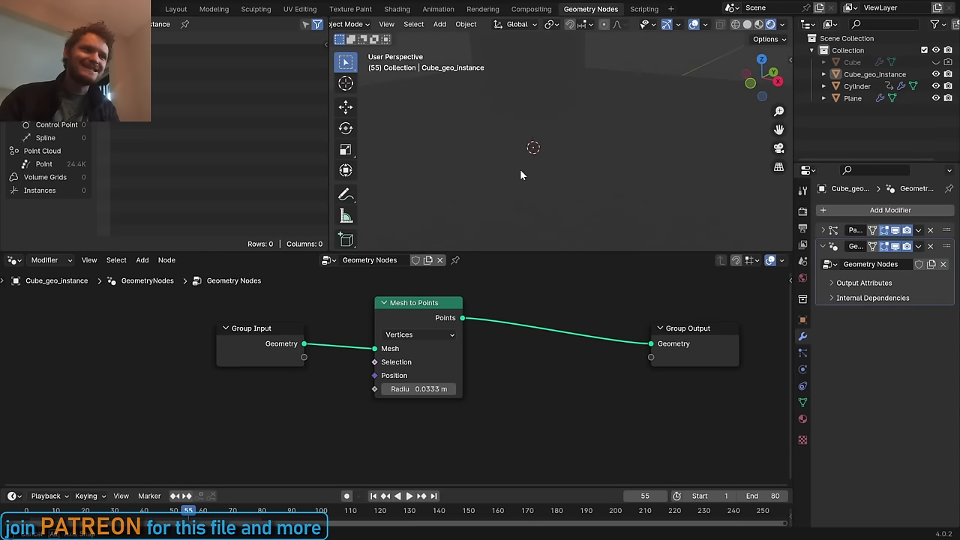
{"action": "left_click", "coordinate": [748, 24]}
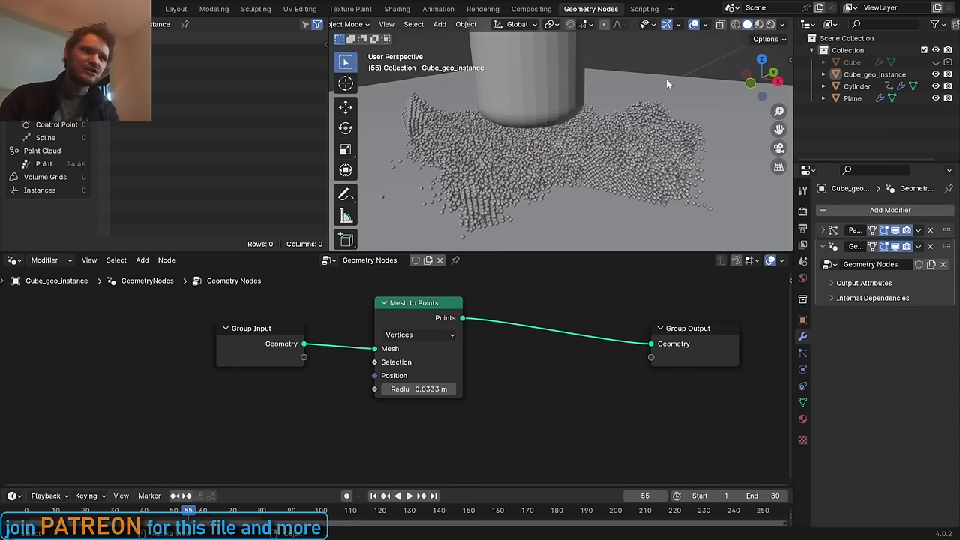
{"action": "left_click", "coordinate": [770, 24]}
{"action": "key", "text": "ctrl+s"}
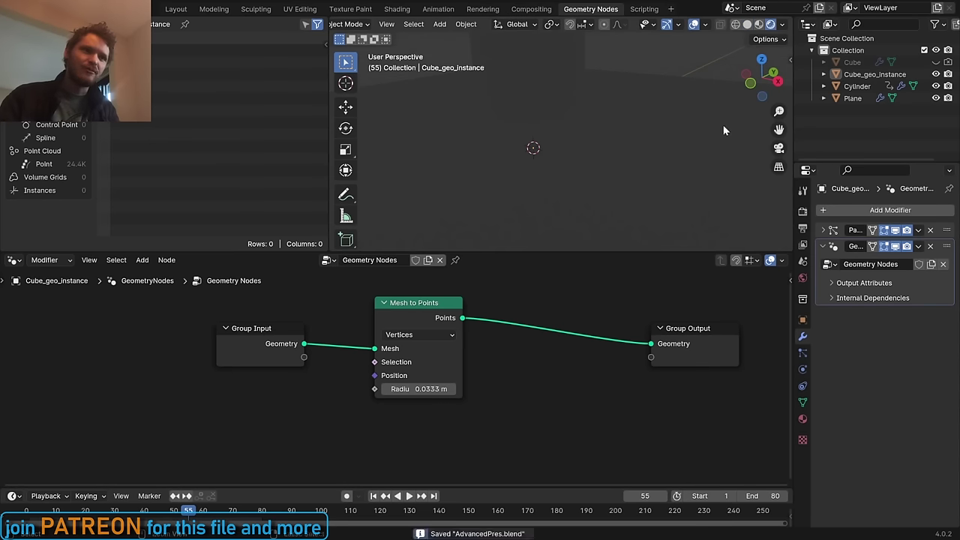
Set the render engine to Cycles with GPU Compute as the device
{"action": "left_click", "coordinate": [804, 210]}
{"action": "left_click", "coordinate": [900, 212]}
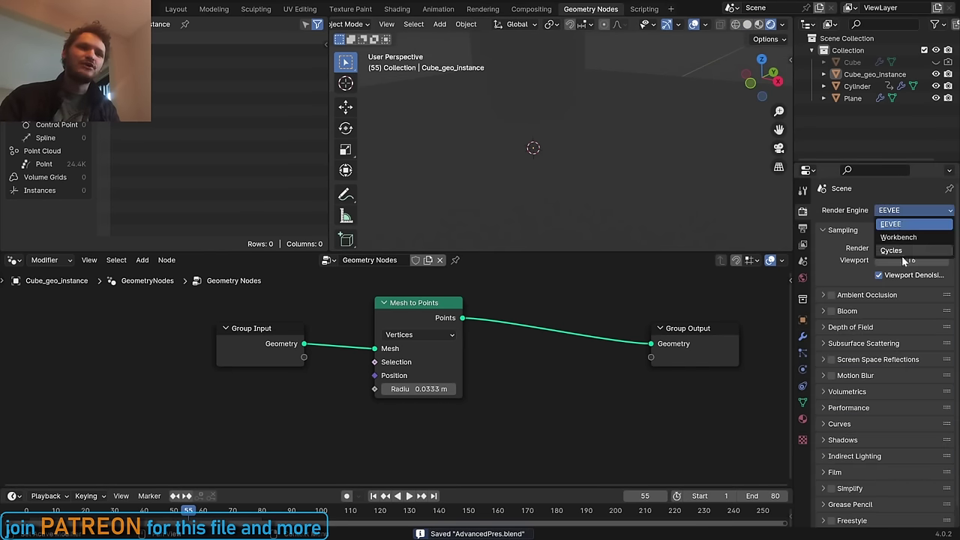
{"action": "left_click", "coordinate": [889, 251]}
{"action": "left_click", "coordinate": [899, 240]}
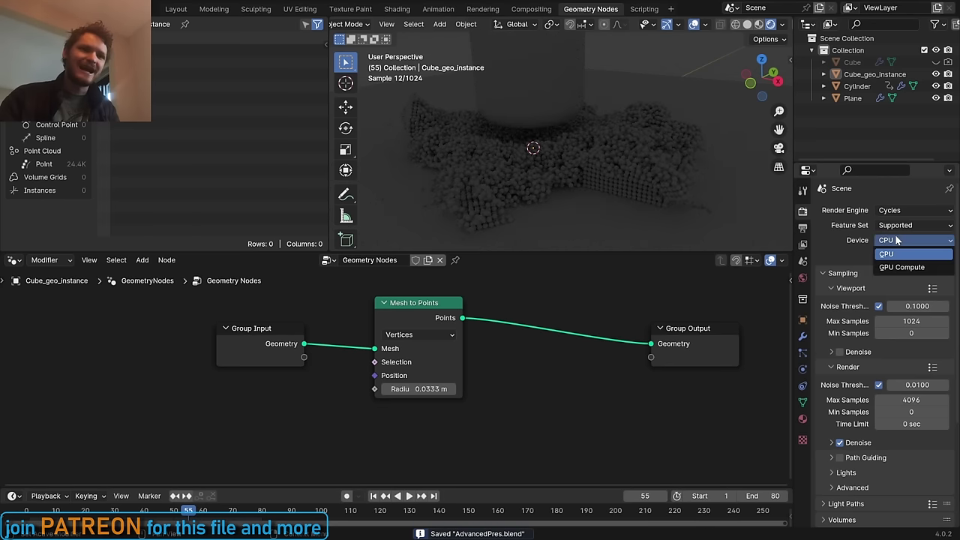
{"action": "left_click", "coordinate": [898, 267]}
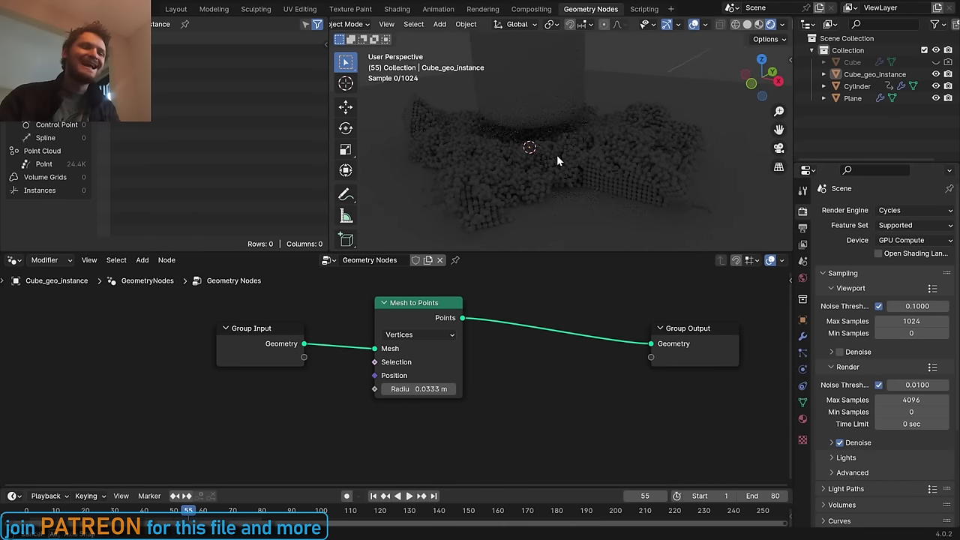
Scrub the animation to frame 48 and brighten the world background colour to a light grey with a value of about 0.71
{"action": "mouse_move", "coordinate": [150, 509]}
{"action": "left_mouse_down"}
{"action": "mouse_move", "coordinate": [90, 504]}
{"action": "mouse_move", "coordinate": [168, 506]}
{"action": "left_mouse_up"}
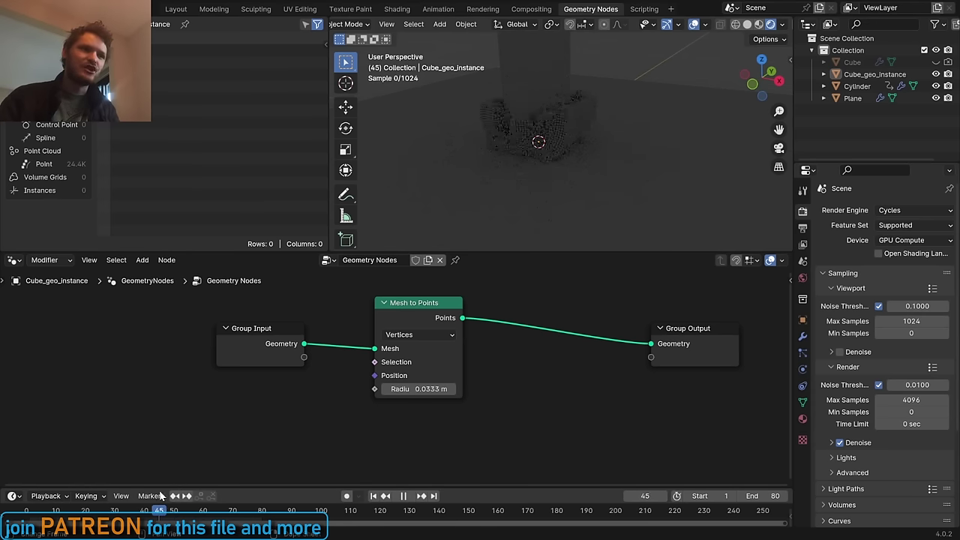
{"action": "left_click", "coordinate": [803, 278]}
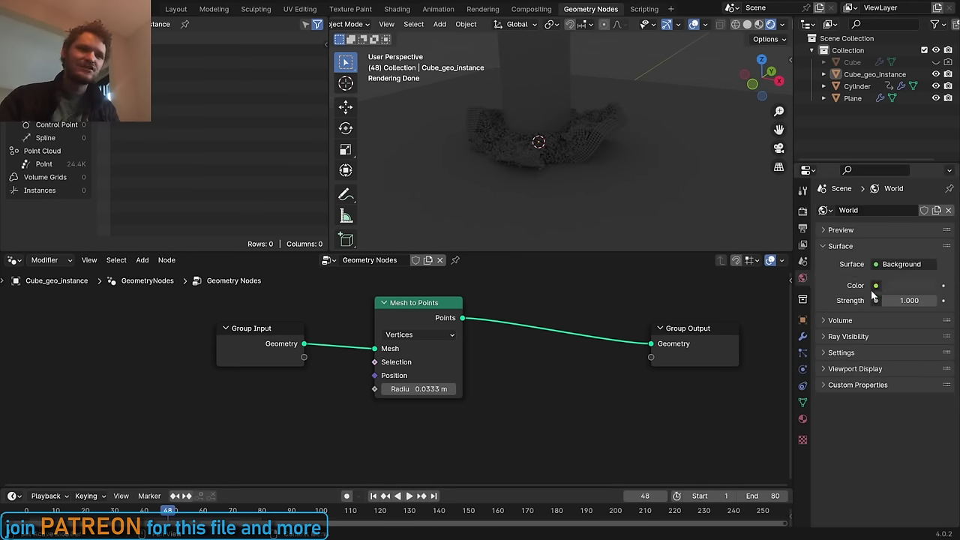
{"action": "left_click", "coordinate": [893, 286]}
{"action": "left_click", "coordinate": [927, 114]}
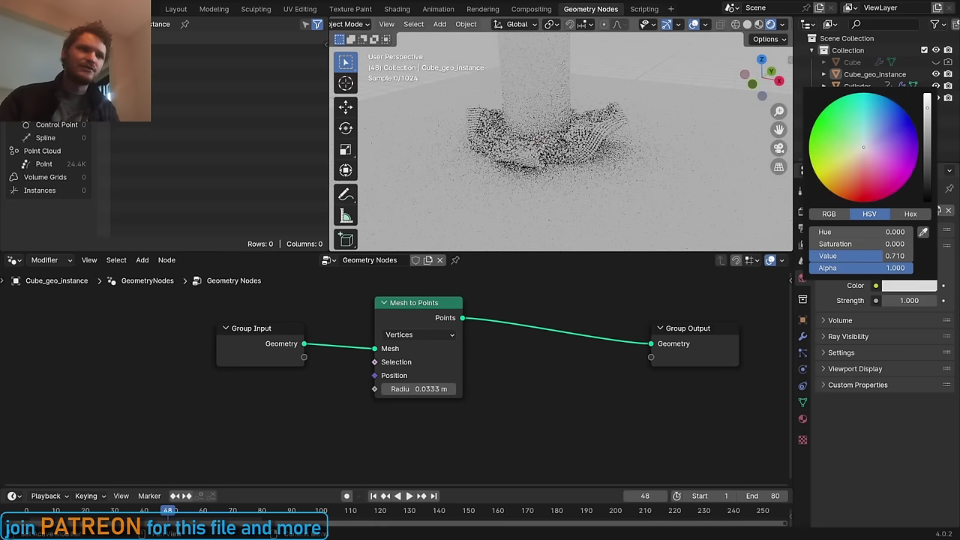
Play the animation in the rendered view, stop at frame 23 and save the file
{"action": "key", "text": "space"}
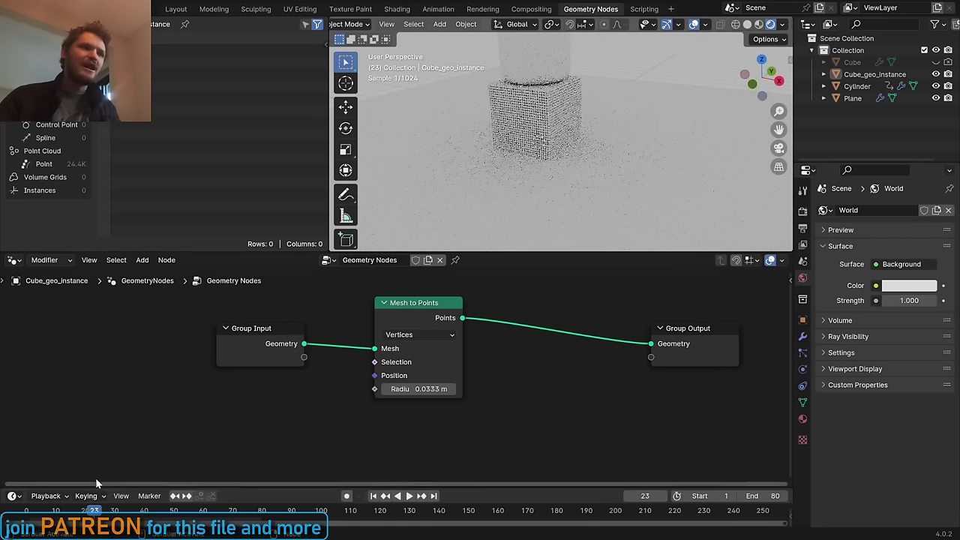
{"action": "key", "text": "space"}
{"action": "scroll", "coordinate": [510, 360], "scroll_direction": "left", "scroll_amount": 5, "text": "ctrl"}
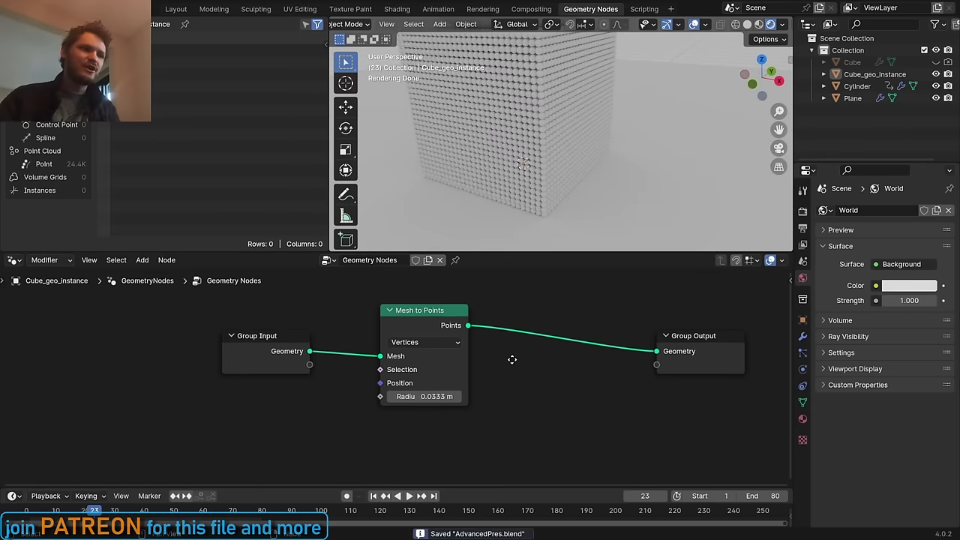
Add a Random Value node below the Group Input in the geometry node tree
{"action": "key", "text": "shift+a"}
{"action": "type", "text": "rand"}
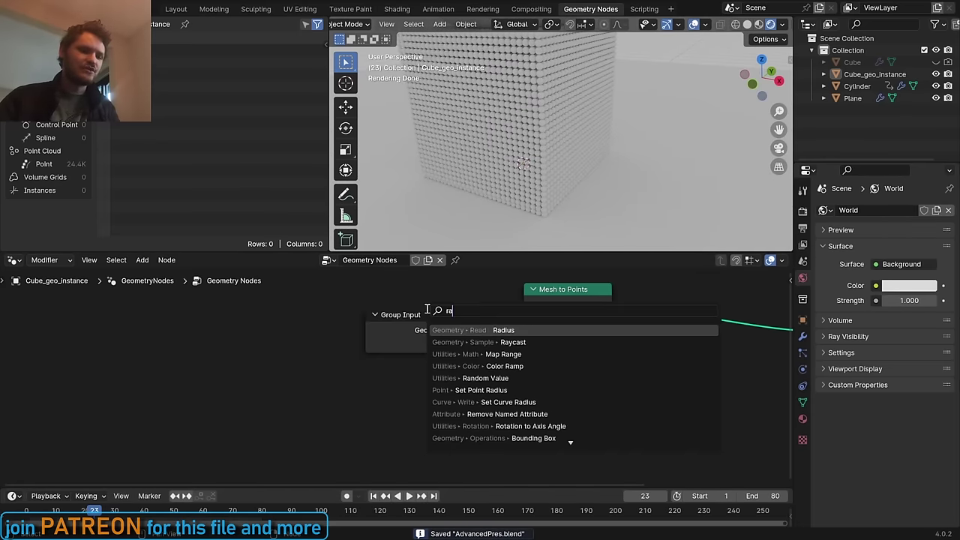
{"action": "left_click", "coordinate": [493, 330]}
{"action": "left_click", "coordinate": [464, 367]}
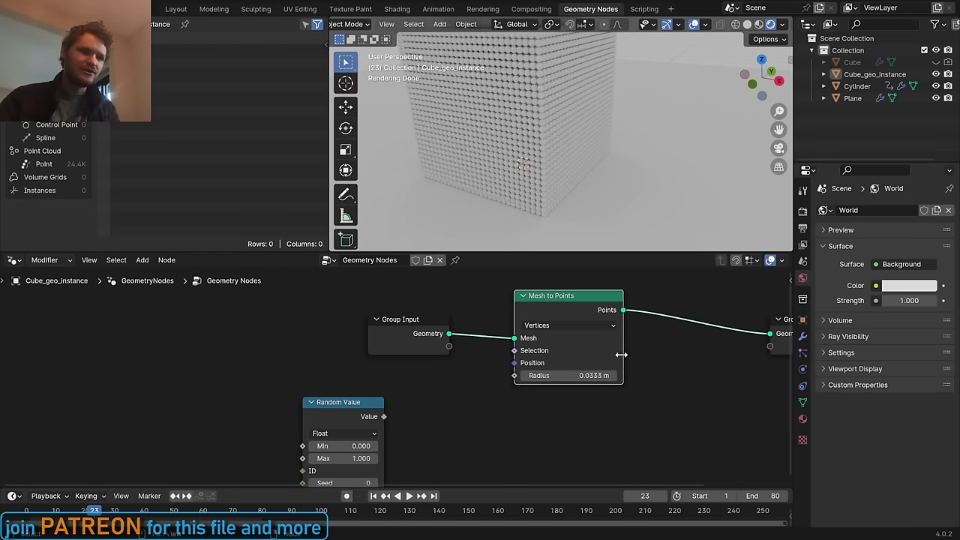
Add a Math node between Random Value and Mesh to Points and set its operation to Multiply
{"action": "scroll", "coordinate": [443, 389], "scroll_direction": "up", "scroll_amount": 2}
{"action": "key", "text": "shift+a"}
{"action": "type", "text": "math"}
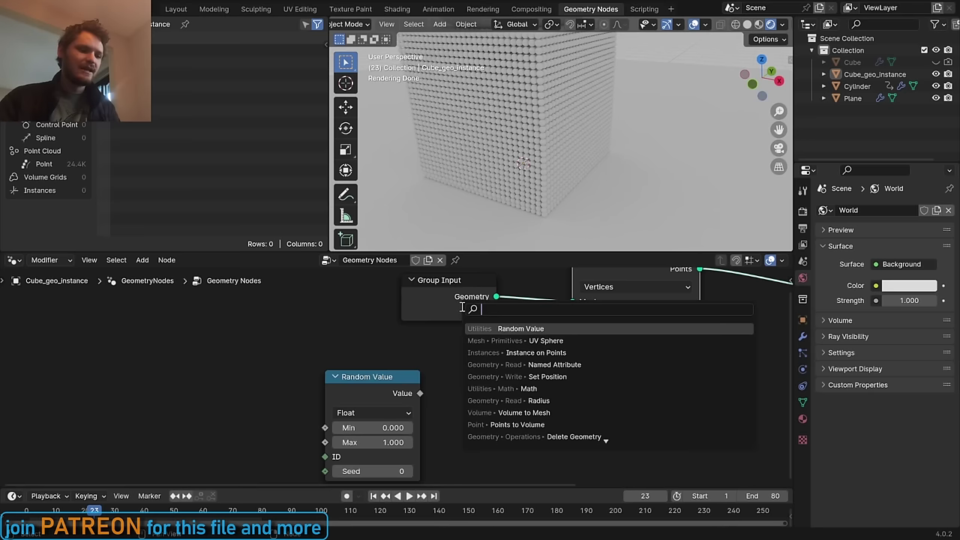
{"action": "left_click", "coordinate": [513, 329]}
{"action": "left_click", "coordinate": [475, 363]}
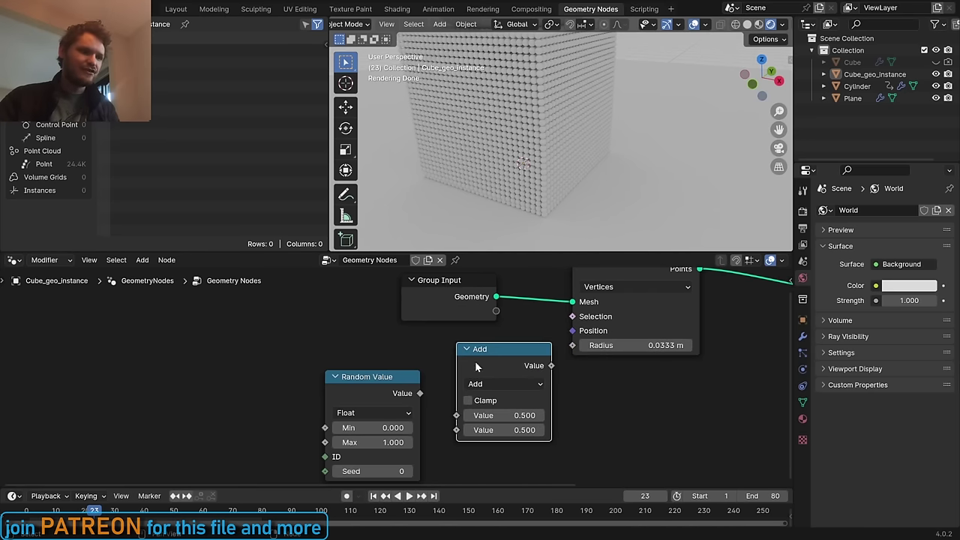
{"action": "left_click", "coordinate": [503, 384]}
{"action": "left_click", "coordinate": [473, 251]}
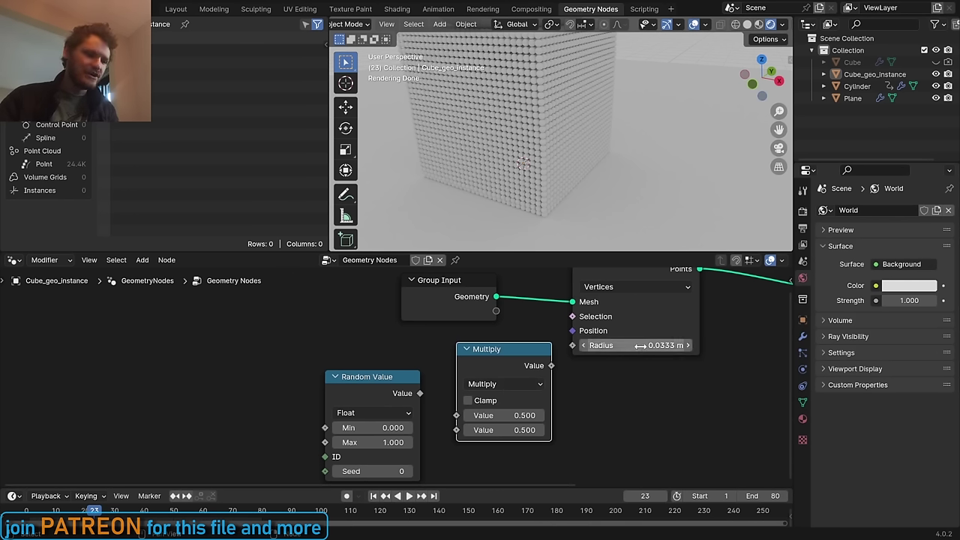
Set the Multiply node's second value to 0.0333 and feed the random value through it into the Mesh to Points radius
{"action": "key", "text": "ctrl+v"}
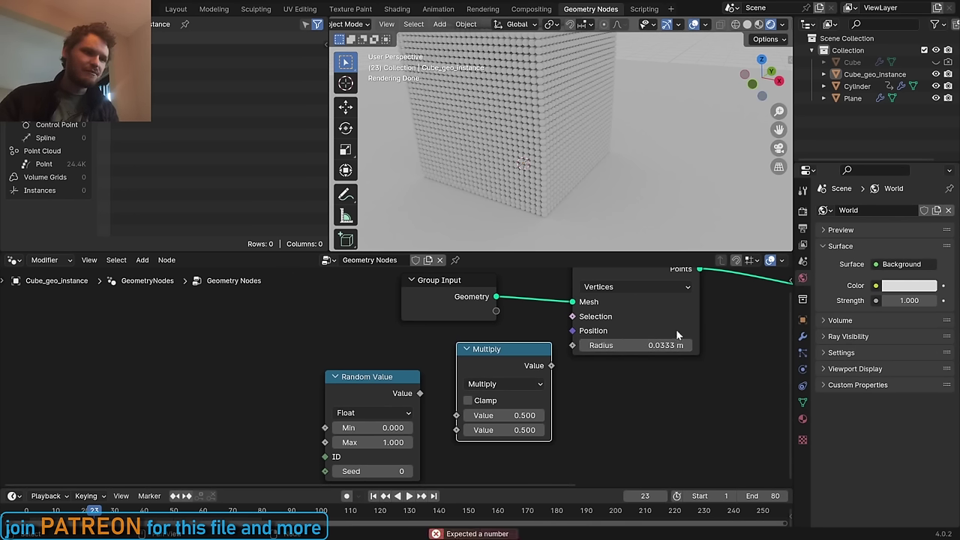
{"action": "left_click", "coordinate": [519, 430]}
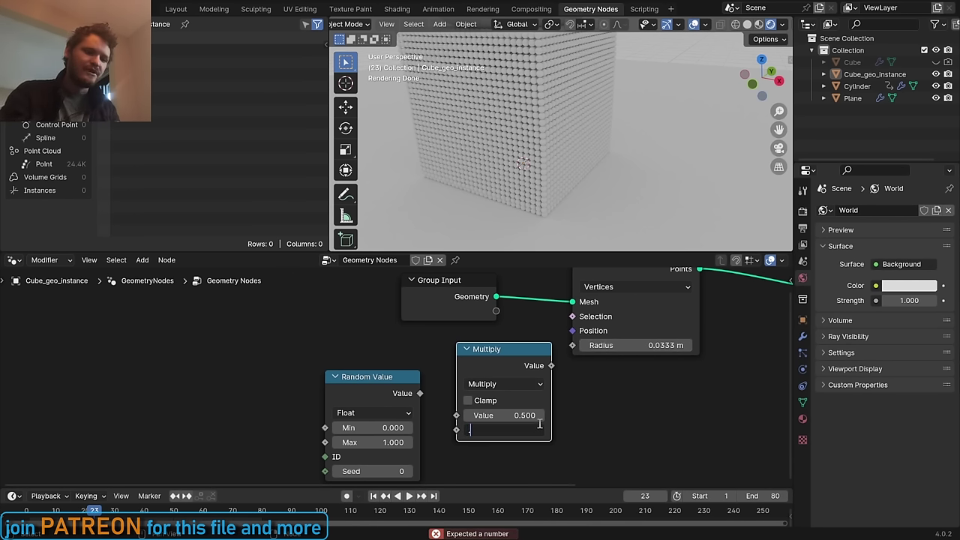
{"action": "type", "text": ".0333"}
{"action": "key", "text": "Return"}
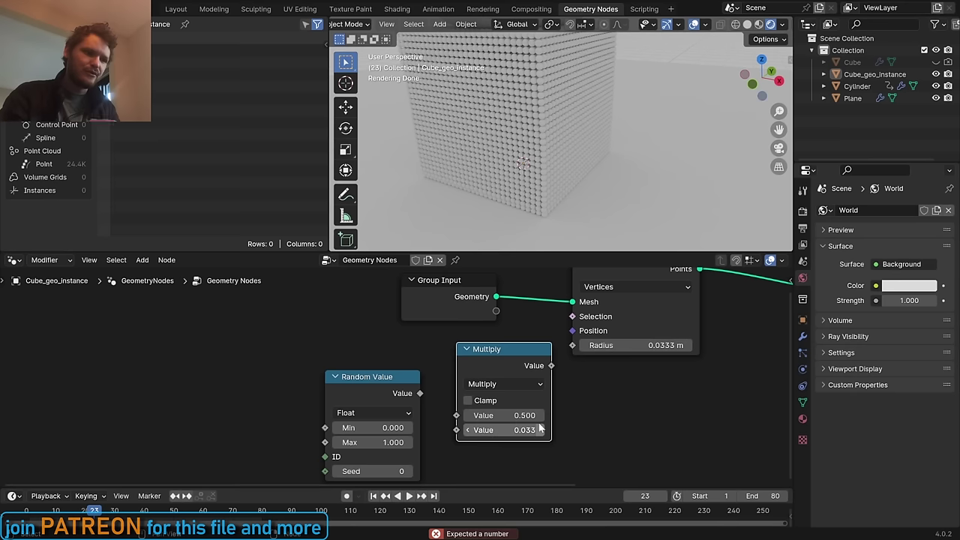
{"action": "left_click_drag", "start_coordinate": [420, 396], "coordinate": [456, 415]}
{"action": "left_click_drag", "start_coordinate": [572, 348], "coordinate": [573, 345]}
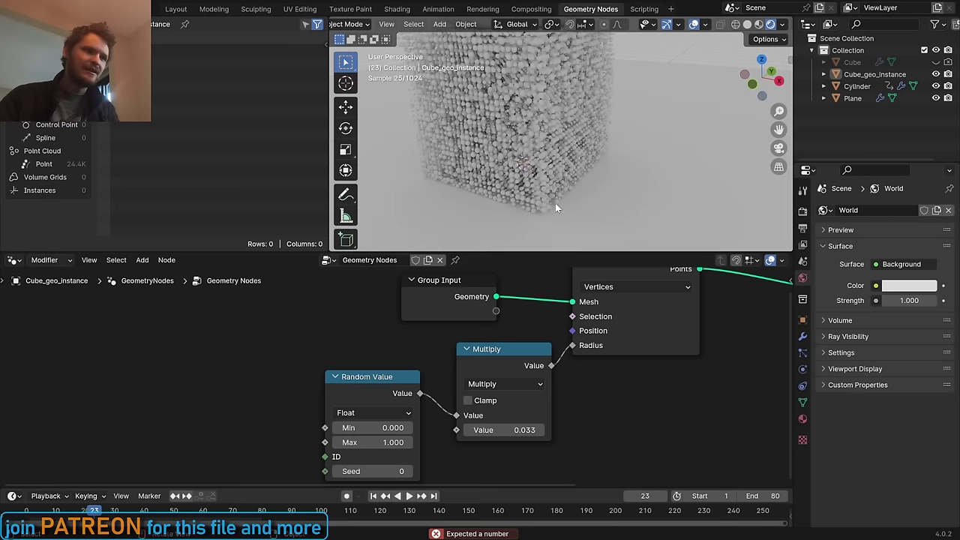
{"action": "middle_click_drag", "start_coordinate": [555, 202], "coordinate": [575, 125]}
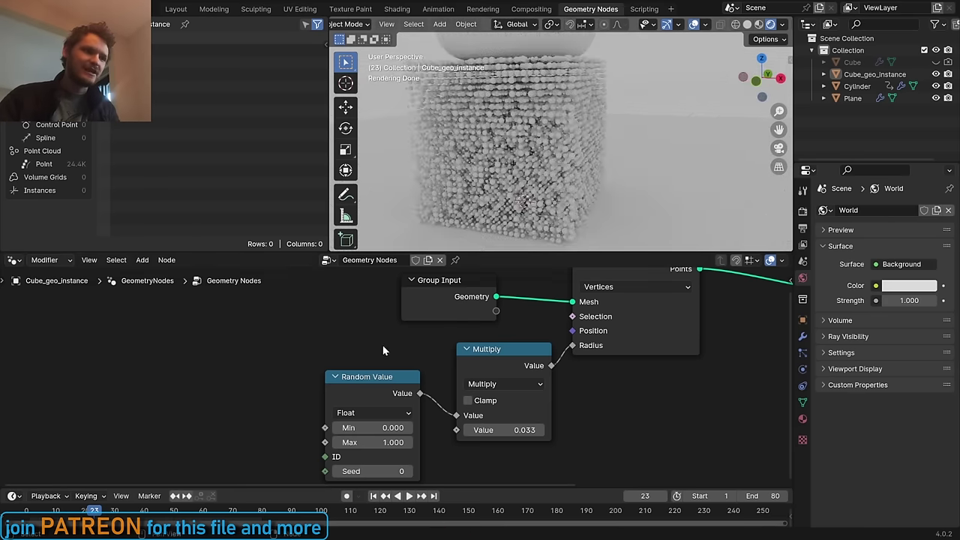
Try 0.6 as the Random Value minimum, set the maximum to 1.1 and change the minimum to 0.8
{"action": "left_click_drag", "start_coordinate": [372, 401], "coordinate": [340, 343]}
{"action": "scroll", "coordinate": [517, 417], "scroll_direction": "up", "scroll_amount": 2}
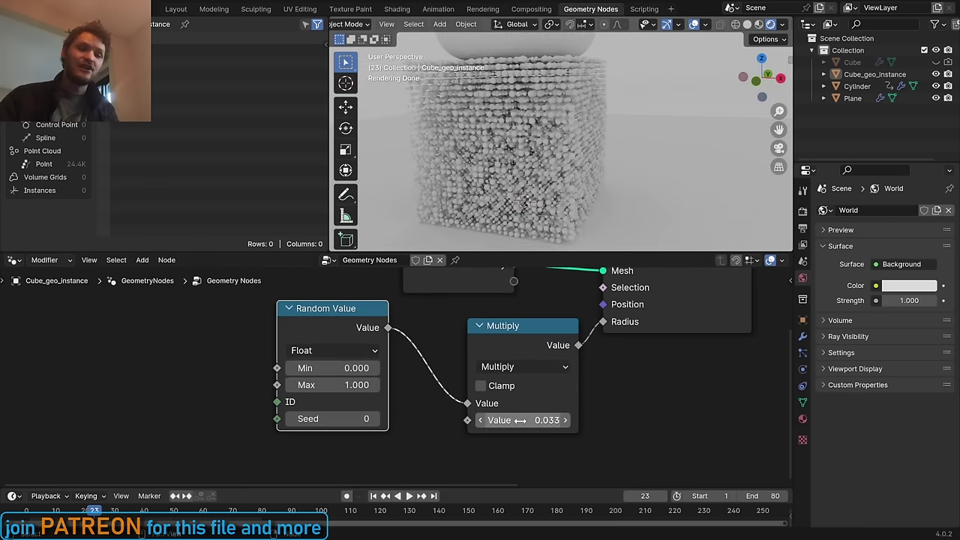
{"action": "left_click", "coordinate": [346, 368]}
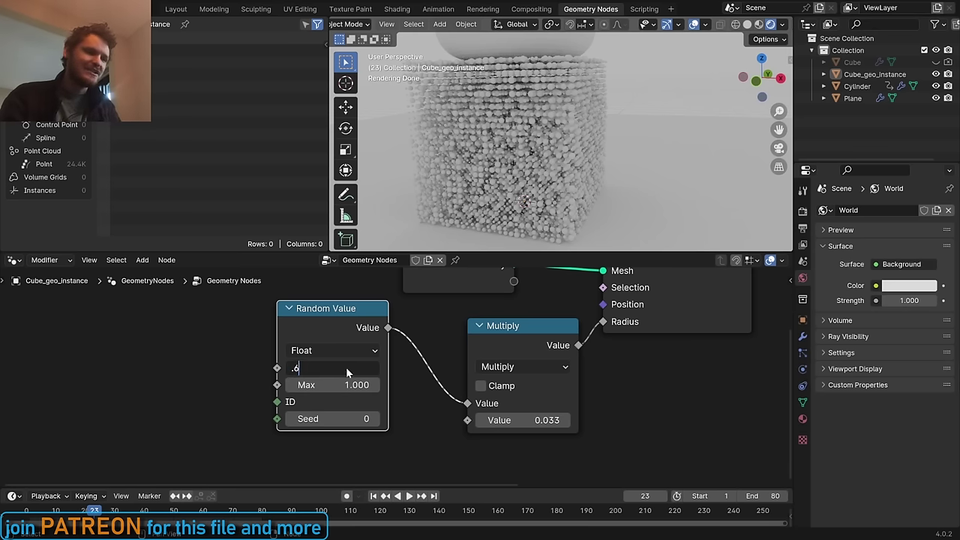
{"action": "key", "text": "Return"}
{"action": "left_click", "coordinate": [347, 385]}
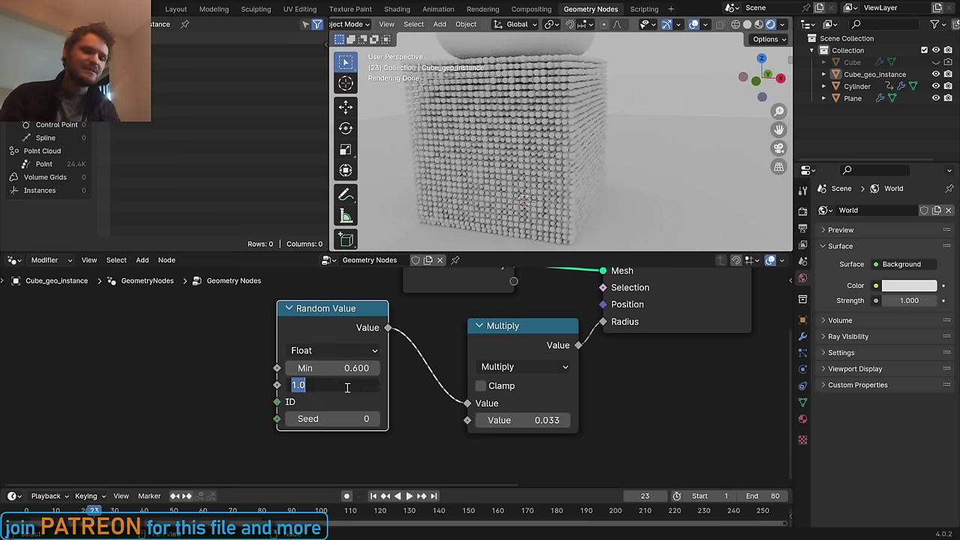
{"action": "type", "text": "1.1"}
{"action": "key", "text": "Return"}
{"action": "left_click", "coordinate": [349, 367]}
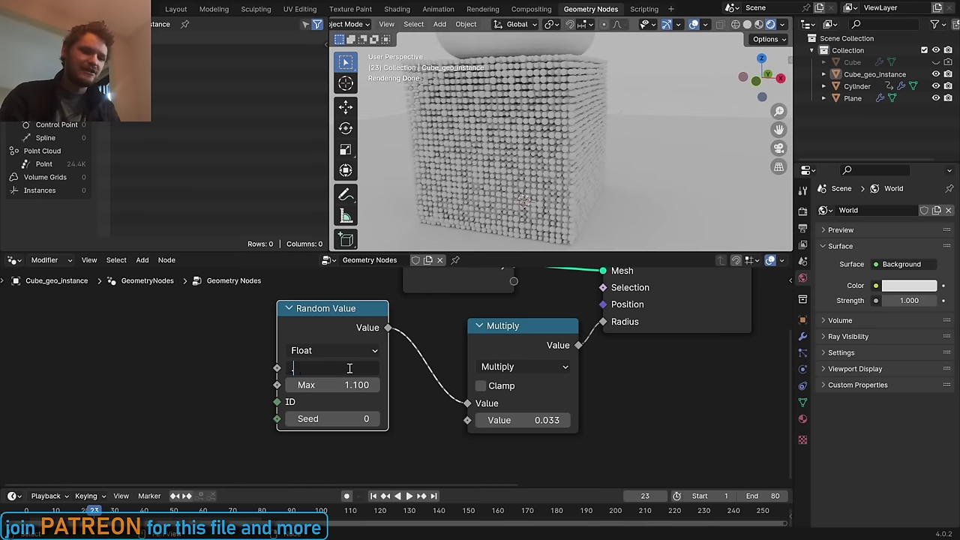
{"action": "type", "text": ".8"}
{"action": "key", "text": "Return"}
Play the animation in the rendered view, stop at frame 50 and compare the points with the random radius disconnected and restored
{"action": "middle_click_drag", "start_coordinate": [650, 270], "coordinate": [585, 319]}
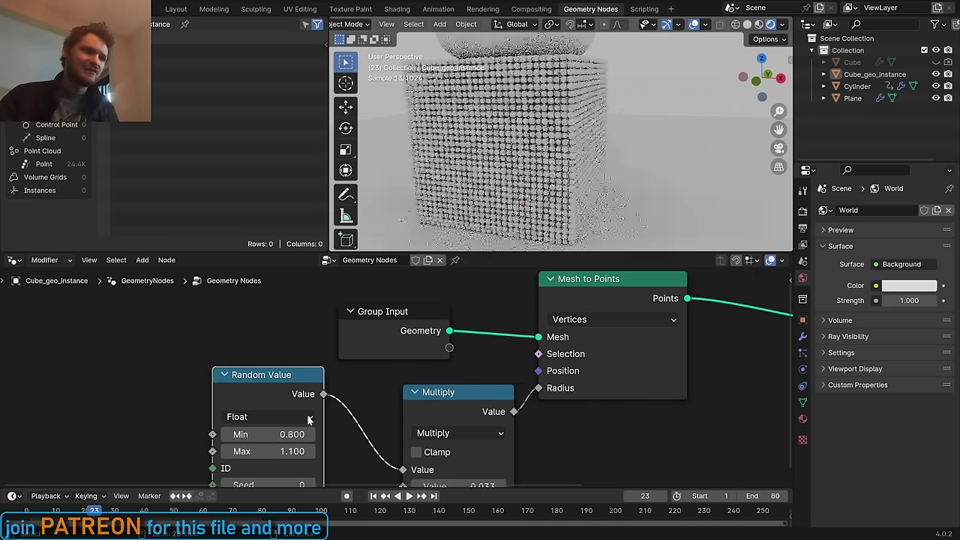
{"action": "key", "text": "space"}
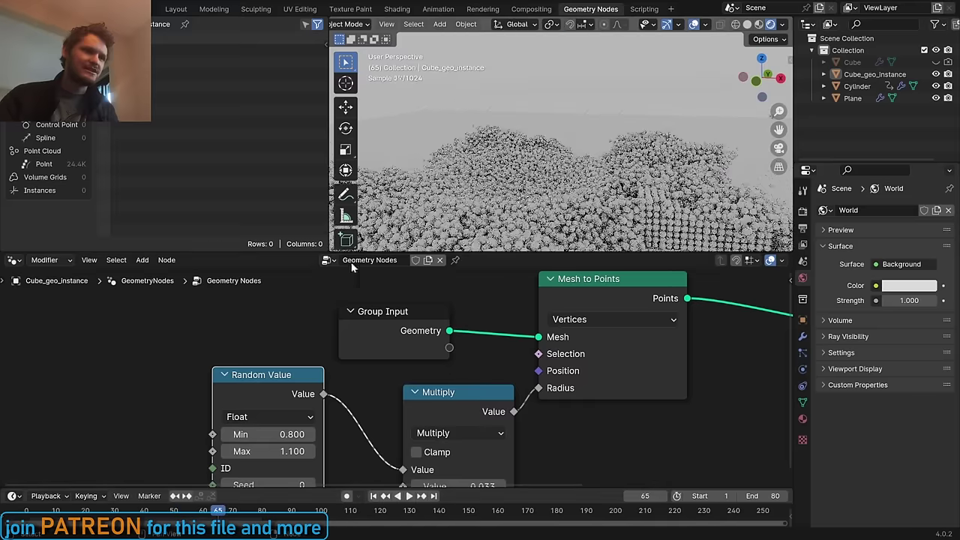
{"action": "mouse_move", "coordinate": [189, 516]}
{"action": "left_mouse_down"}
{"action": "mouse_move", "coordinate": [143, 516]}
{"action": "mouse_move", "coordinate": [174, 516]}
{"action": "left_mouse_up"}
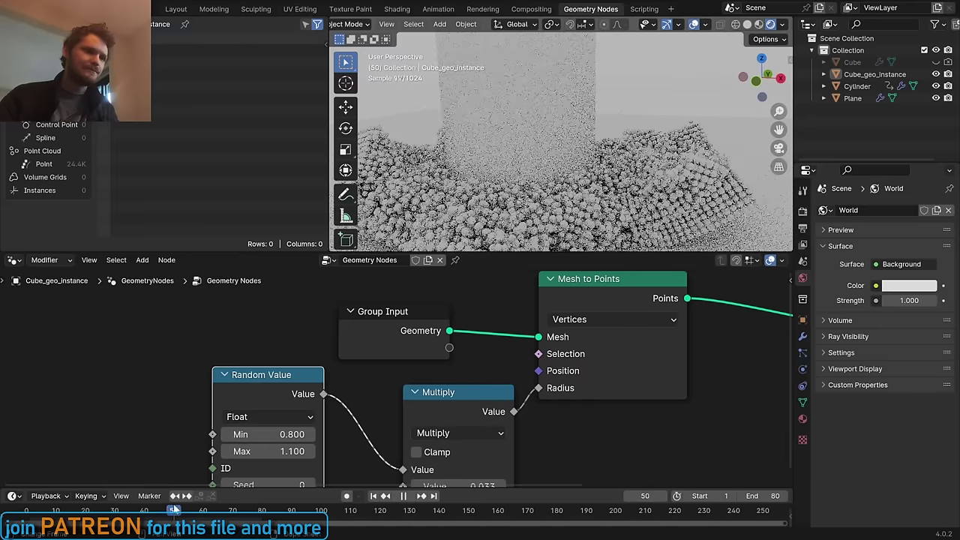
{"action": "key", "text": "space"}
{"action": "right_click_drag", "start_coordinate": [521, 371], "coordinate": [521, 369], "text": "ctrl"}
{"action": "key", "text": "ctrl+z"}
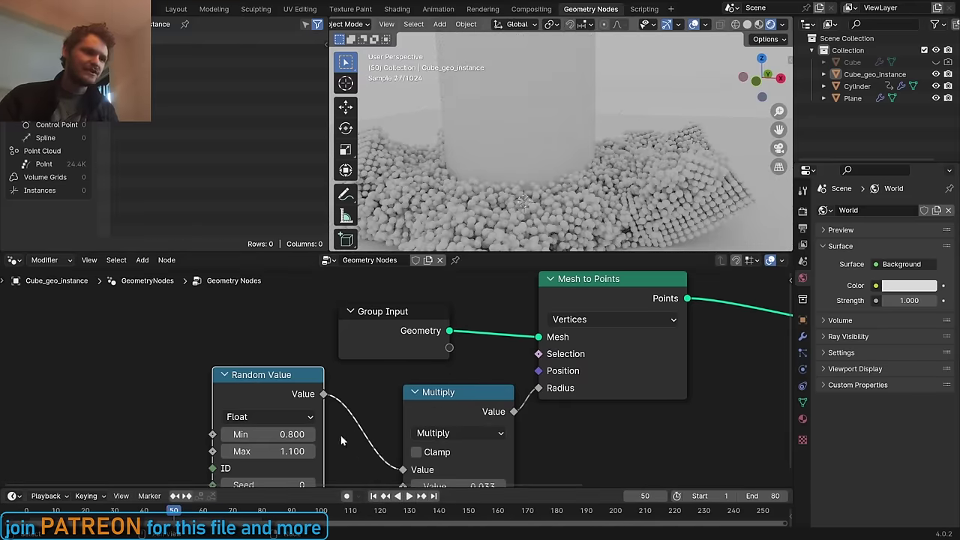
Set the Random Value minimum to 0.6, compare against the disconnected radius, restore the link and save the file
{"action": "middle_click_drag", "start_coordinate": [294, 439], "coordinate": [322, 416]}
{"action": "double_click", "coordinate": [321, 411]}
{"action": "type", "text": ".6"}
{"action": "key", "text": "Return"}
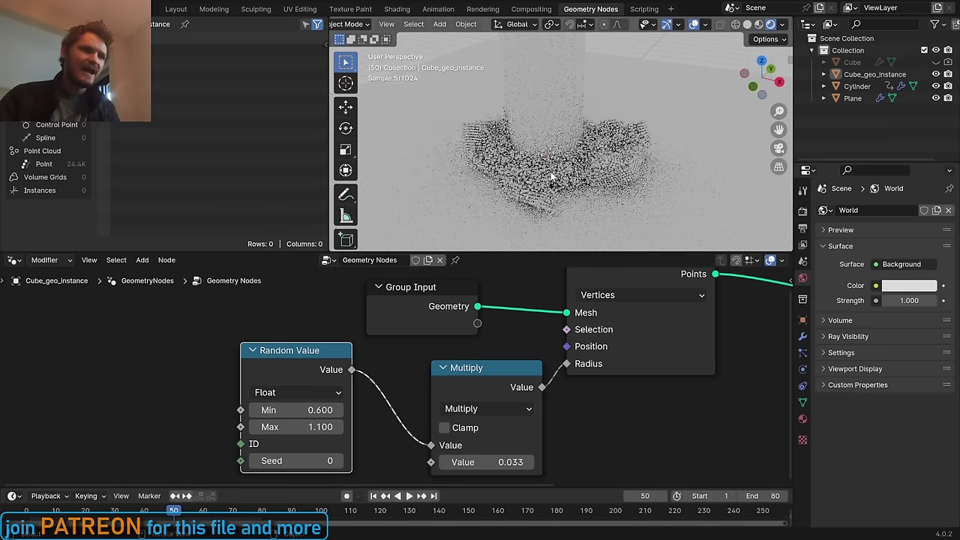
{"action": "right_click_drag", "start_coordinate": [558, 384], "coordinate": [559, 372], "text": "ctrl"}
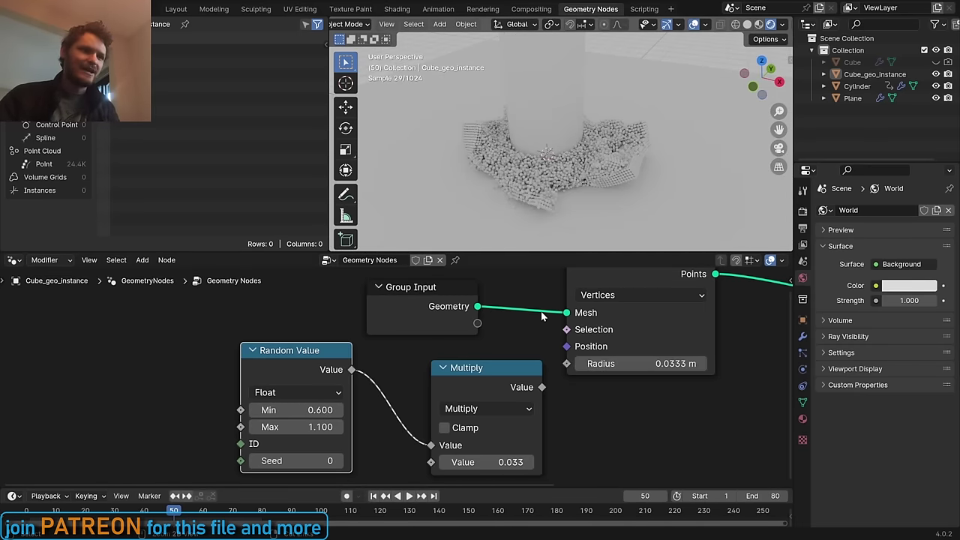
{"action": "key", "text": "ctrl+z"}
{"action": "key", "text": "ctrl+s"}
Try a Set Position node after Mesh to Points with a Z offset, remove it keeping the link and save the file
{"action": "middle_click_drag", "start_coordinate": [750, 315], "coordinate": [487, 350]}
{"action": "key", "text": "shift+a"}
{"action": "left_click", "coordinate": [562, 305]}
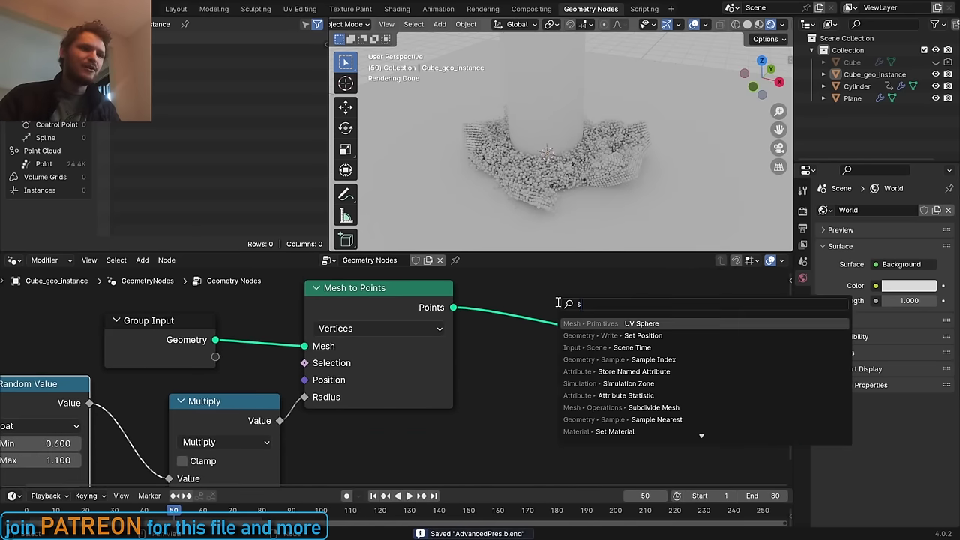
{"action": "type", "text": "set pos"}
{"action": "key", "text": "Return"}
{"action": "left_click", "coordinate": [549, 291]}
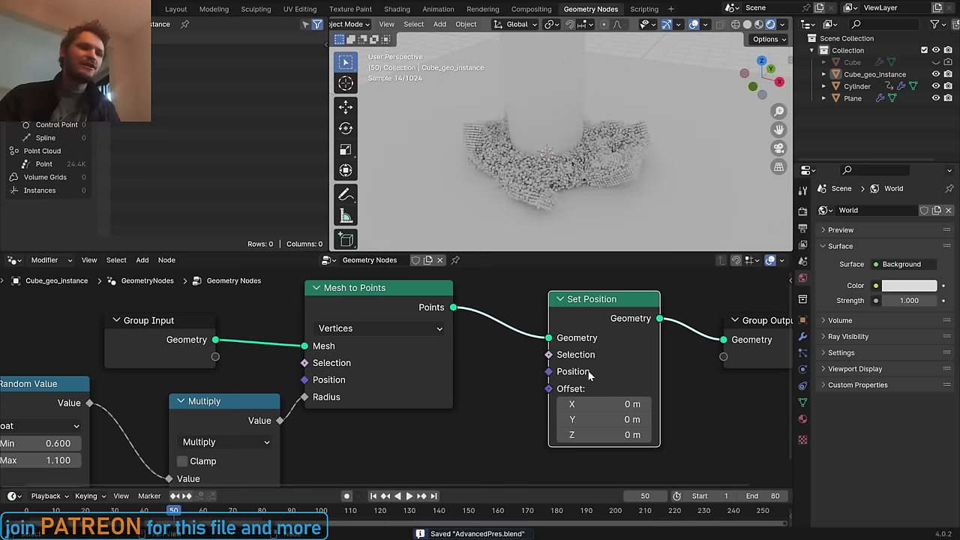
{"action": "mouse_move", "coordinate": [604, 435]}
{"action": "left_mouse_down"}
{"action": "mouse_move", "coordinate": [675, 435]}
{"action": "mouse_move", "coordinate": [570, 435]}
{"action": "mouse_move", "coordinate": [615, 435]}
{"action": "left_mouse_up"}
{"action": "key", "text": "ctrl+x"}
{"action": "key", "text": "ctrl+s"}
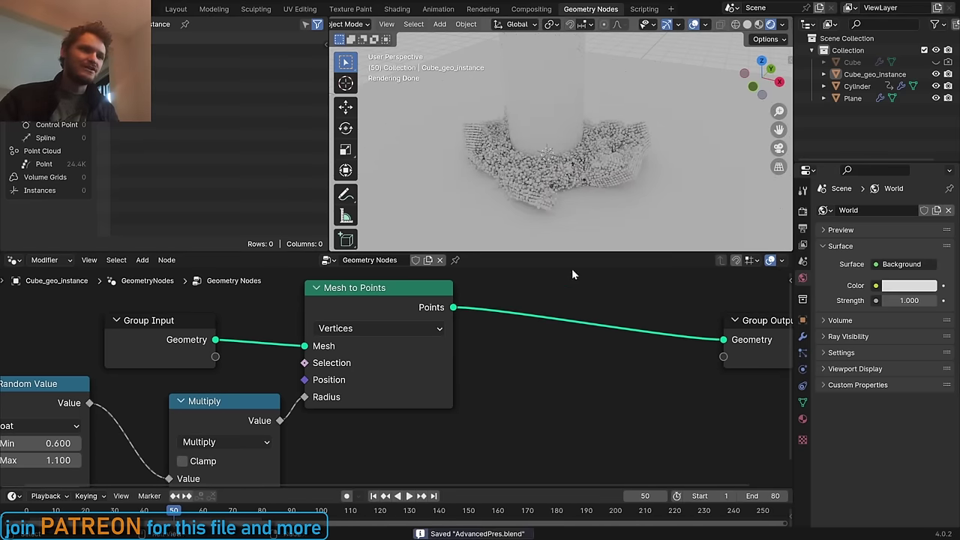
Try inserting a Set Shade Smooth node between Mesh to Points and Group Output, and undo it
{"action": "mouse_move", "coordinate": [547, 196]}
{"action": "middle_mouse_down"}
{"action": "mouse_move", "coordinate": [517, 180]}
{"action": "mouse_move", "coordinate": [541, 182]}
{"action": "mouse_move", "coordinate": [544, 193]}
{"action": "middle_mouse_up"}
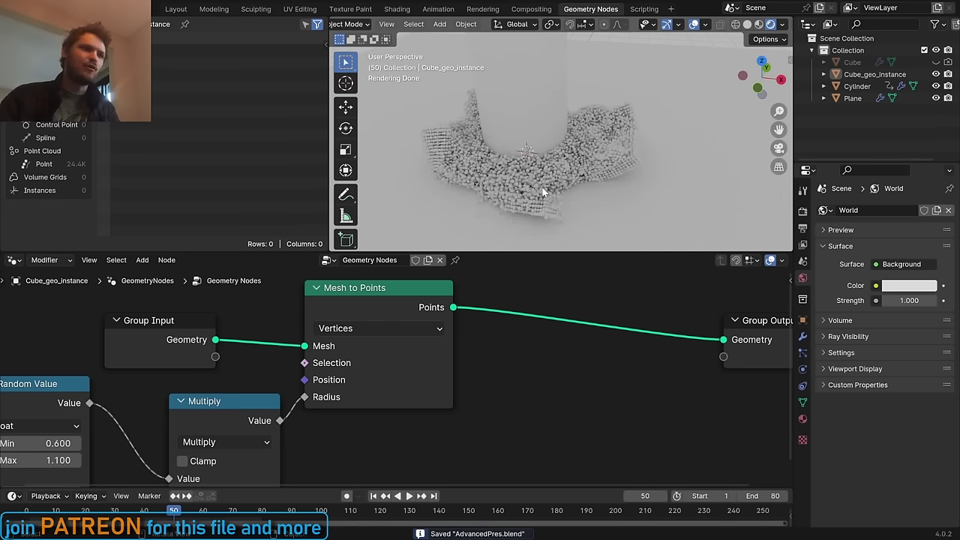
{"action": "middle_click_drag", "start_coordinate": [557, 339], "coordinate": [479, 329]}
{"action": "key", "text": "shift+a"}
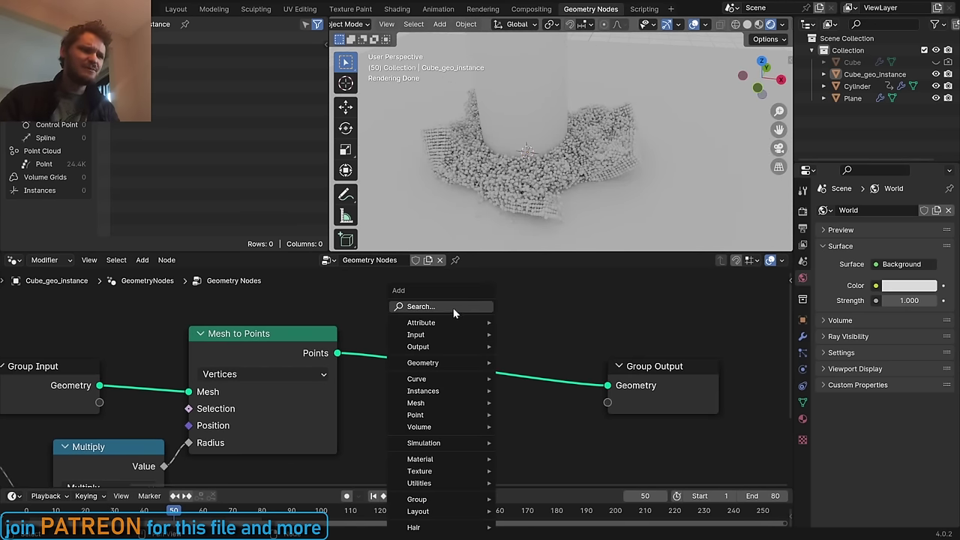
{"action": "type", "text": "set shad"}
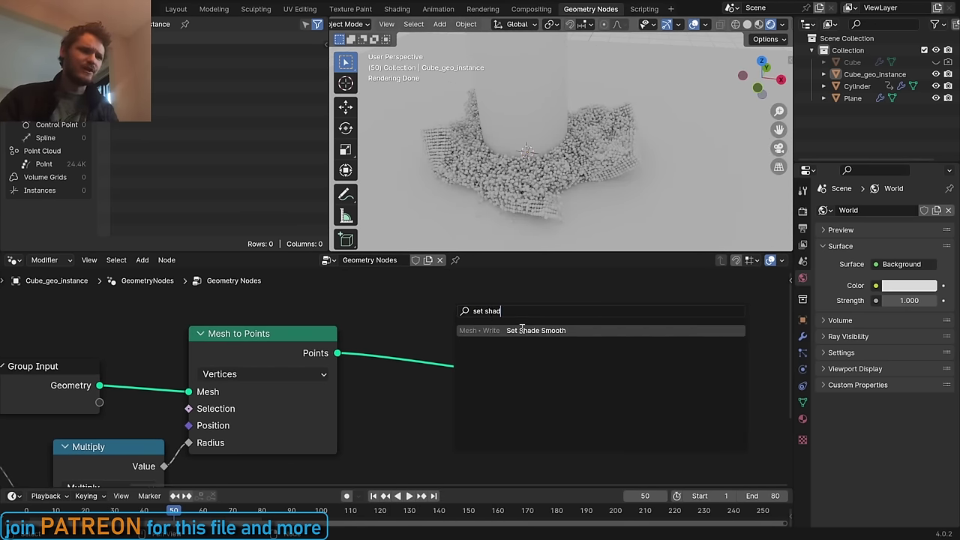
{"action": "key", "text": "Return"}
{"action": "left_click", "coordinate": [465, 338]}
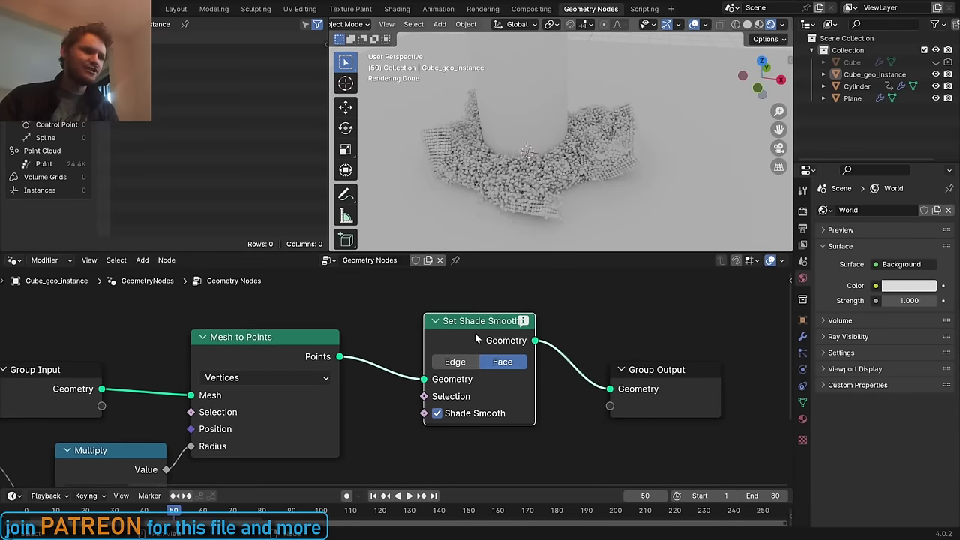
{"action": "key", "text": "ctrl+z"}
Insert a Set Material node before the Group Output, assign the existing material "Material" to it and save the file
{"action": "key", "text": "shift+a"}
{"action": "type", "text": "set m"}
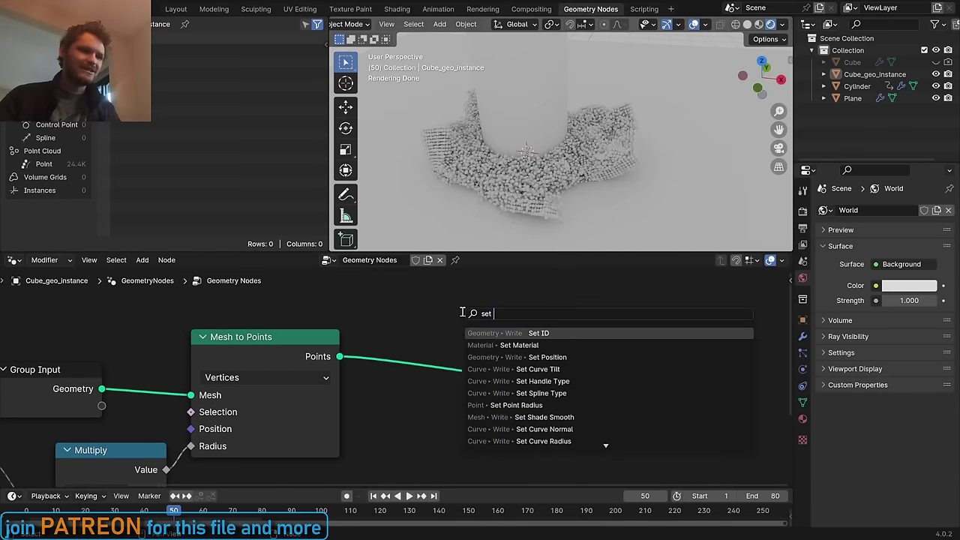
{"action": "left_click", "coordinate": [520, 335]}
{"action": "left_click", "coordinate": [520, 335]}
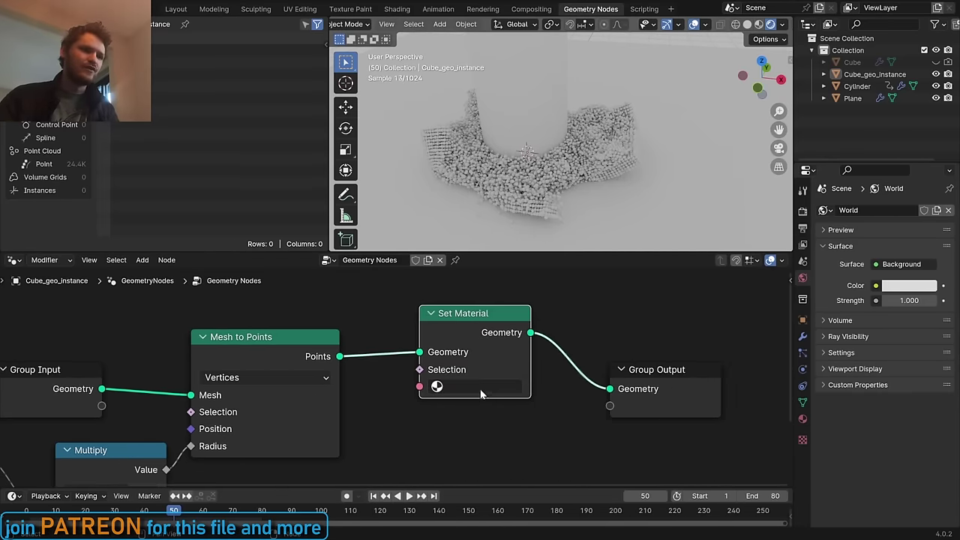
{"action": "left_click", "coordinate": [480, 386]}
{"action": "key", "text": "ctrl+s"}
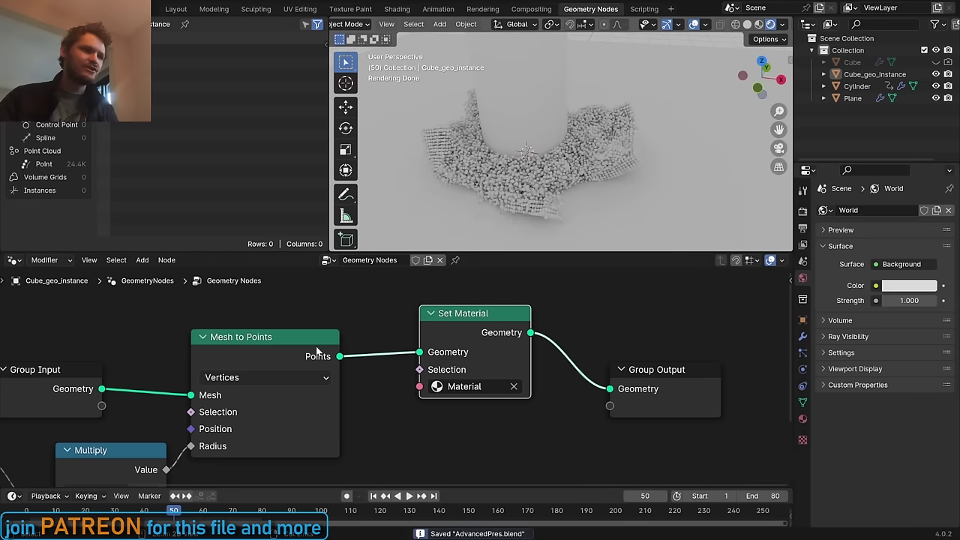
{"action": "mouse_move", "coordinate": [318, 349]}
{"action": "left_mouse_down"}
{"action": "mouse_move", "coordinate": [318, 320]}
{"action": "mouse_move", "coordinate": [315, 337]}
{"action": "left_mouse_up"}
{"action": "left_click_drag", "start_coordinate": [484, 324], "coordinate": [480, 324]}
In the Shading workspace with rendered shading, select the particle object and assign it the material "Material"
{"action": "left_click", "coordinate": [396, 9]}
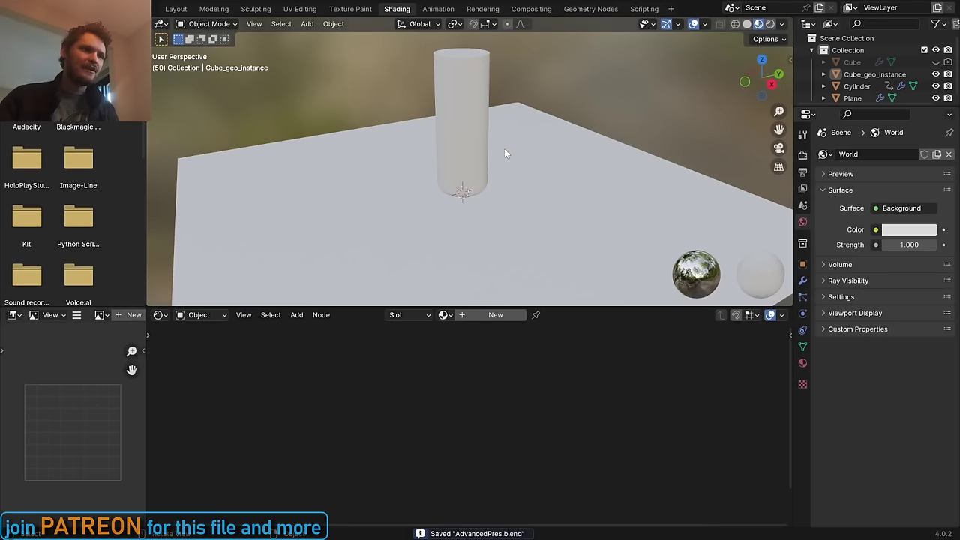
{"action": "left_click", "coordinate": [770, 23]}
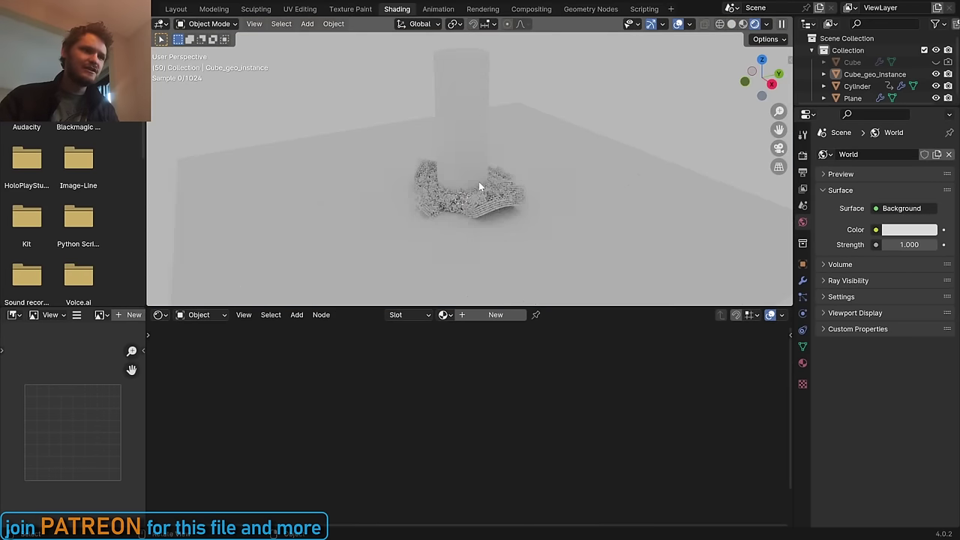
{"action": "left_click", "coordinate": [509, 207]}
{"action": "left_click", "coordinate": [446, 314]}
{"action": "left_click", "coordinate": [465, 332]}
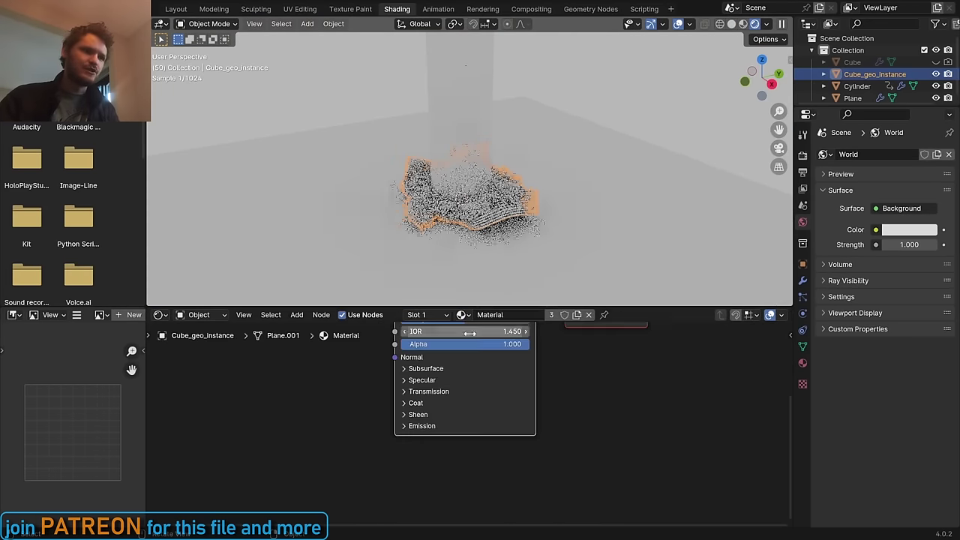
Change the Principled BSDF base colour of the particle material to a saturated red
{"action": "scroll", "coordinate": [473, 303], "scroll_direction": "up", "scroll_amount": 5}
{"action": "left_click", "coordinate": [515, 387]}
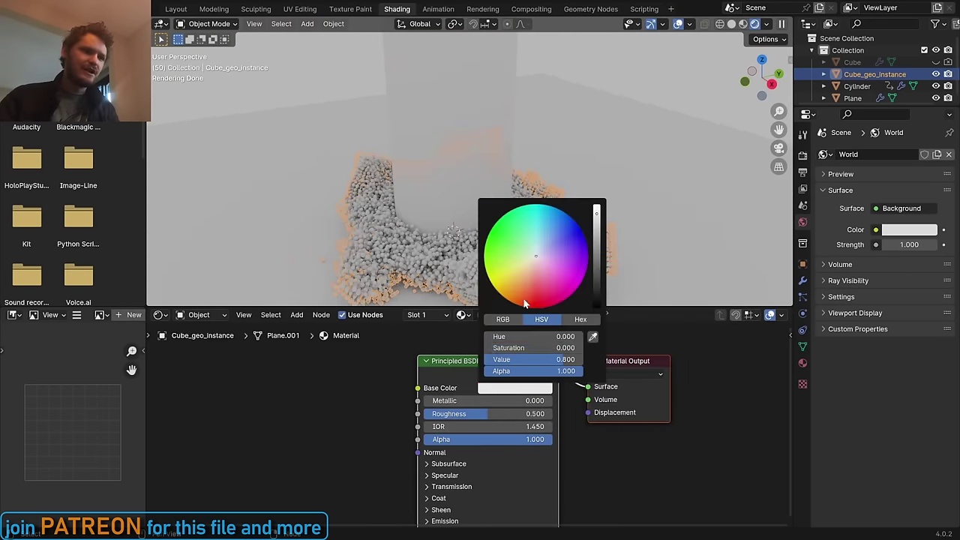
{"action": "left_click", "coordinate": [525, 306]}
{"action": "mouse_move", "coordinate": [525, 306]}
{"action": "left_mouse_down"}
{"action": "mouse_move", "coordinate": [490, 229]}
{"action": "mouse_move", "coordinate": [577, 289]}
{"action": "mouse_move", "coordinate": [537, 307]}
{"action": "left_mouse_up"}
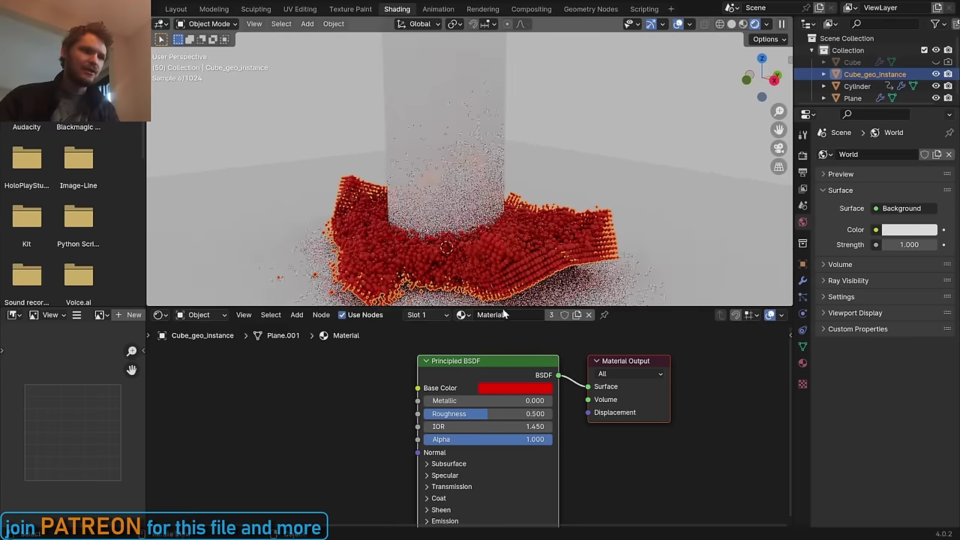
Raise the particle material's roughness to 0.846 and change its base colour to a slightly darkened pale blue
{"action": "left_click_drag", "start_coordinate": [479, 415], "coordinate": [520, 415]}
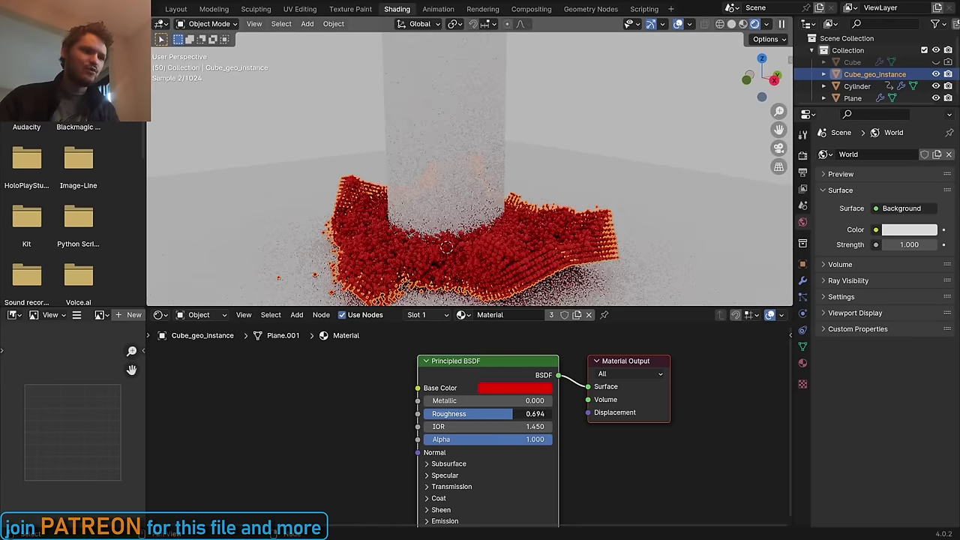
{"action": "left_click", "coordinate": [530, 389]}
{"action": "left_click_drag", "start_coordinate": [539, 274], "coordinate": [568, 250]}
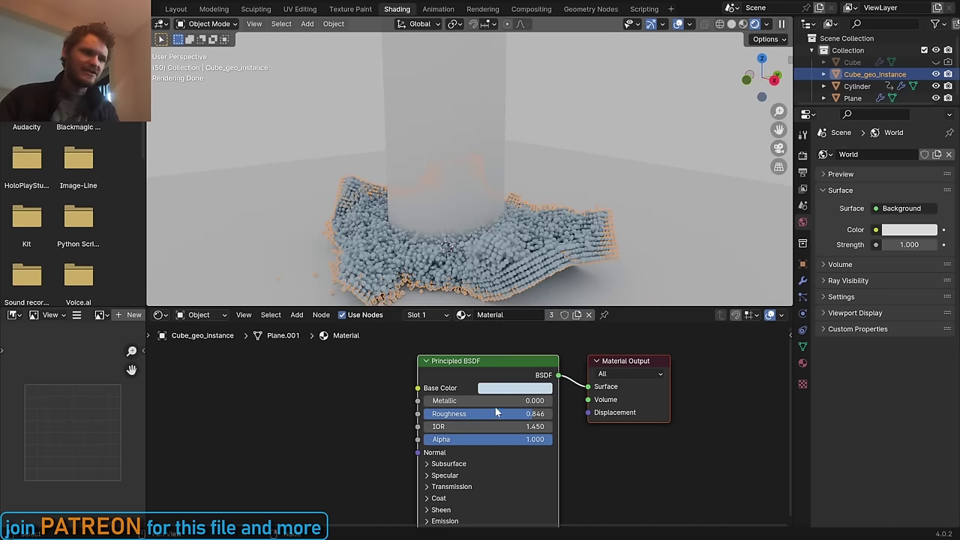
{"action": "left_click", "coordinate": [510, 388]}
{"action": "left_click_drag", "start_coordinate": [596, 289], "coordinate": [596, 226]}
{"action": "scroll", "coordinate": [314, 138], "scroll_direction": "down", "scroll_amount": 2}
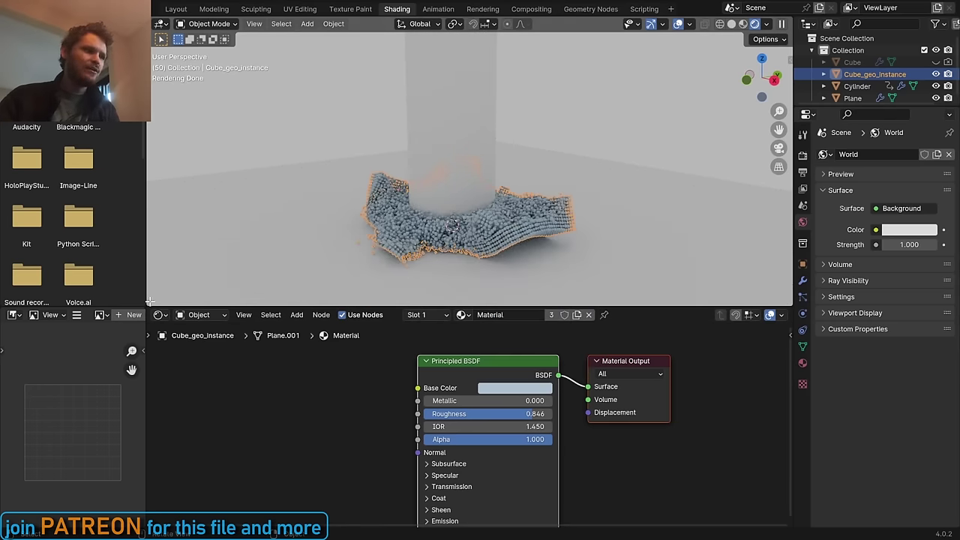
Split the 3D viewport and turn the new area beneath it into a timeline
{"action": "left_click_drag", "start_coordinate": [150, 301], "coordinate": [155, 248]}
{"action": "left_click", "coordinate": [159, 254]}
{"action": "left_click", "coordinate": [309, 303]}
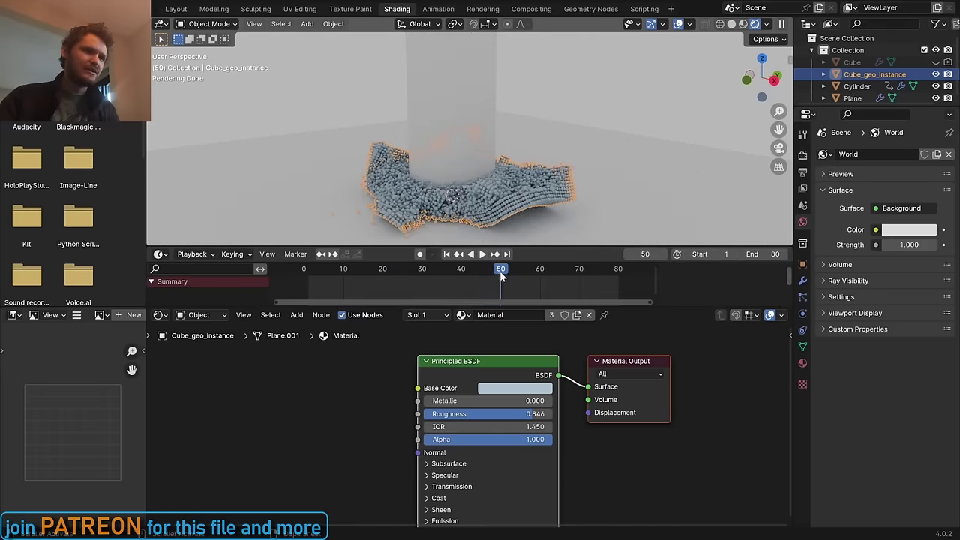
Play and scrub the simulation in rendered view, stop at frame 21 and save the file
{"action": "key", "text": "shift+Left"}
{"action": "key", "text": "space"}
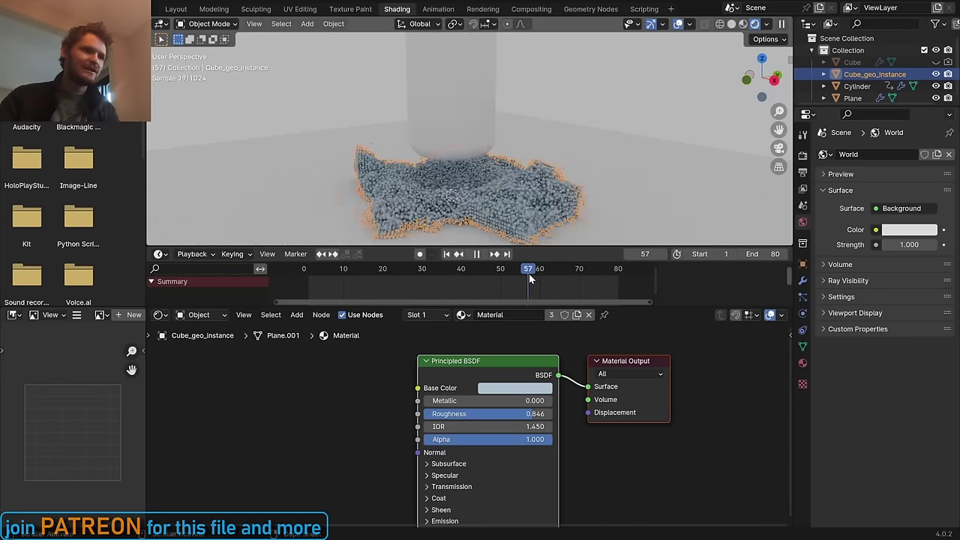
{"action": "mouse_move", "coordinate": [529, 279]}
{"action": "left_mouse_down"}
{"action": "mouse_move", "coordinate": [420, 267]}
{"action": "mouse_move", "coordinate": [449, 257]}
{"action": "mouse_move", "coordinate": [529, 263]}
{"action": "mouse_move", "coordinate": [402, 262]}
{"action": "mouse_move", "coordinate": [519, 275]}
{"action": "left_mouse_up"}
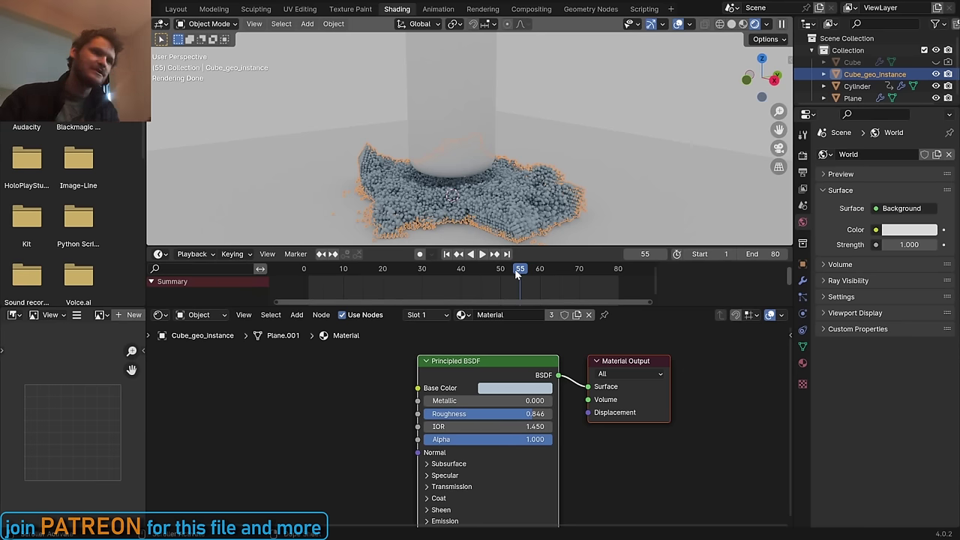
{"action": "left_click", "coordinate": [483, 271]}
{"action": "key", "text": "space"}
{"action": "left_click_drag", "start_coordinate": [484, 274], "coordinate": [387, 276]}
{"action": "key", "text": "ctrl+s"}
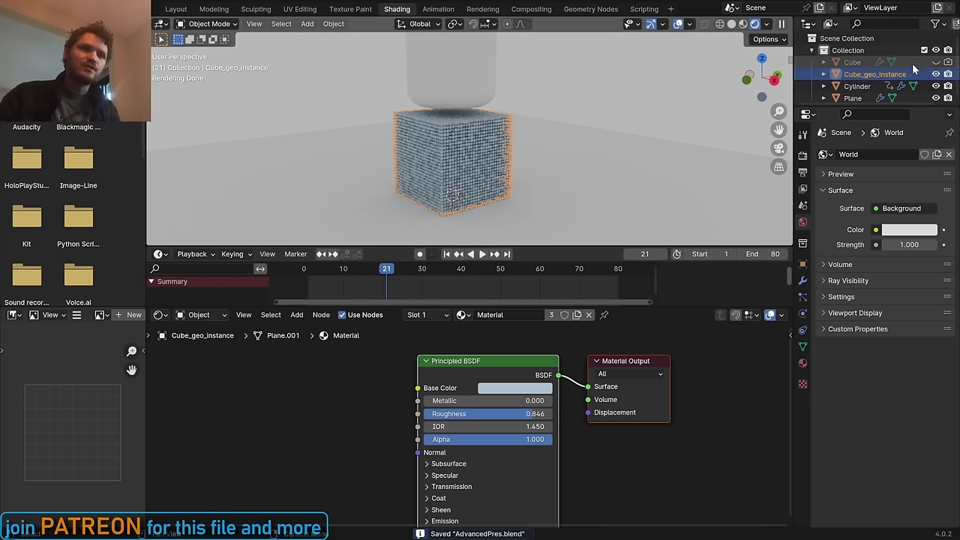
Hide Cube_geo_instance, show the original Cube and switch the viewport to solid shading
{"action": "left_click", "coordinate": [935, 74]}
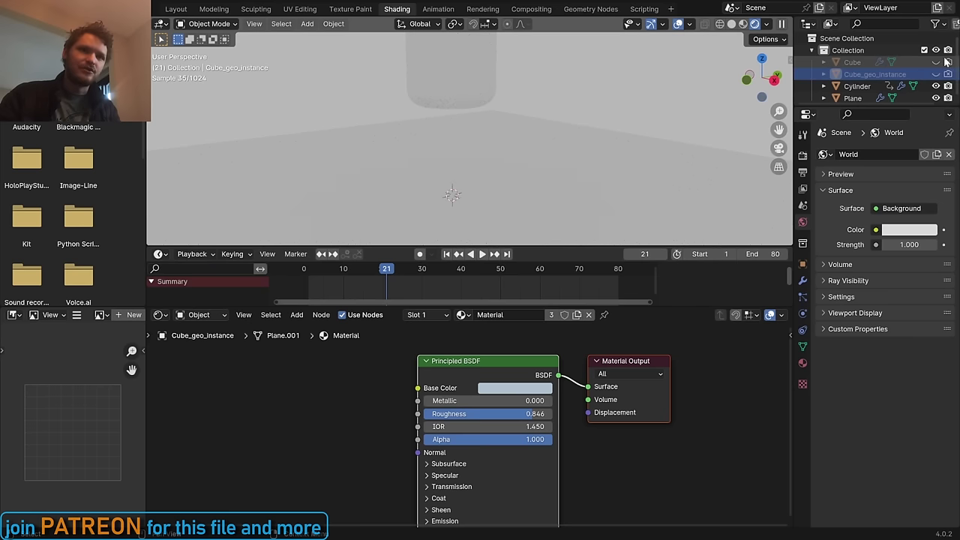
{"action": "left_click", "coordinate": [935, 63]}
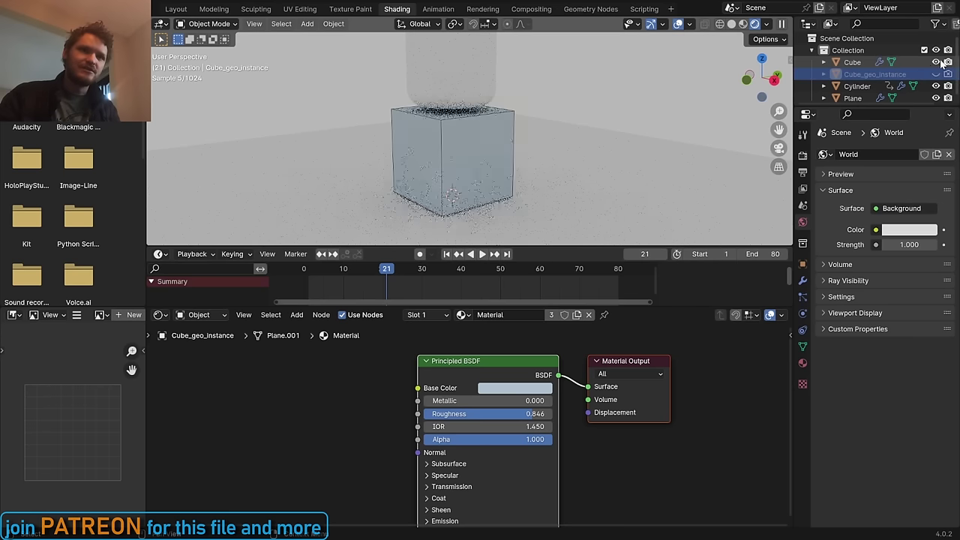
{"action": "left_click", "coordinate": [733, 25]}
Play and scrub the original cube's particle simulation, stop at frame 46 and save the file
{"action": "key", "text": "space"}
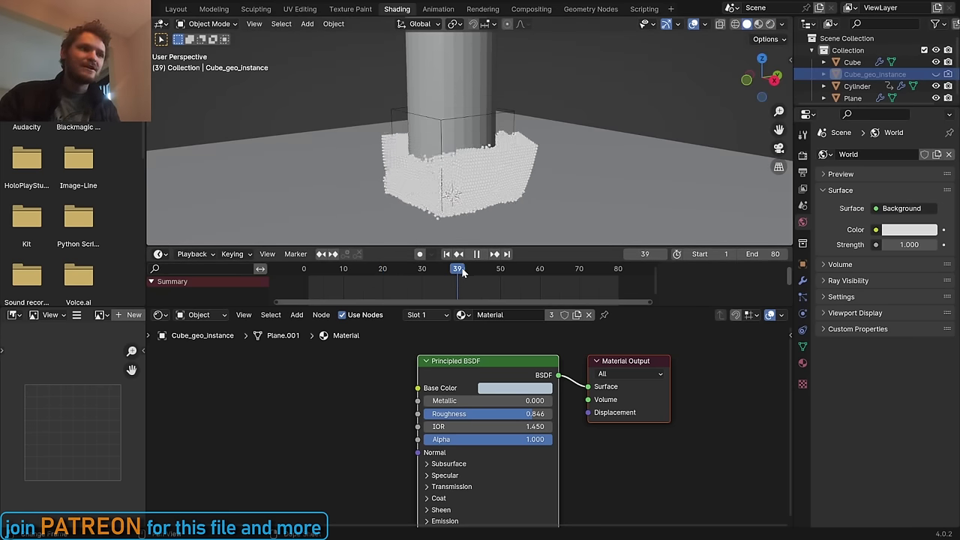
{"action": "left_click", "coordinate": [355, 268]}
{"action": "left_click_drag", "start_coordinate": [355, 268], "coordinate": [486, 263]}
{"action": "key", "text": "ctrl+s"}
Add a UV sphere with 8 segments and 6 rings
{"action": "scroll", "coordinate": [411, 122], "scroll_direction": "down", "scroll_amount": 2}
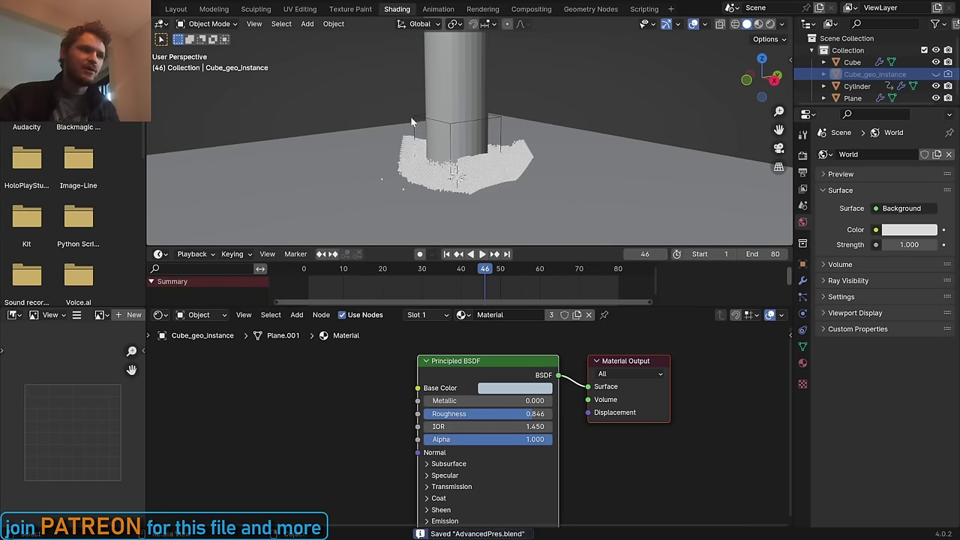
{"action": "key", "text": "shift+a"}
{"action": "mouse_move", "coordinate": [321, 107]}
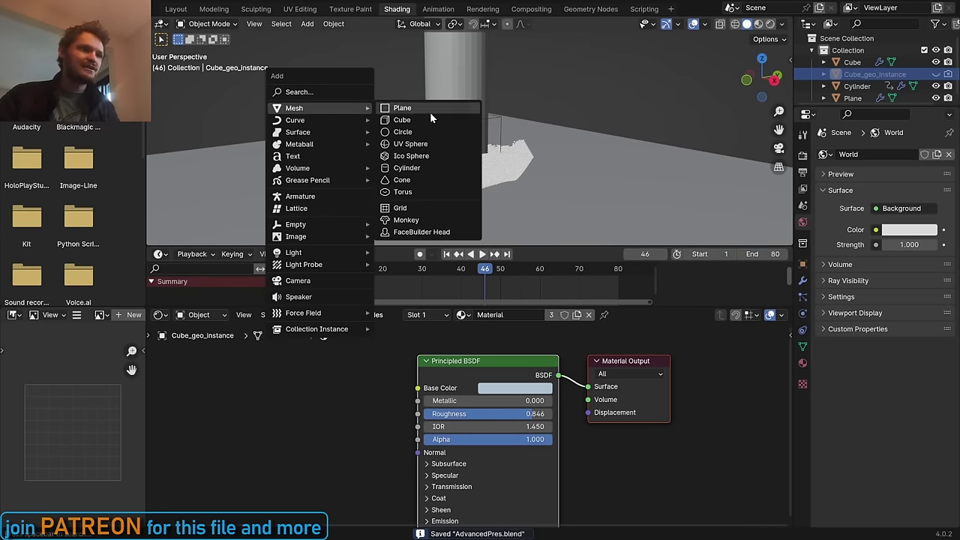
{"action": "left_click", "coordinate": [422, 144]}
{"action": "left_click", "coordinate": [182, 235]}
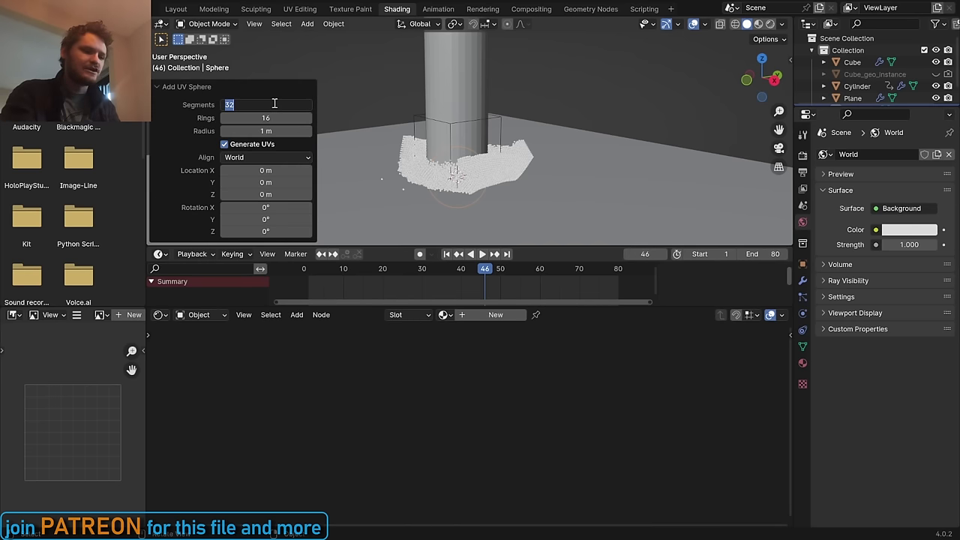
{"action": "type", "text": "8"}
{"action": "key", "text": "Tab"}
{"action": "type", "text": "6\\"}
{"action": "key", "text": "Return"}
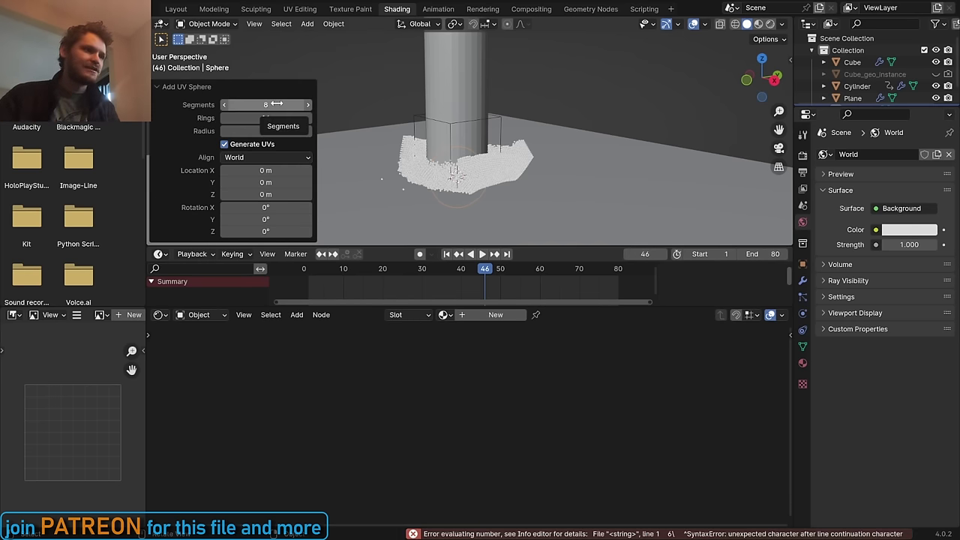
{"action": "left_click", "coordinate": [271, 117]}
{"action": "type", "text": "6"}
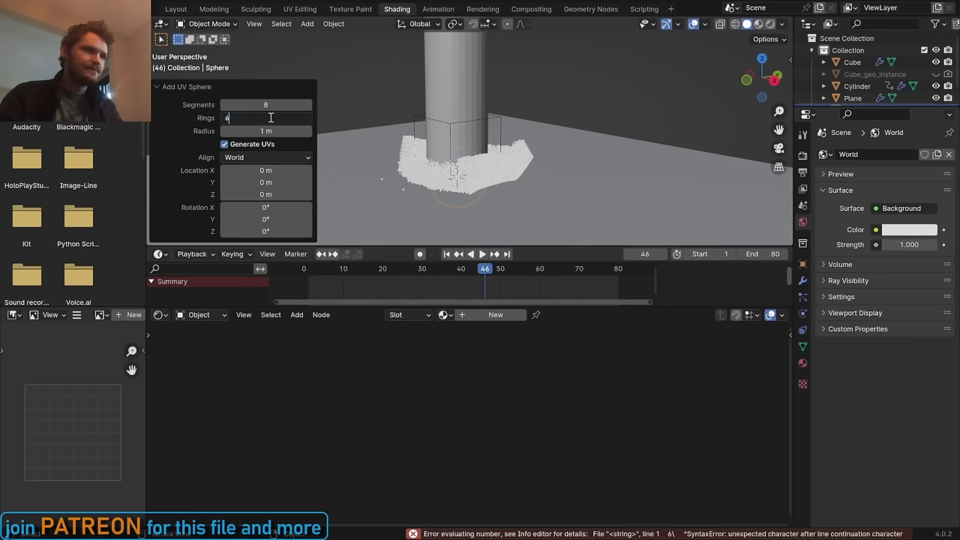
{"action": "key", "text": "Return"}
Move the new sphere up and away from the cylinder, and shade it smooth
{"action": "scroll", "coordinate": [578, 150], "scroll_direction": "down", "scroll_amount": 3}
{"action": "key", "text": "g"}
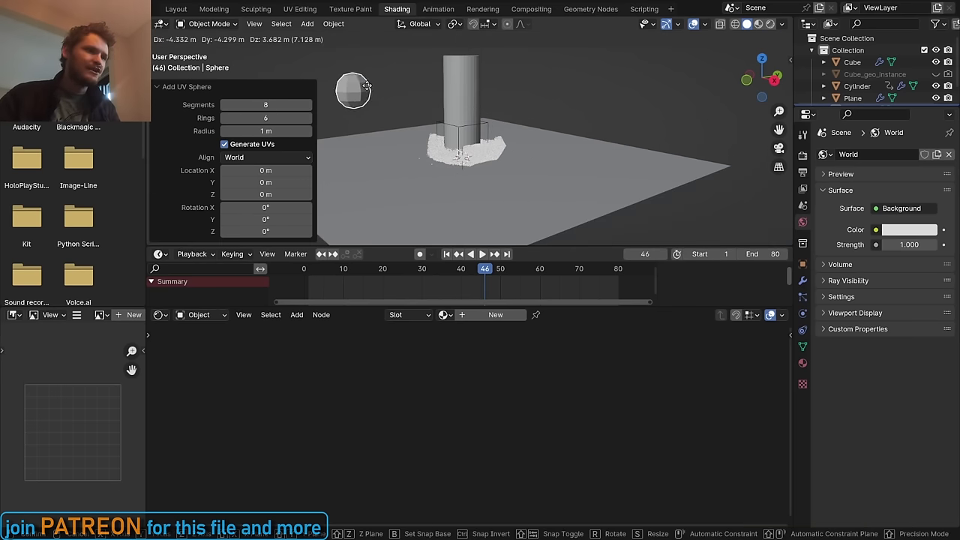
{"action": "left_click", "coordinate": [366, 87]}
{"action": "right_click", "coordinate": [349, 86]}
{"action": "left_click", "coordinate": [349, 85]}
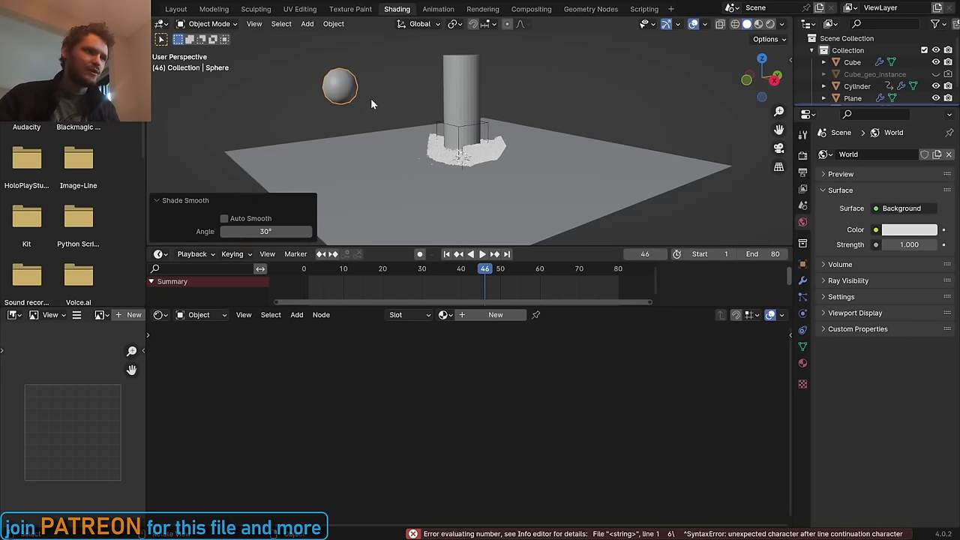
Set the Cube's particle system to render as Object, with Sphere as the instance object
{"action": "scroll", "coordinate": [371, 98], "scroll_direction": "up", "scroll_amount": 3}
{"action": "left_click", "coordinate": [458, 172]}
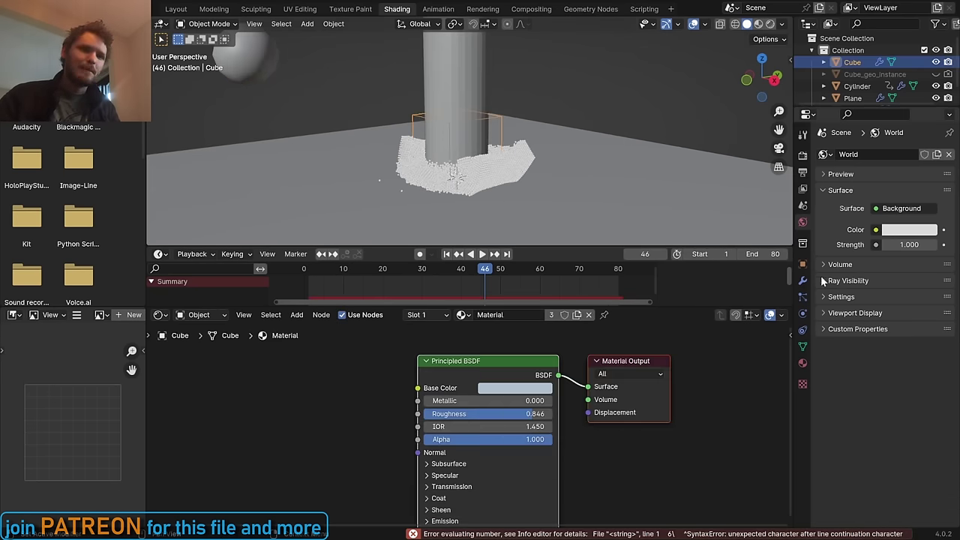
{"action": "left_click", "coordinate": [803, 296]}
{"action": "left_click", "coordinate": [889, 405]}
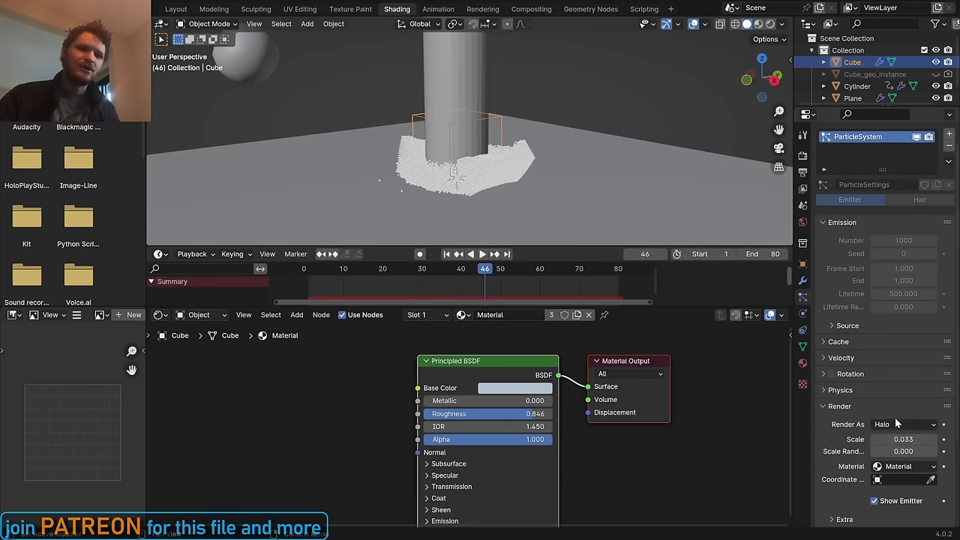
{"action": "left_click", "coordinate": [900, 425]}
{"action": "left_click", "coordinate": [887, 490]}
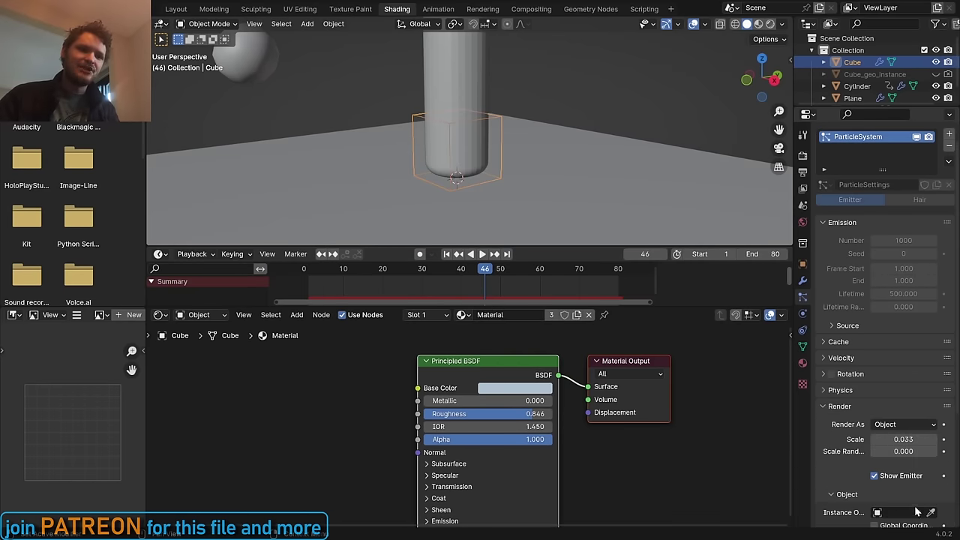
{"action": "left_click", "coordinate": [916, 512]}
{"action": "left_click", "coordinate": [846, 432]}
Inspect the instanced spheres in rendered shading with overlays hidden, and select the source sphere
{"action": "scroll", "coordinate": [518, 139], "scroll_direction": "up", "scroll_amount": 5}
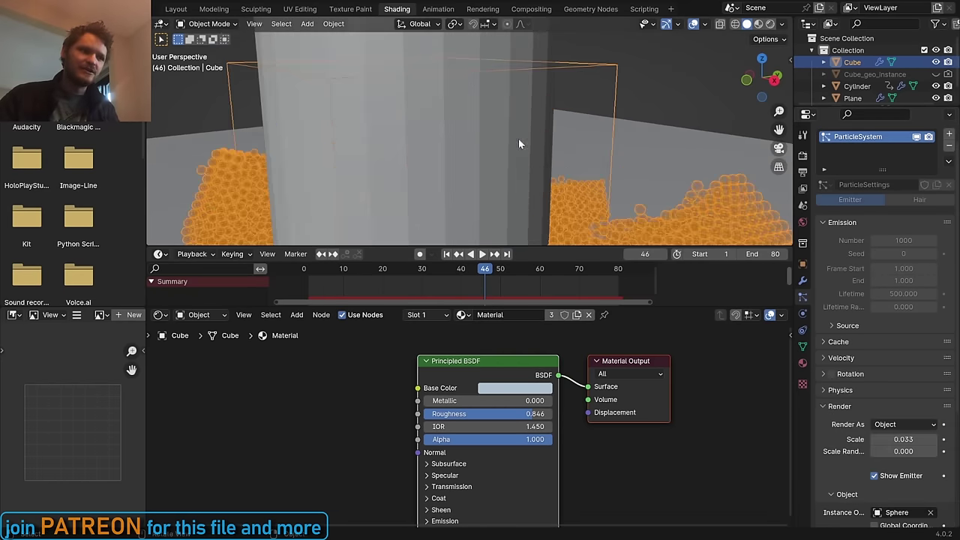
{"action": "middle_click_drag", "start_coordinate": [519, 139], "coordinate": [570, 127]}
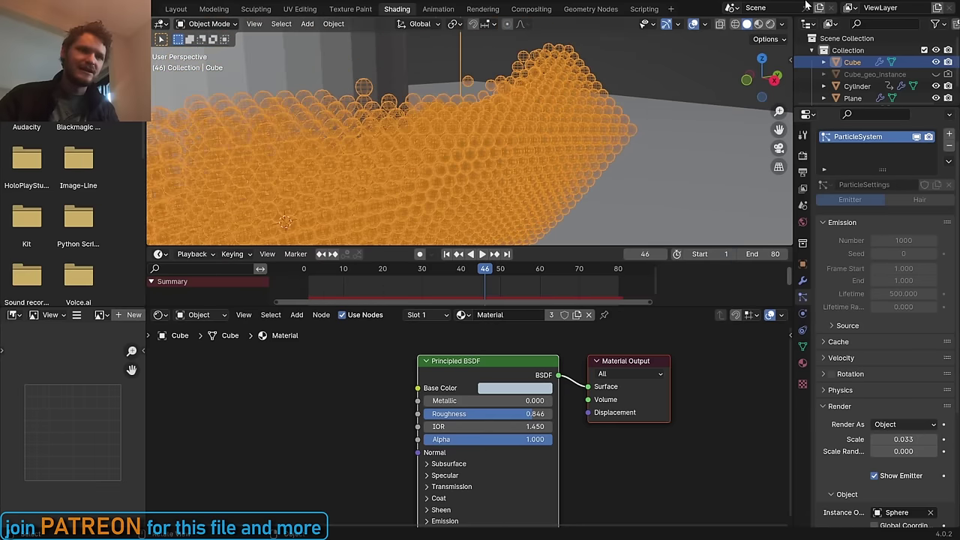
{"action": "left_click", "coordinate": [771, 24]}
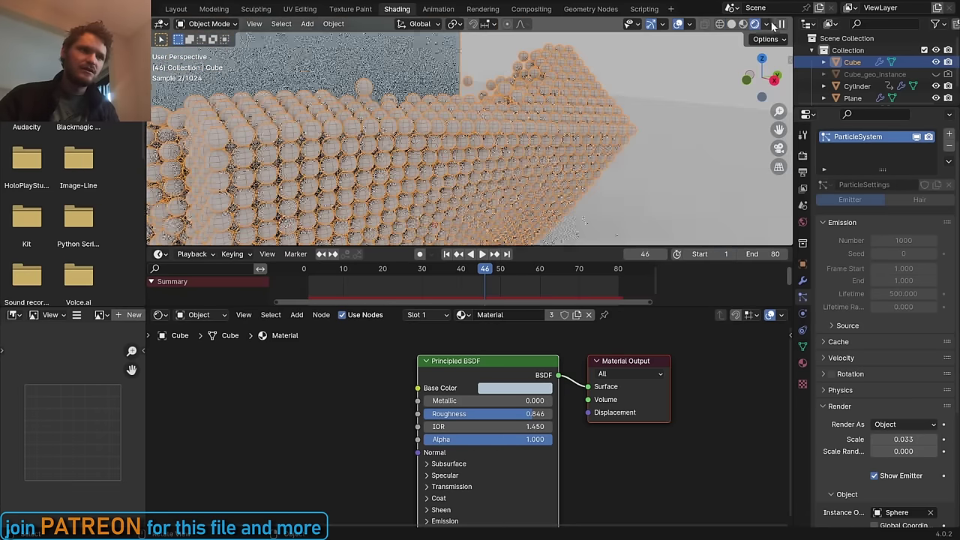
{"action": "left_click", "coordinate": [706, 66]}
{"action": "left_click", "coordinate": [679, 24]}
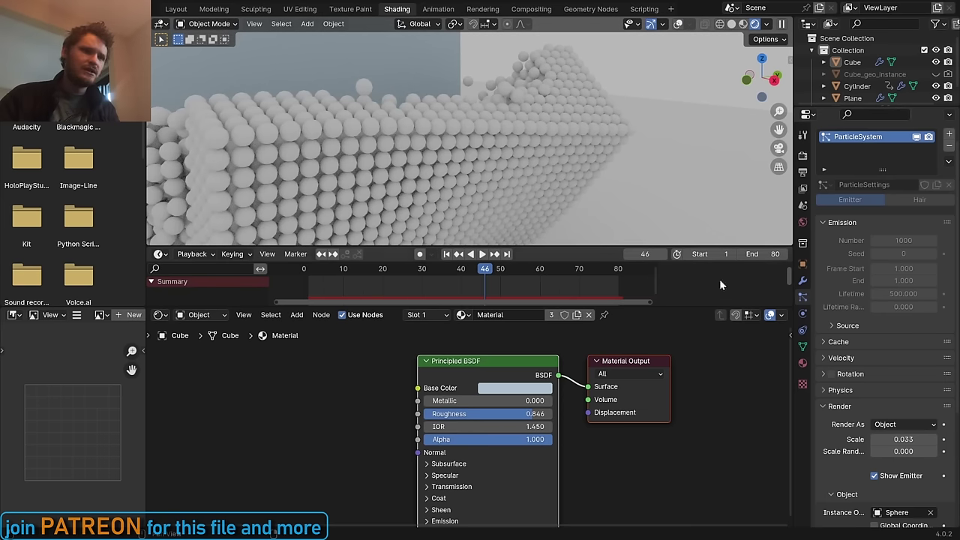
{"action": "scroll", "coordinate": [398, 113], "scroll_direction": "down", "scroll_amount": 10}
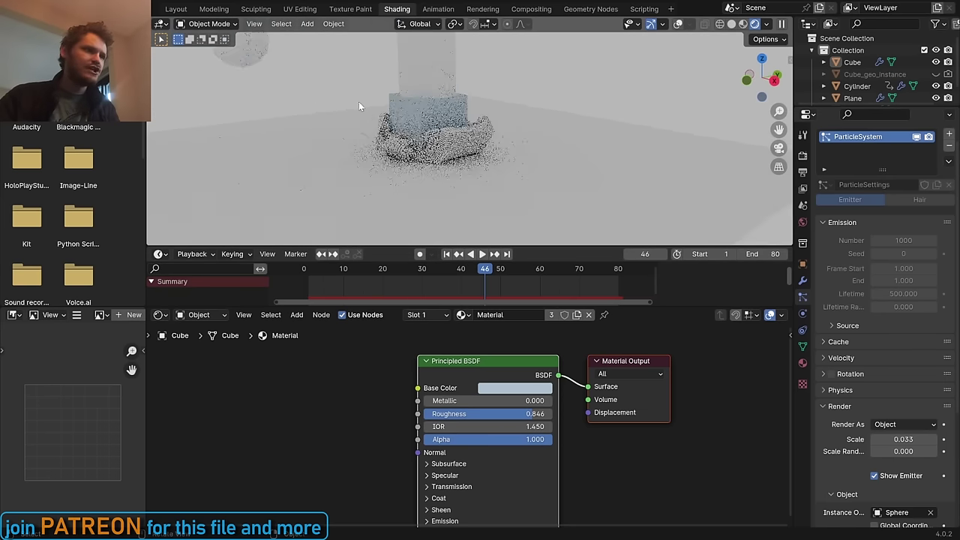
{"action": "left_click", "coordinate": [241, 52]}
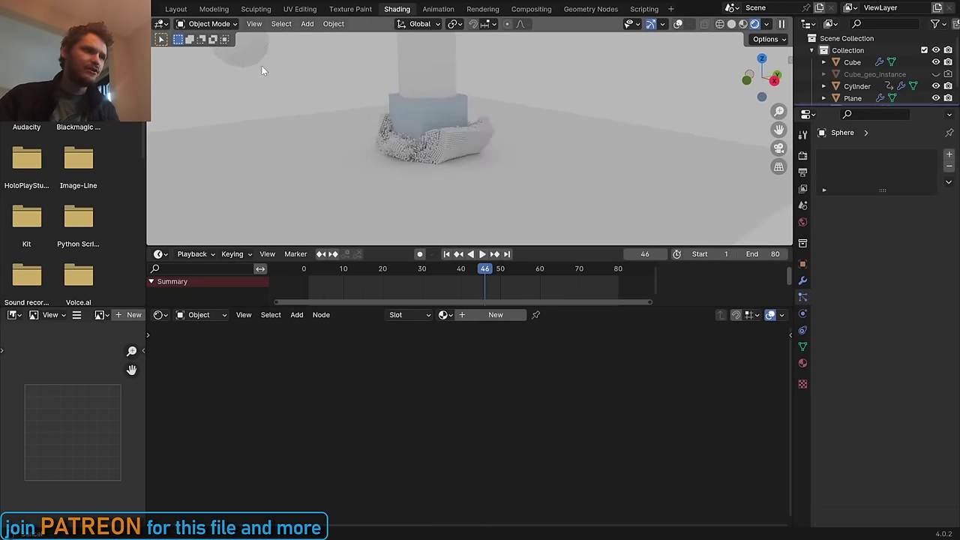
With overlays shown, annotate the link from the source sphere to the particles, and undo the annotation
{"action": "left_click", "coordinate": [679, 24]}
{"action": "left_click_drag", "start_coordinate": [263, 88], "coordinate": [252, 35]}
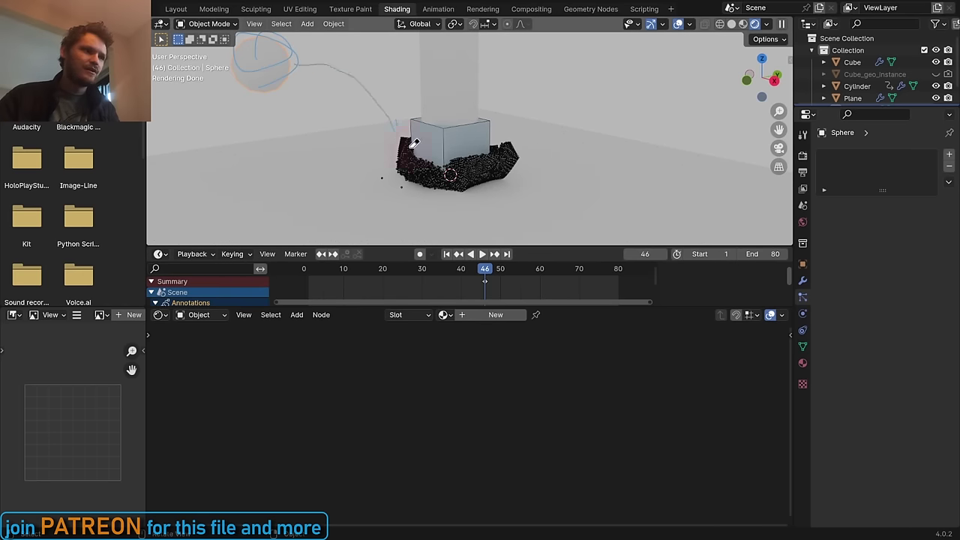
{"action": "key", "text": "ctrl+z"}
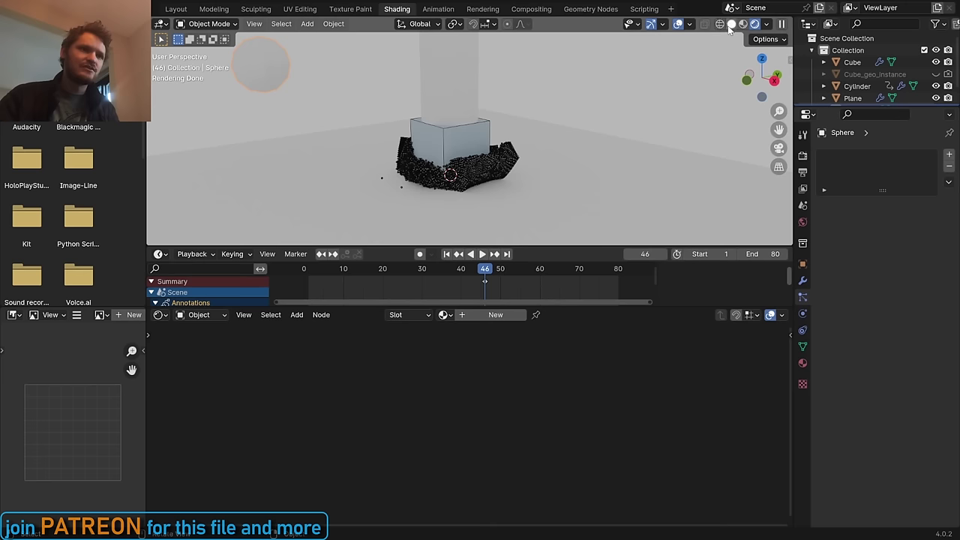
{"action": "left_click", "coordinate": [679, 24]}
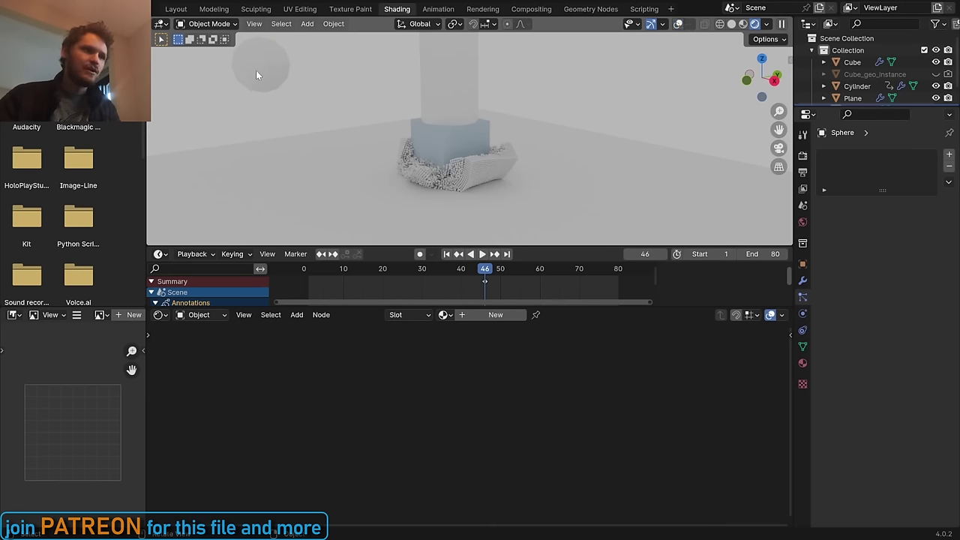
Create a new material for the sphere, set its base colour to a saturated red and save the file
{"action": "left_click", "coordinate": [510, 315]}
{"action": "left_click", "coordinate": [516, 388]}
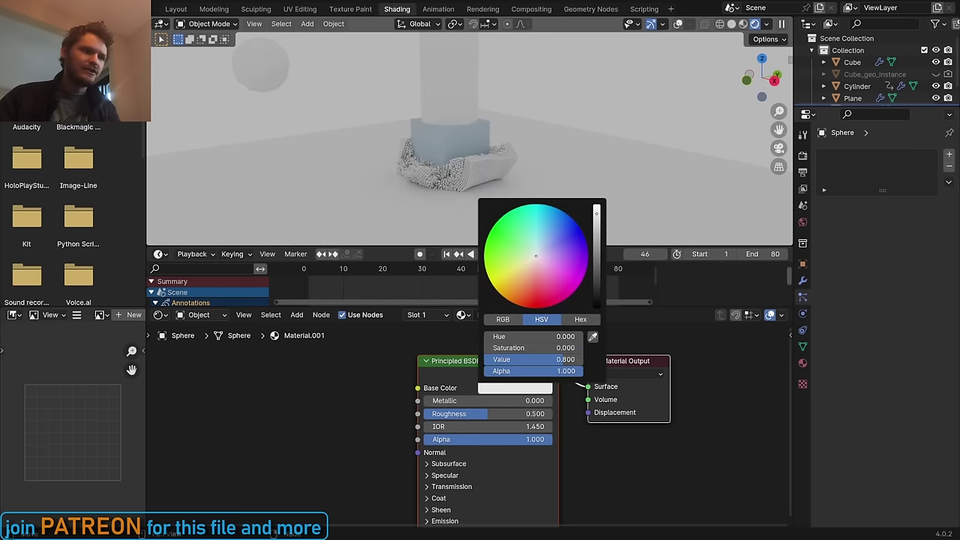
{"action": "left_click", "coordinate": [574, 257]}
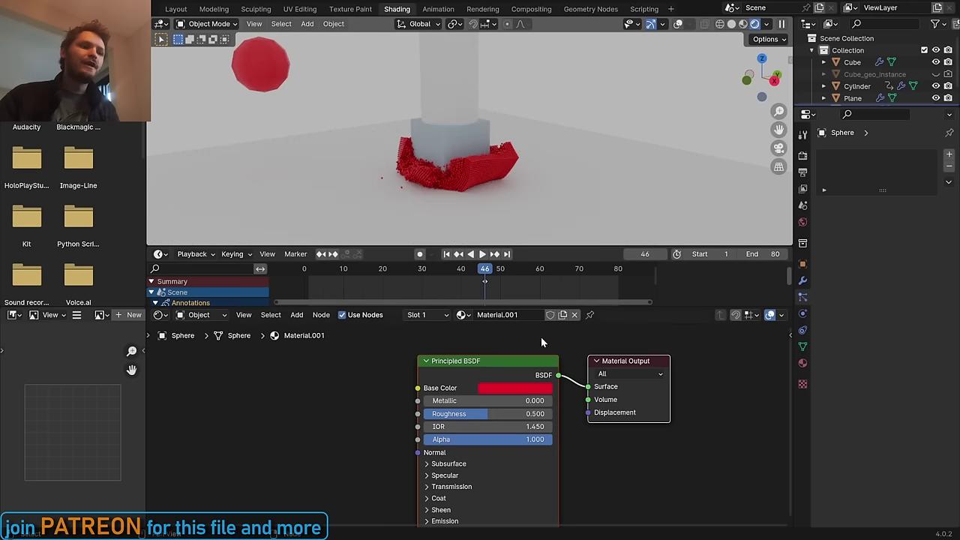
{"action": "middle_click_drag", "start_coordinate": [543, 351], "coordinate": [681, 349]}
{"action": "key", "text": "ctrl+s"}
Add a Particle Info node beside the Principled BSDF in the sphere's material
{"action": "key", "text": "shift+a"}
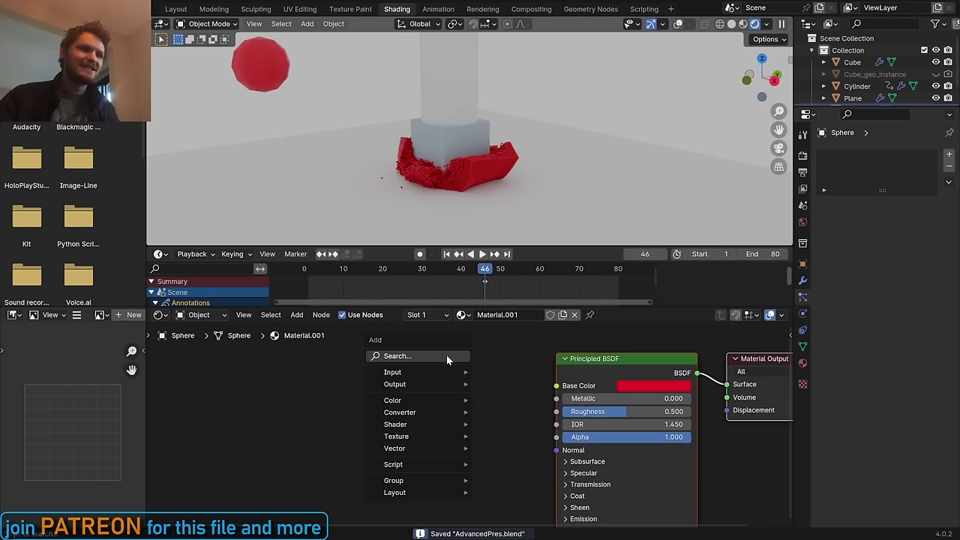
{"action": "type", "text": "part"}
{"action": "key", "text": "Return"}
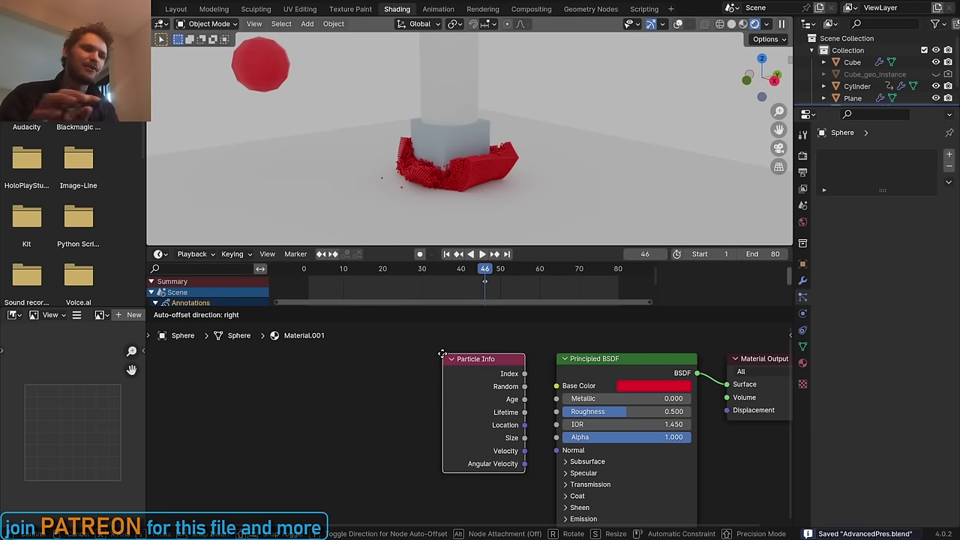
{"action": "left_click", "coordinate": [344, 372]}
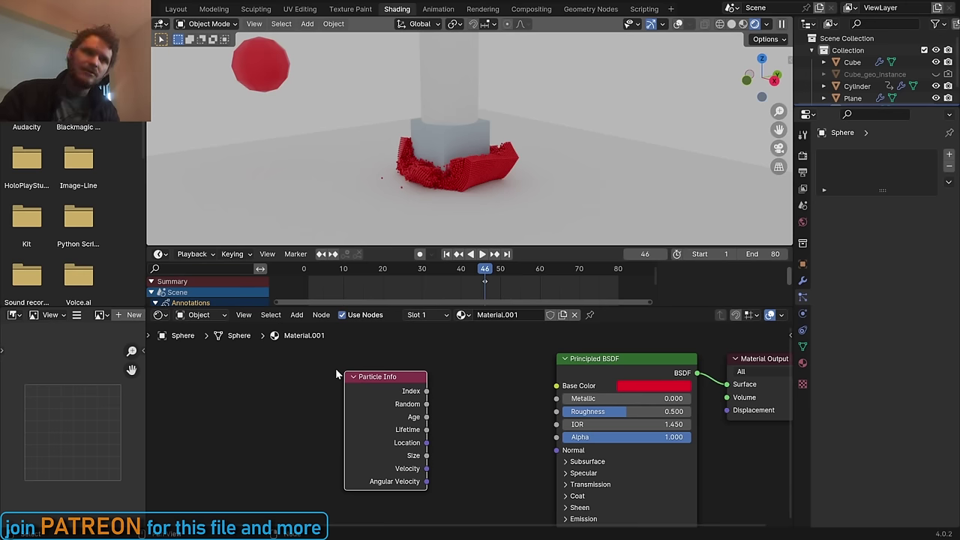
Unhide Cube_geo_instance, select it, and examine its point attributes in the Geometry Nodes spreadsheet
{"action": "left_click", "coordinate": [936, 74]}
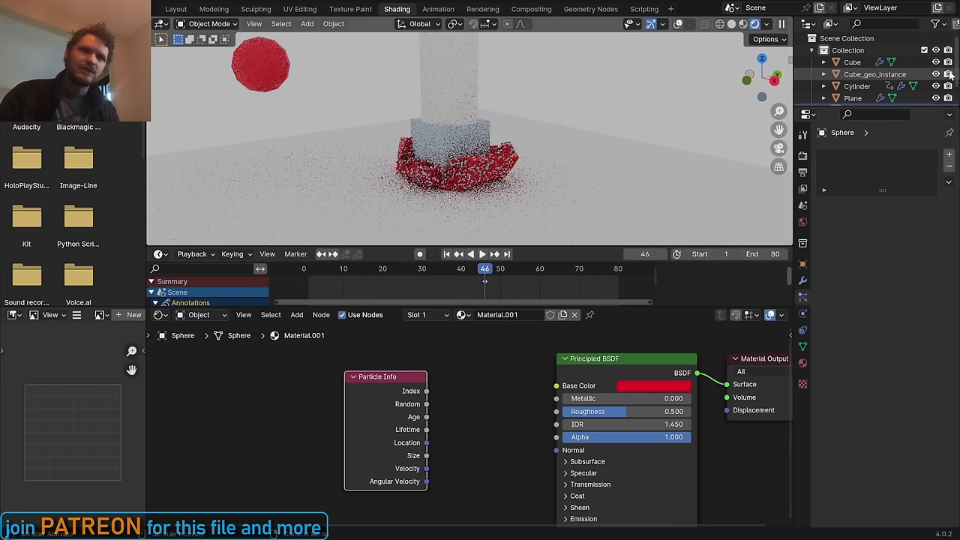
{"action": "left_click", "coordinate": [885, 74]}
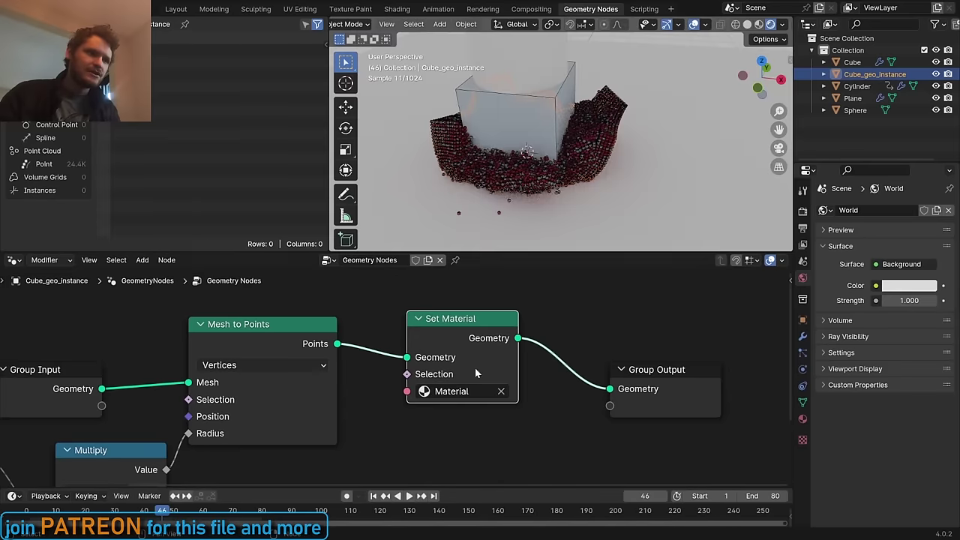
{"action": "middle_click_drag", "start_coordinate": [475, 368], "coordinate": [805, 368]}
{"action": "key", "text": "shift+a"}
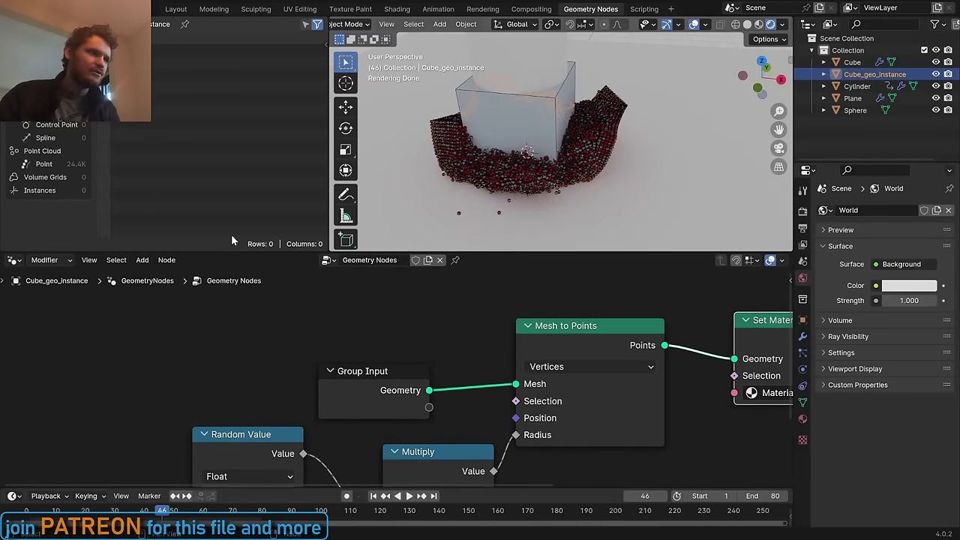
{"action": "left_click", "coordinate": [45, 164]}
Try a Named Attribute node beside the Group Input in the Cube_geo_instance node tree, and delete it
{"action": "key", "text": "shift+a"}
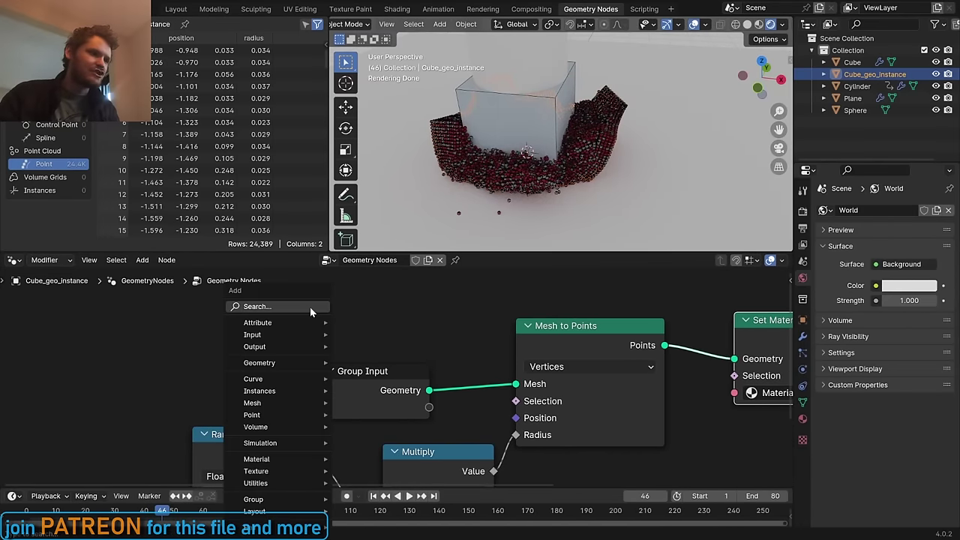
{"action": "type", "text": "nam"}
{"action": "key", "text": "Return"}
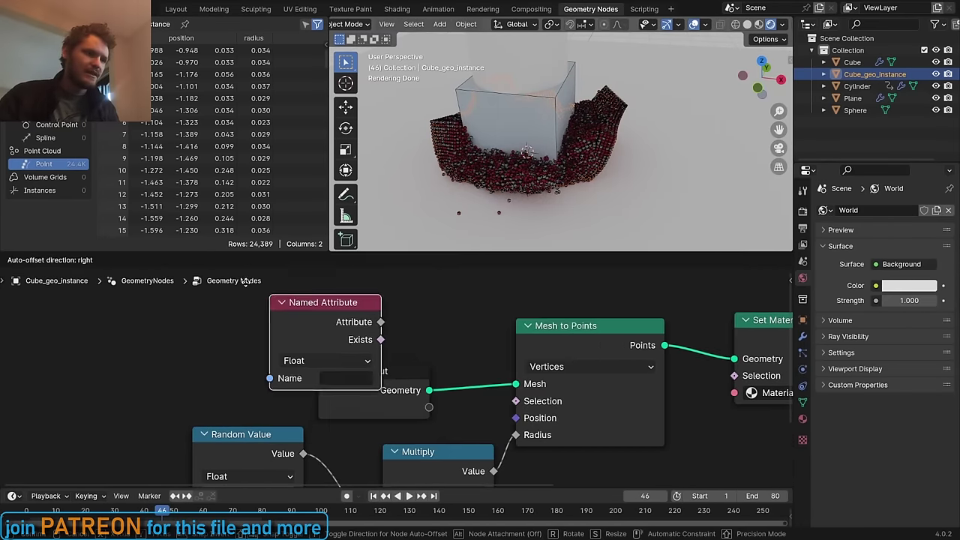
{"action": "left_click", "coordinate": [276, 344]}
{"action": "left_click", "coordinate": [293, 357]}
{"action": "key", "text": "Escape"}
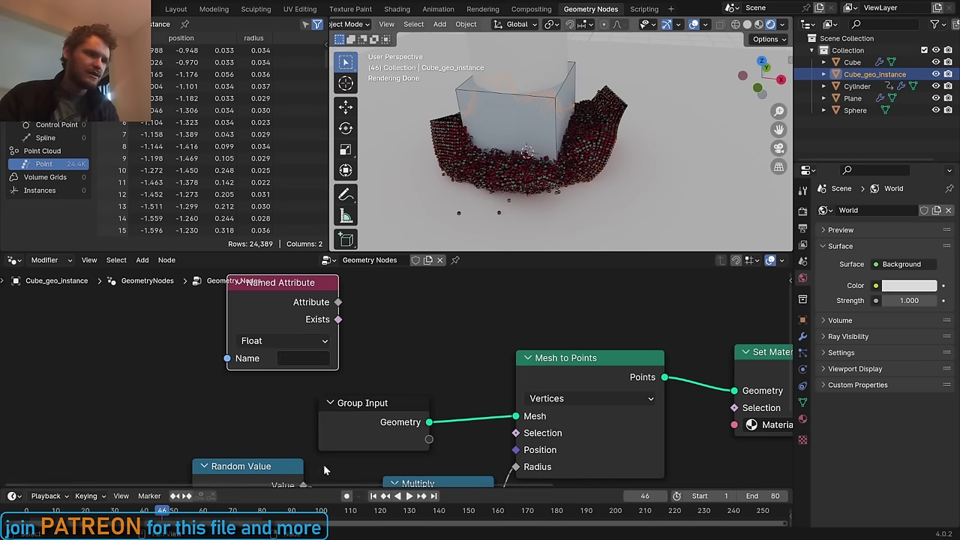
{"action": "left_click", "coordinate": [372, 421]}
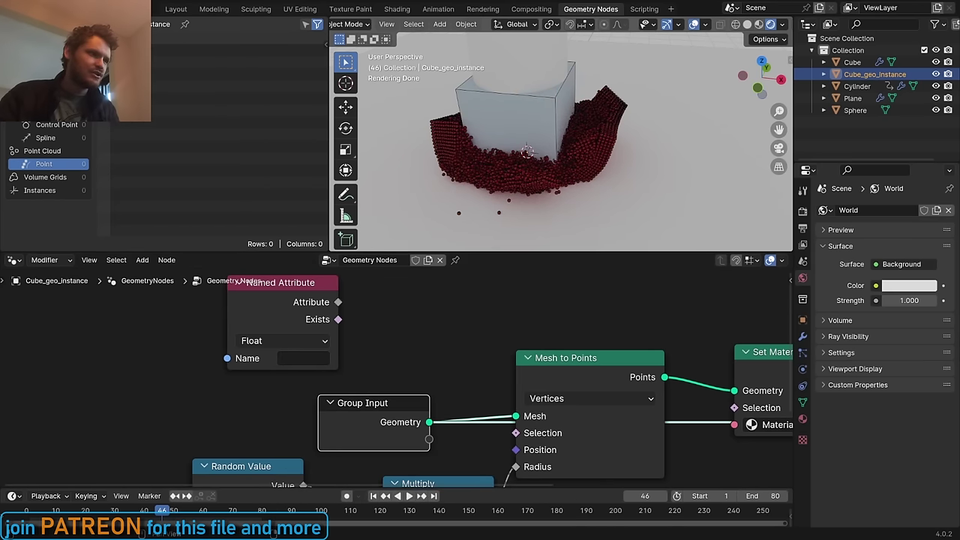
{"action": "left_click", "coordinate": [44, 58]}
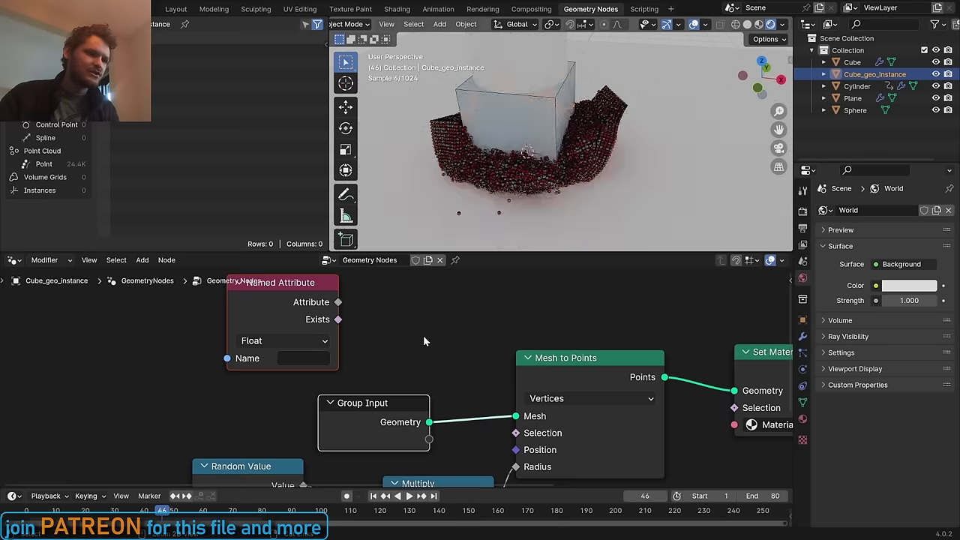
{"action": "left_click", "coordinate": [300, 302]}
{"action": "key", "text": "x"}
Hide Cube_geo_instance again, select the source sphere and set its material's base colour to light green
{"action": "left_click", "coordinate": [935, 74]}
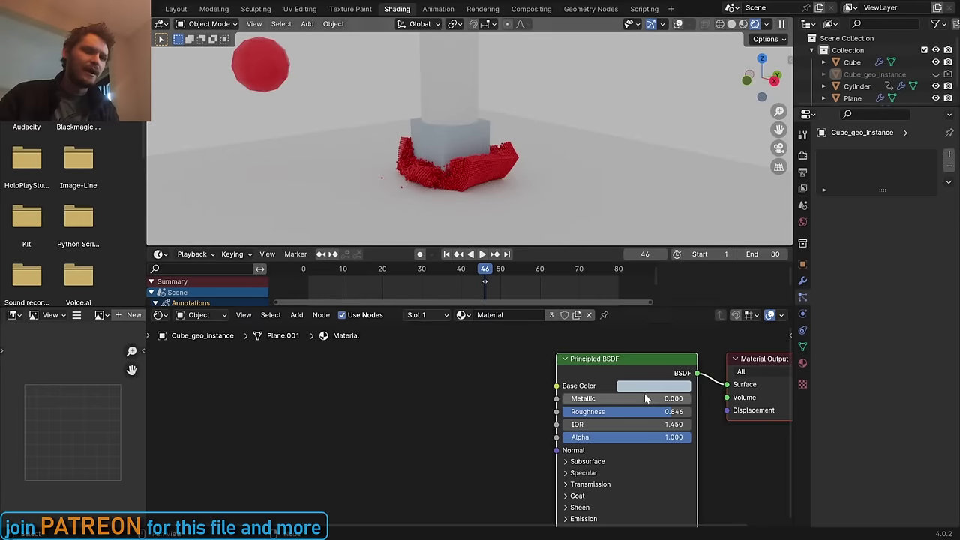
{"action": "left_click", "coordinate": [258, 65]}
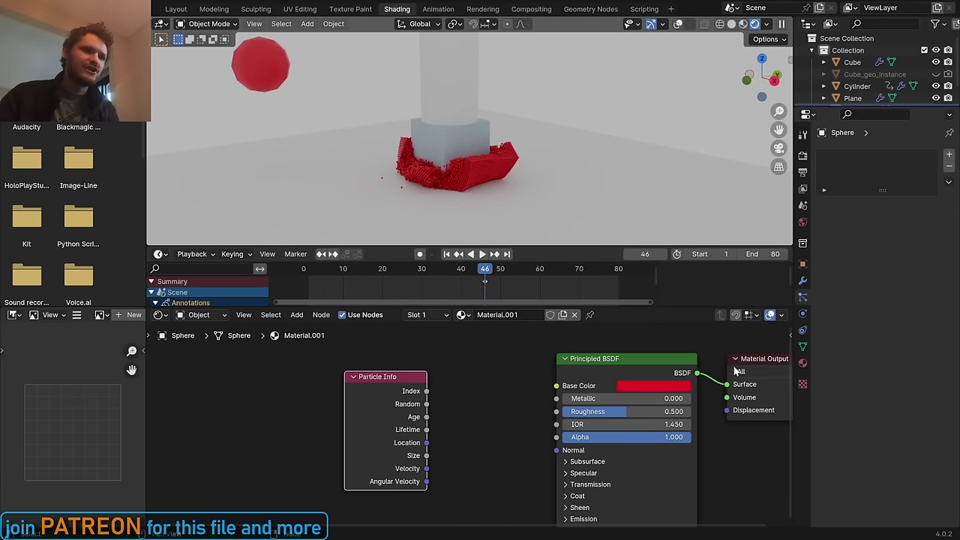
{"action": "left_click", "coordinate": [670, 384]}
{"action": "left_click", "coordinate": [664, 234]}
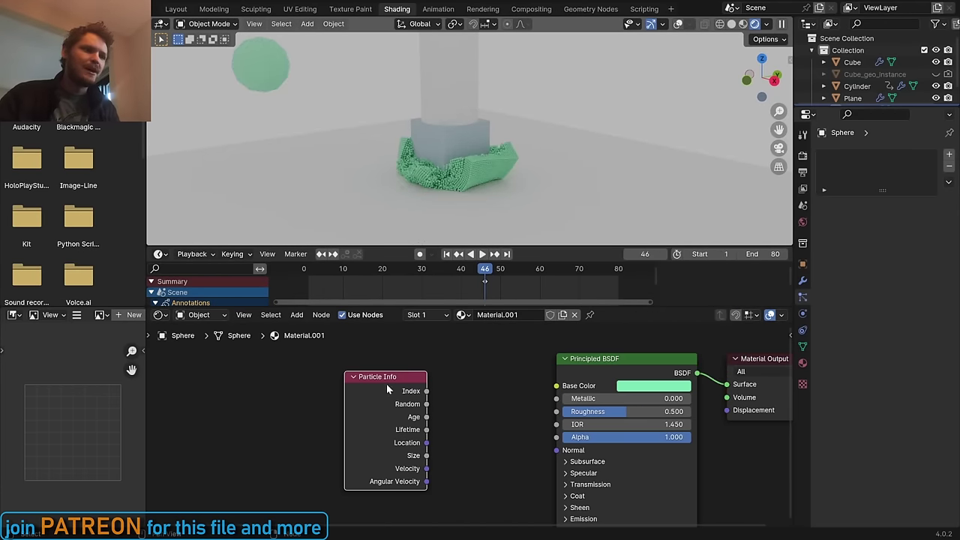
Save the file and preview the Particle Info node's Random output directly on the sphere material's surface
{"action": "left_click_drag", "start_coordinate": [387, 383], "coordinate": [353, 382]}
{"action": "key", "text": "ctrl+s"}
{"action": "left_click_drag", "start_coordinate": [399, 403], "coordinate": [555, 385]}
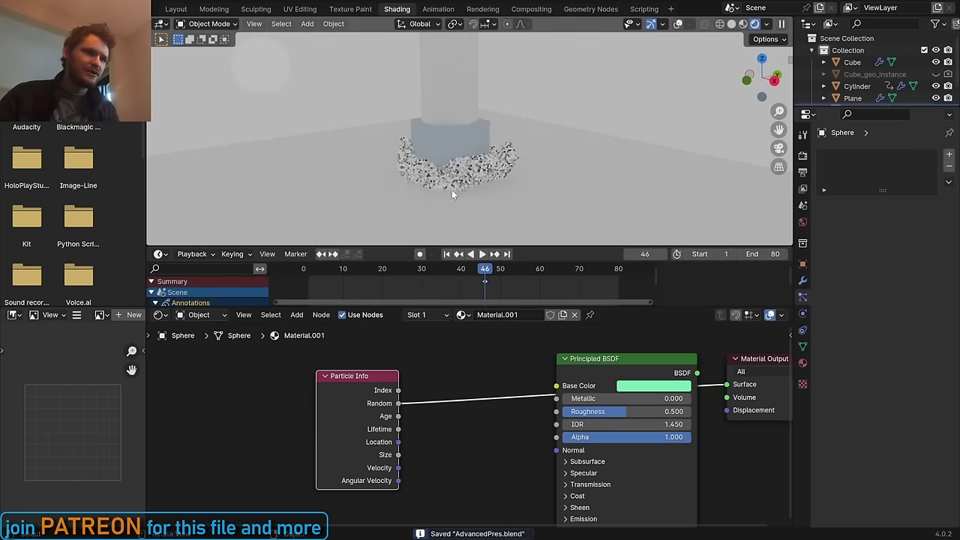
{"action": "scroll", "coordinate": [451, 189], "scroll_direction": "up", "scroll_amount": 4}
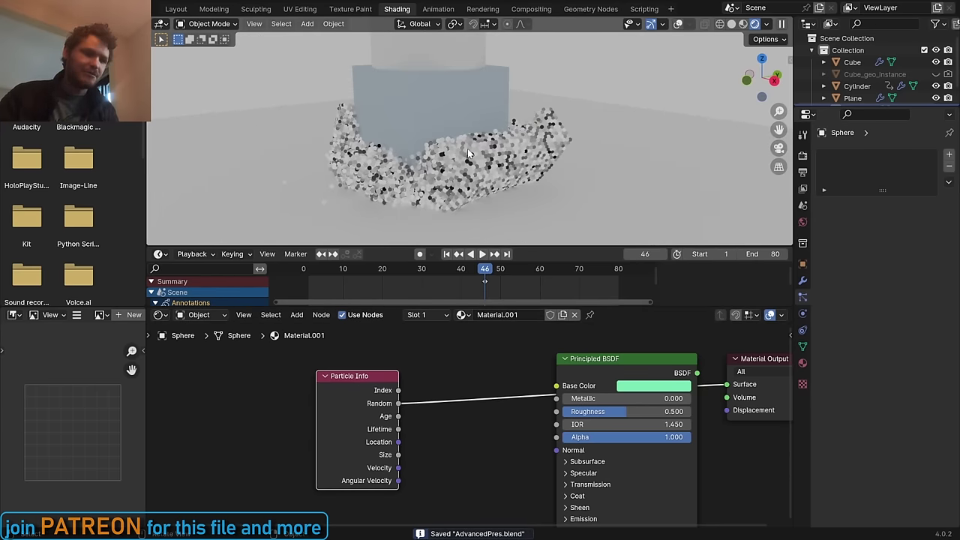
Move the Particle Info node farther from the shader, preview its Velocity output on the surface, and play the animation
{"action": "left_click_drag", "start_coordinate": [352, 386], "coordinate": [280, 377]}
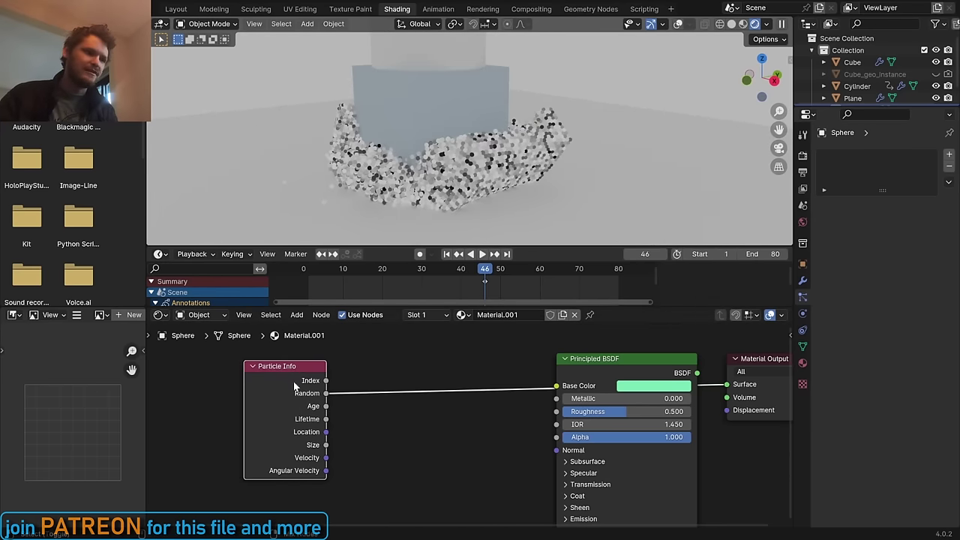
{"action": "left_click_drag", "start_coordinate": [326, 432], "coordinate": [556, 385]}
{"action": "left_click_drag", "start_coordinate": [325, 432], "coordinate": [325, 458]}
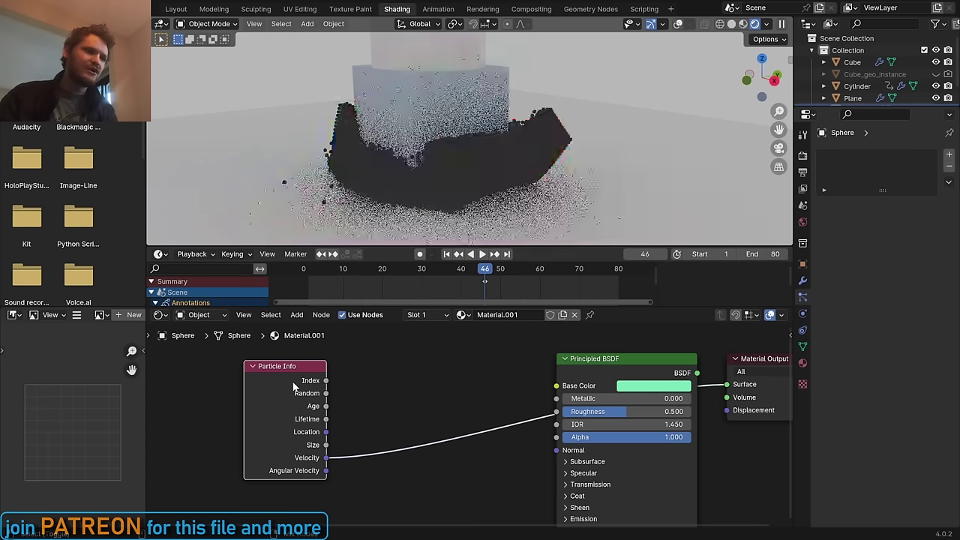
{"action": "key", "text": "space"}
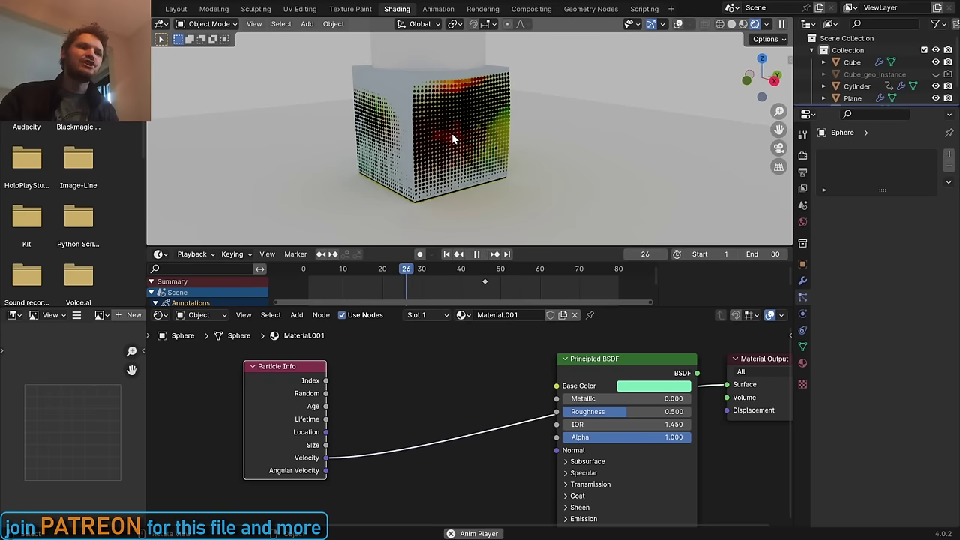
{"action": "key", "text": "space"}
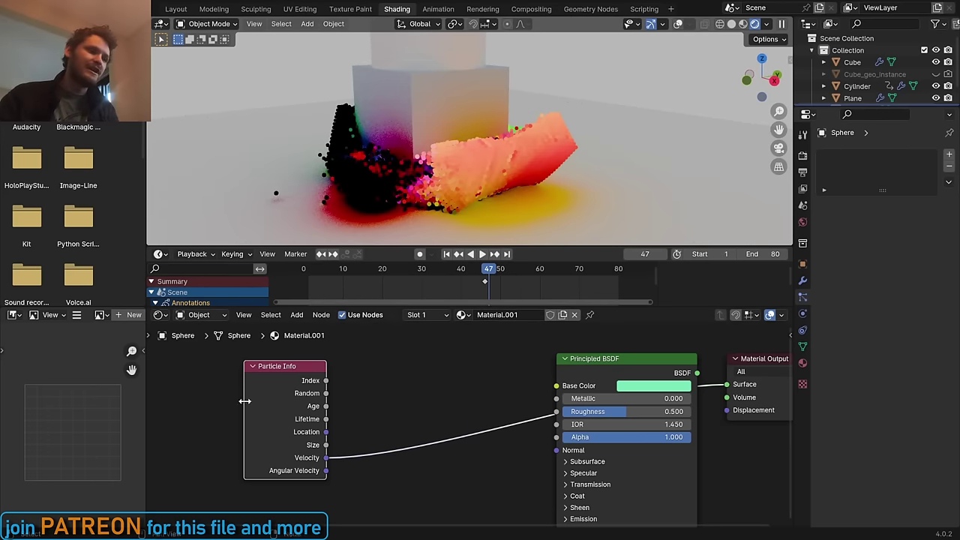
Try previewing Particle Info's Angular Velocity output on the instanced spheres during playback
{"action": "key", "text": "ctrl+z"}
{"action": "key", "text": "space"}
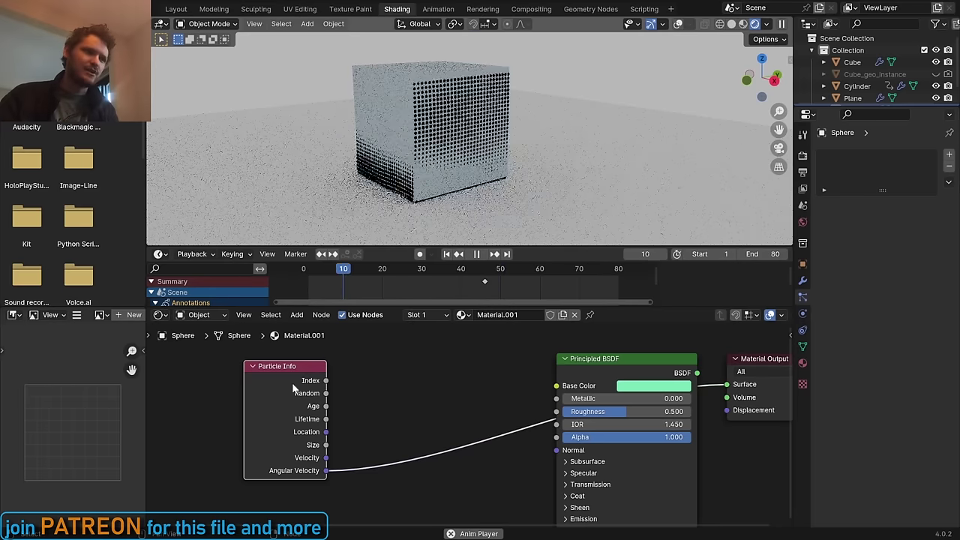
{"action": "key", "text": "space"}
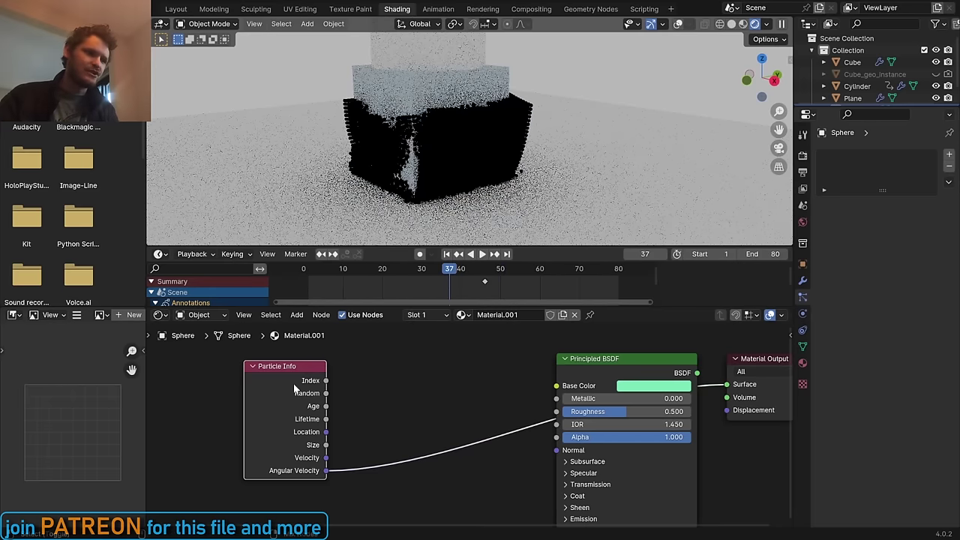
Return the surface preview to the Velocity output and move the Particle Info node farther from the Principled BSDF
{"action": "key", "text": "ctrl+z"}
{"action": "key", "text": "ctrl+z"}
{"action": "key", "text": "ctrl+z"}
{"action": "key", "text": "ctrl+z"}
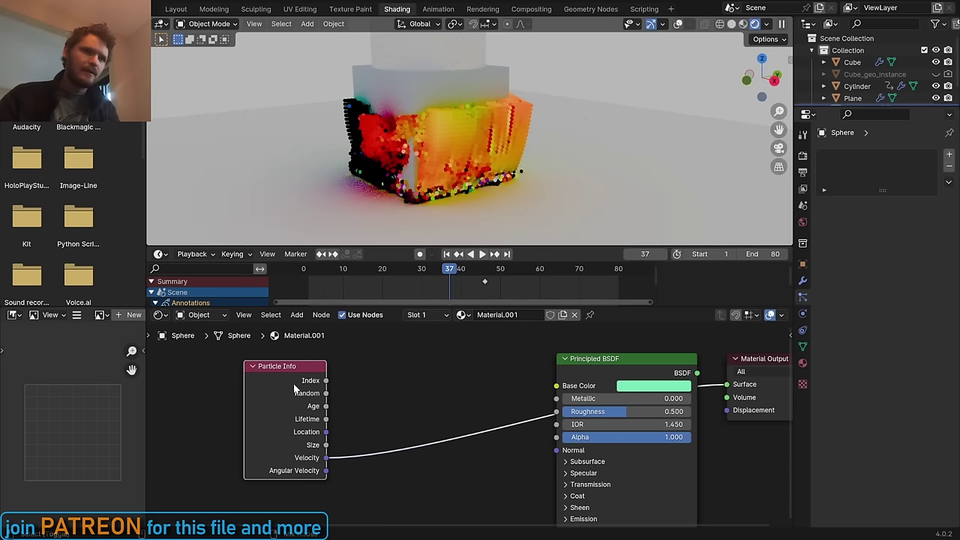
{"action": "left_click_drag", "start_coordinate": [295, 388], "coordinate": [250, 385]}
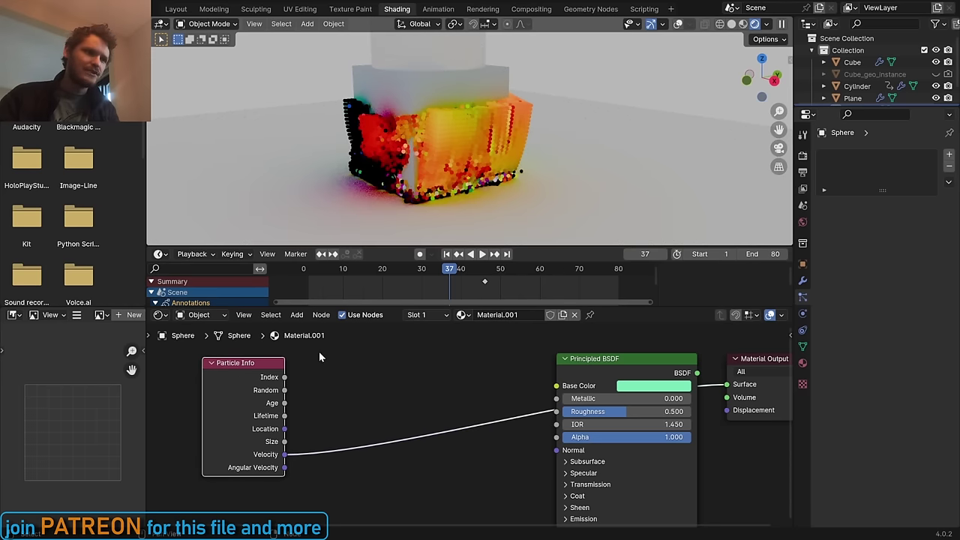
{"action": "scroll", "coordinate": [438, 87], "scroll_direction": "up", "scroll_amount": 1}
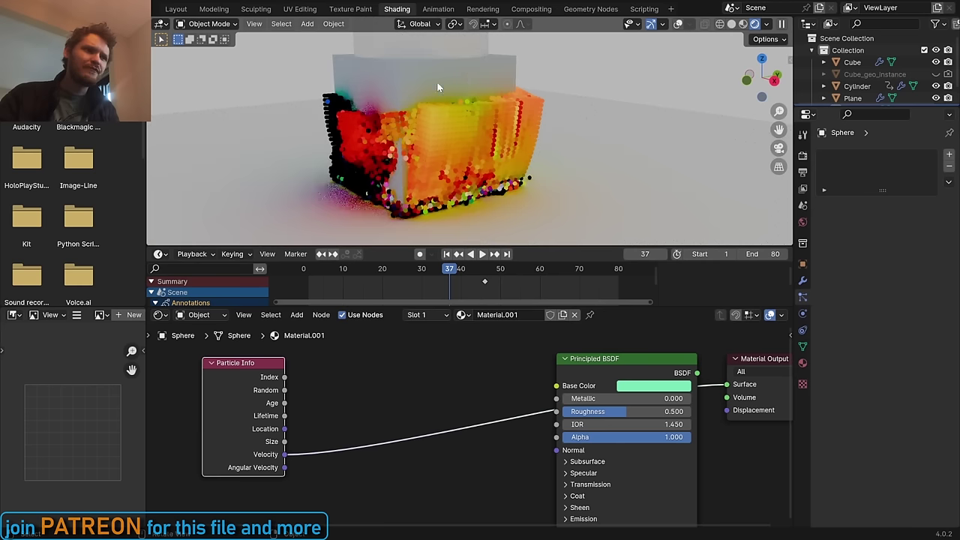
Turn off Show Emitter in both the Render and Viewport Display settings of the Cube's particle system
{"action": "left_click", "coordinate": [870, 63]}
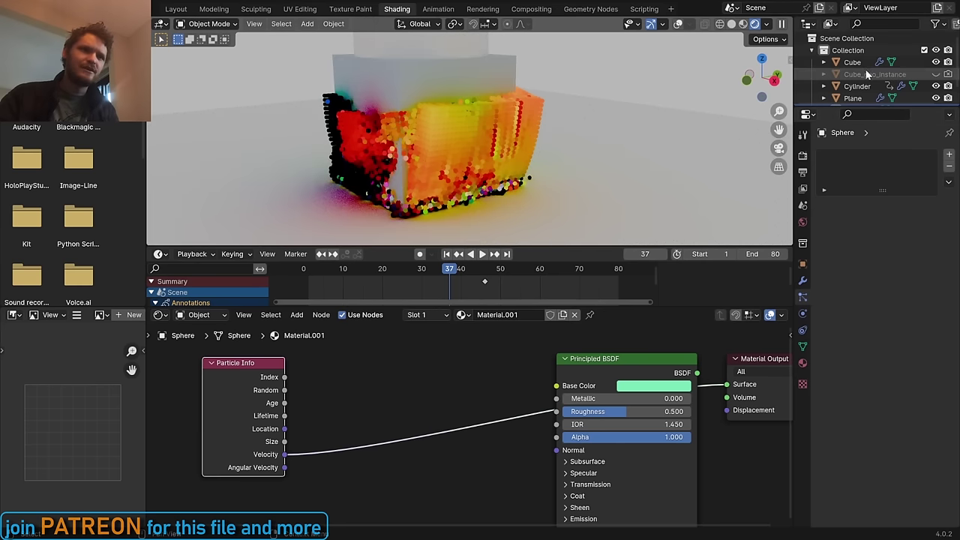
{"action": "scroll", "coordinate": [936, 409], "scroll_direction": "down", "scroll_amount": 2}
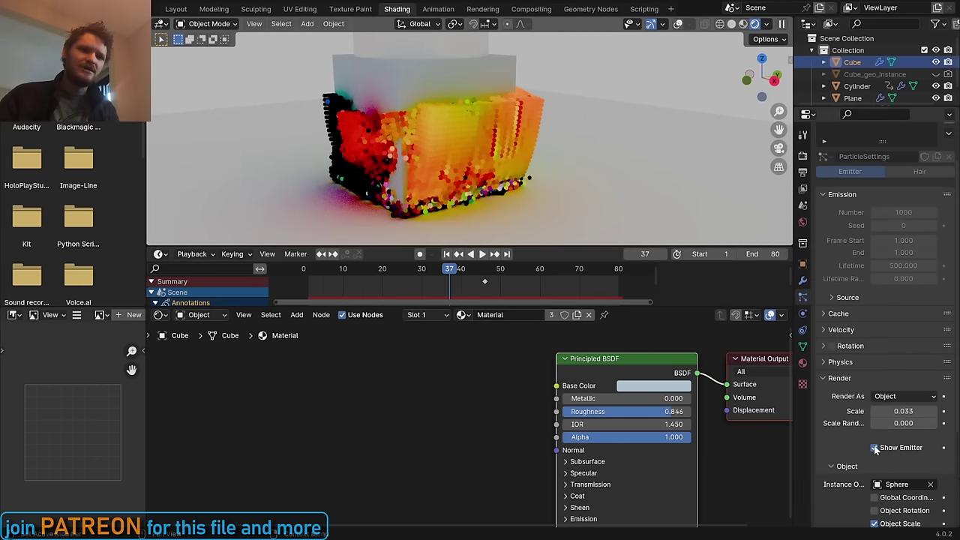
{"action": "left_click", "coordinate": [874, 447]}
{"action": "scroll", "coordinate": [877, 448], "scroll_direction": "down", "scroll_amount": 5}
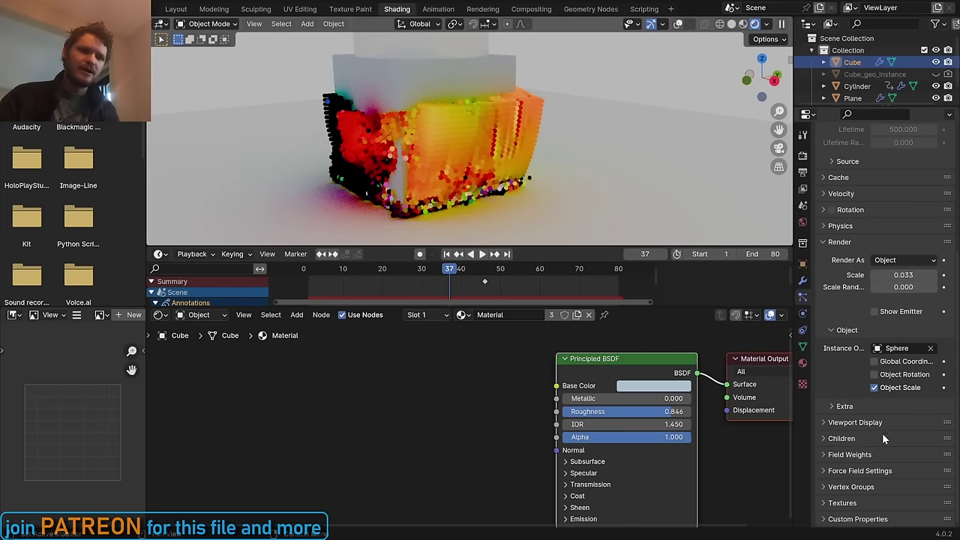
{"action": "left_click", "coordinate": [875, 504]}
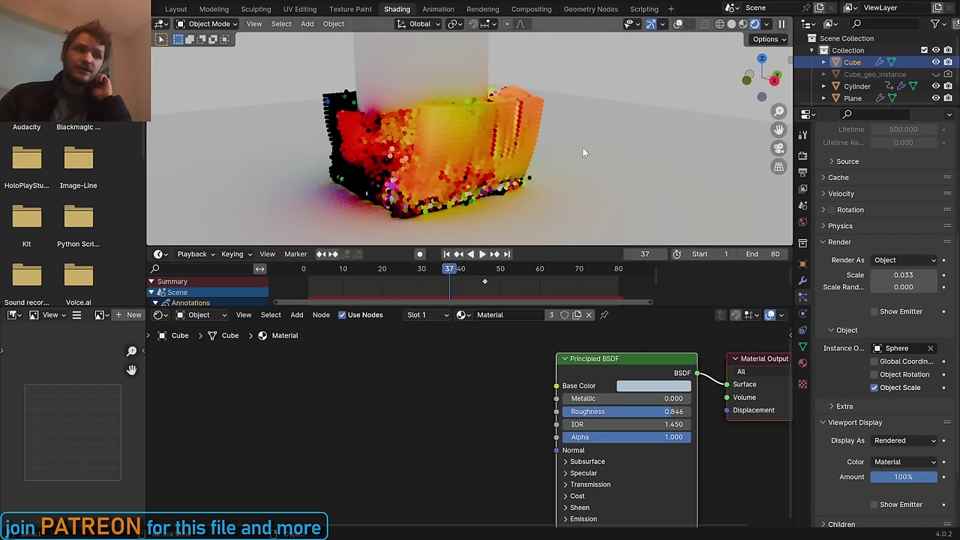
{"action": "key", "text": "ctrl+z"}
{"action": "key", "text": "ctrl+z"}
{"action": "key", "text": "ctrl+shift+z"}
{"action": "key", "text": "ctrl+shift+z"}
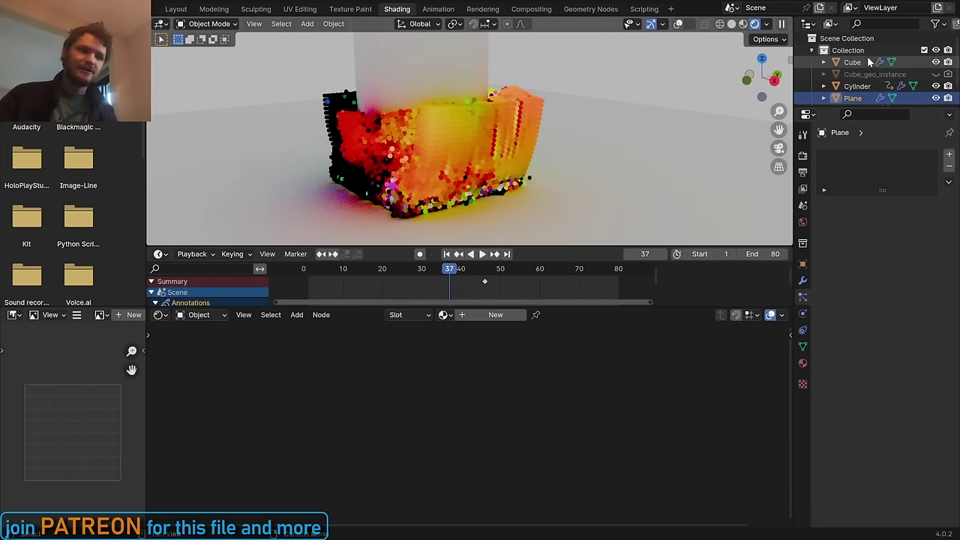
Insert a Vector Math node set to Length after Particle Info's Velocity in the sphere's material, and preview its value across the animation
{"action": "scroll", "coordinate": [318, 134], "scroll_direction": "down", "scroll_amount": 5}
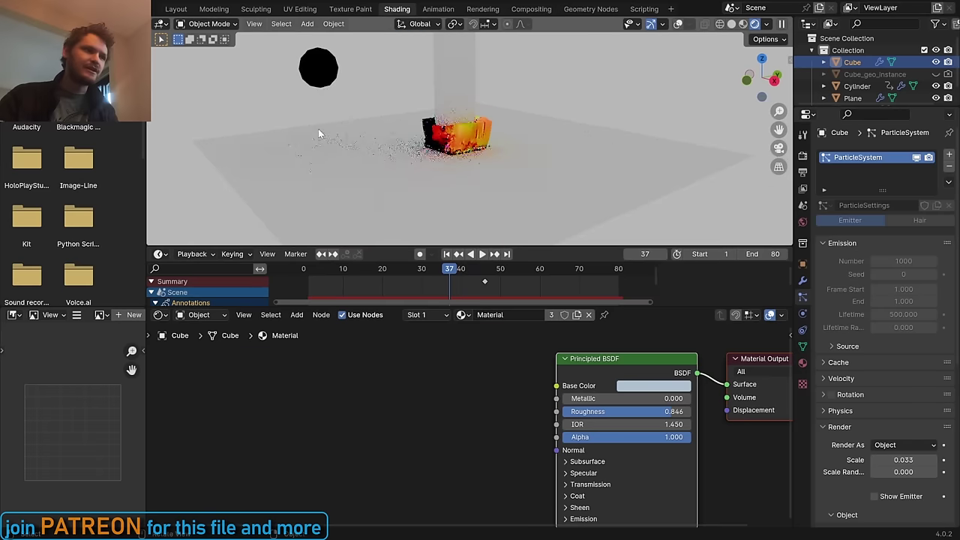
{"action": "left_click", "coordinate": [320, 75]}
{"action": "scroll", "coordinate": [405, 217], "scroll_direction": "up", "scroll_amount": 2}
{"action": "key", "text": "shift+a"}
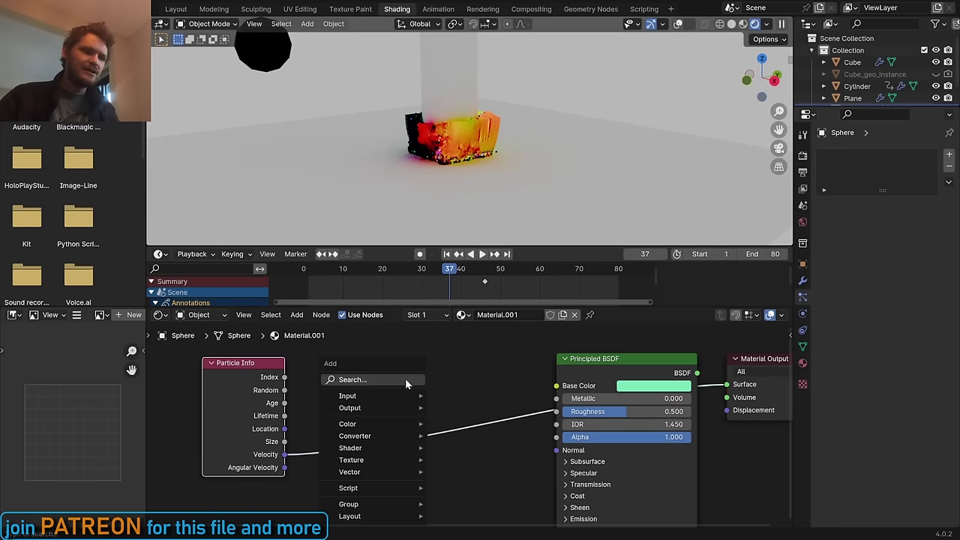
{"action": "left_click", "coordinate": [405, 379]}
{"action": "type", "text": "vec"}
{"action": "left_click", "coordinate": [455, 399]}
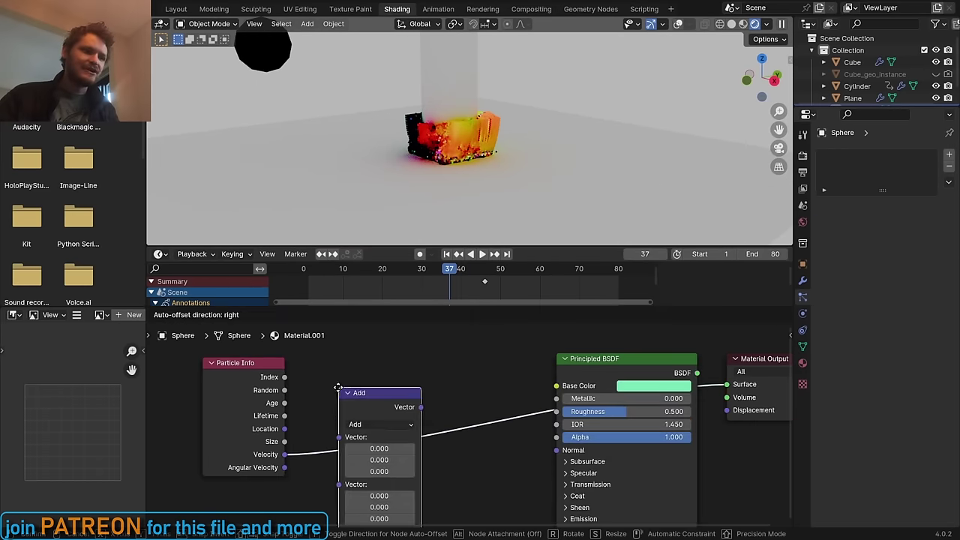
{"action": "left_click", "coordinate": [347, 398]}
{"action": "left_click", "coordinate": [368, 405]}
{"action": "left_click", "coordinate": [354, 381]}
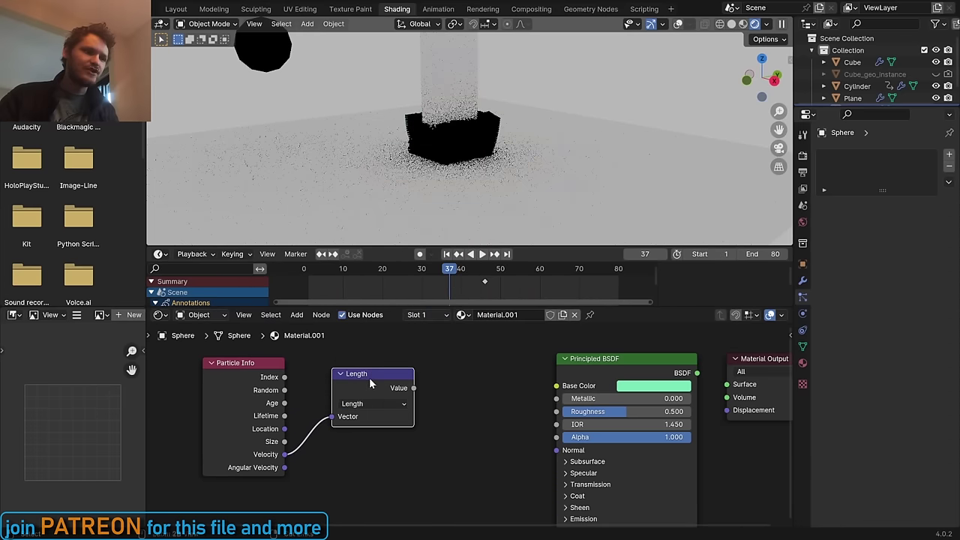
{"action": "key", "text": "space"}
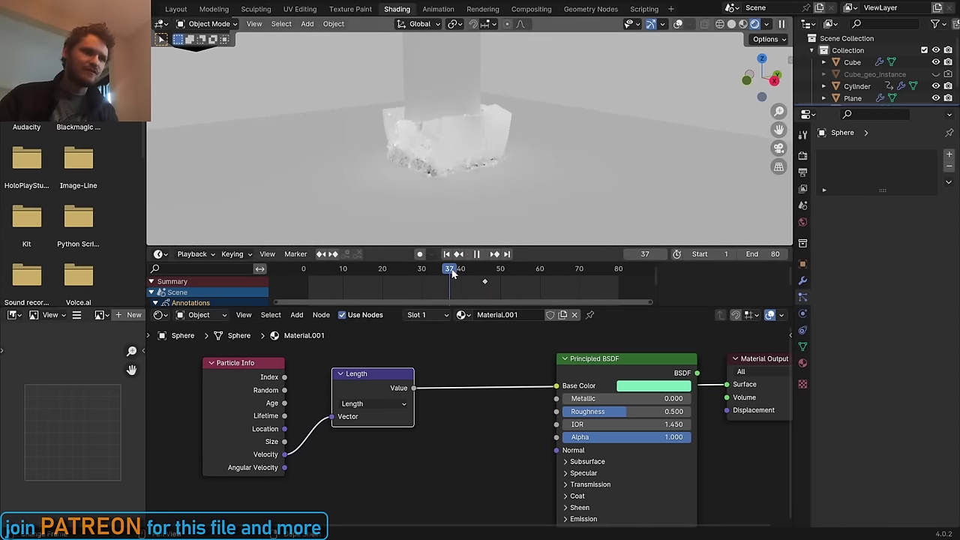
{"action": "left_click_drag", "start_coordinate": [527, 274], "coordinate": [476, 269]}
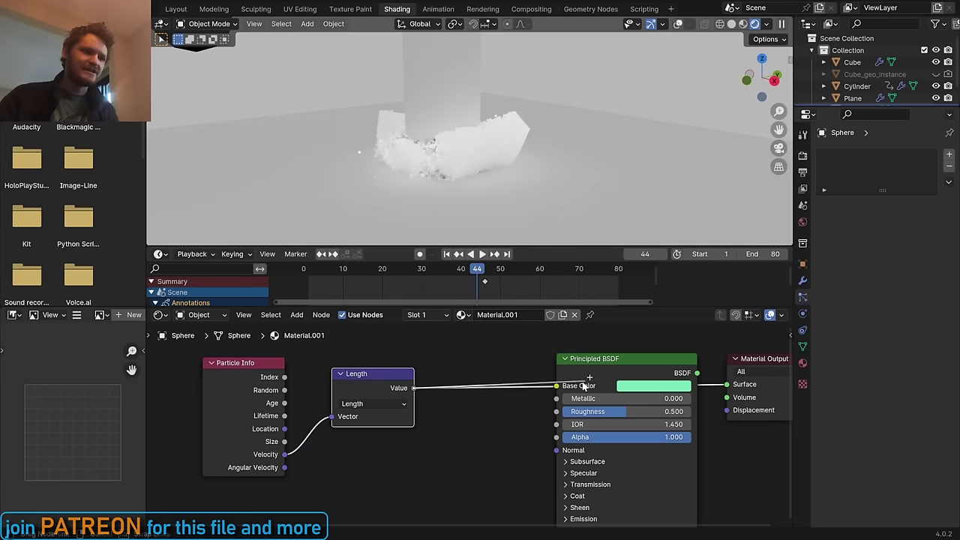
Link the Length value to the Principled BSDF's Base Color with the shader feeding the surface, and save at frame 63
{"action": "left_click_drag", "start_coordinate": [590, 378], "coordinate": [590, 381]}
{"action": "key", "text": "space"}
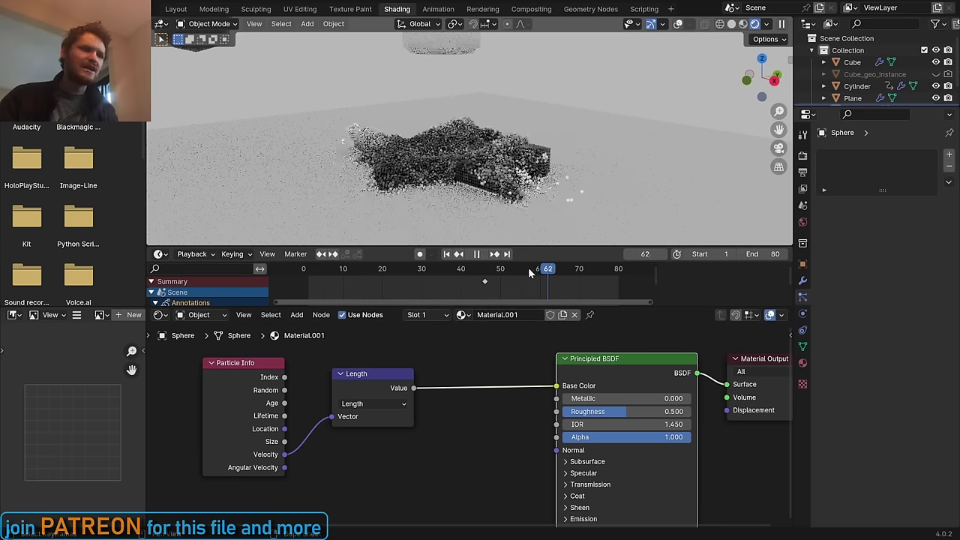
{"action": "mouse_move", "coordinate": [528, 270]}
{"action": "left_mouse_down"}
{"action": "mouse_move", "coordinate": [370, 269]}
{"action": "mouse_move", "coordinate": [545, 263]}
{"action": "left_mouse_up"}
{"action": "key", "text": "ctrl+s"}
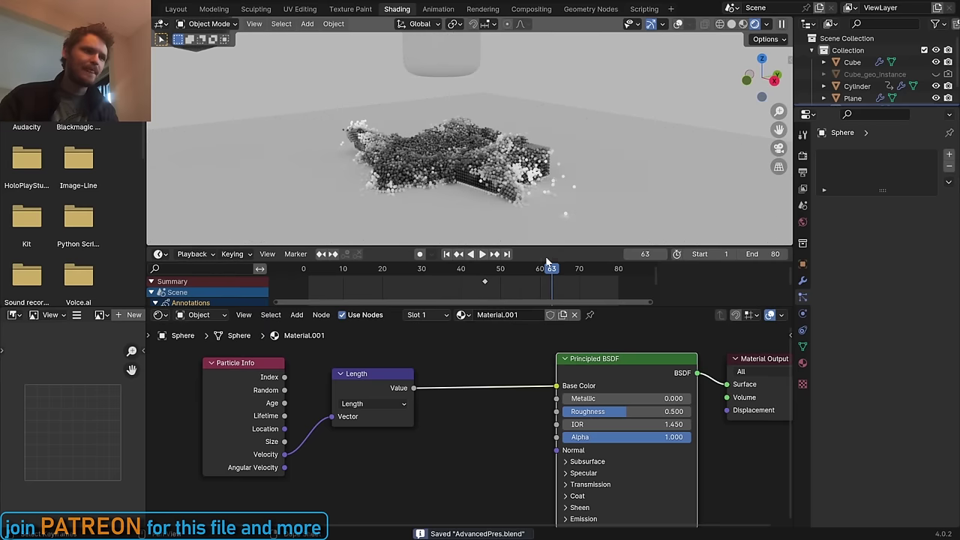
Move the Particle Info and Length nodes farther from the Principled BSDF to make room between them
{"action": "middle_click_drag", "start_coordinate": [378, 385], "coordinate": [565, 386]}
{"action": "key", "text": "g"}
{"action": "left_click", "coordinate": [370, 342]}
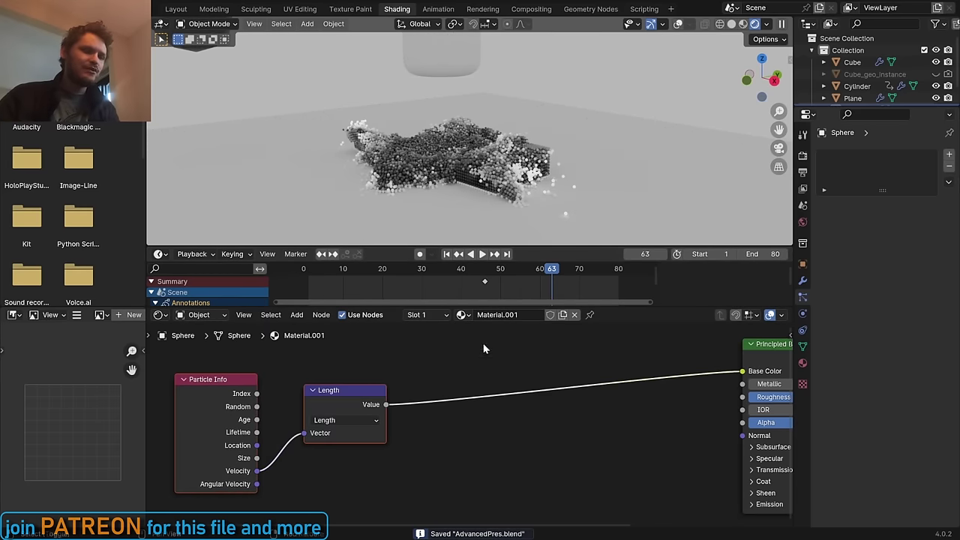
Insert a Color Ramp between Length and Base Color, with its first stop red and its second stop green
{"action": "key", "text": "shift+a"}
{"action": "type", "text": "color"}
{"action": "key", "text": "Return"}
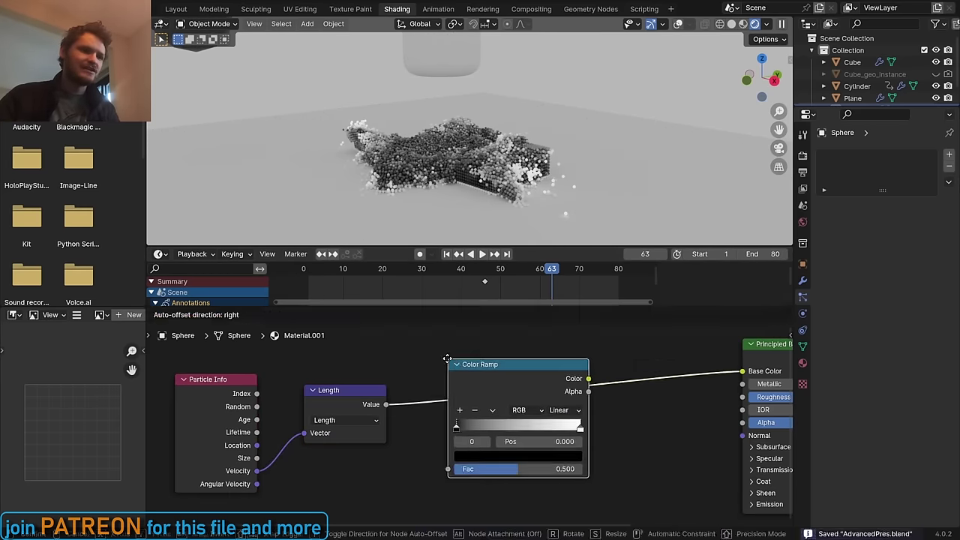
{"action": "left_click", "coordinate": [501, 431]}
{"action": "left_click", "coordinate": [505, 453]}
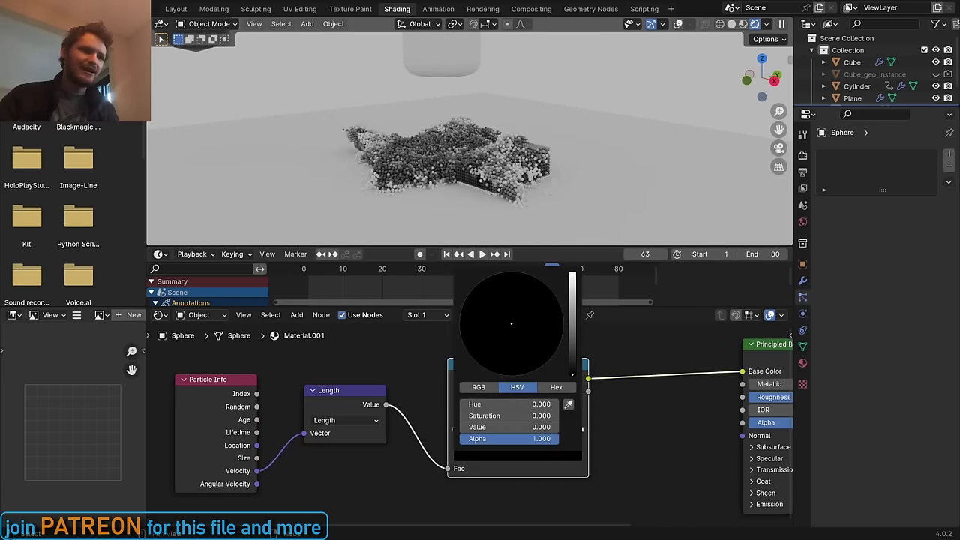
{"action": "left_click_drag", "start_coordinate": [511, 324], "coordinate": [527, 369]}
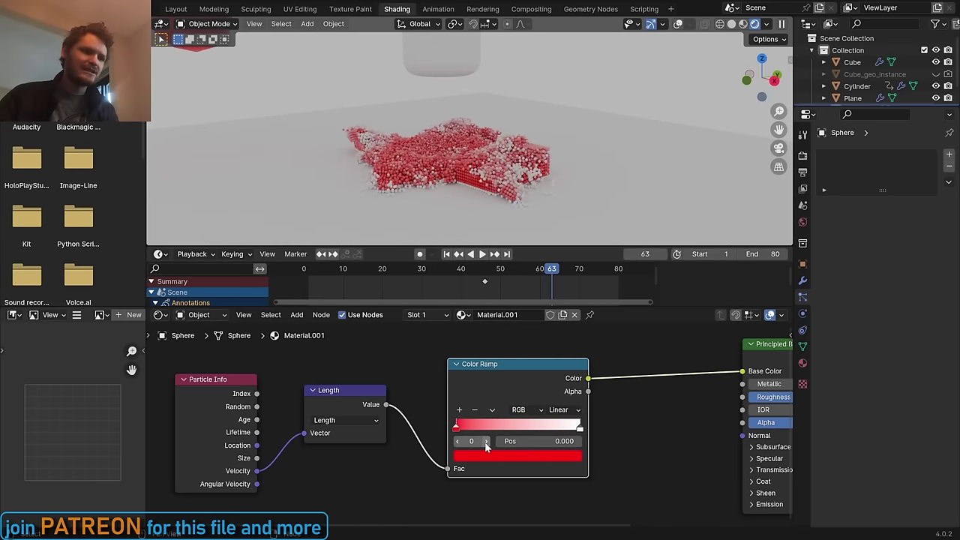
{"action": "left_click", "coordinate": [486, 442]}
{"action": "left_click", "coordinate": [497, 456]}
{"action": "left_click_drag", "start_coordinate": [511, 324], "coordinate": [468, 300]}
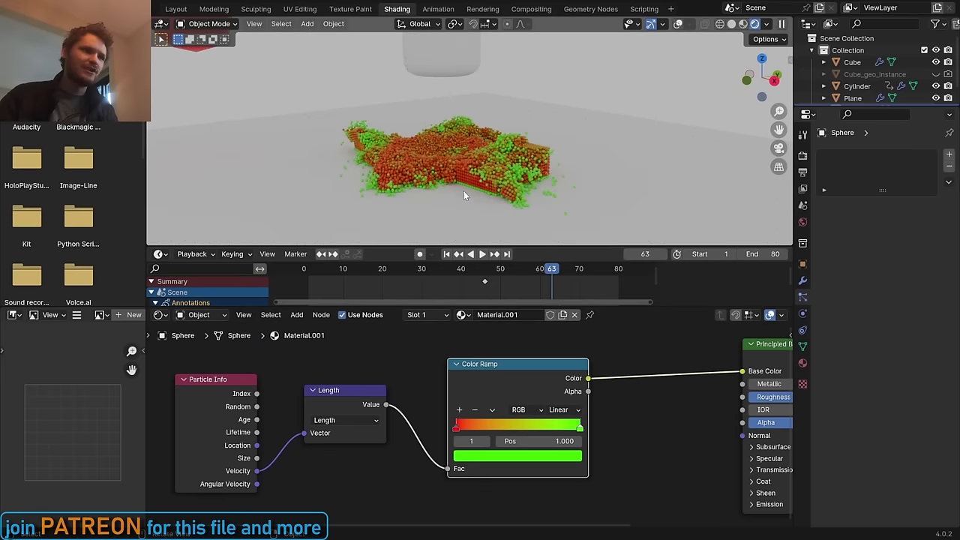
Play the animation with the colored ramp, and remove the Color Ramp while keeping Length linked to Base Color
{"action": "key", "text": "space"}
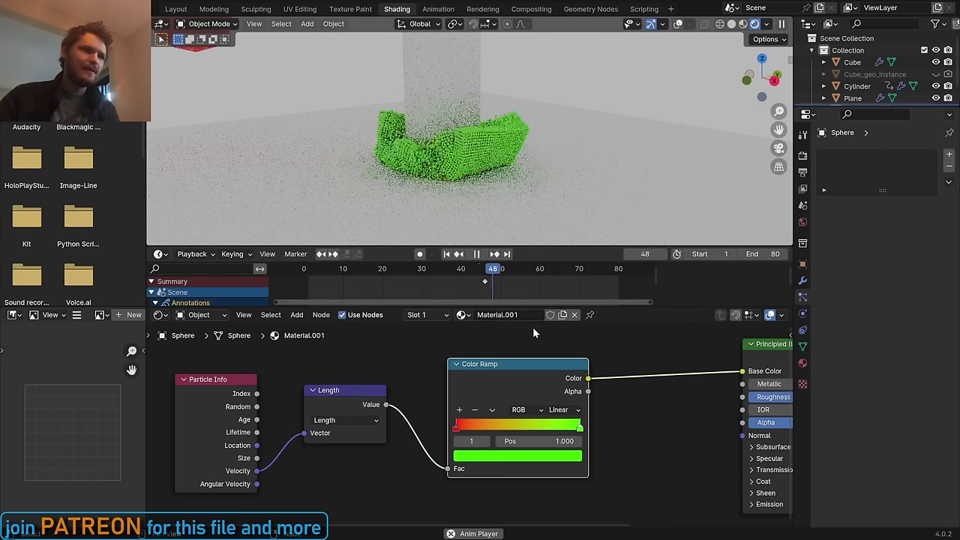
{"action": "key", "text": "space"}
{"action": "key", "text": "ctrl+x"}
{"action": "scroll", "coordinate": [522, 368], "scroll_direction": "right", "scroll_amount": 5}
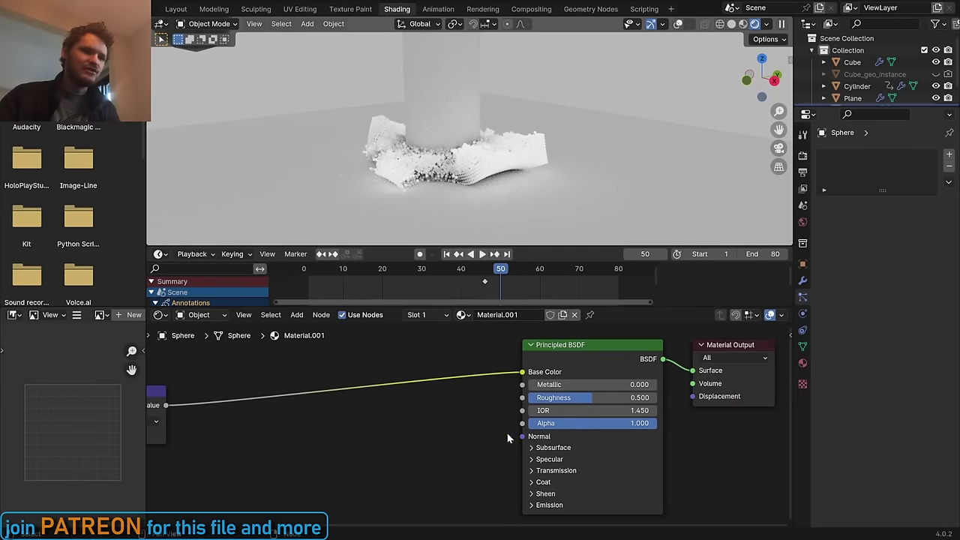
{"action": "scroll", "coordinate": [510, 439], "scroll_direction": "left", "scroll_amount": 4}
{"action": "scroll", "coordinate": [272, 390], "scroll_direction": "left", "scroll_amount": 2}
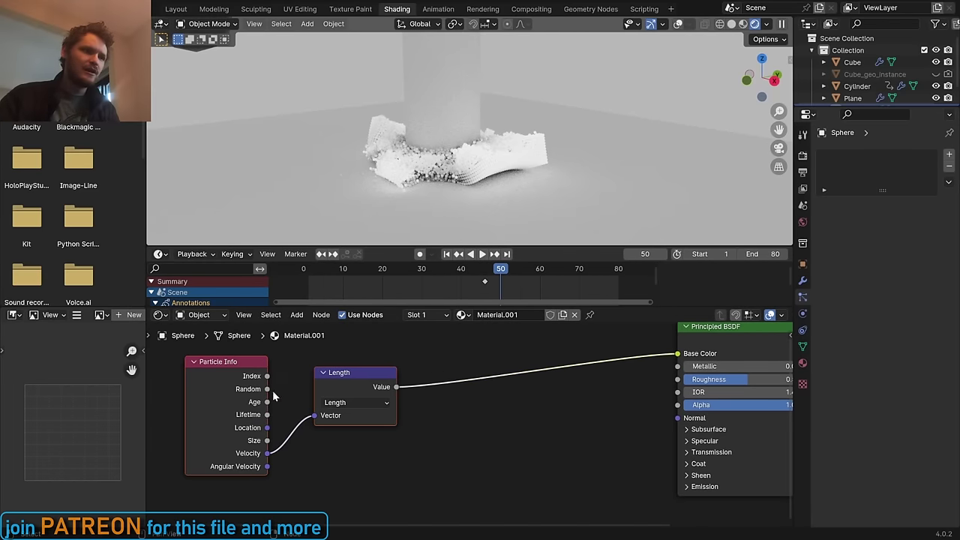
{"action": "scroll", "coordinate": [436, 377], "scroll_direction": "up", "scroll_amount": 1}
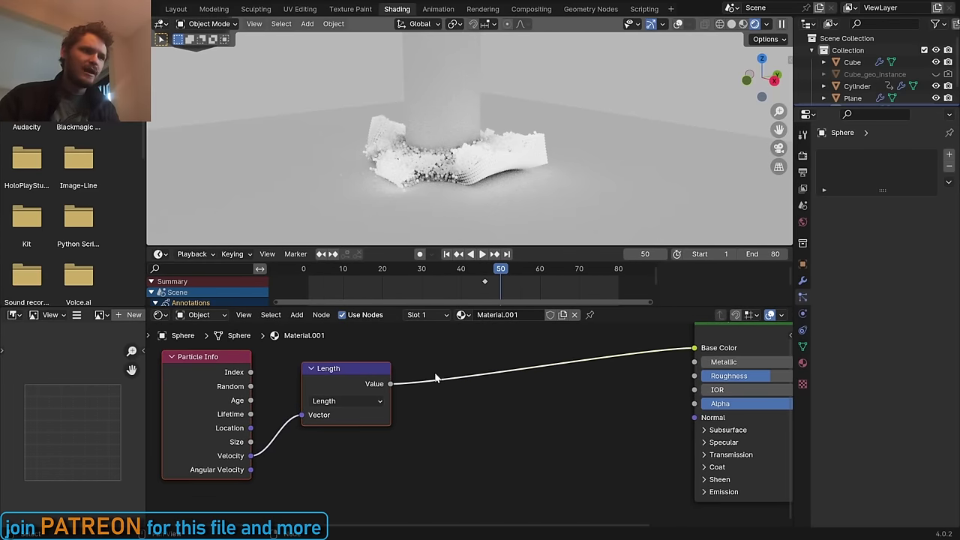
Play the animation with the plain velocity shading and stop at frame 56
{"action": "key", "text": "space"}
{"action": "left_click", "coordinate": [509, 272]}
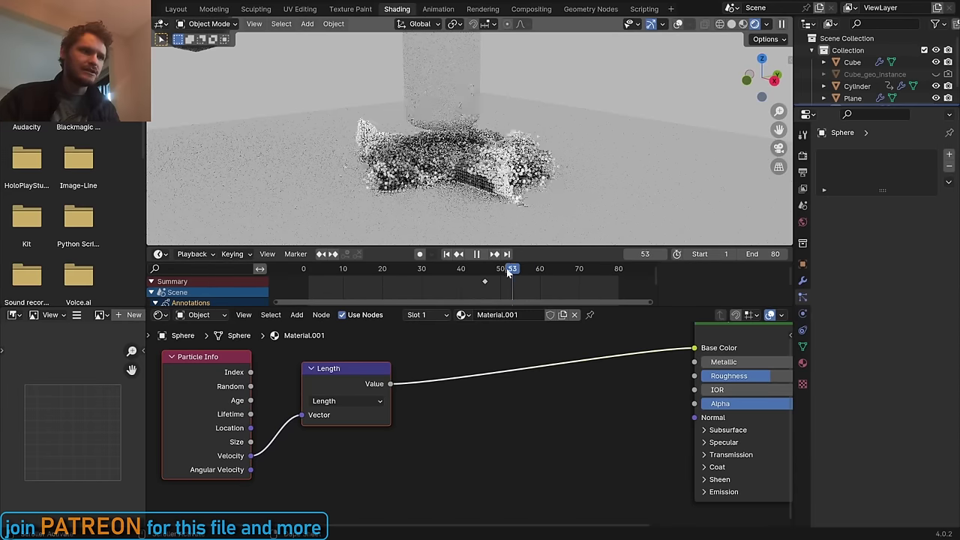
{"action": "left_click_drag", "start_coordinate": [508, 272], "coordinate": [528, 267]}
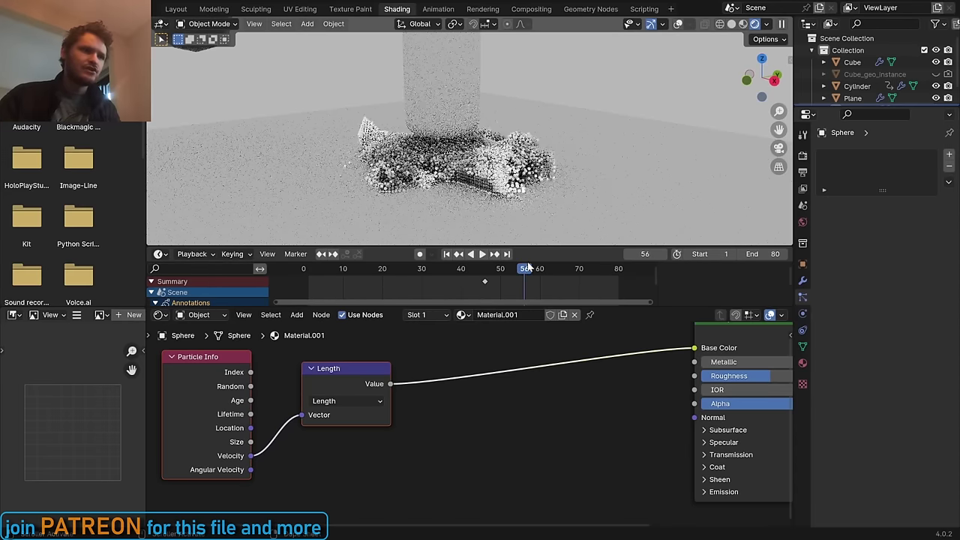
Add a camera to the scene and look through it
{"action": "key", "text": "shift+a"}
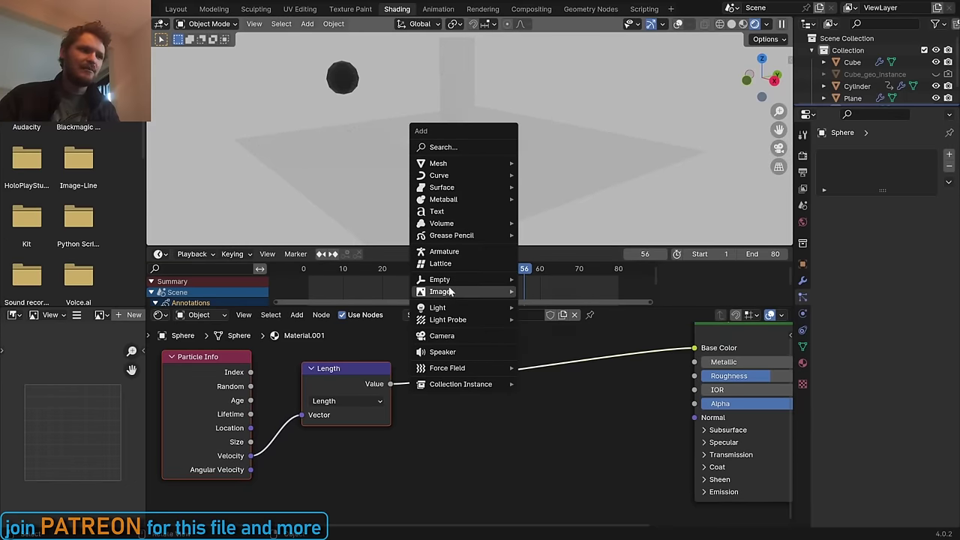
{"action": "left_click", "coordinate": [455, 341]}
{"action": "left_click", "coordinate": [779, 148]}
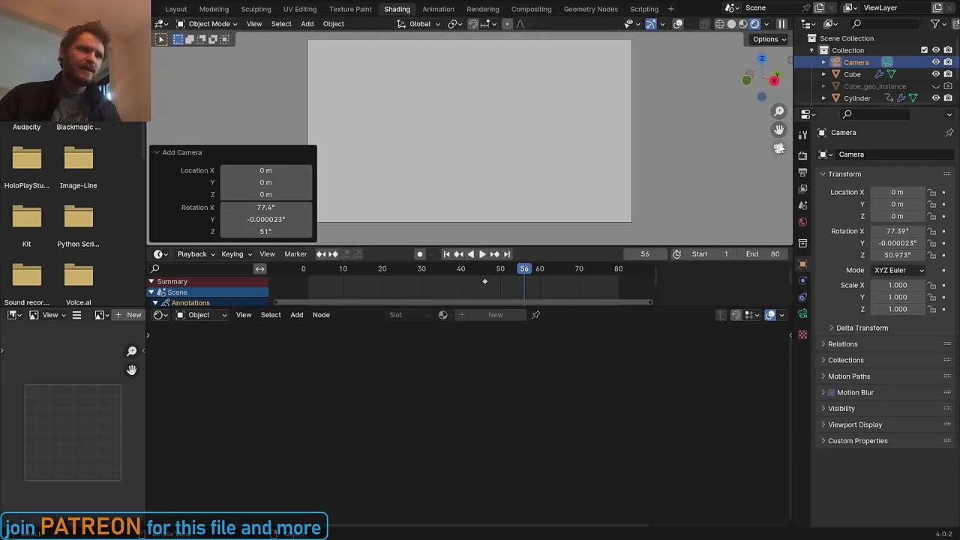
Set the output Resolution X to 1080 px for a square frame
{"action": "left_click", "coordinate": [802, 172]}
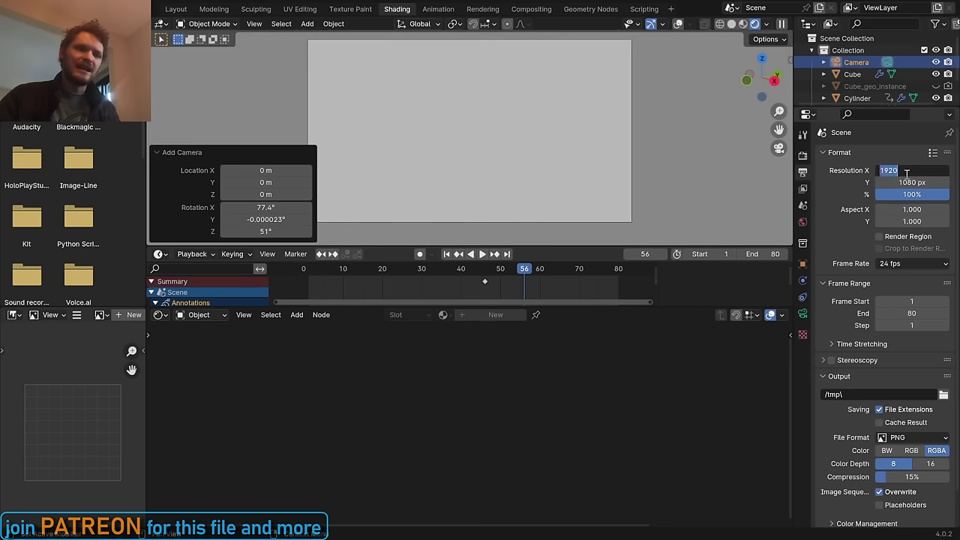
{"action": "left_click", "coordinate": [905, 173]}
{"action": "type", "text": "1080"}
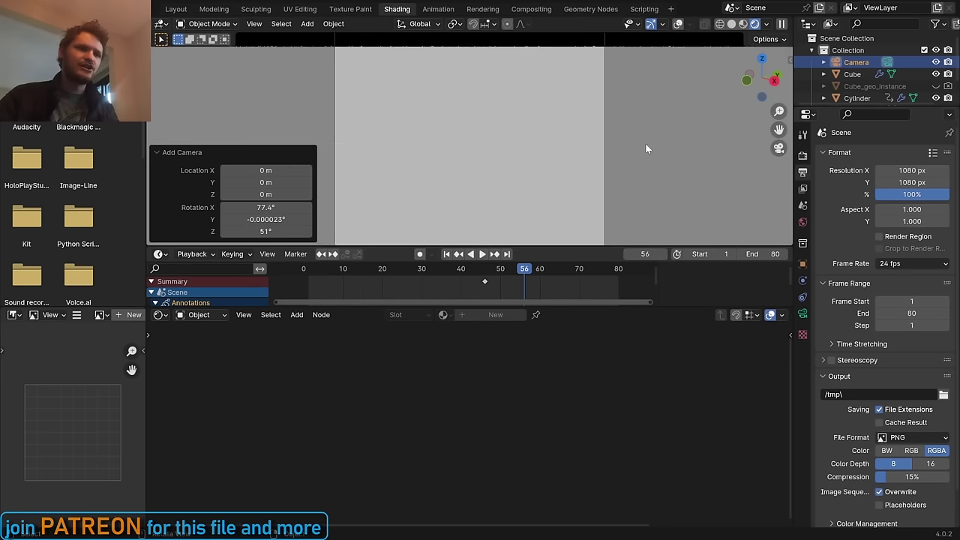
{"action": "key", "text": "Return"}
Turn on the Camera to View lock and frame the crushed particles in the camera
{"action": "key", "text": "n"}
{"action": "left_click", "coordinate": [785, 120]}
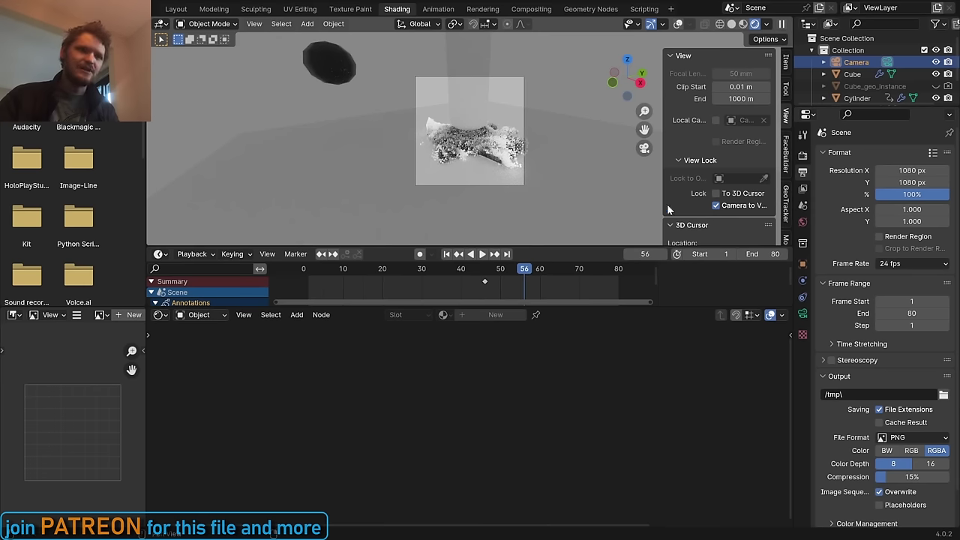
Scale the ground plane up by a factor of 2
{"action": "left_click", "coordinate": [567, 177]}
{"action": "key", "text": "s"}
{"action": "key", "text": "2"}
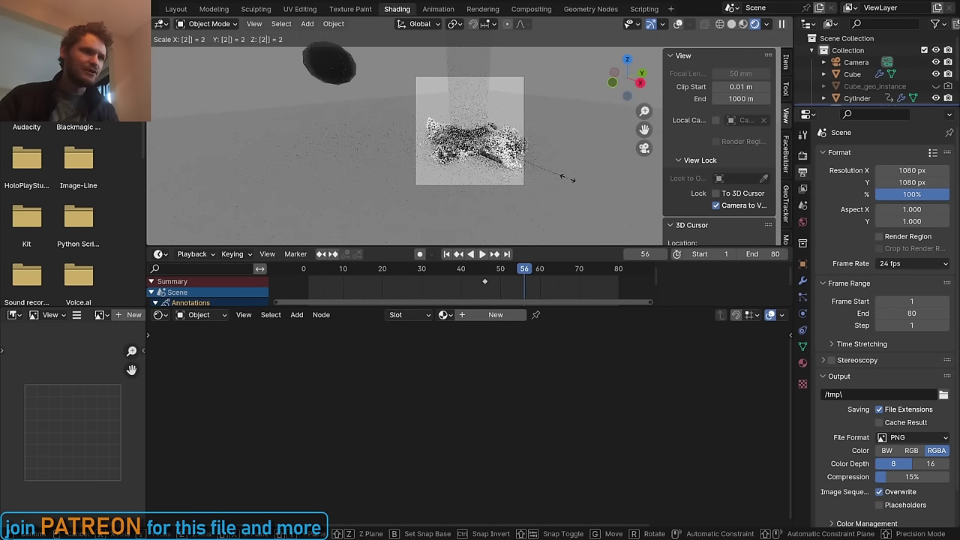
{"action": "key", "text": "Return"}
Show the viewport overlays and extrude the plane's back edges up about 11.6 m along Z as backdrop walls
{"action": "left_click", "coordinate": [678, 24]}
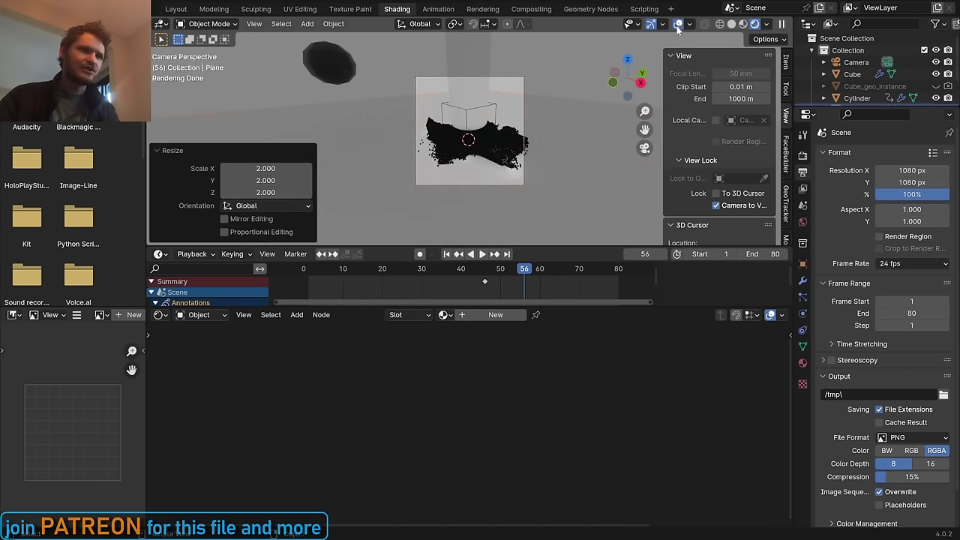
{"action": "key", "text": "Tab"}
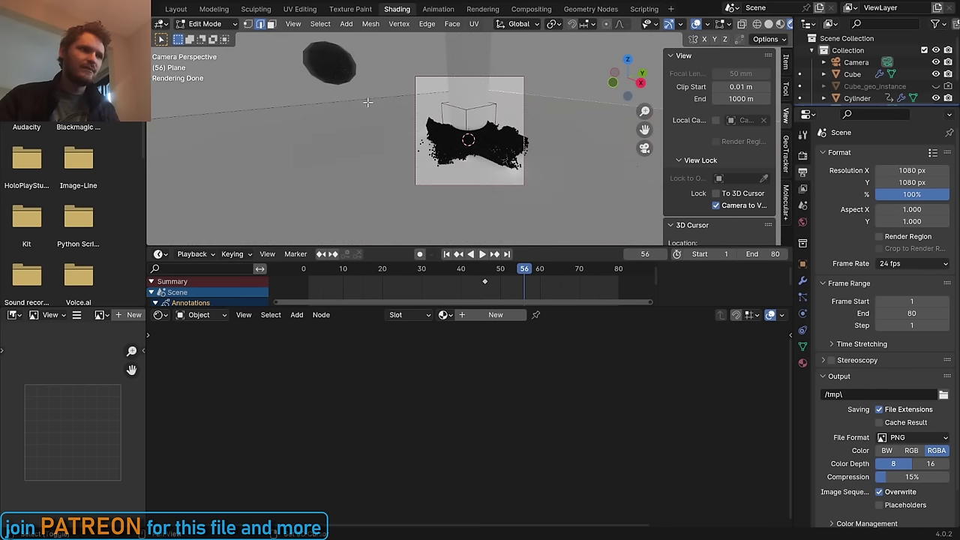
{"action": "key", "text": "e"}
{"action": "left_click", "coordinate": [477, 224]}
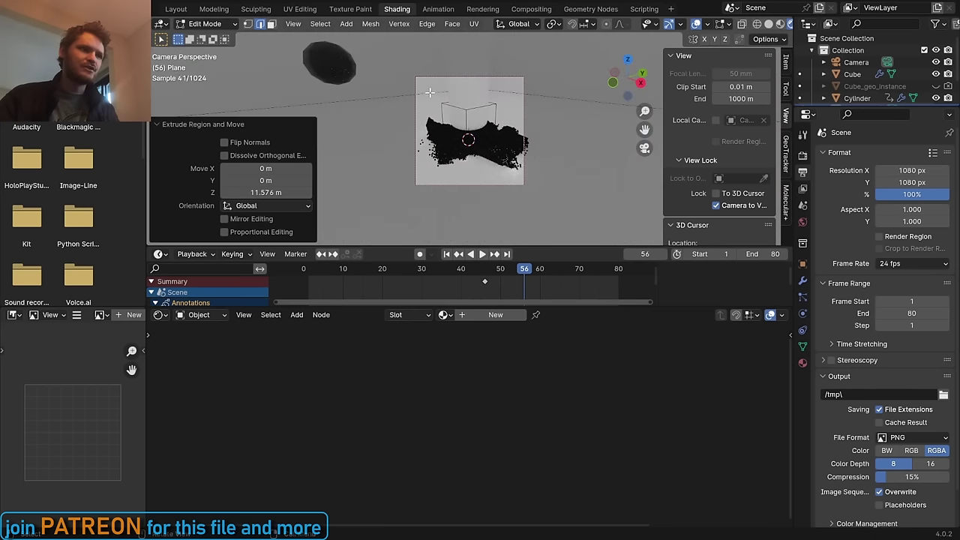
Bevel the backdrop's corner edges with 9 segments and return to Object Mode
{"action": "left_click_drag", "start_coordinate": [550, 65], "coordinate": [540, 74]}
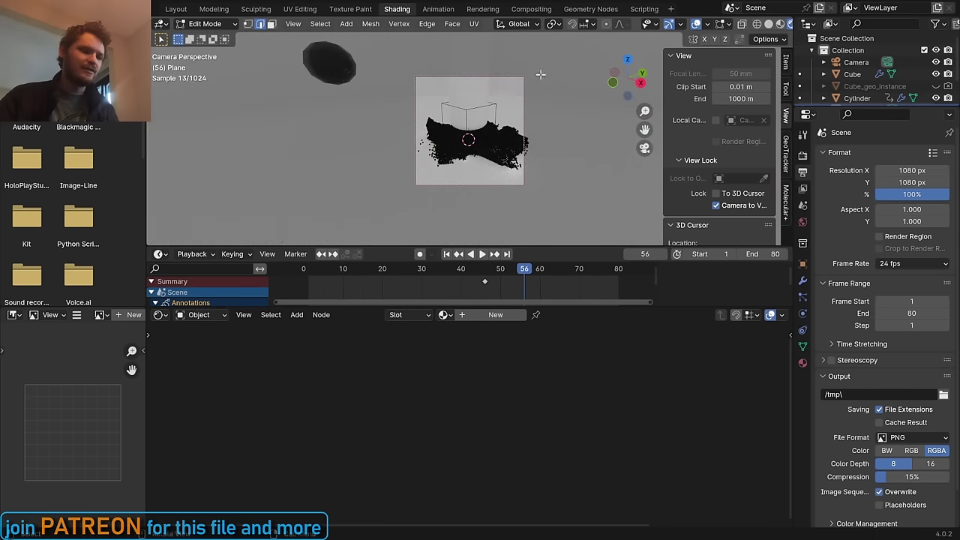
{"action": "key", "text": "ctrl+b"}
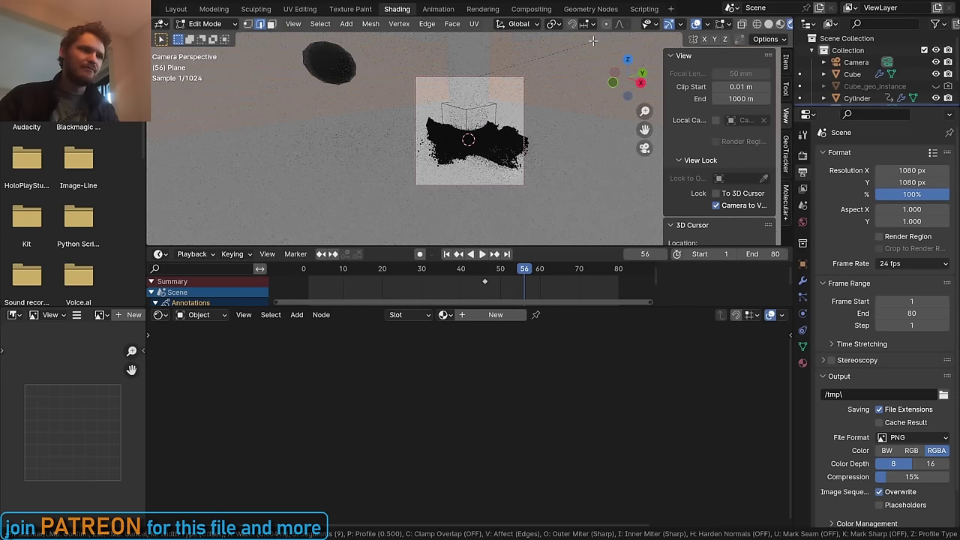
{"action": "key", "text": "Escape"}
{"action": "key", "text": "Tab"}
Shade the backdrop smooth and hide the viewport overlays
{"action": "right_click", "coordinate": [501, 83]}
{"action": "left_click", "coordinate": [501, 83]}
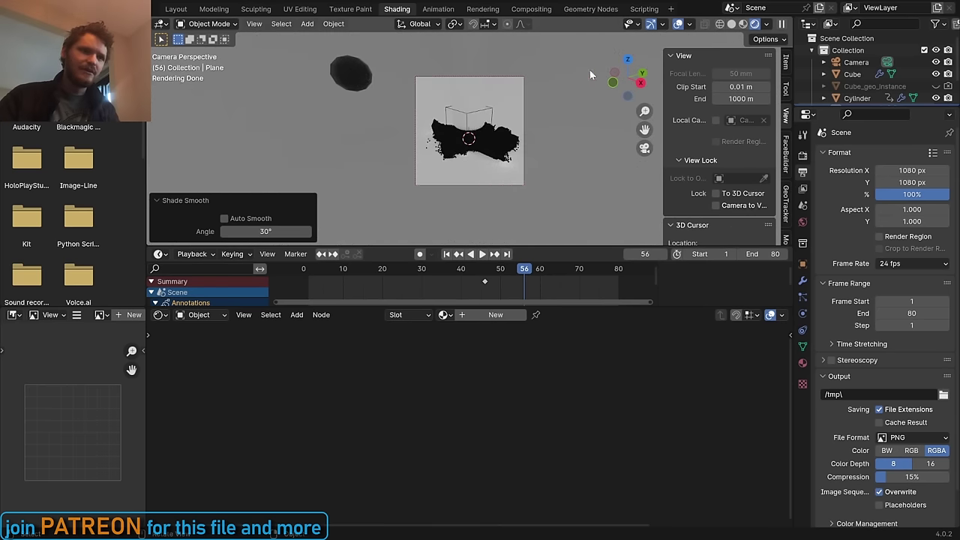
{"action": "left_click", "coordinate": [678, 24]}
{"action": "scroll", "coordinate": [589, 179], "scroll_direction": "up", "scroll_amount": 3}
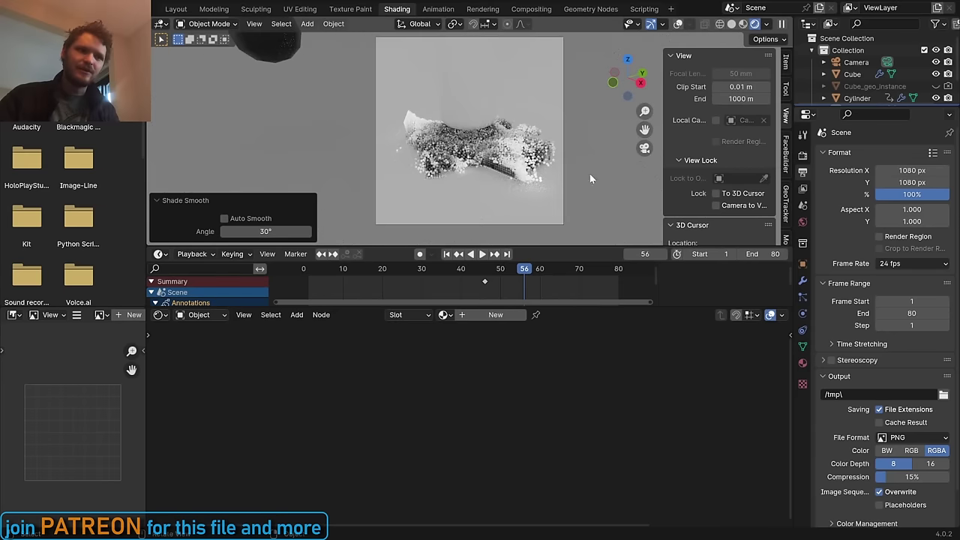
Set the camera's Passepartout to 1.000 in its viewport display settings and save the file
{"action": "left_click", "coordinate": [856, 62]}
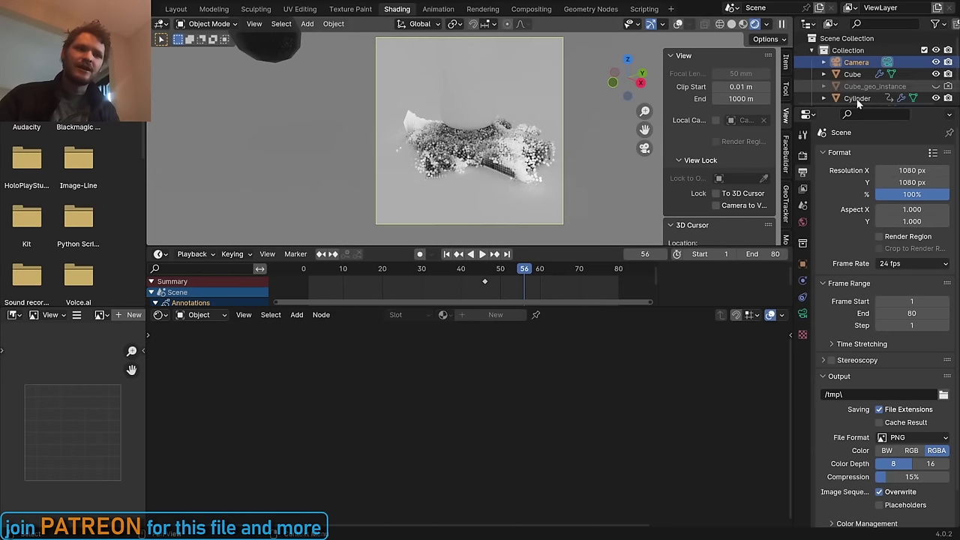
{"action": "left_click", "coordinate": [802, 314]}
{"action": "left_click", "coordinate": [855, 354]}
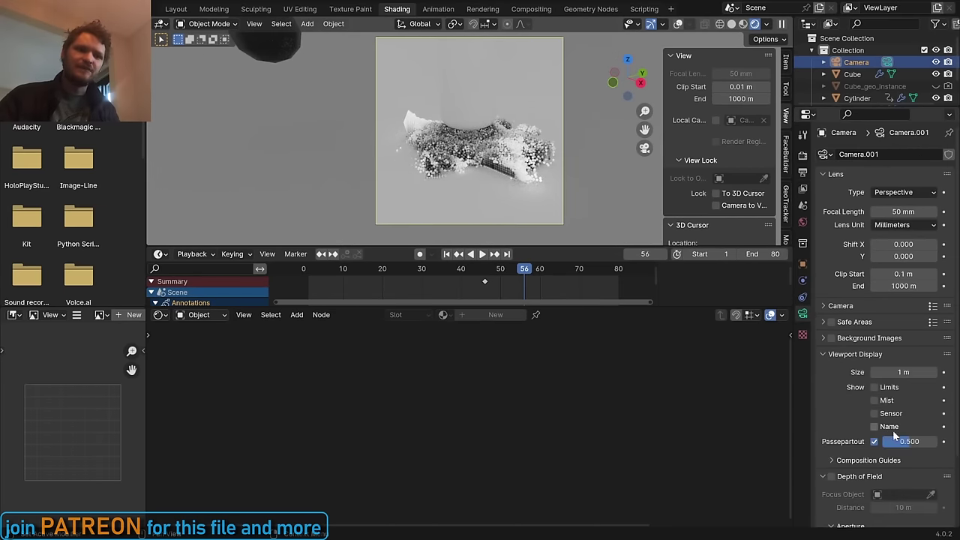
{"action": "left_click_drag", "start_coordinate": [898, 441], "coordinate": [937, 441]}
{"action": "key", "text": "ctrl+s"}
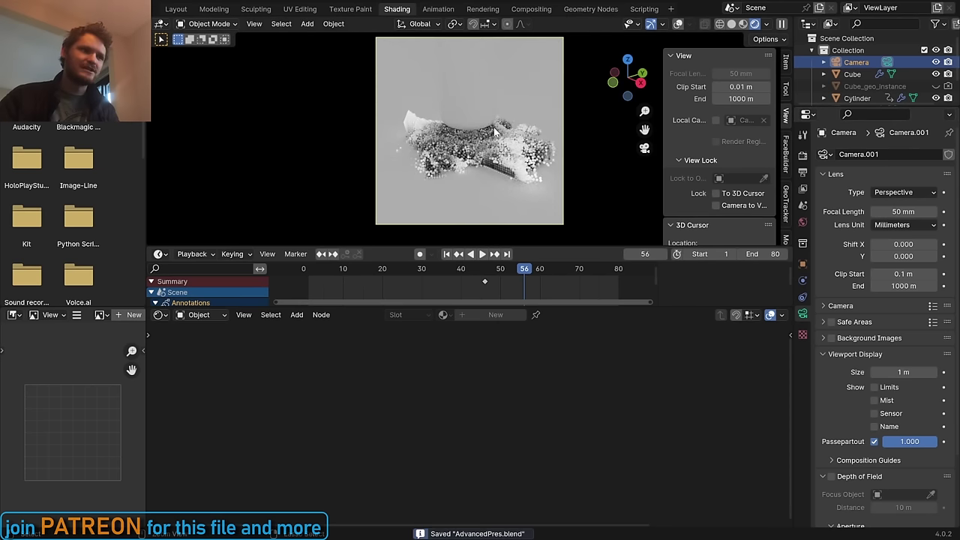
Move to frame 43 and enable Motion Blur in the render settings with a Shutter of 1.00
{"action": "left_click_drag", "start_coordinate": [510, 274], "coordinate": [535, 275]}
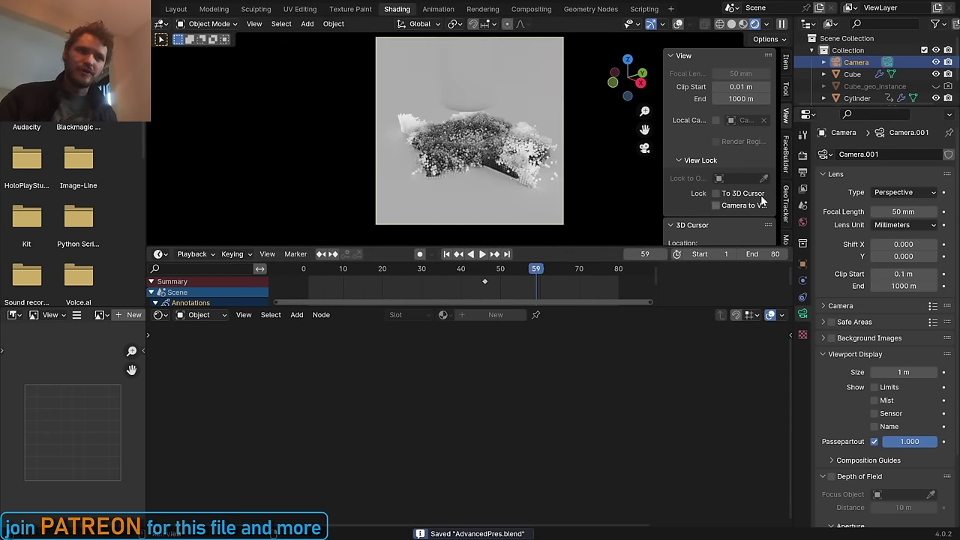
{"action": "left_click", "coordinate": [802, 155]}
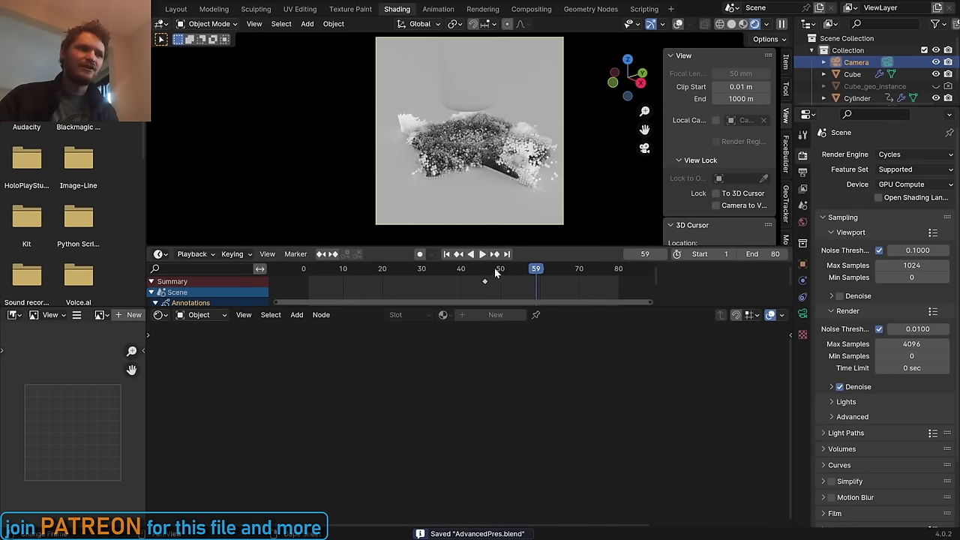
{"action": "left_click_drag", "start_coordinate": [495, 268], "coordinate": [475, 270]}
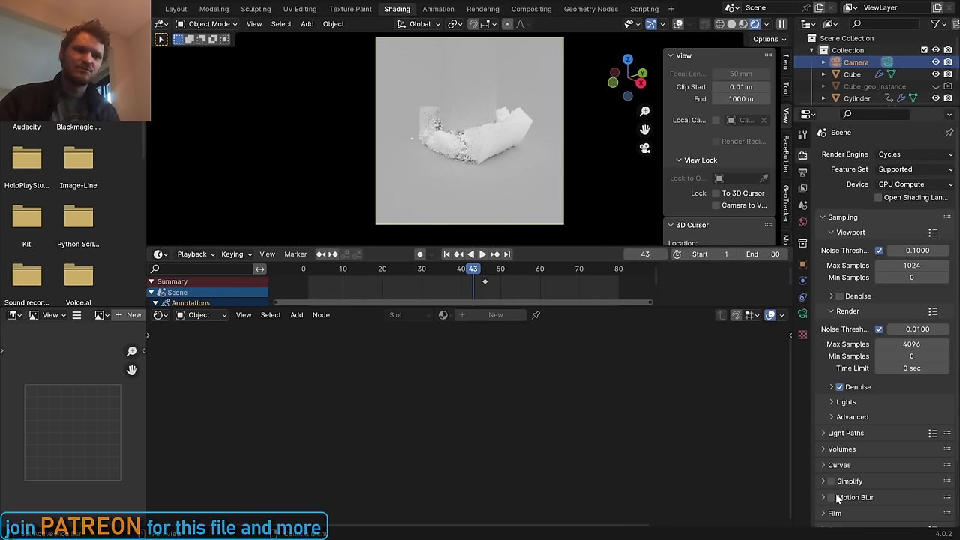
{"action": "left_click", "coordinate": [872, 499]}
{"action": "scroll", "coordinate": [869, 473], "scroll_direction": "down", "scroll_amount": 3}
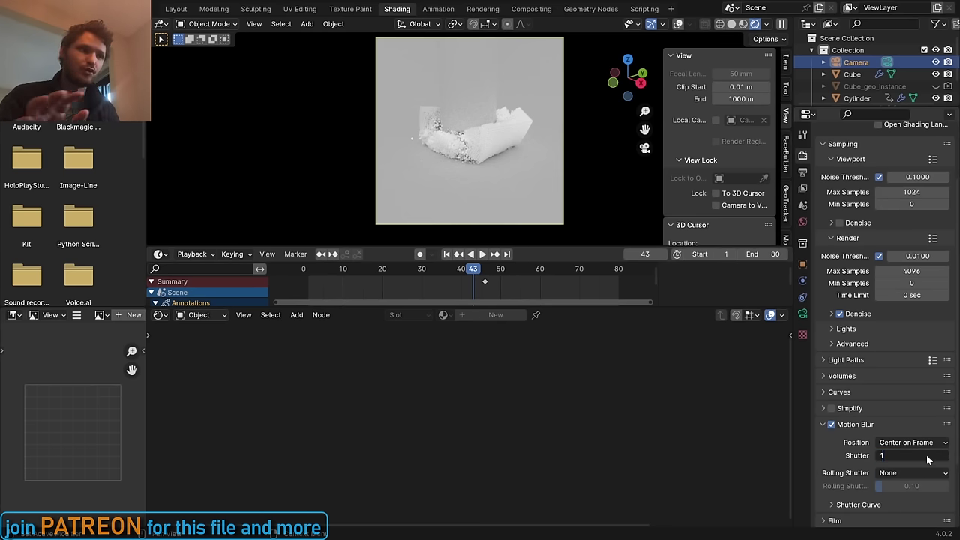
{"action": "key", "text": "Return"}
Check the motion-blurred frames up to frame 47, return to frame 44 and save the file
{"action": "key", "text": "Right"}
{"action": "key", "text": "Right"}
{"action": "key", "text": "Right"}
{"action": "key", "text": "Right"}
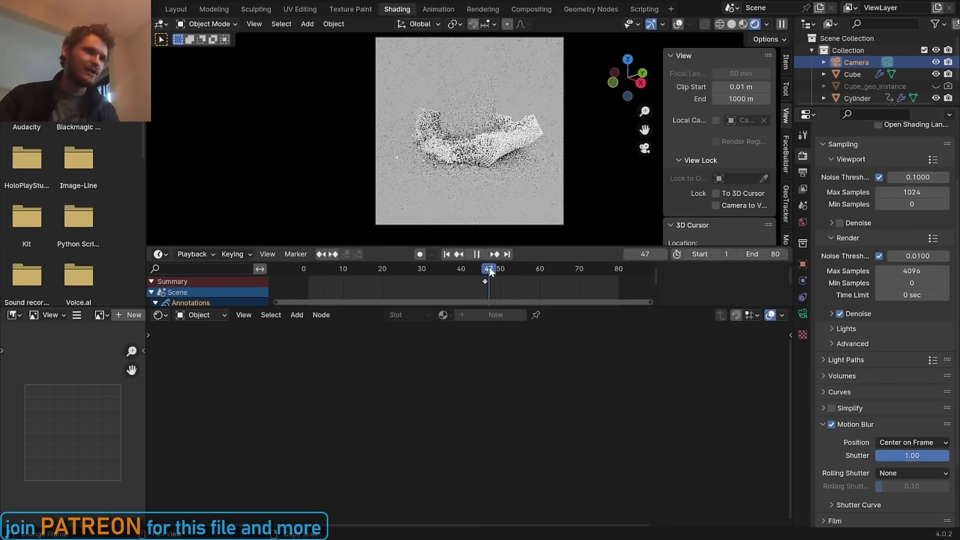
{"action": "mouse_move", "coordinate": [492, 274]}
{"action": "left_mouse_down"}
{"action": "mouse_move", "coordinate": [458, 271]}
{"action": "mouse_move", "coordinate": [477, 271]}
{"action": "left_mouse_up"}
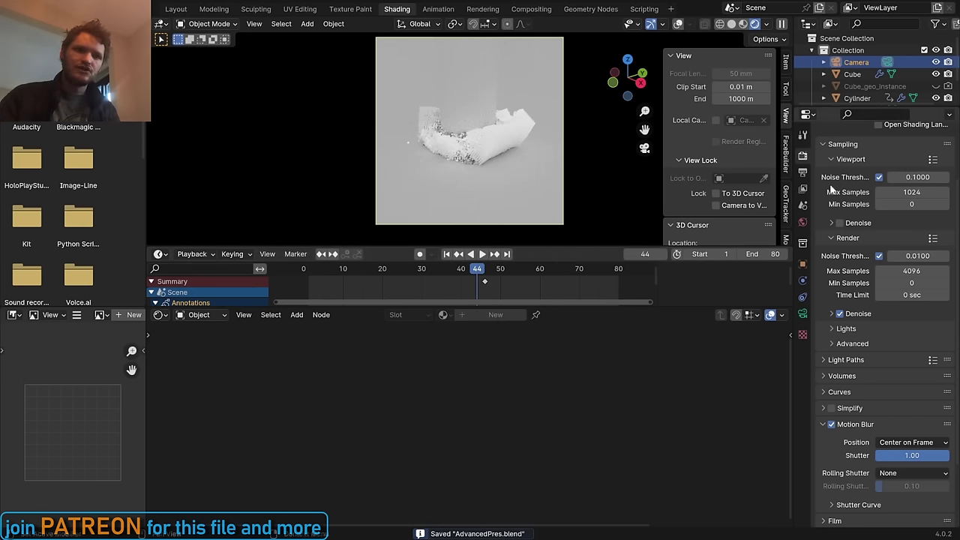
Set the render Max Samples to 200 with OptiX as the denoiser, and save the file
{"action": "left_click", "coordinate": [909, 272]}
{"action": "type", "text": "200"}
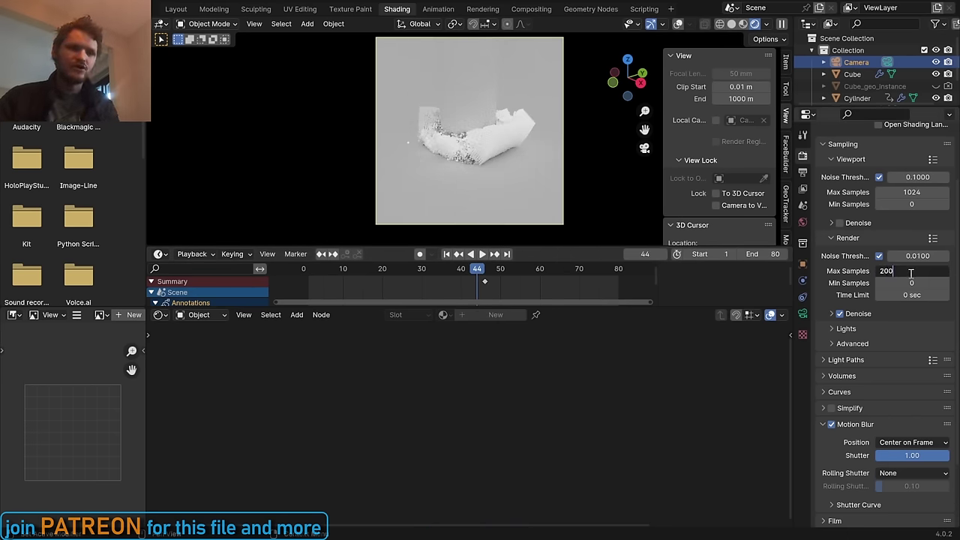
{"action": "left_click", "coordinate": [870, 313]}
{"action": "left_click", "coordinate": [894, 332]}
{"action": "left_click", "coordinate": [894, 343]}
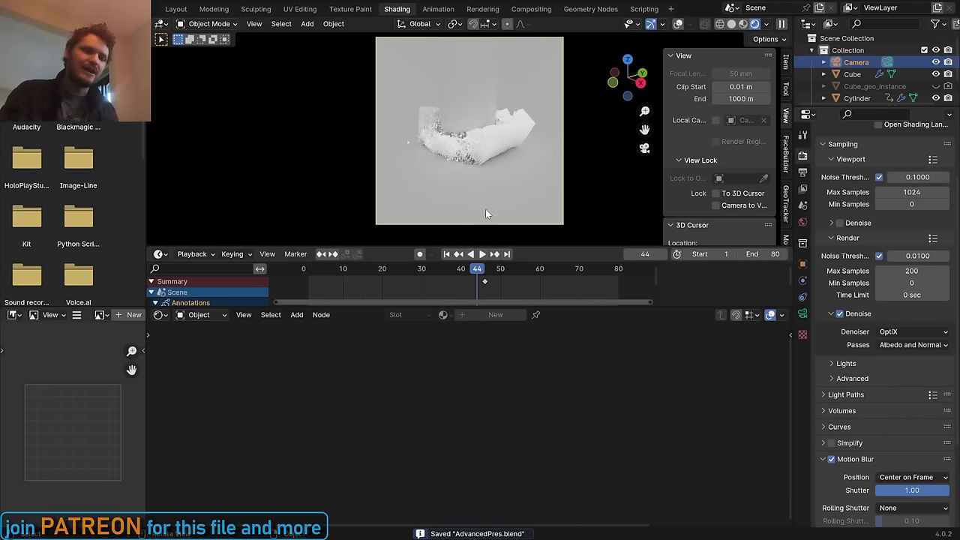
Render frame 44, inspect the motion-blurred particles up close in the result, and close the render window
{"action": "key", "text": "F12"}
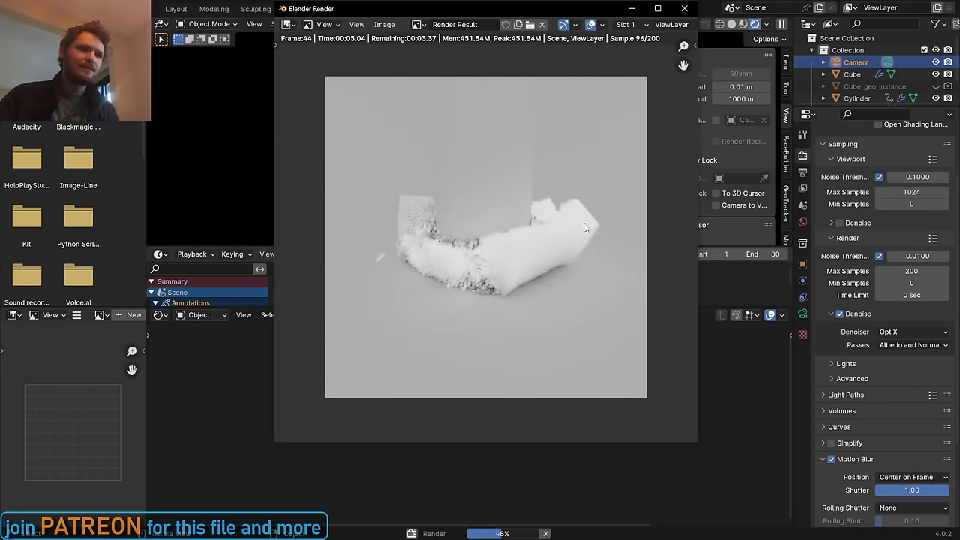
{"action": "scroll", "coordinate": [501, 242], "scroll_direction": "up", "scroll_amount": 5}
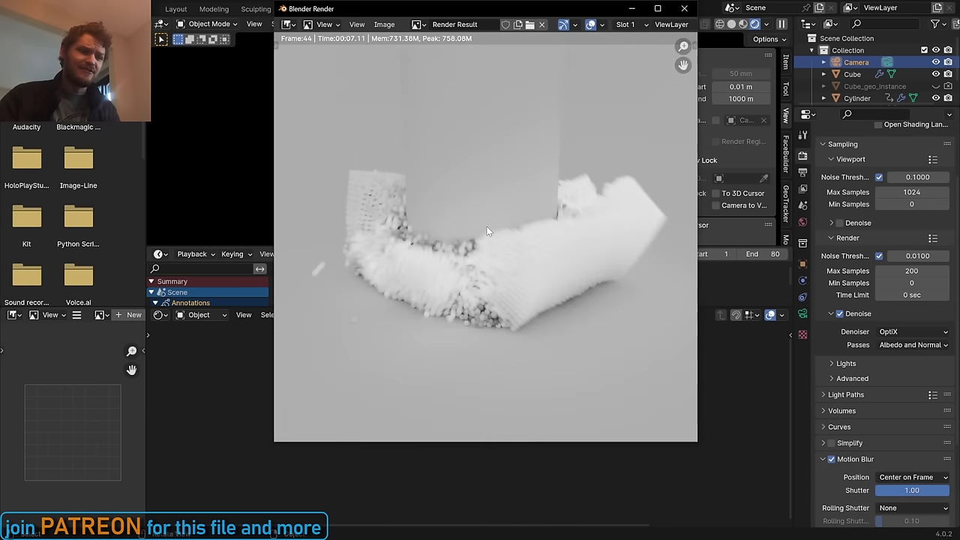
{"action": "left_click", "coordinate": [686, 9]}
Set the Color Management Look to Punchy in the render settings
{"action": "scroll", "coordinate": [890, 454], "scroll_direction": "down", "scroll_amount": 4}
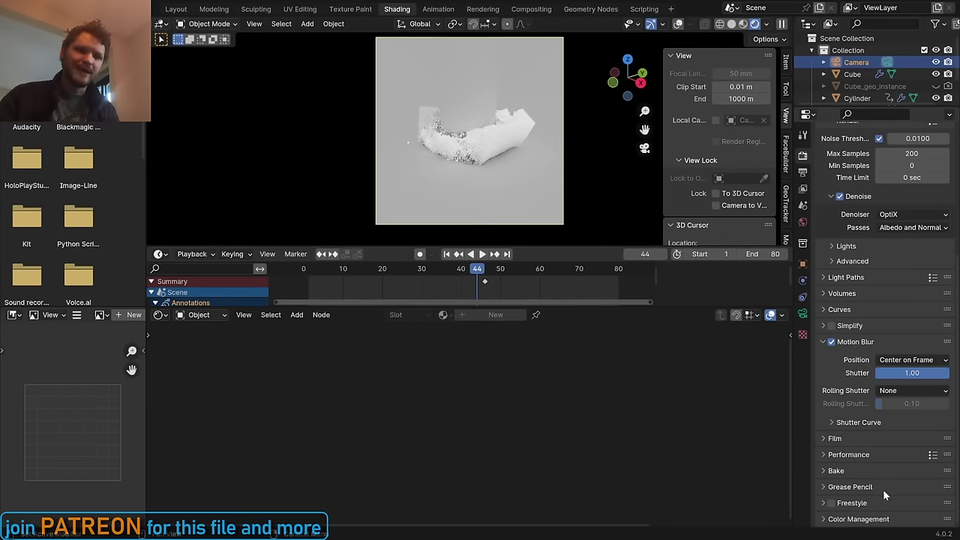
{"action": "scroll", "coordinate": [883, 481], "scroll_direction": "down", "scroll_amount": 3}
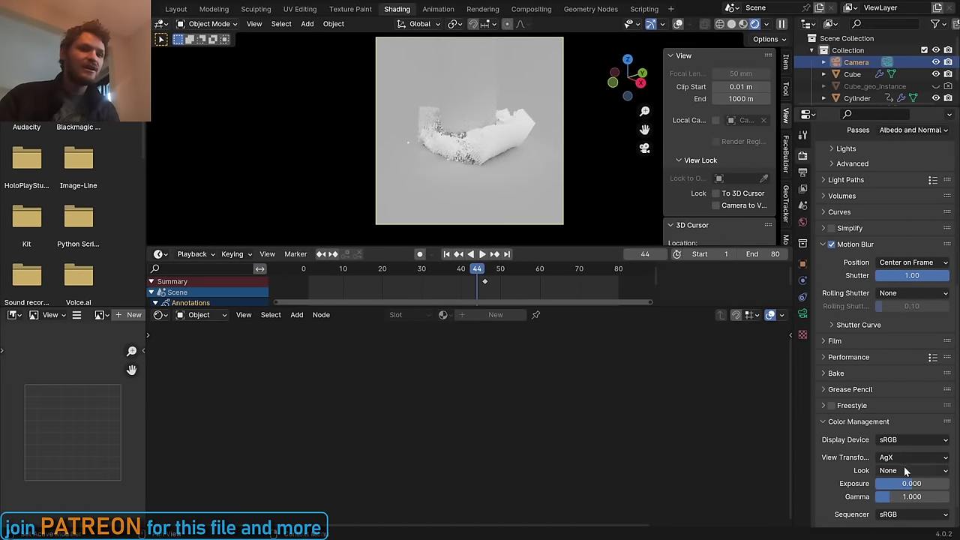
{"action": "left_click", "coordinate": [905, 469]}
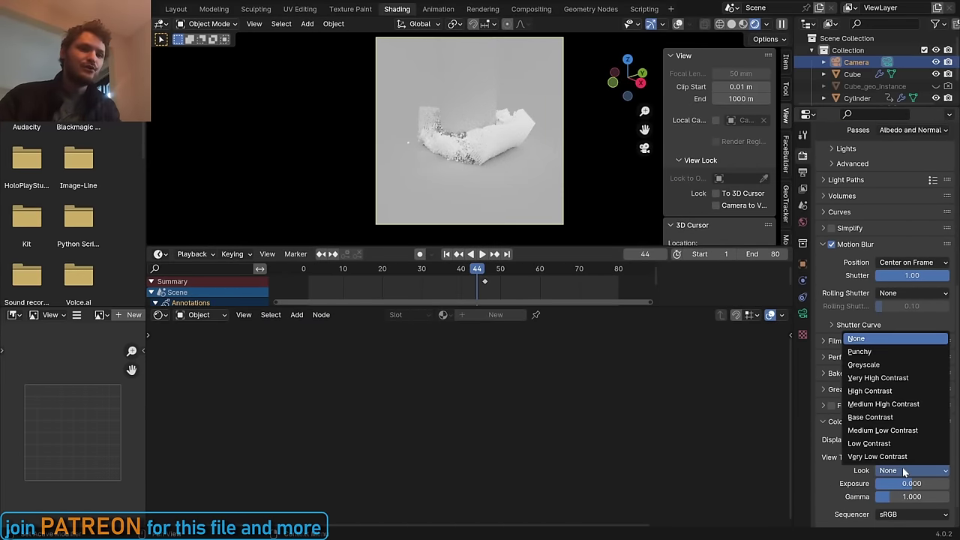
{"action": "left_click", "coordinate": [859, 351]}
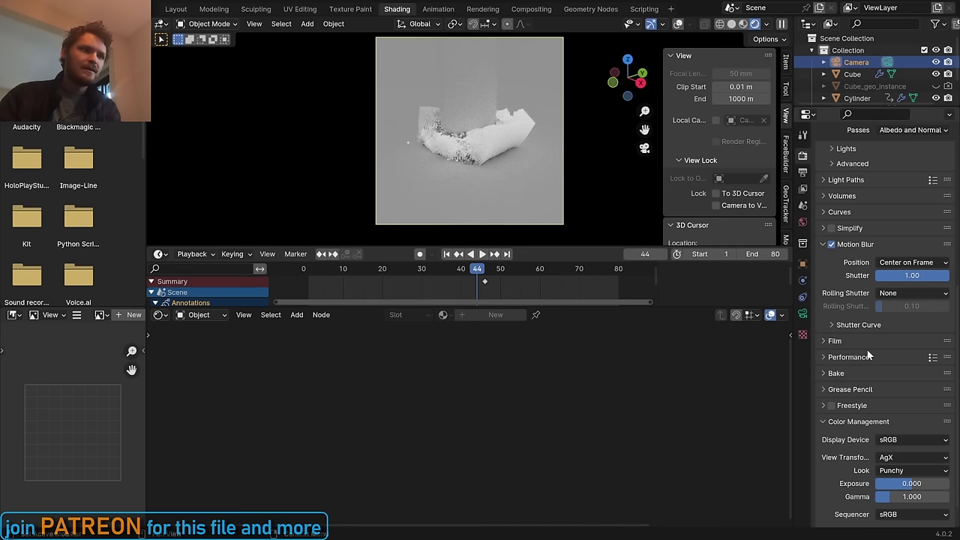
Play and scrub the animation to check the Punchy look on the crushed particles, stopping at frame 60
{"action": "key", "text": "space"}
{"action": "left_click", "coordinate": [478, 271]}
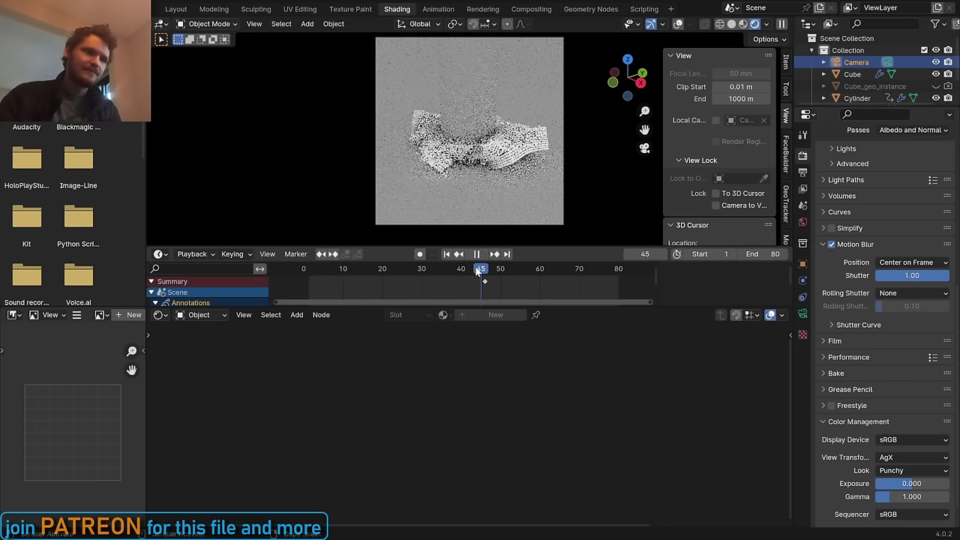
{"action": "left_click_drag", "start_coordinate": [479, 272], "coordinate": [420, 255]}
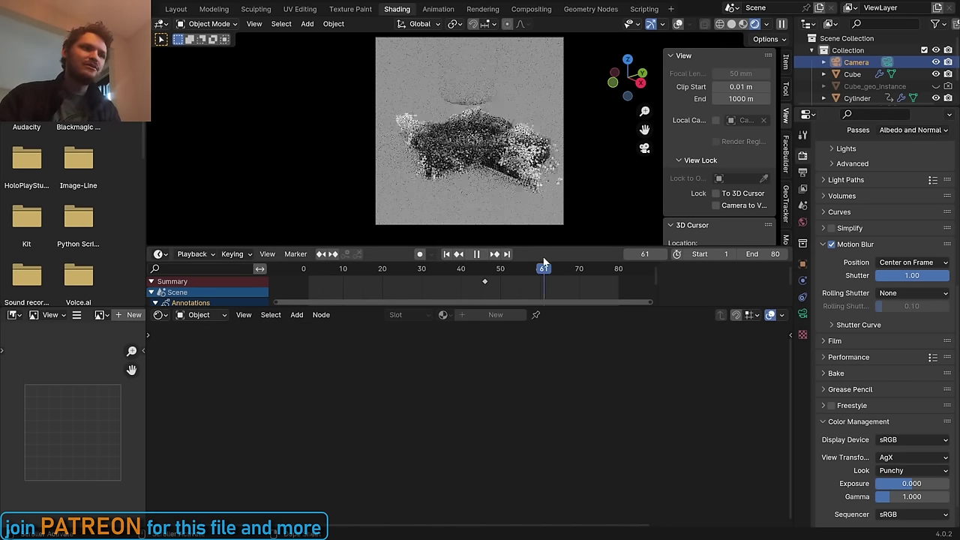
{"action": "left_click", "coordinate": [447, 268]}
{"action": "key", "text": "space"}
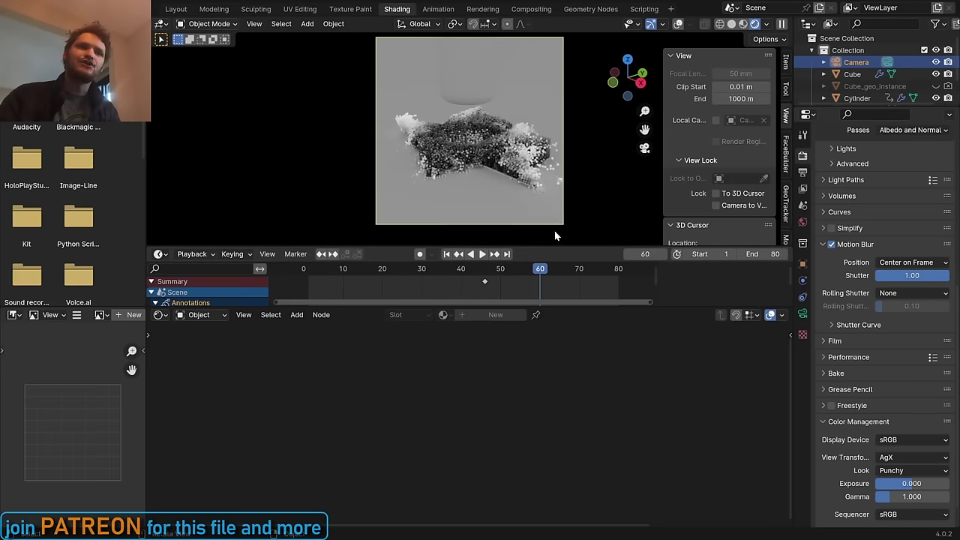
{"action": "key", "text": "q"}
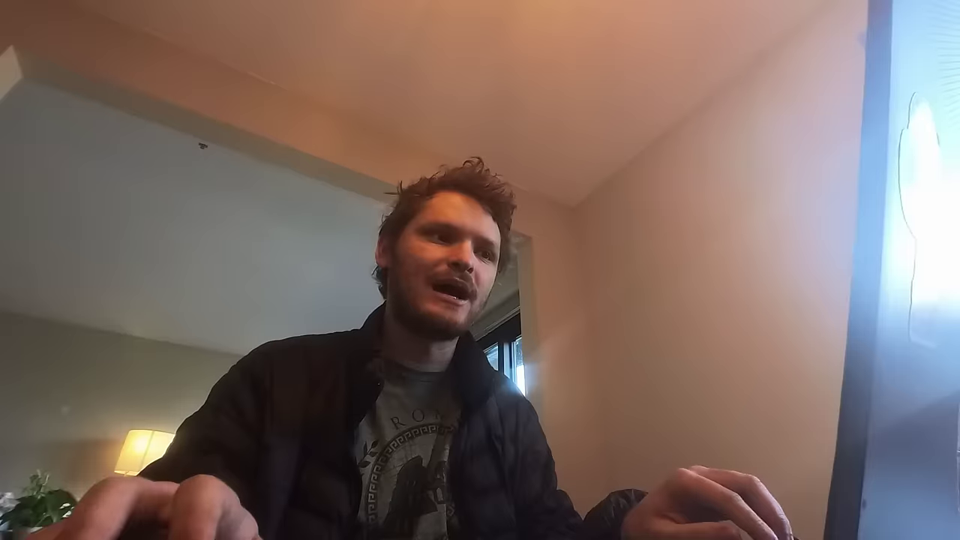